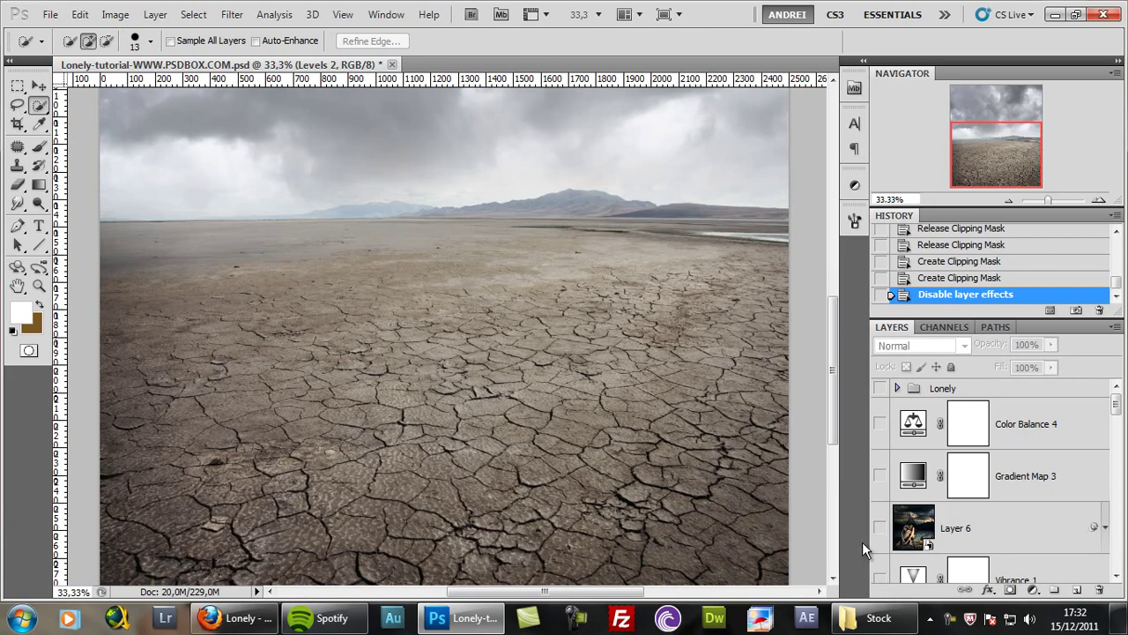
- Review the source images in the Stock folder and check the document's canvas size without changing it
click(886, 618)
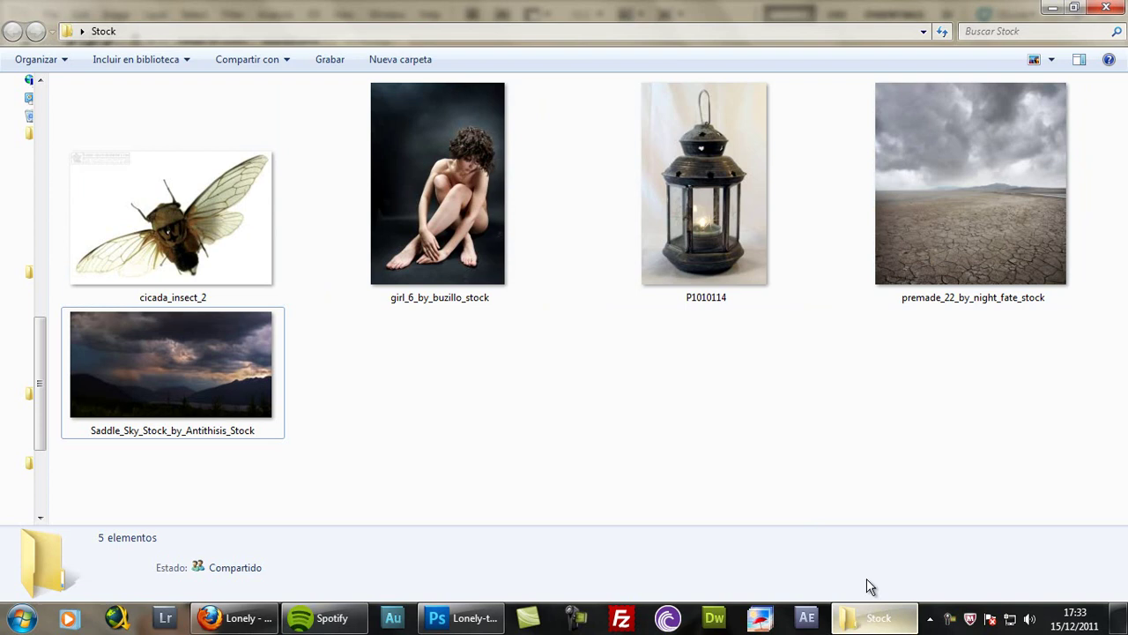
click(879, 618)
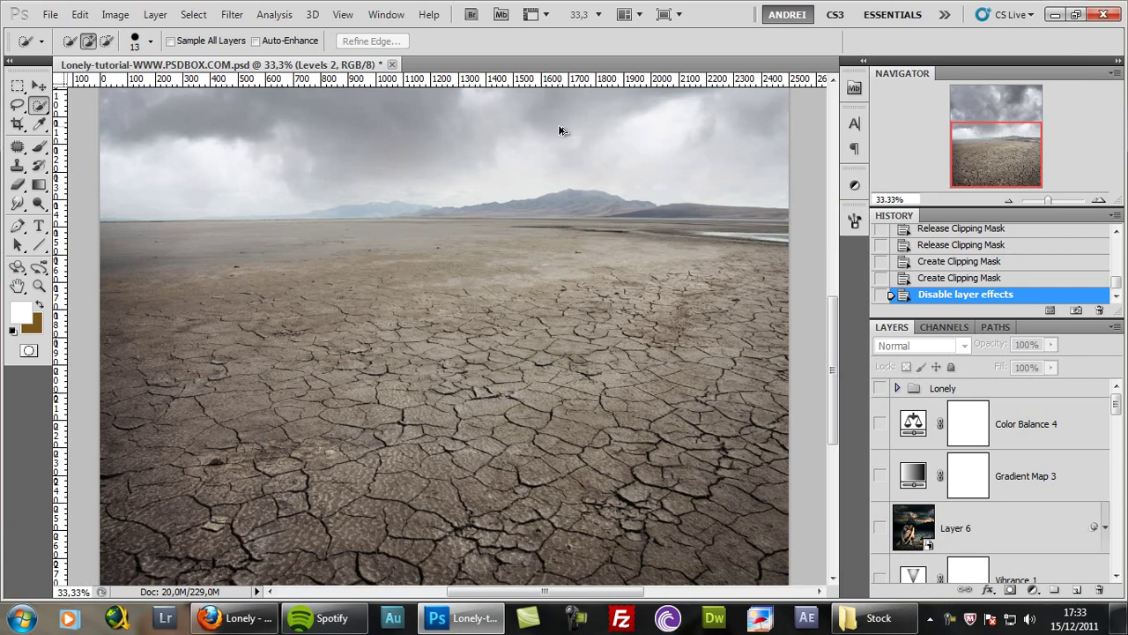
key(ctrl+alt+c)
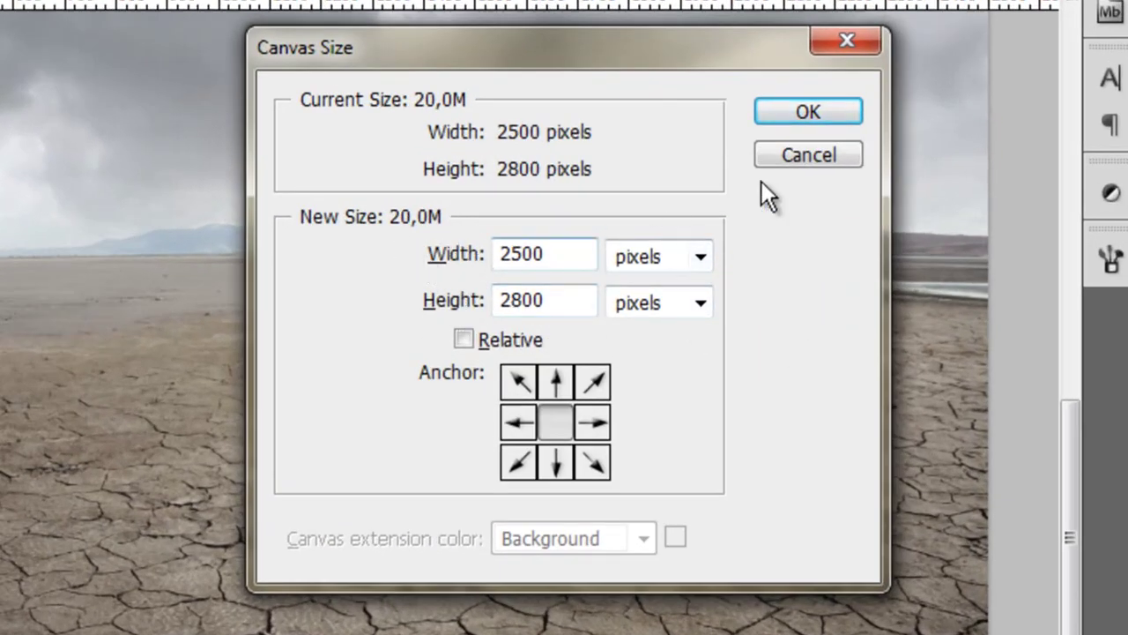
click(861, 42)
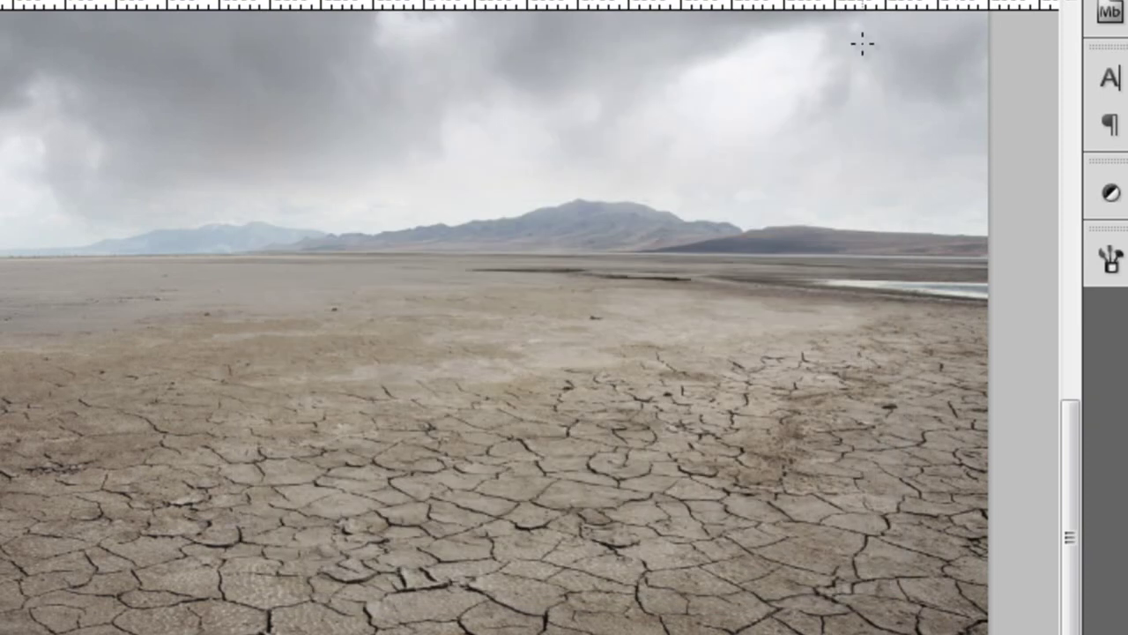
- Select the background layer at the very bottom of the layer stack
key(ctrl+minus)
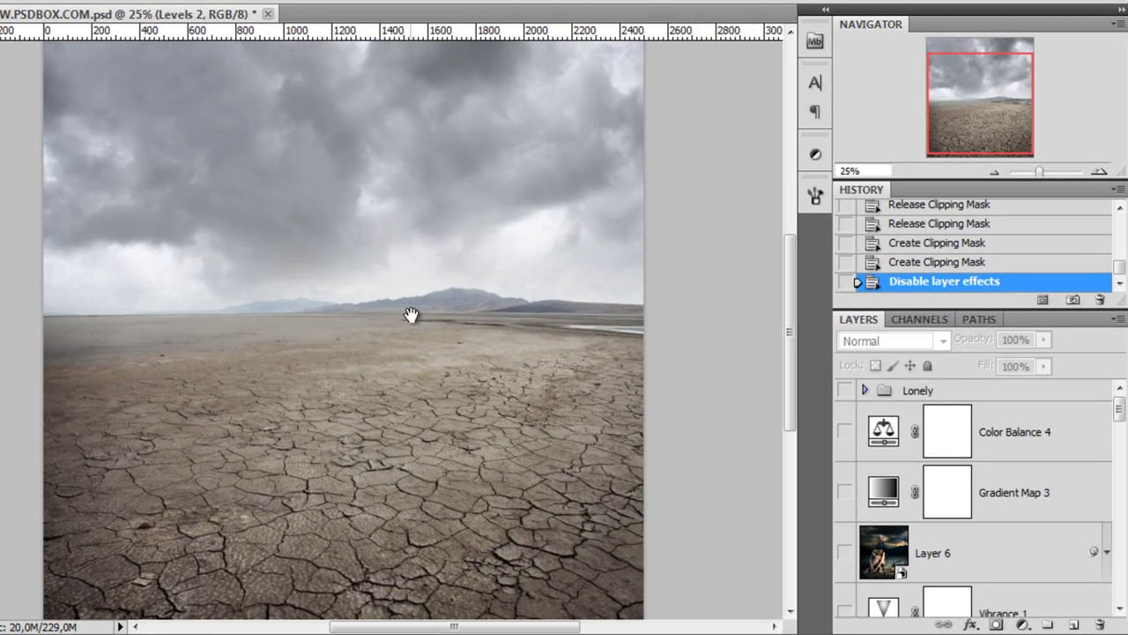
drag(1117, 407, 1123, 599)
click(1028, 584)
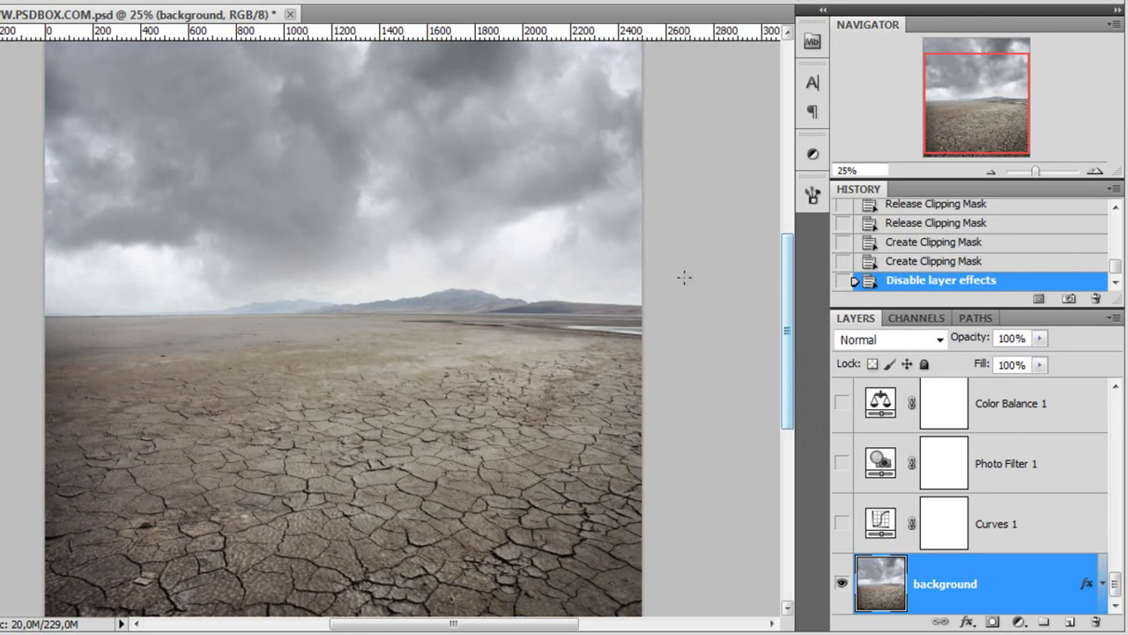
- Examine the Saddle_Sky_Stock_by_Antithisis_Stock photo in the Stock folder and return to the composition
drag(969, 109, 969, 101)
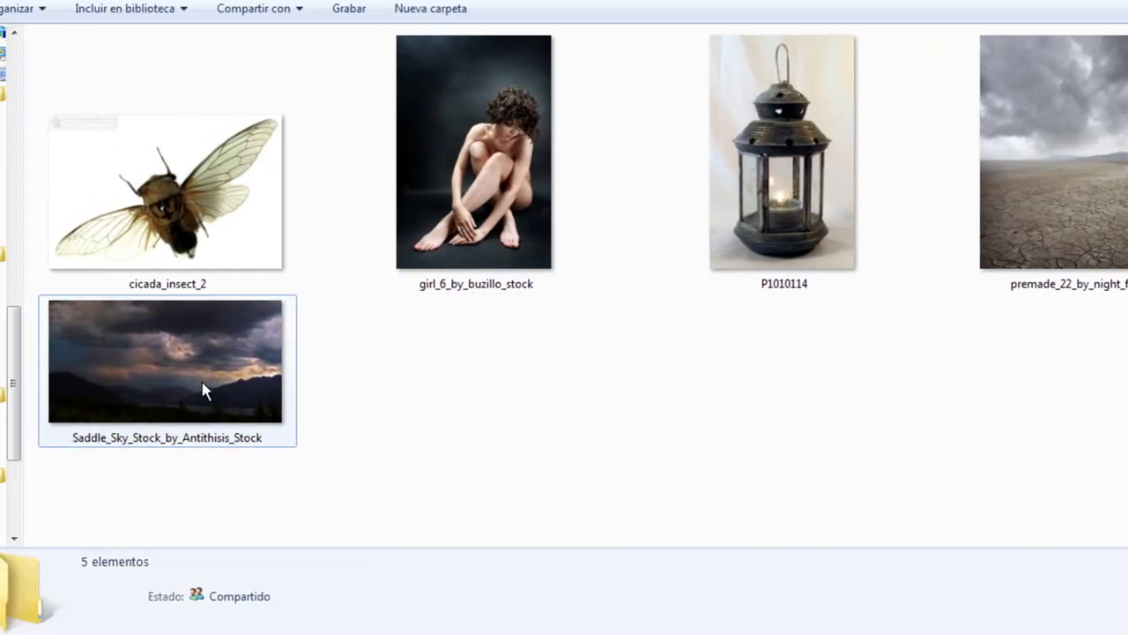
click(203, 391)
click(693, 486)
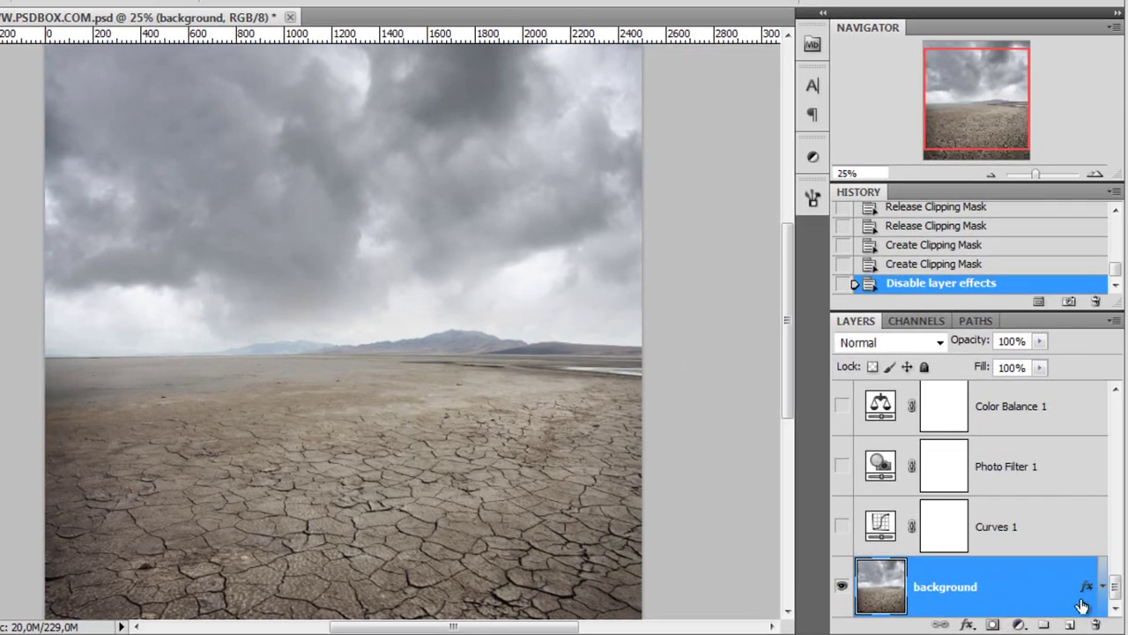
- Turn the background layer's effects on and open its Gradient Overlay settings
click(1105, 587)
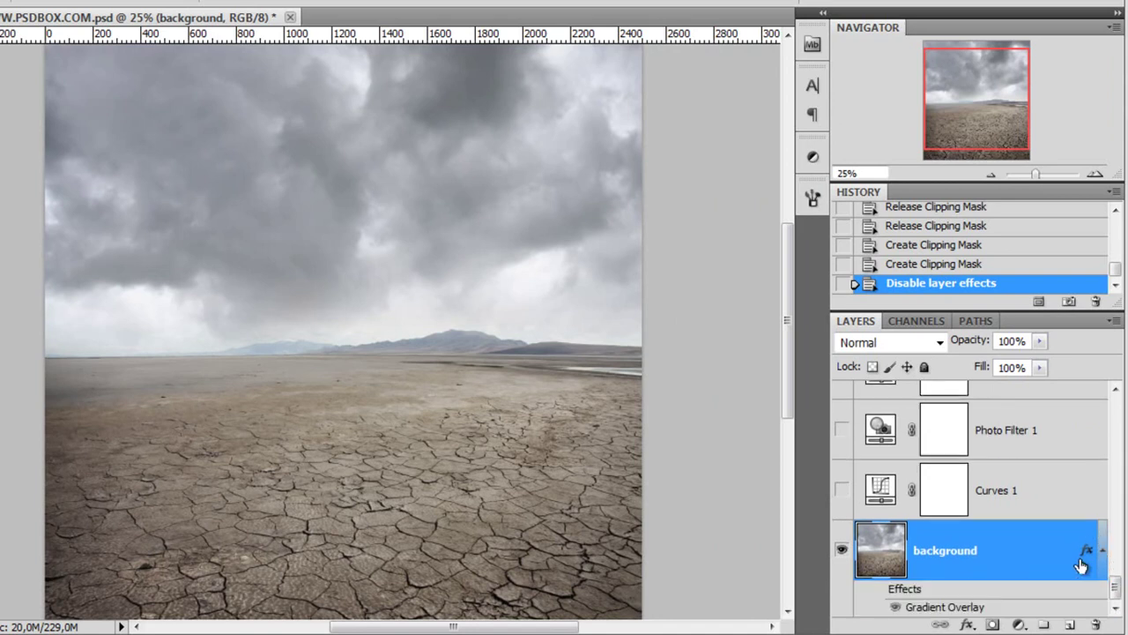
click(878, 588)
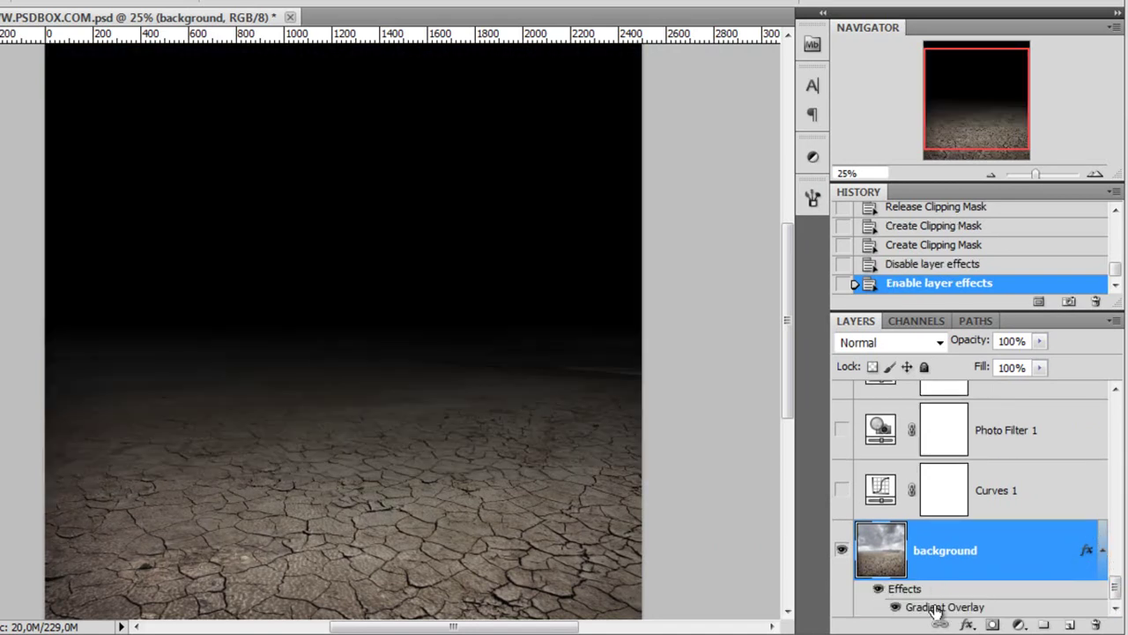
double_click(936, 607)
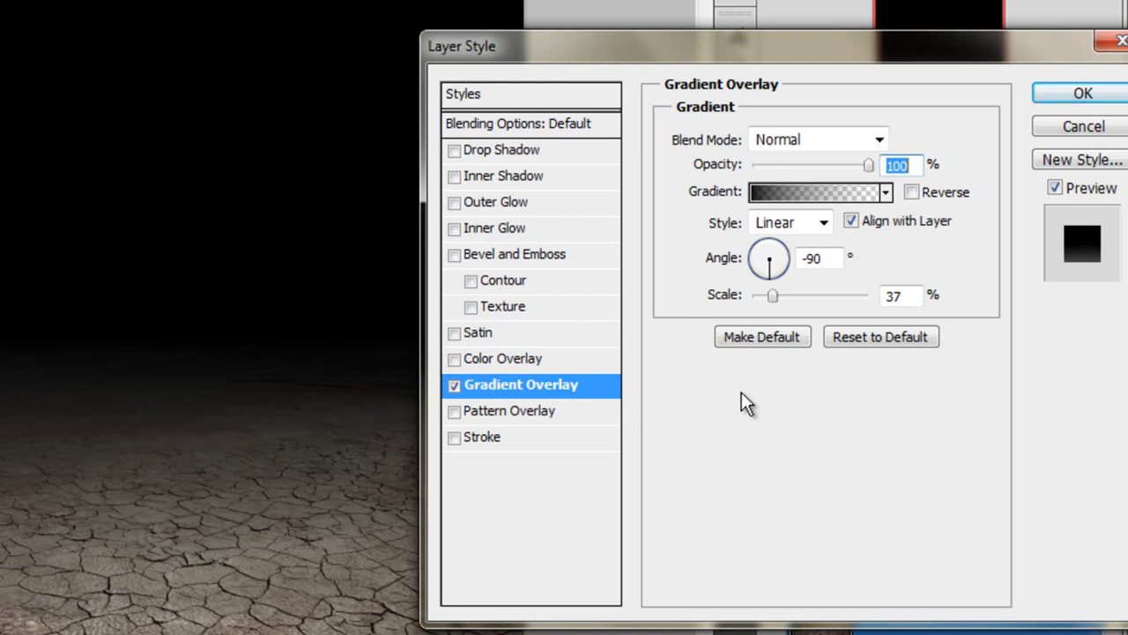
mouse_move(773, 297)
mouse_down()
mouse_move(705, 305)
mouse_move(772, 300)
mouse_up()
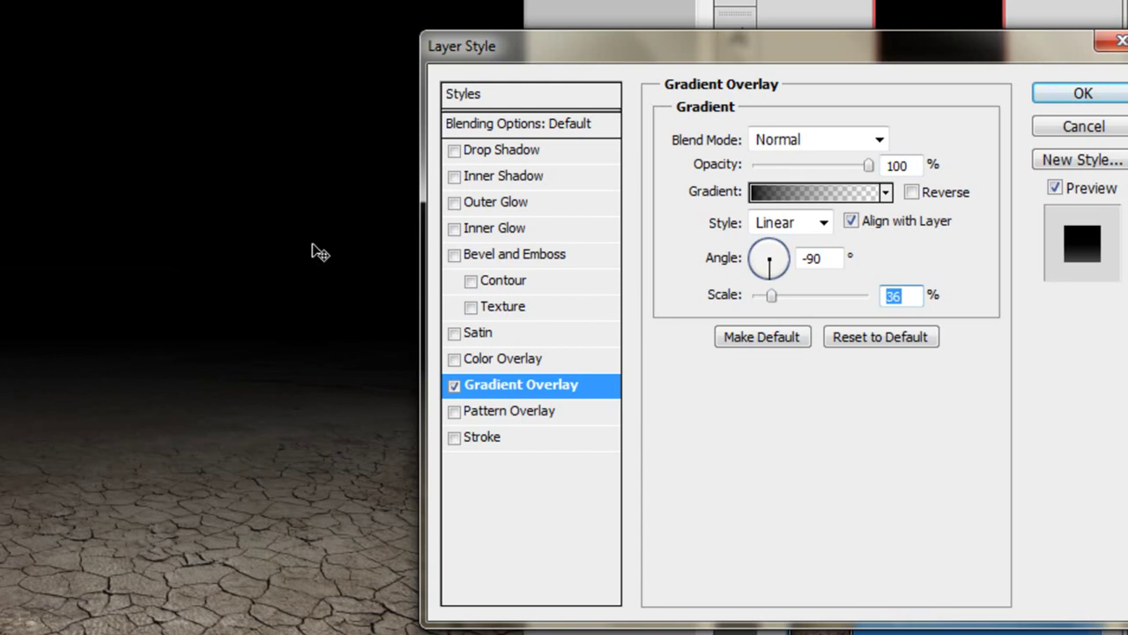
drag(158, 159, 209, 212)
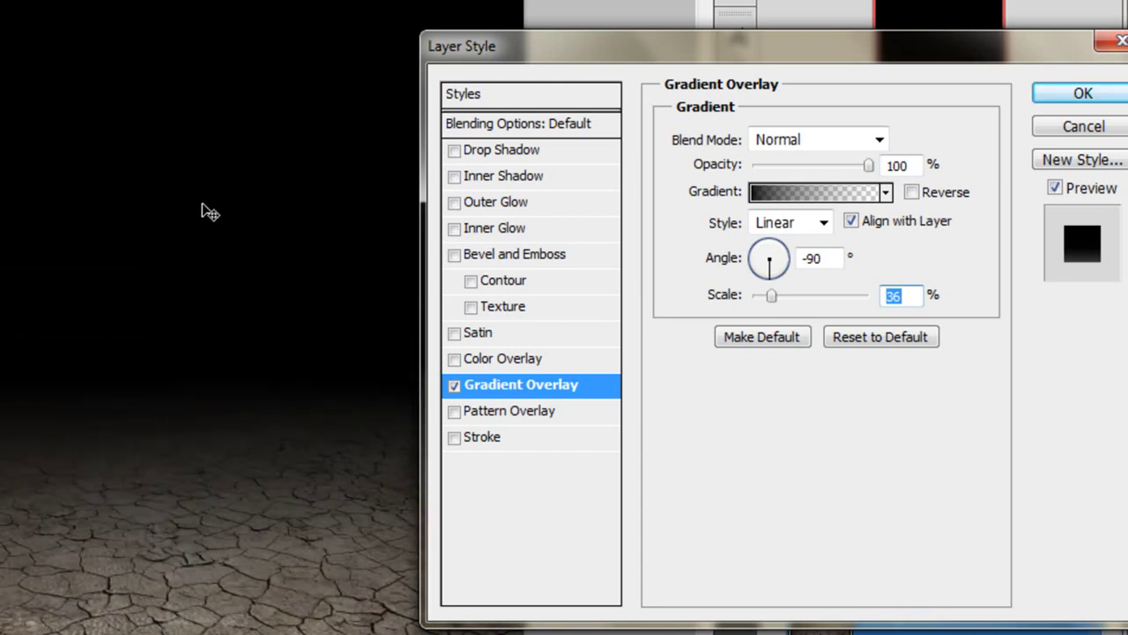
click(1083, 130)
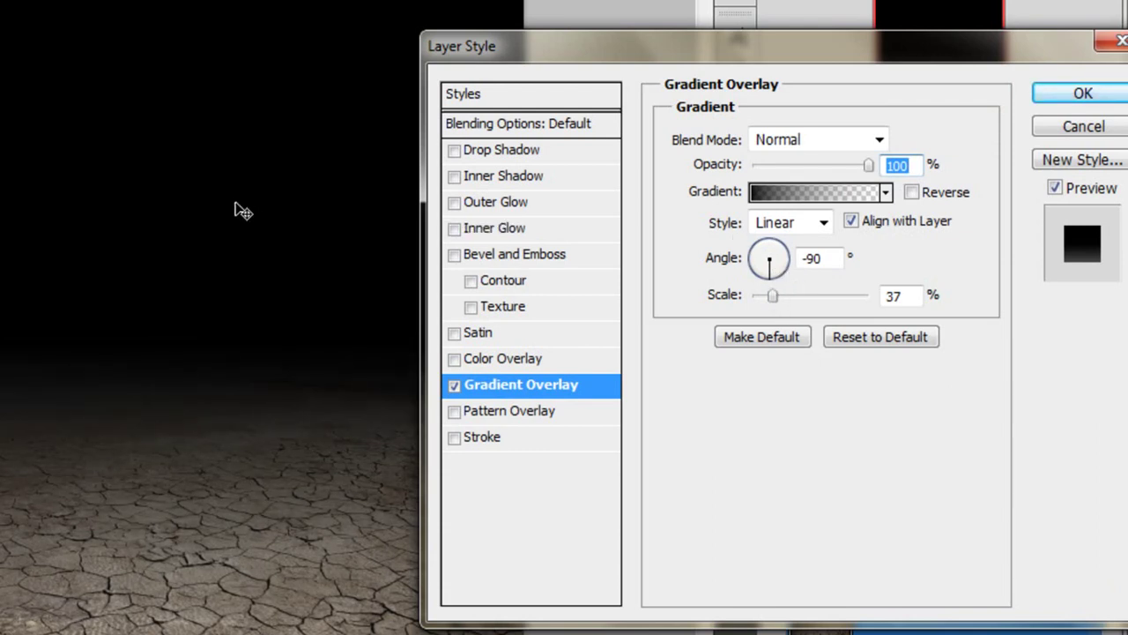
- Accept the Gradient Overlay settings and collapse the background layer's effects list
click(1086, 97)
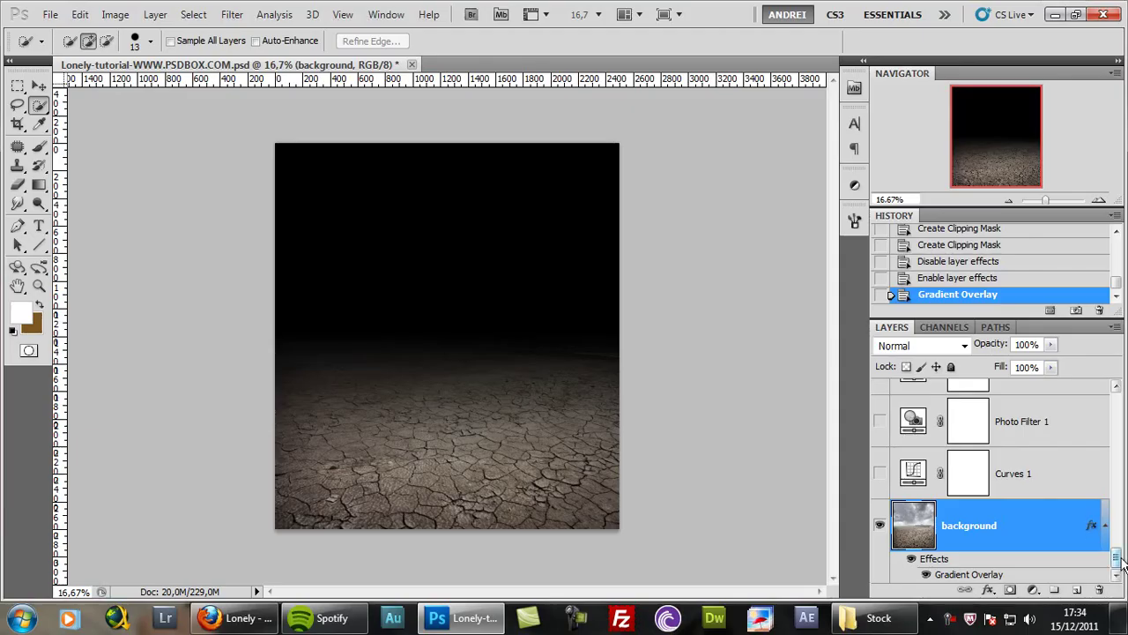
click(1106, 525)
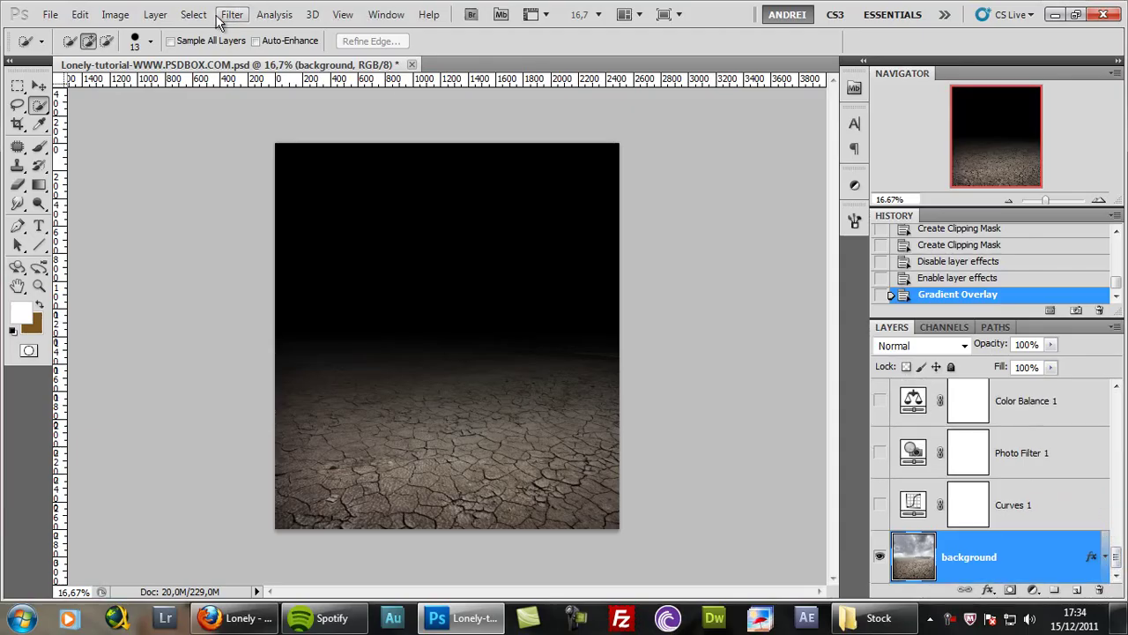
- Show the existing Sky layer to preview it over the darkened ground, and hide it again
scroll(1116, 555, up, 4)
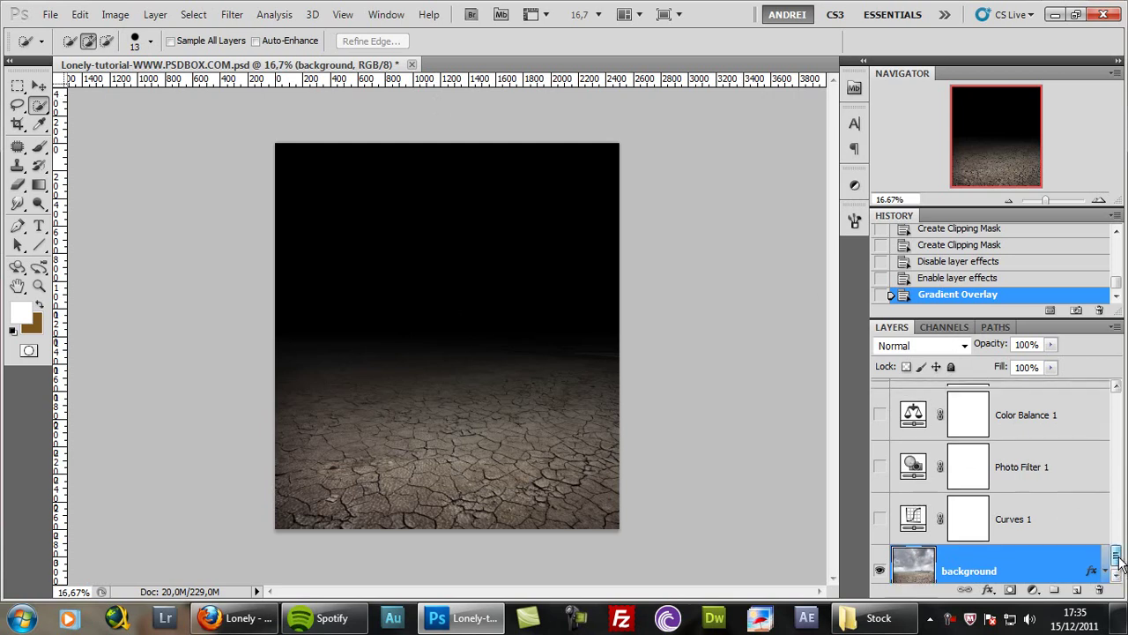
click(1048, 476)
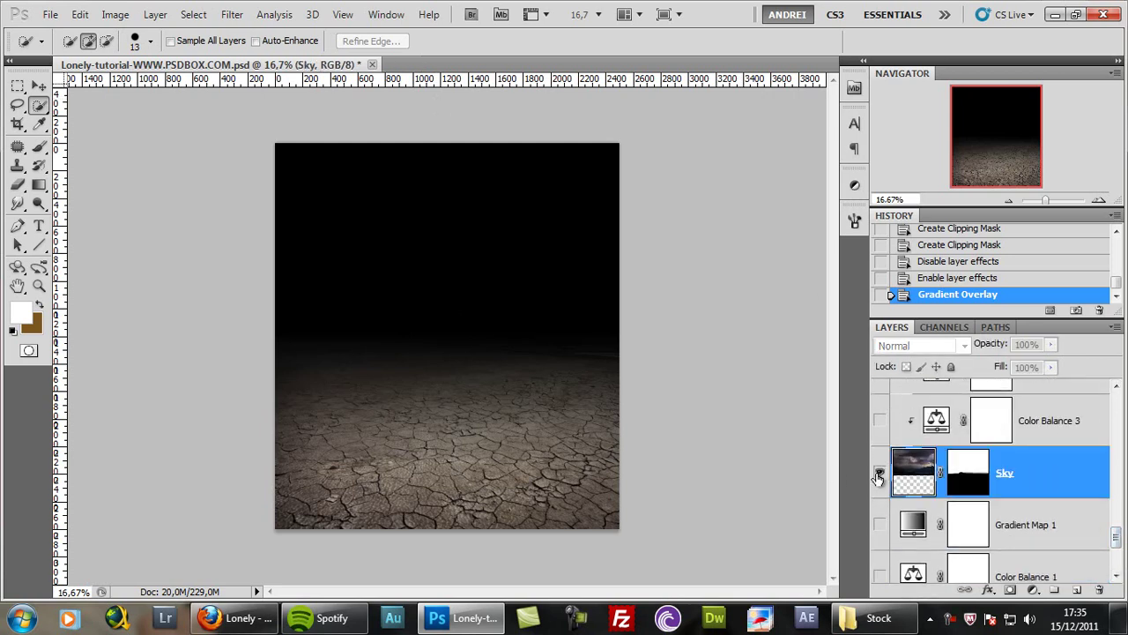
click(880, 473)
scroll(1056, 499, down, 5)
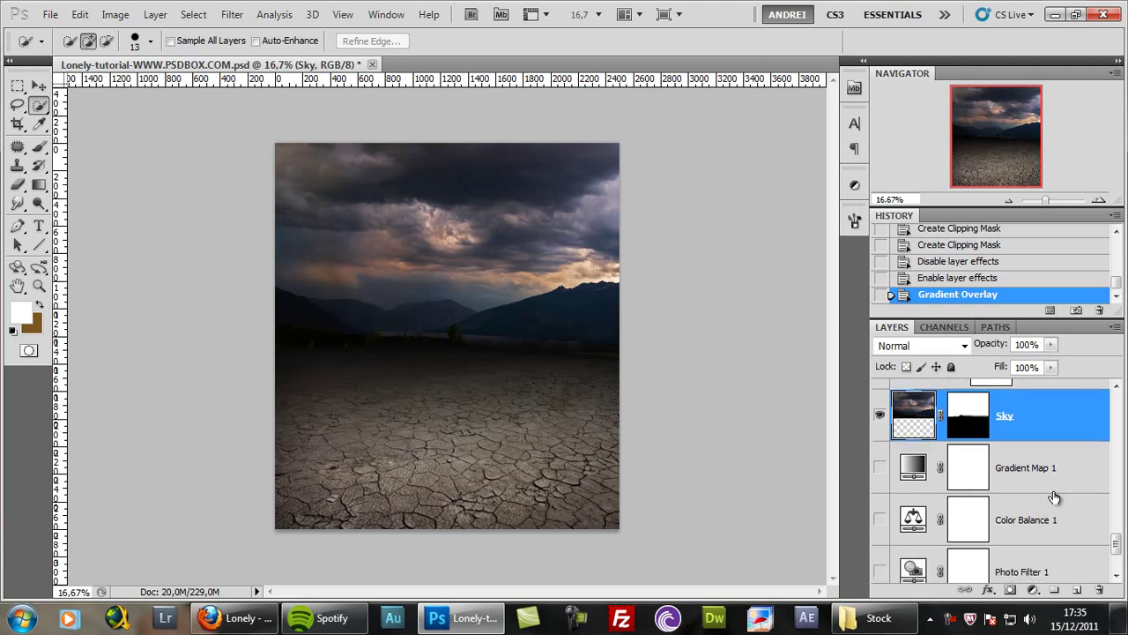
scroll(1043, 515, up, 1)
click(880, 415)
- Open the image Saddle_Sky_Stock_by_Antithisis_Stock from the Stock folder
click(50, 15)
click(68, 48)
click(518, 157)
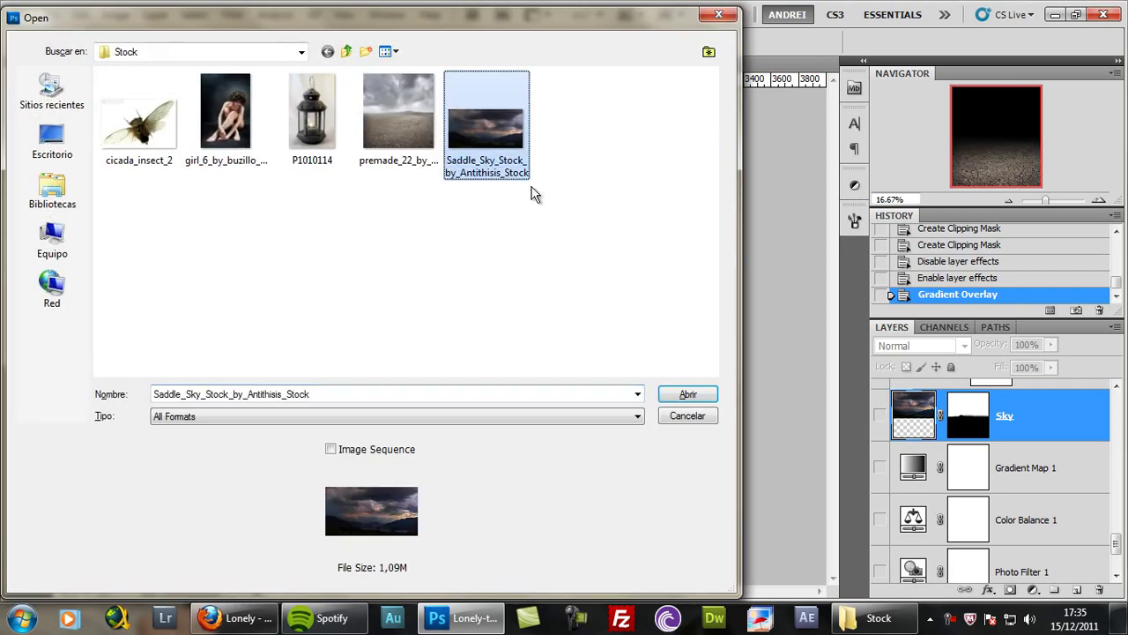
click(687, 394)
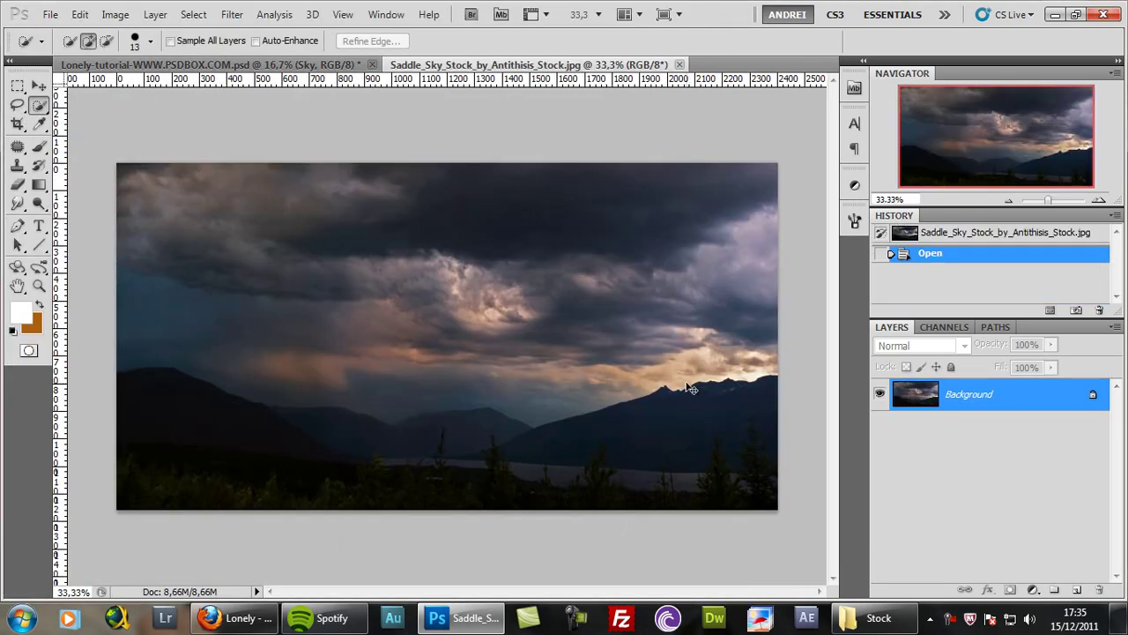
- Cut the entire sky image to the clipboard and close its file without saving
key(ctrl+a)
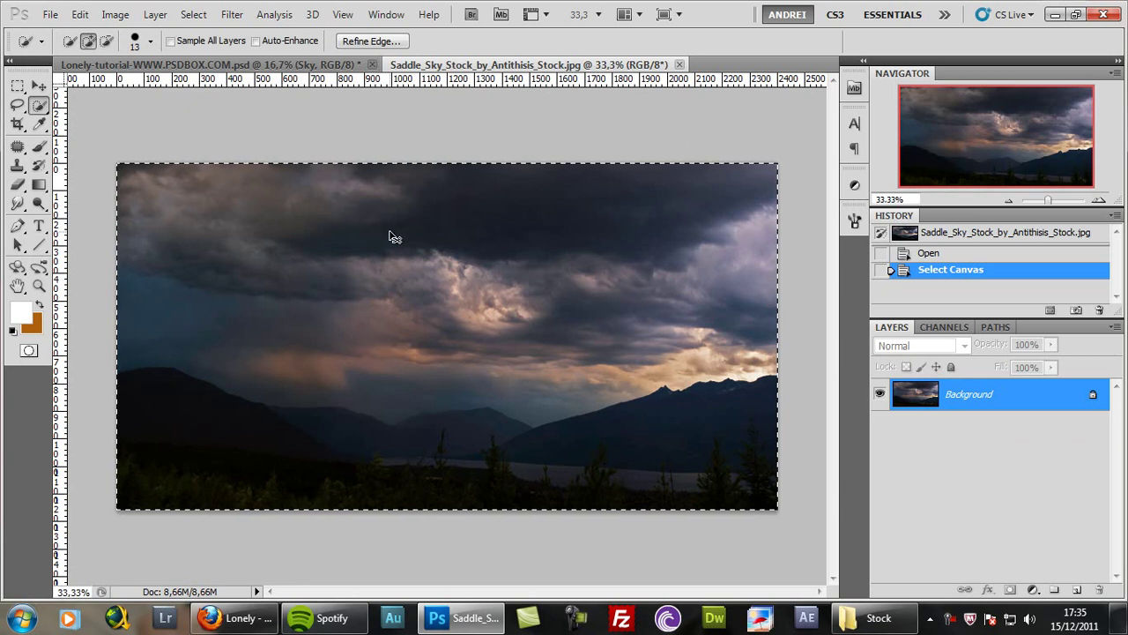
key(ctrl+x)
key(ctrl+w)
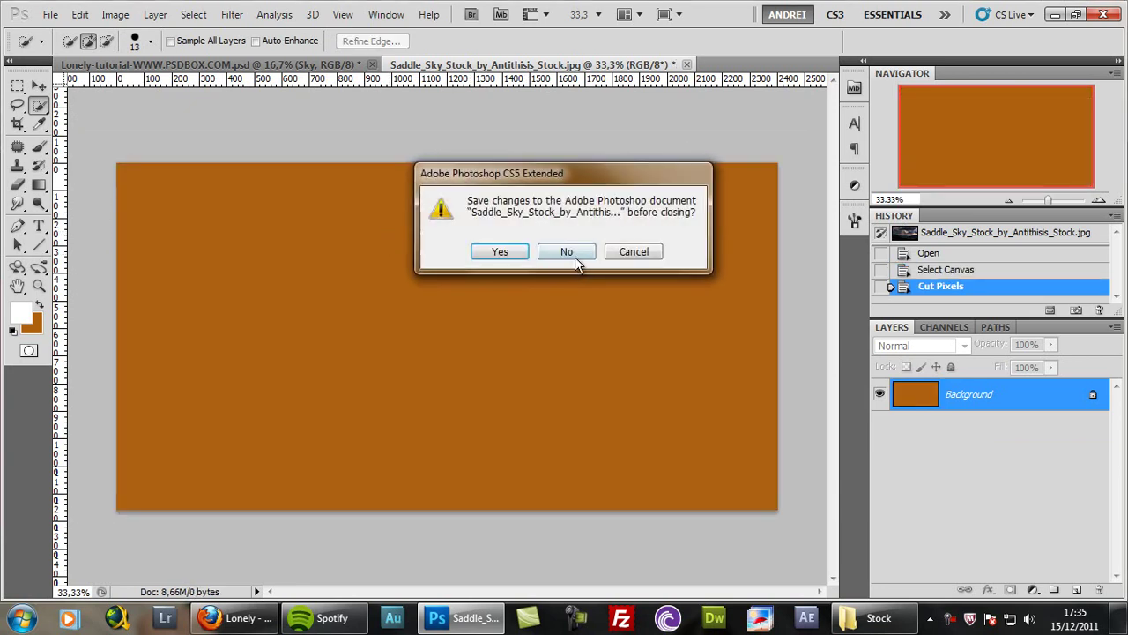
click(567, 251)
- Paste the sky image directly above the background layer and move it up to the canvas's upper edge
scroll(1033, 546, down, 5)
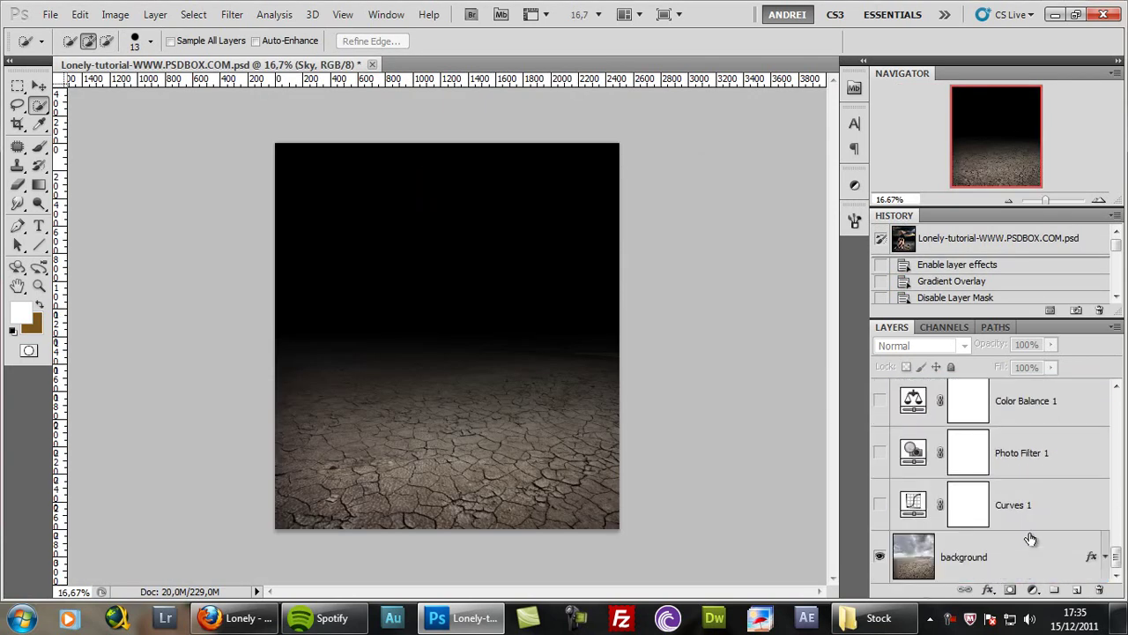
click(1030, 553)
key(ctrl+v)
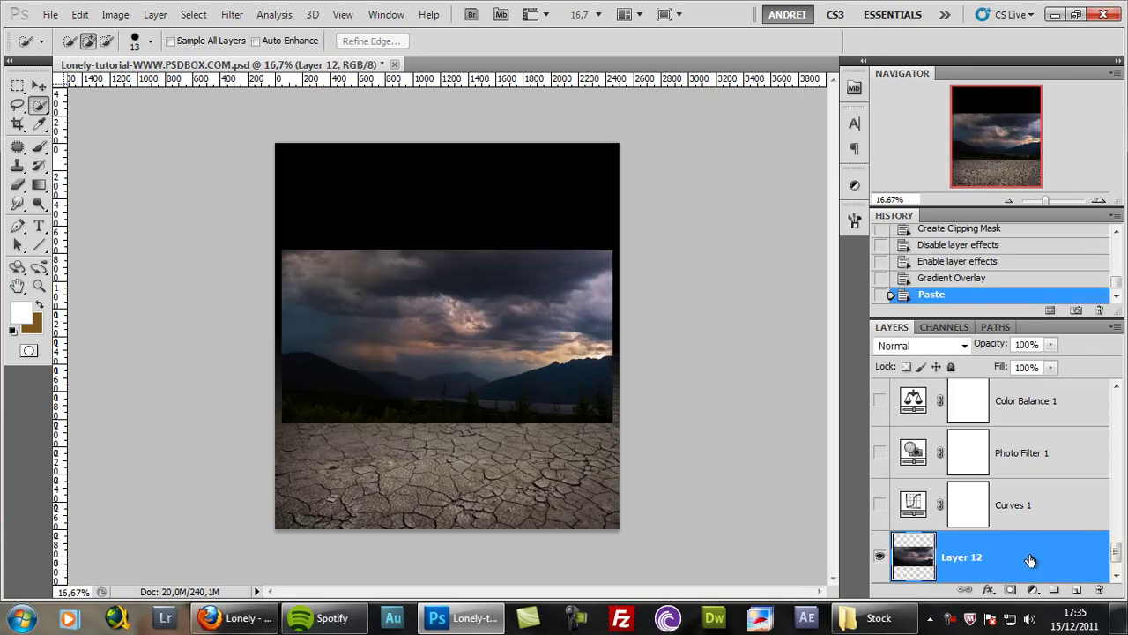
key(v)
drag(527, 340, 526, 268)
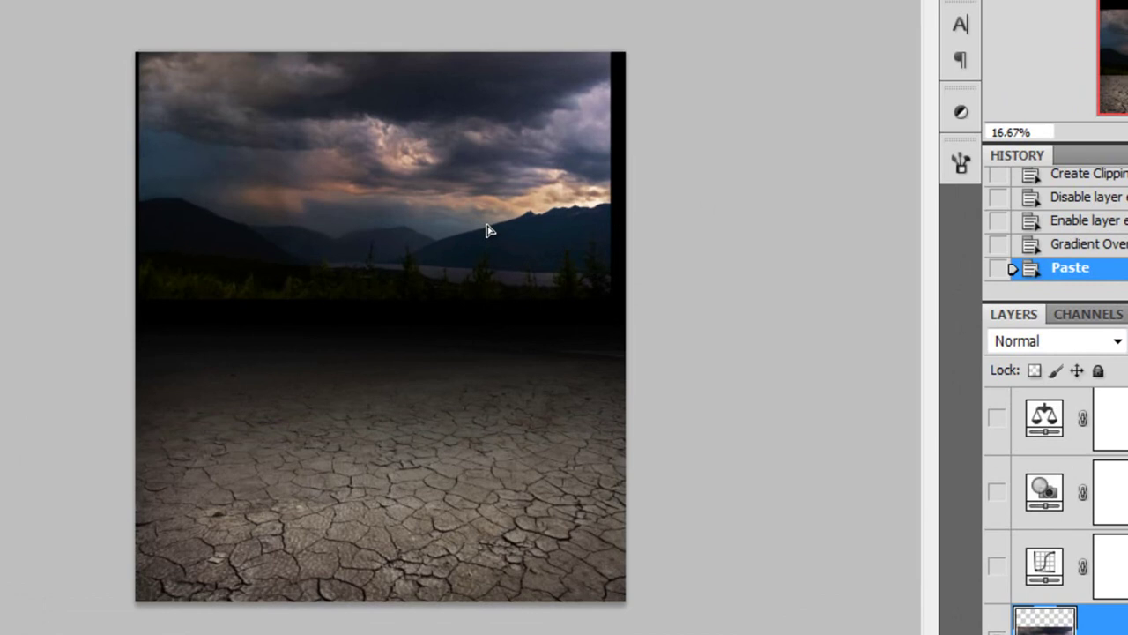
drag(492, 232, 461, 227)
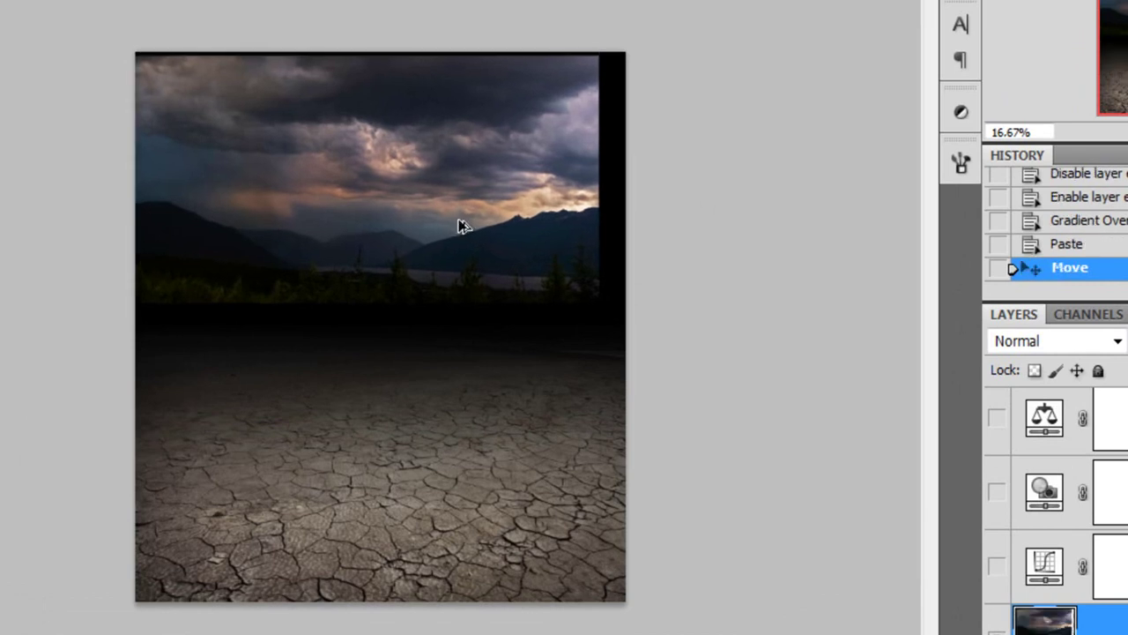
- Enlarge the pasted sky with Free Transform and reposition it so it covers the full canvas width and upper edge
key(ctrl+plus)
key(ctrl+minus)
key(ctrl+r)
key(ctrl+r)
key(ctrl+t)
drag(602, 306, 642, 322)
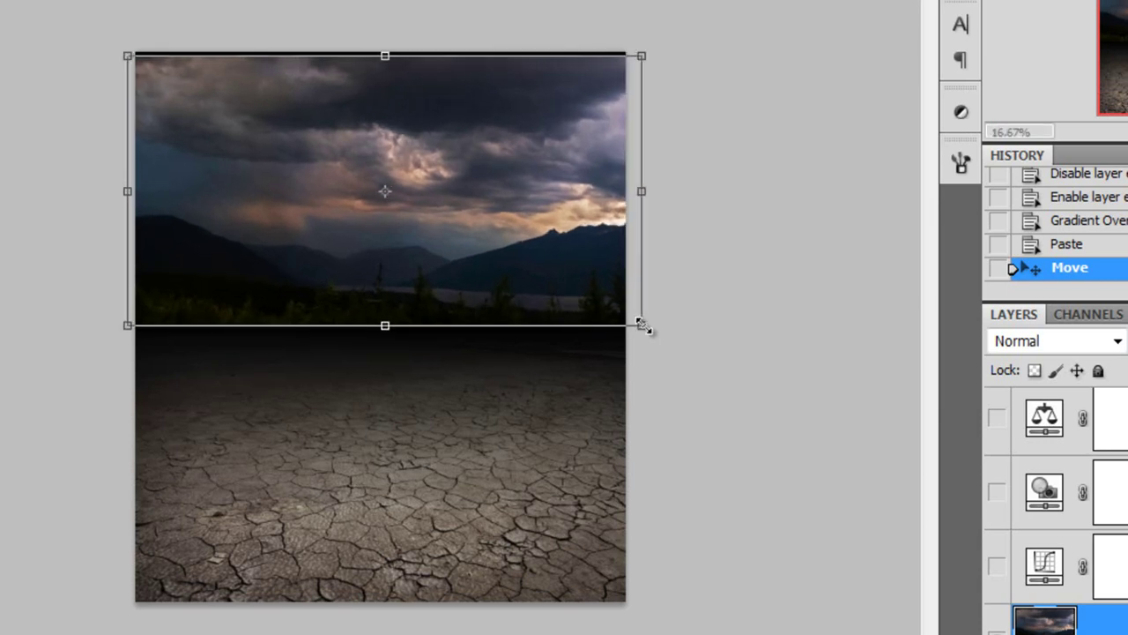
drag(570, 277, 564, 262)
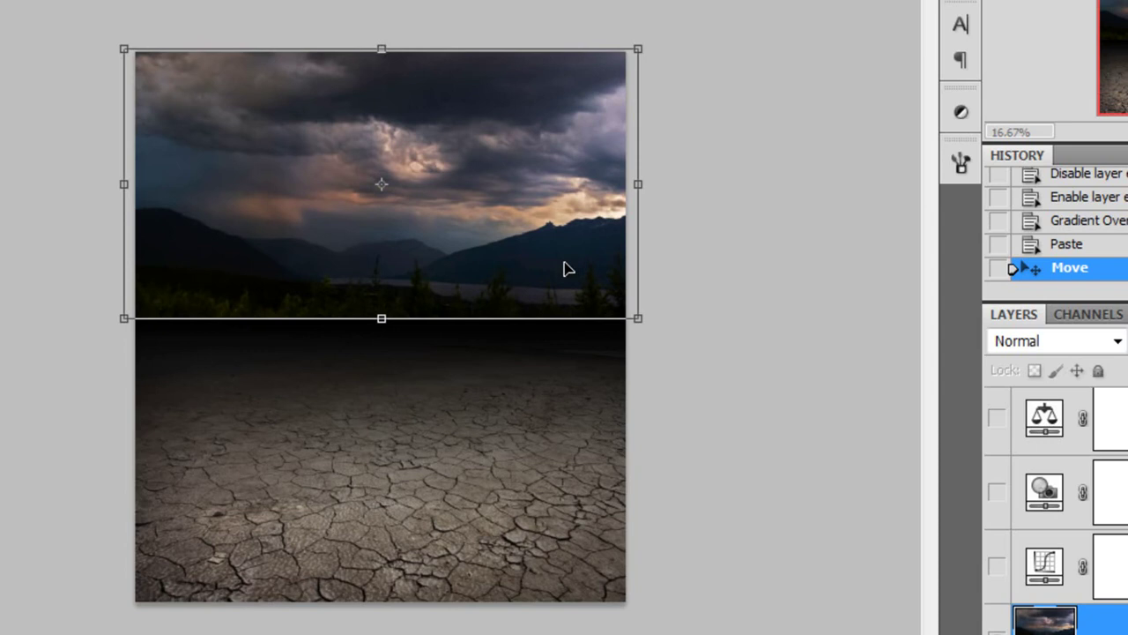
key(Return)
- Set up the Clone Stamp tool with a soft 86 px brush at 0% hardness for retouching the sky layer's trees
scroll(502, 185, up, 1)
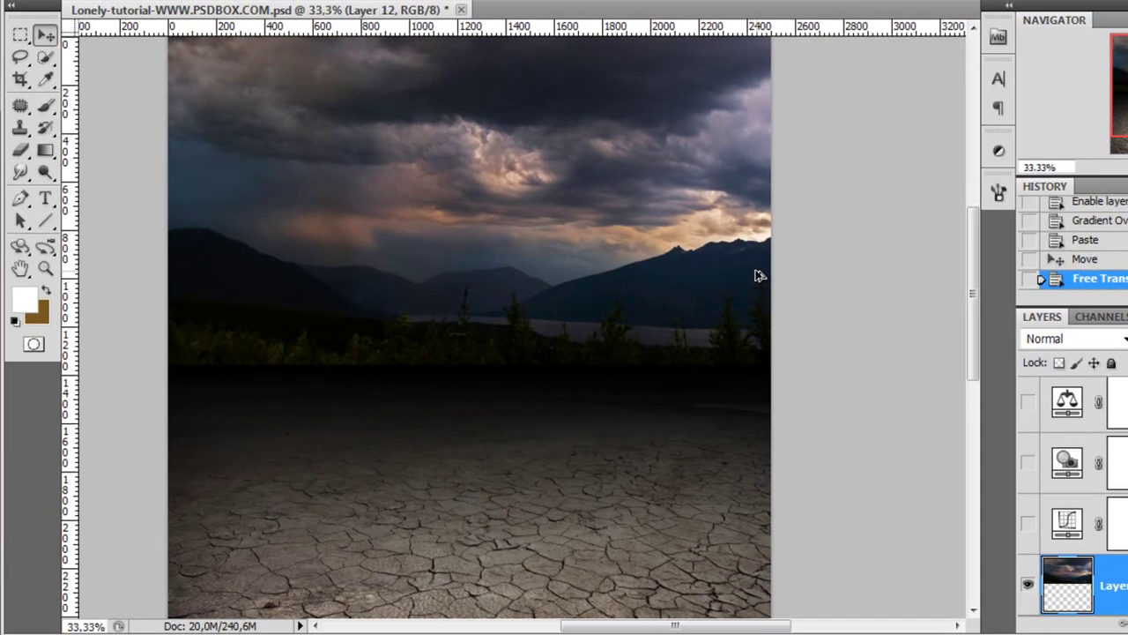
key(ctrl+plus)
key(ctrl+plus)
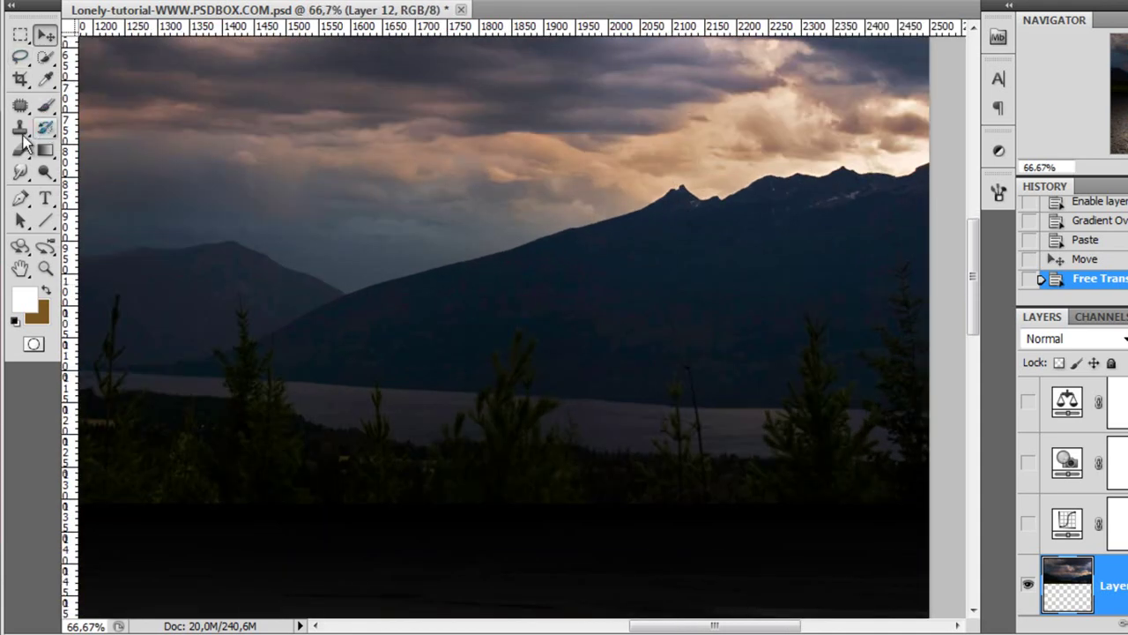
click(21, 131)
right_click(641, 326)
click(660, 354)
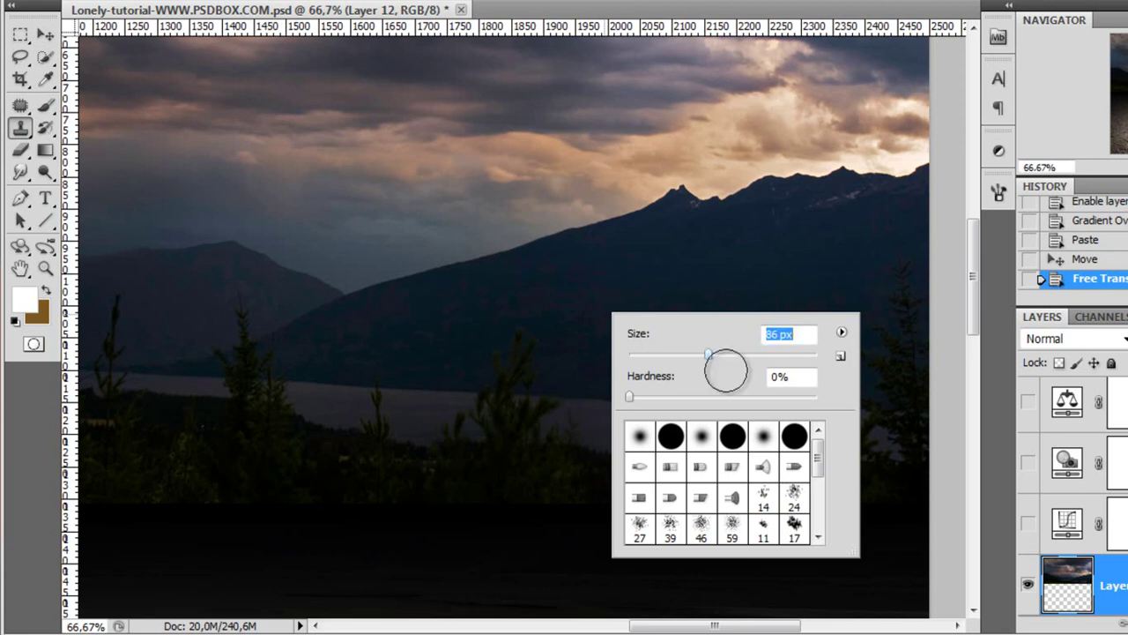
key(Return)
- Clone mountain and lake texture over the tall tree in the middle of the lake shore, rebuilding the waterline
alt+click(577, 340)
drag(541, 348, 602, 325)
mouse_move(500, 355)
mouse_down()
mouse_move(547, 379)
mouse_move(505, 412)
mouse_move(488, 408)
mouse_move(520, 401)
mouse_up()
alt+click(584, 415)
alt+click(429, 400)
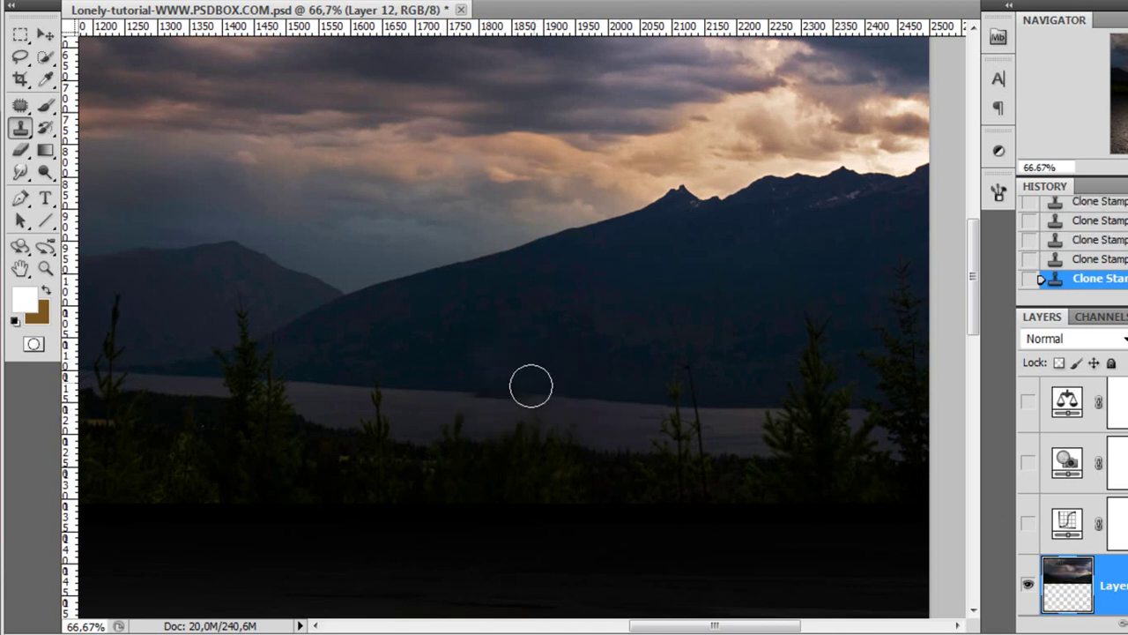
alt+click(427, 388)
drag(516, 396, 541, 395)
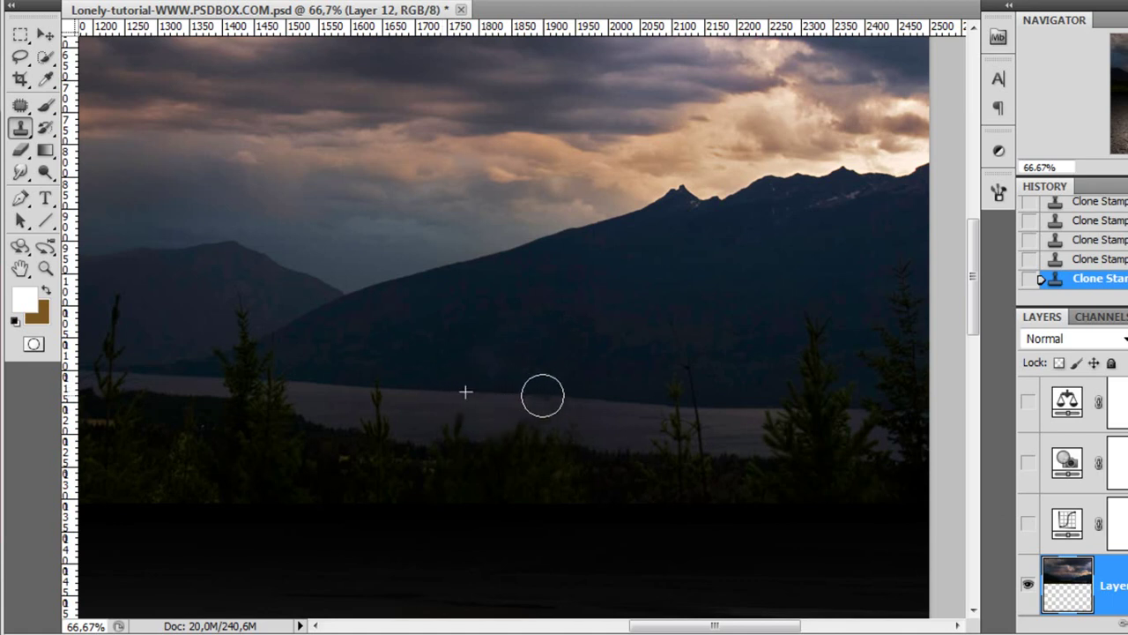
- Clone dark mountain texture over the thin bare tree and the tops of the firs near the sky image's right edge
mouse_move(720, 267)
mouse_down()
mouse_move(708, 307)
mouse_move(587, 312)
mouse_up()
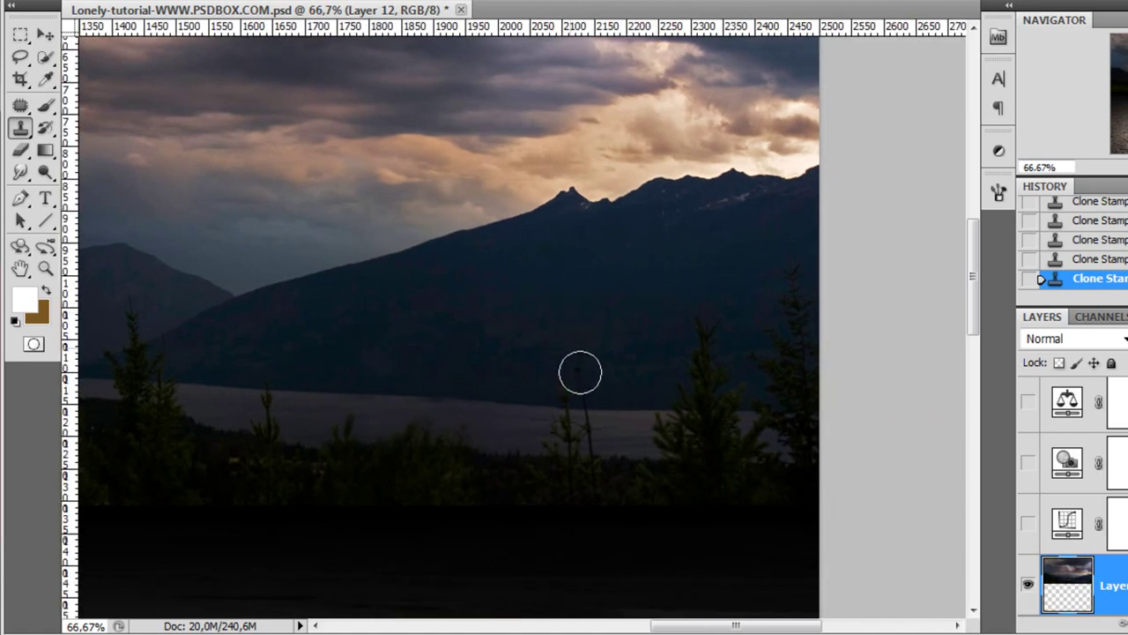
mouse_move(567, 374)
mouse_down()
mouse_move(597, 335)
mouse_move(579, 378)
mouse_up()
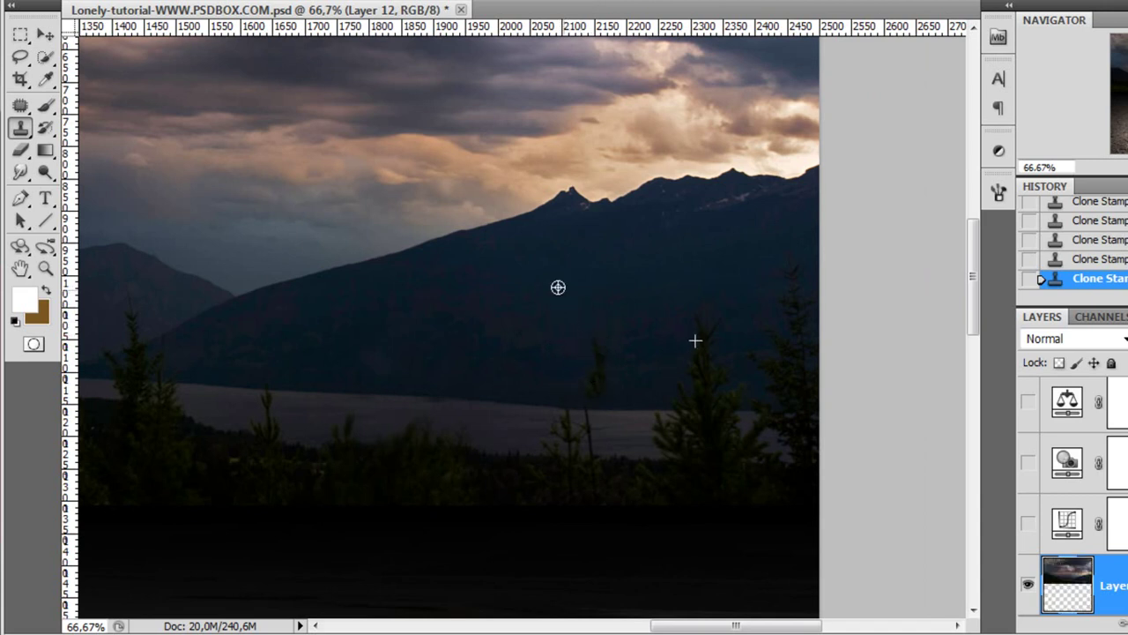
key(ctrl+z)
alt+click(508, 309)
drag(604, 347, 599, 333)
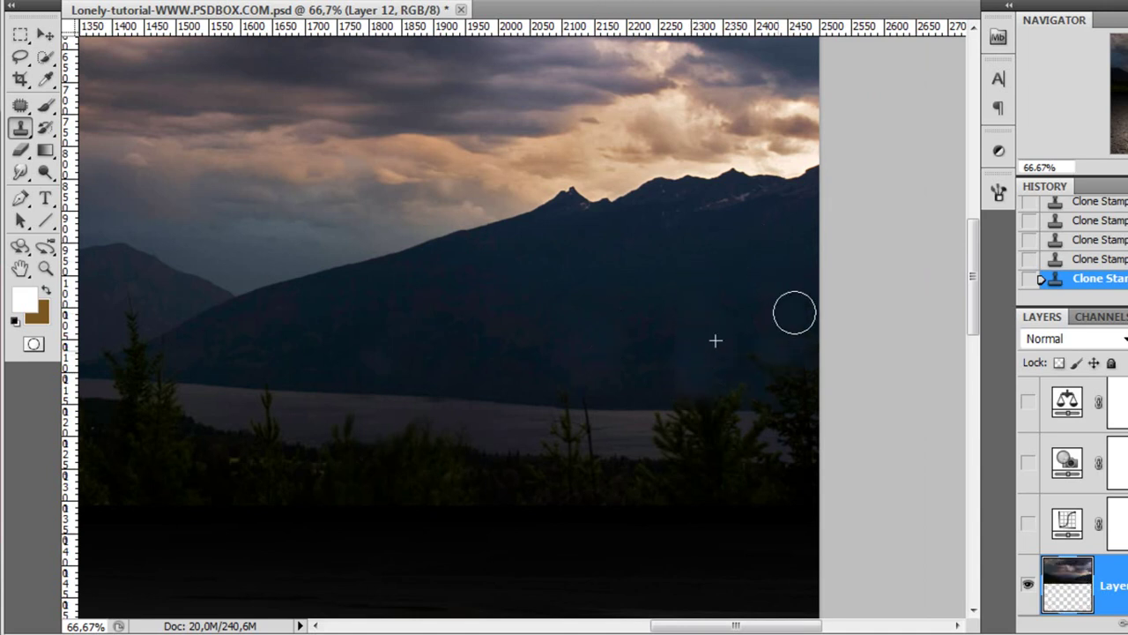
scroll(688, 297, down, 2)
drag(556, 302, 641, 372)
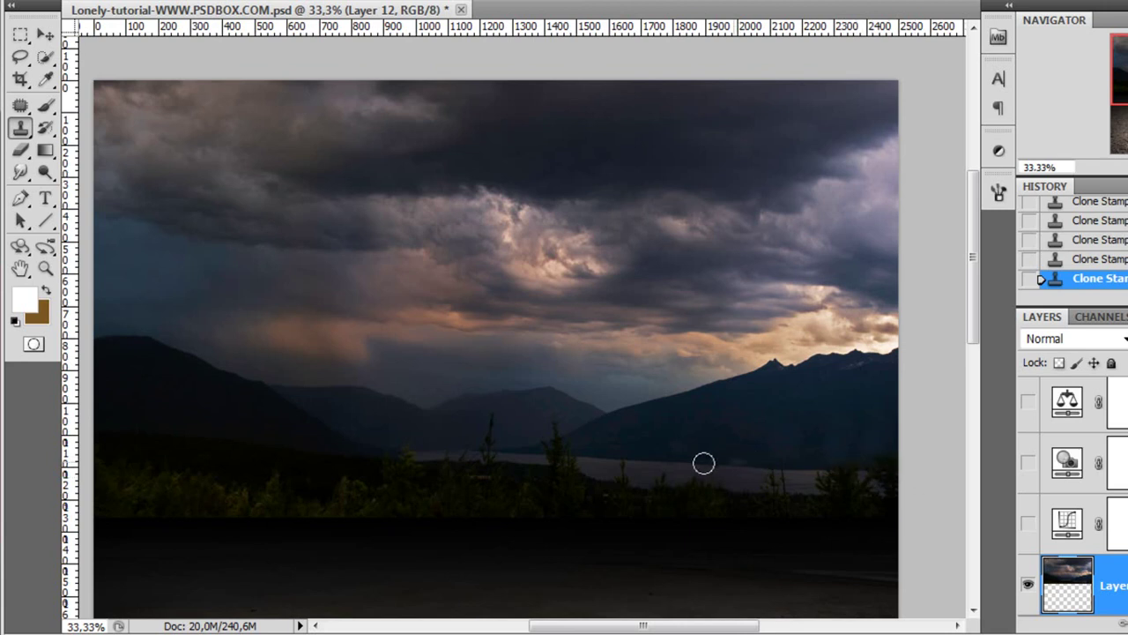
- Delete the retouched Layer 12, and select and show the prepared Sky layer instead
drag(1112, 585, 1096, 623)
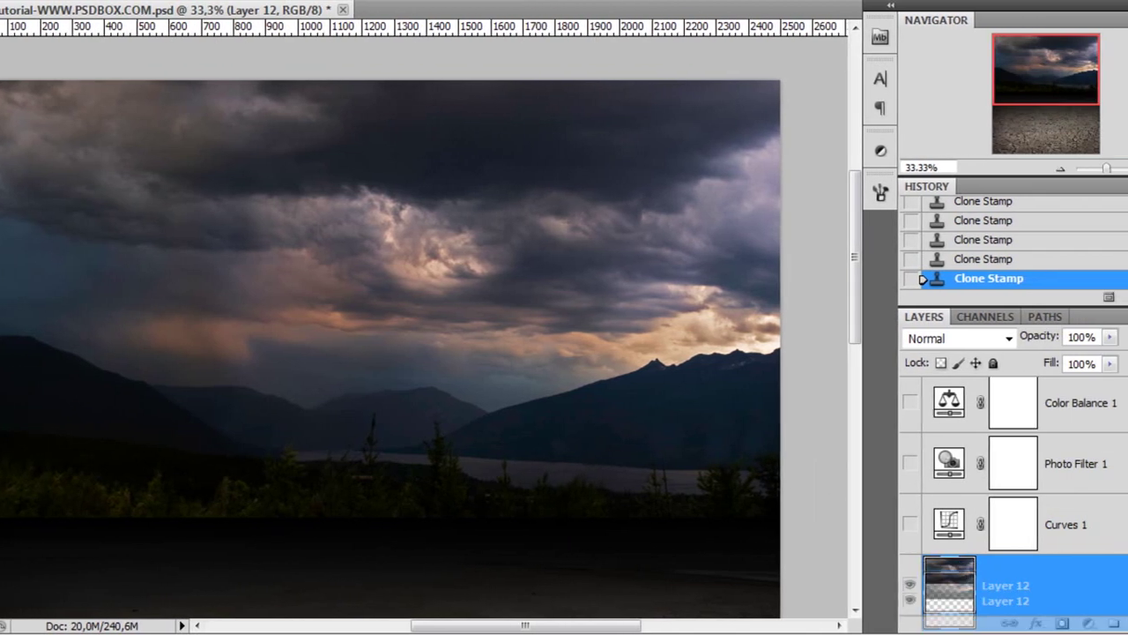
scroll(1053, 539, up, 5)
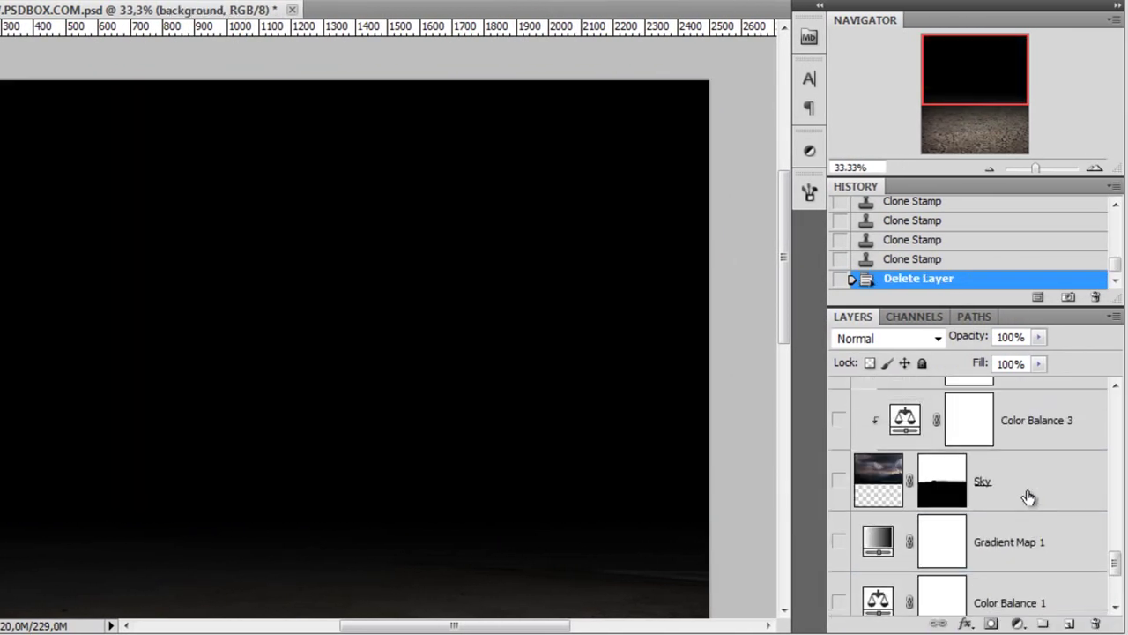
click(1028, 522)
click(838, 503)
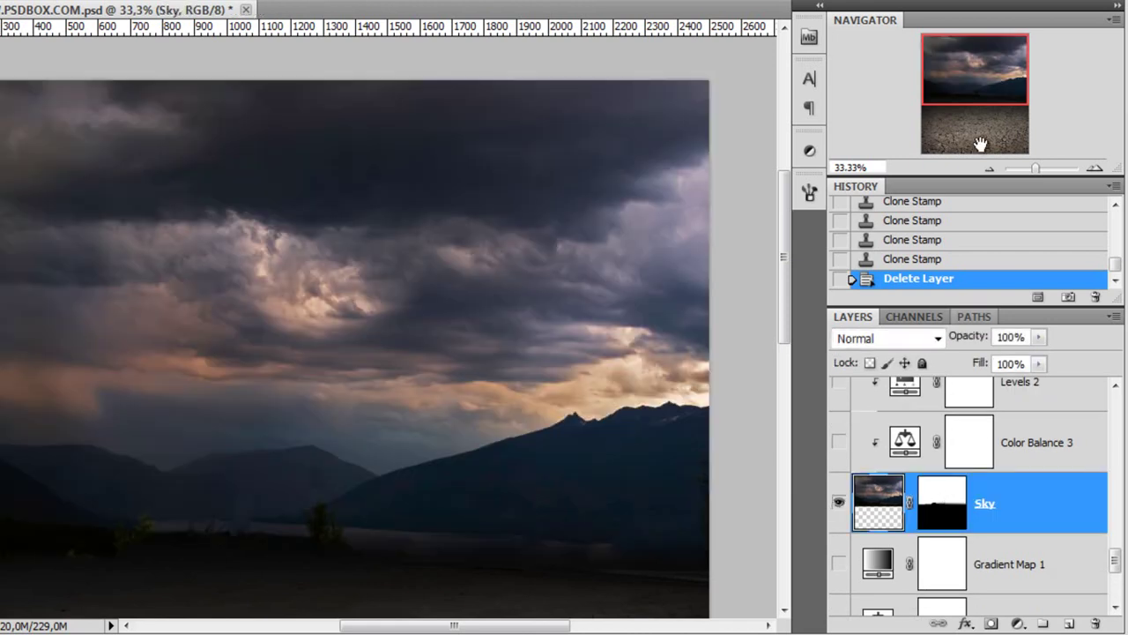
- Compare the Sky layer with its mask disabled and enabled, and examine how the horizon blends into the cracked ground
drag(981, 107, 977, 124)
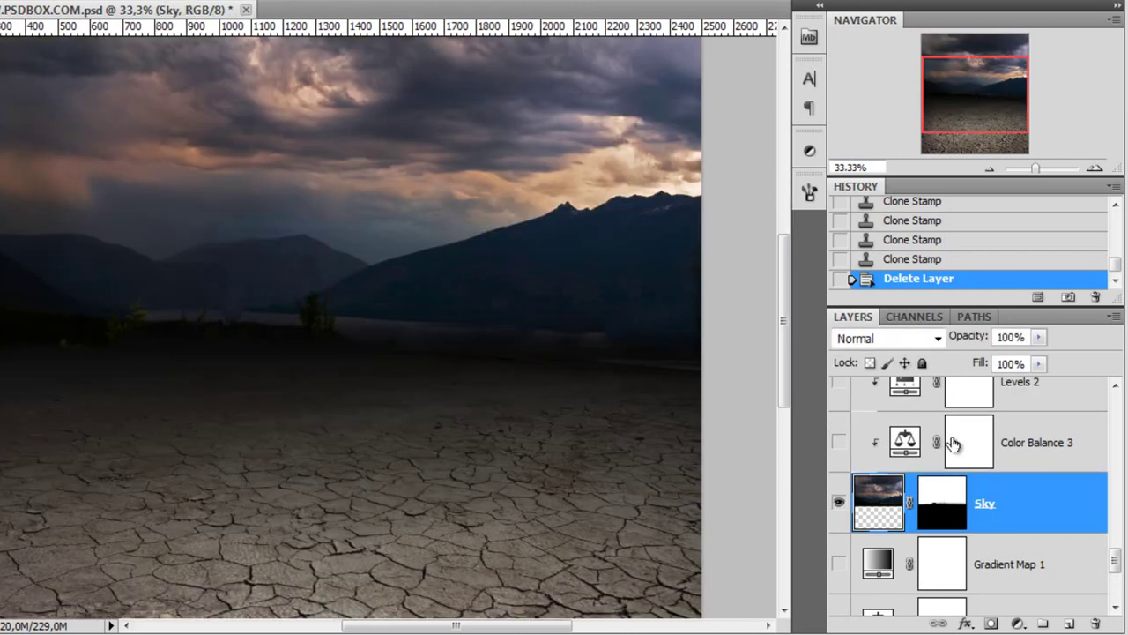
shift+click(943, 504)
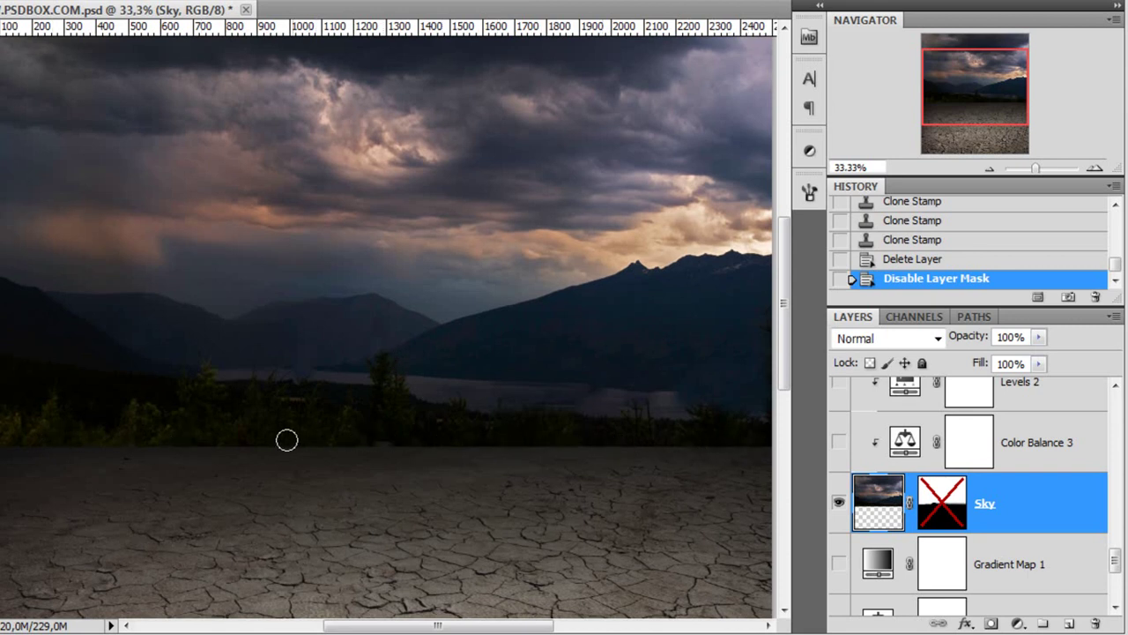
shift+click(944, 504)
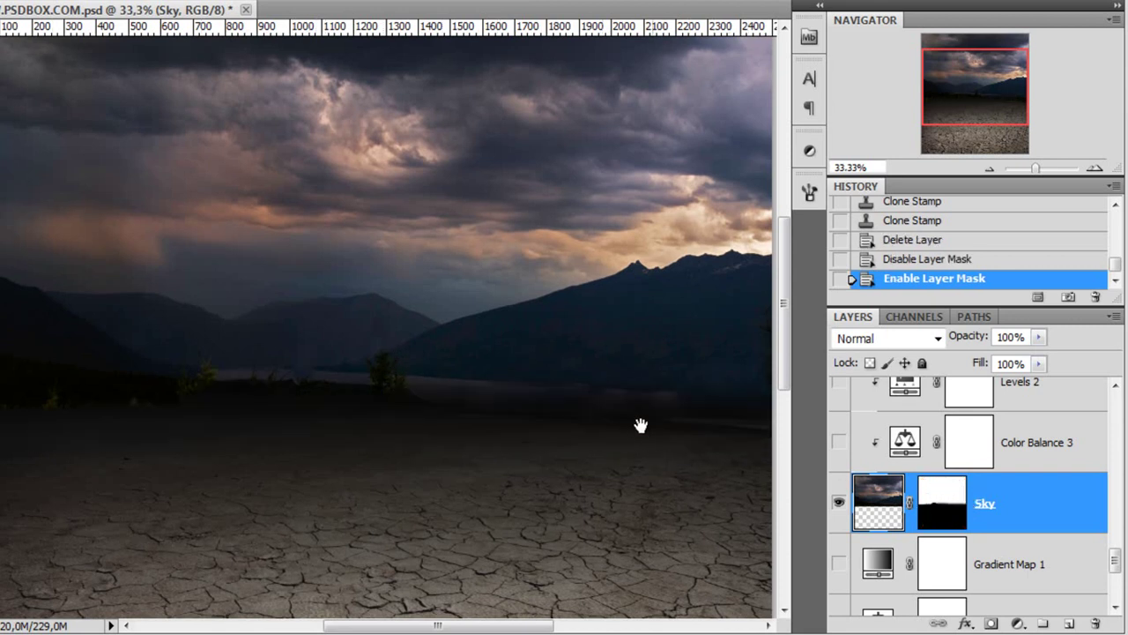
drag(640, 426, 486, 411)
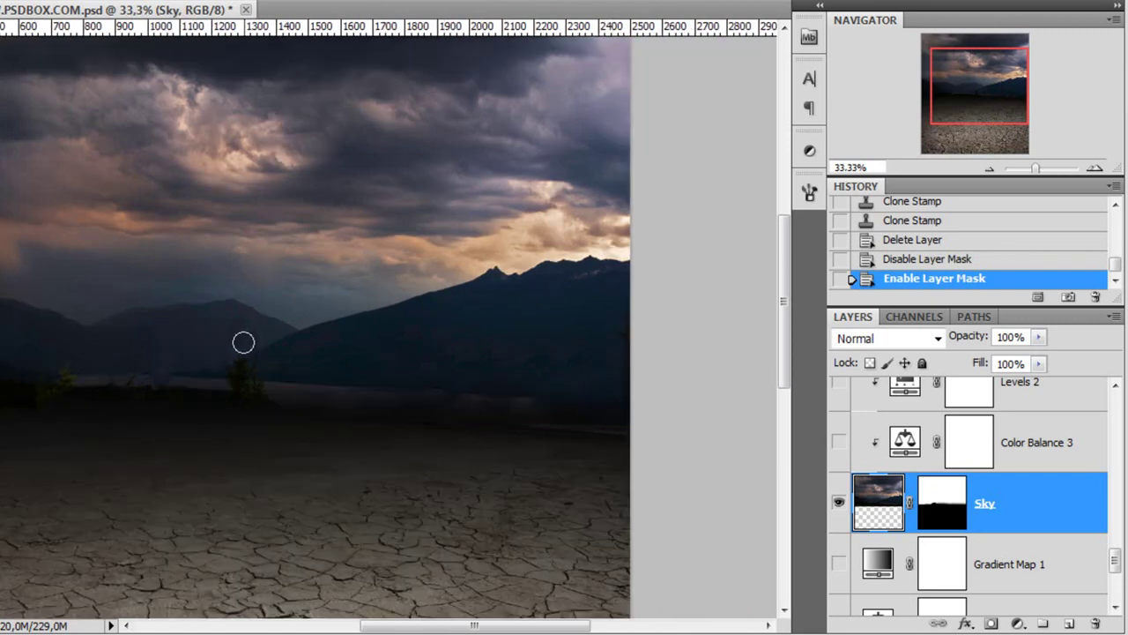
ctrl+click(190, 356)
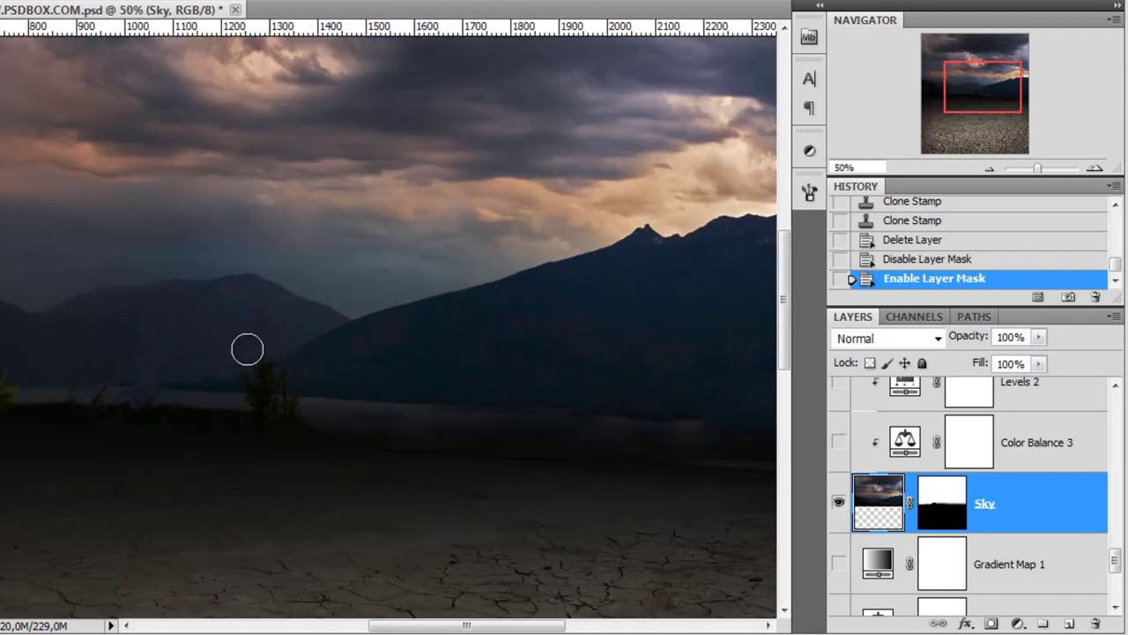
drag(648, 392, 551, 383)
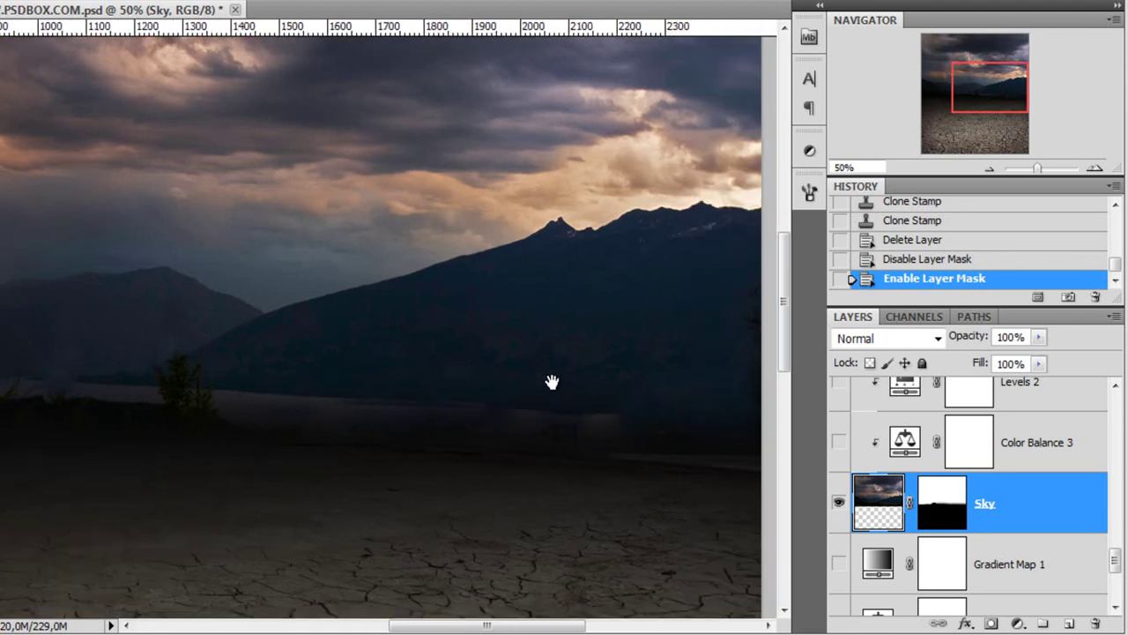
alt+click(526, 392)
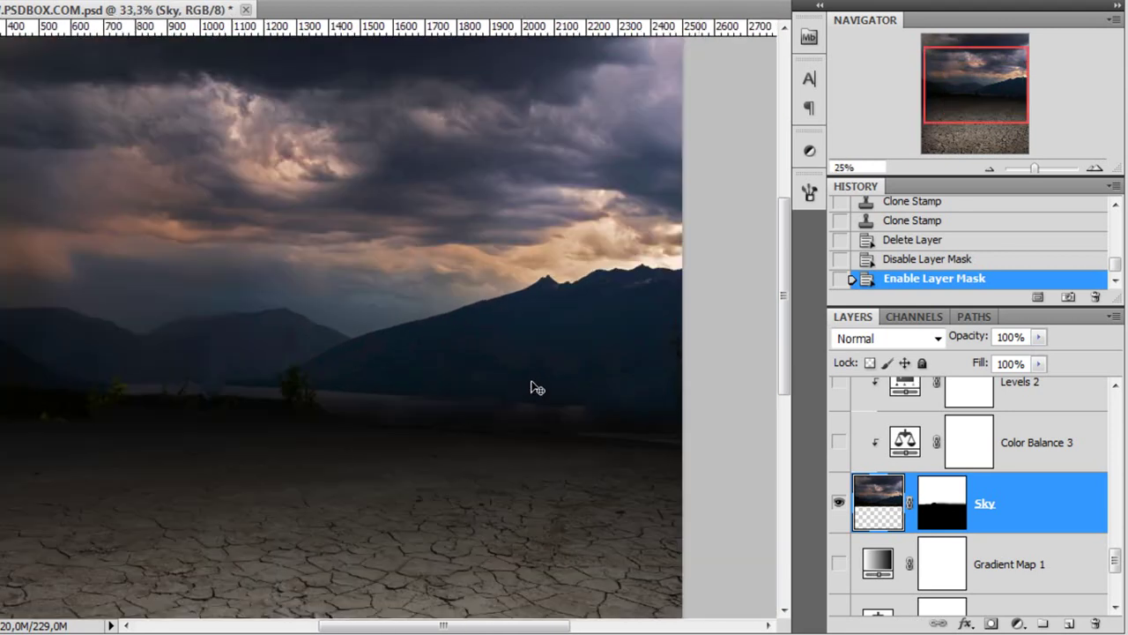
alt+click(526, 392)
drag(461, 337, 458, 349)
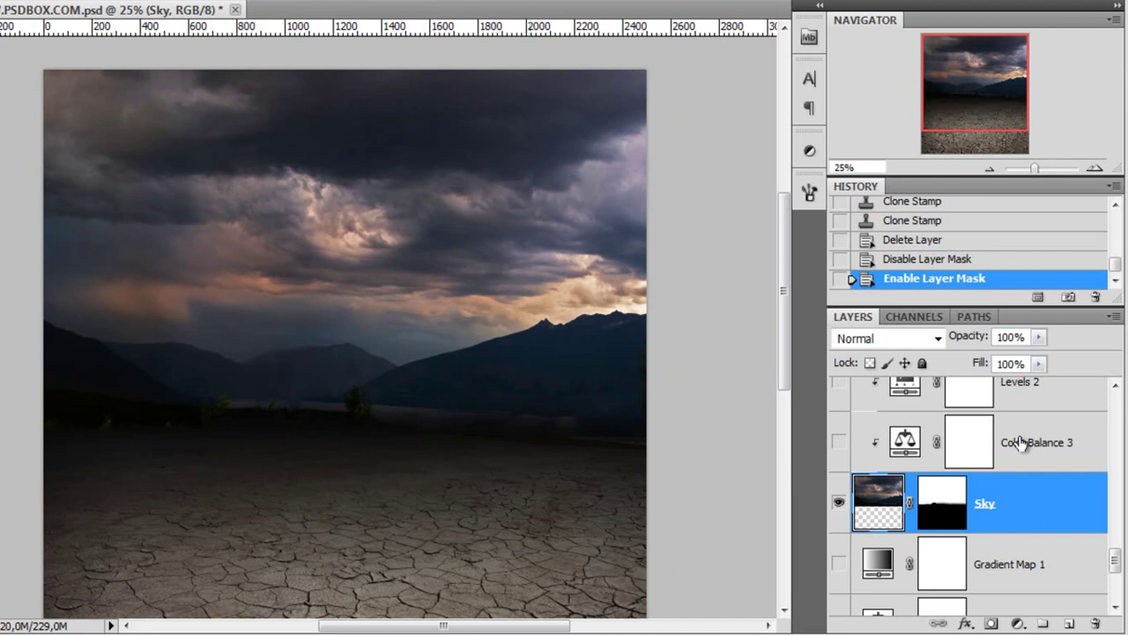
- Reposition the background layer's Gradient Overlay slightly lower to darken the ground near the horizon, and collapse the layer's effects list
drag(1114, 564, 1112, 595)
click(1107, 586)
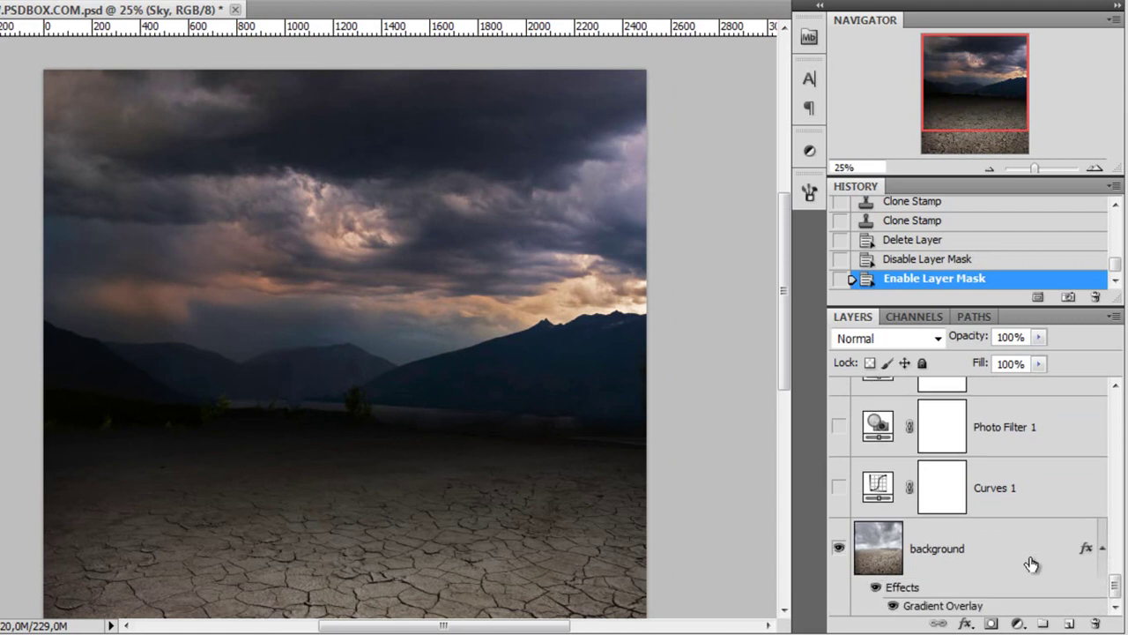
double_click(961, 606)
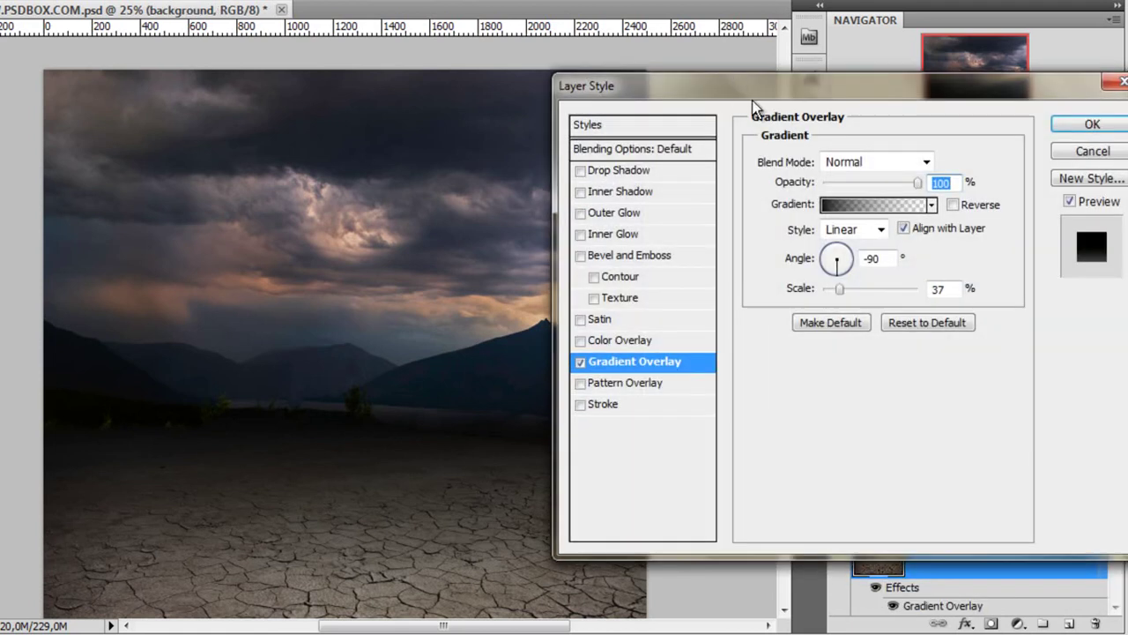
drag(803, 96, 840, 99)
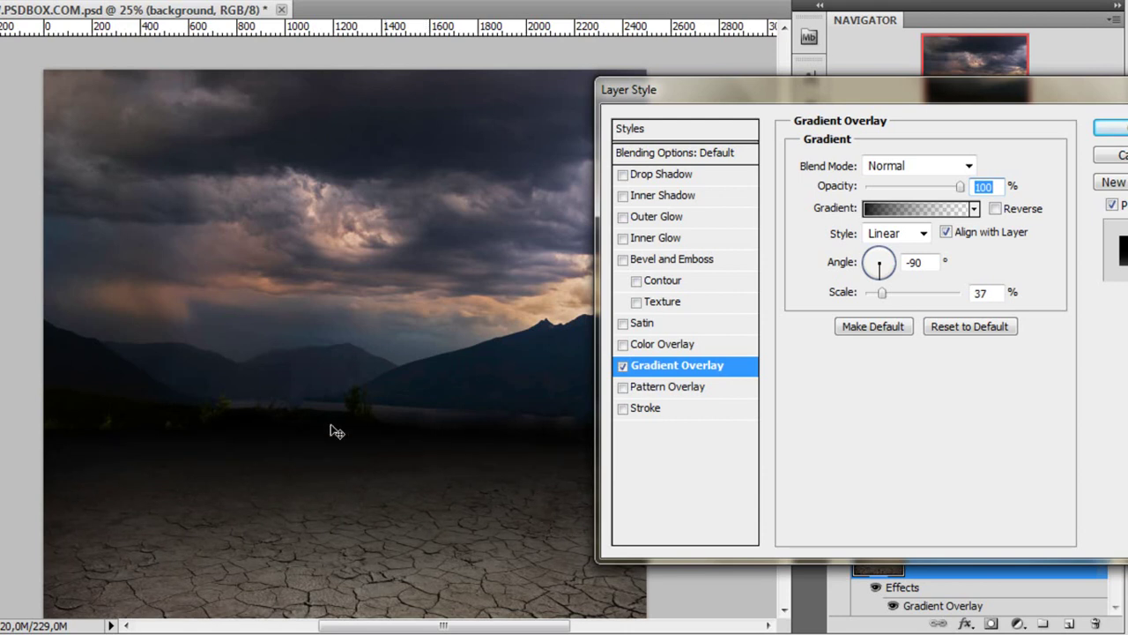
drag(347, 397, 352, 216)
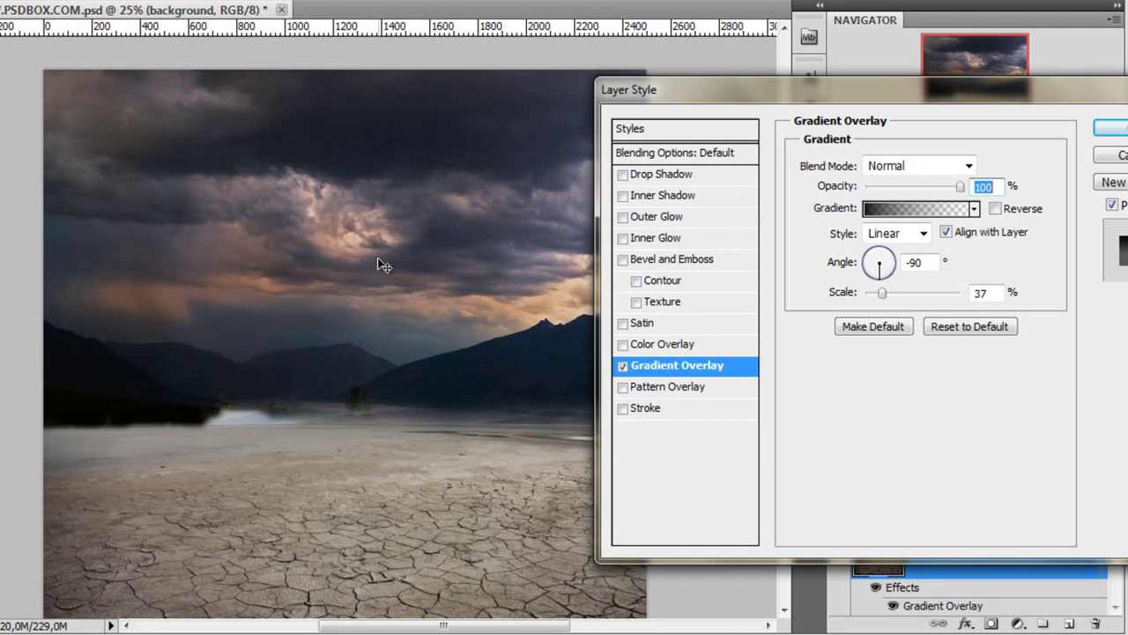
drag(476, 441, 487, 456)
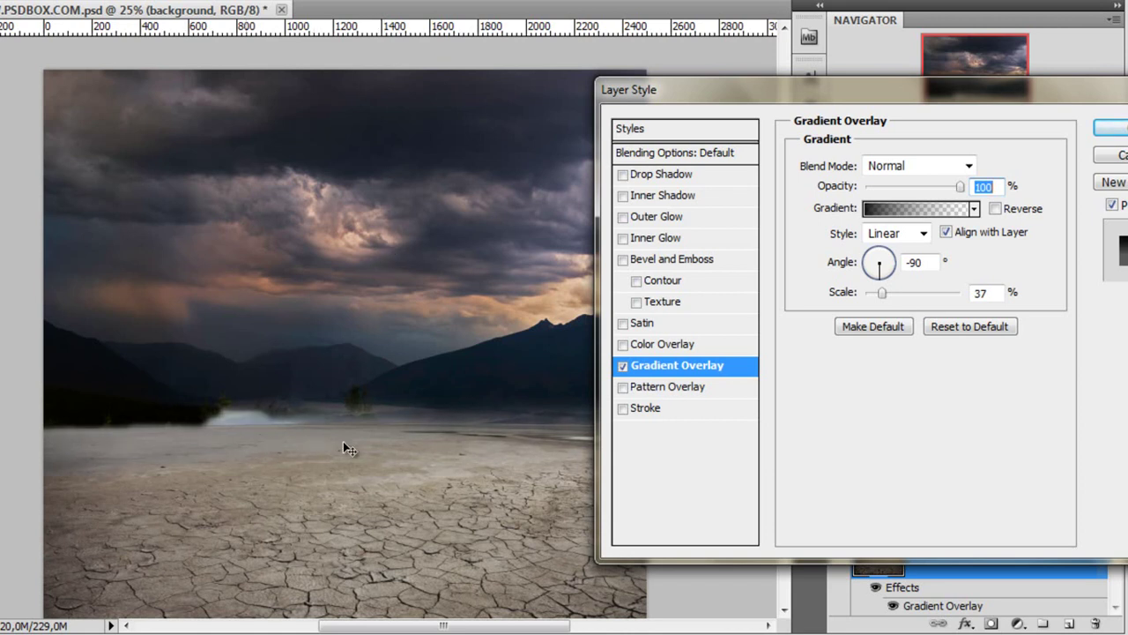
drag(344, 176, 328, 262)
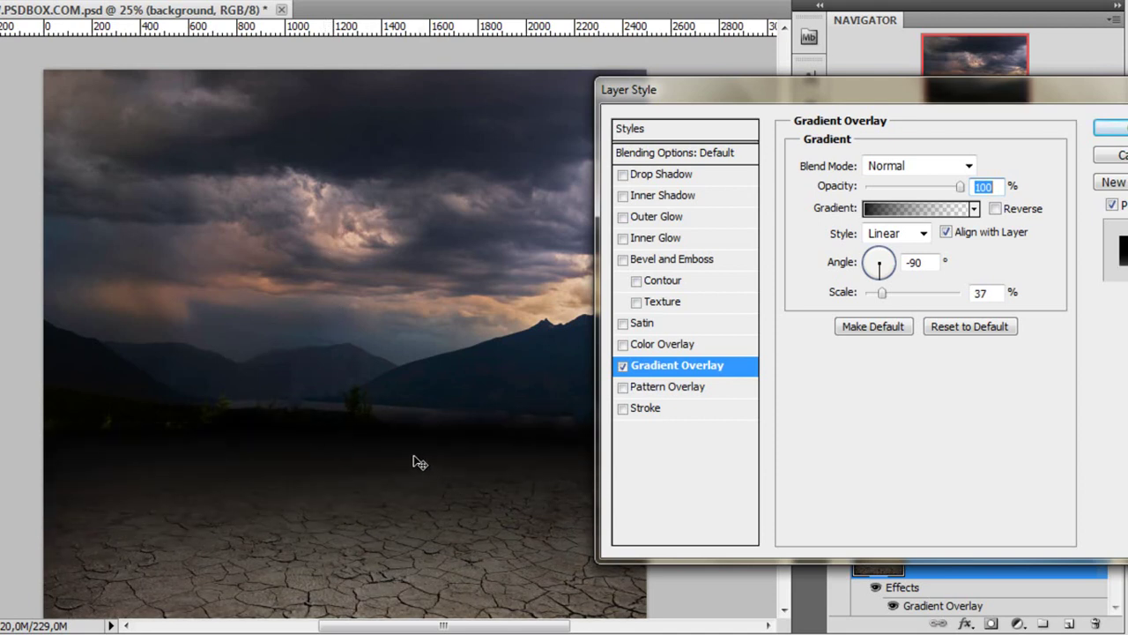
click(1110, 128)
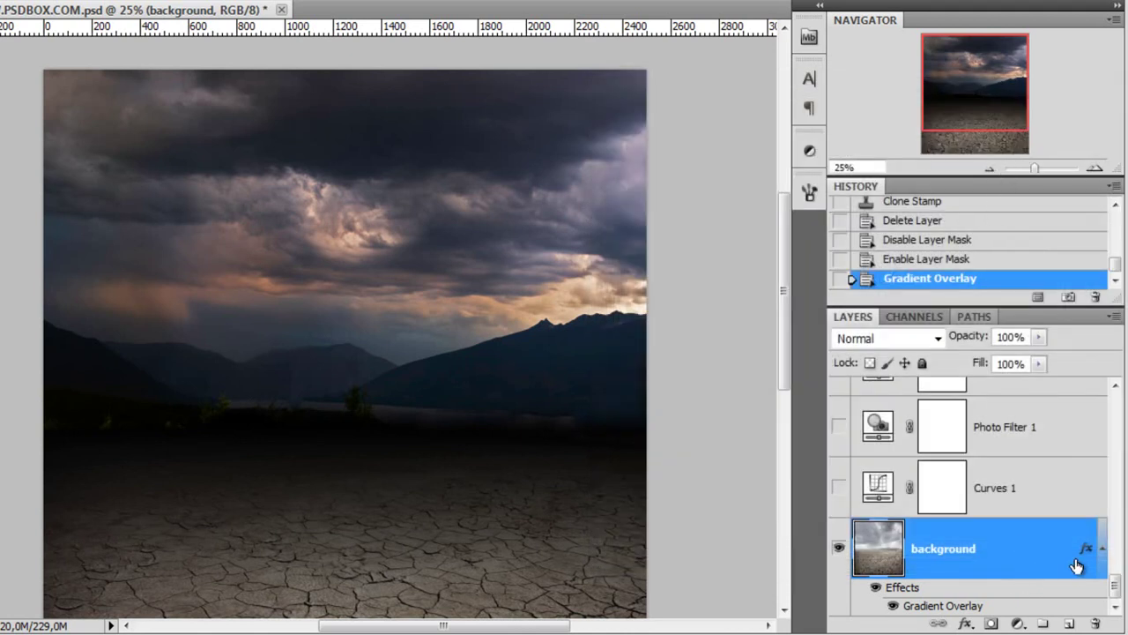
click(1102, 548)
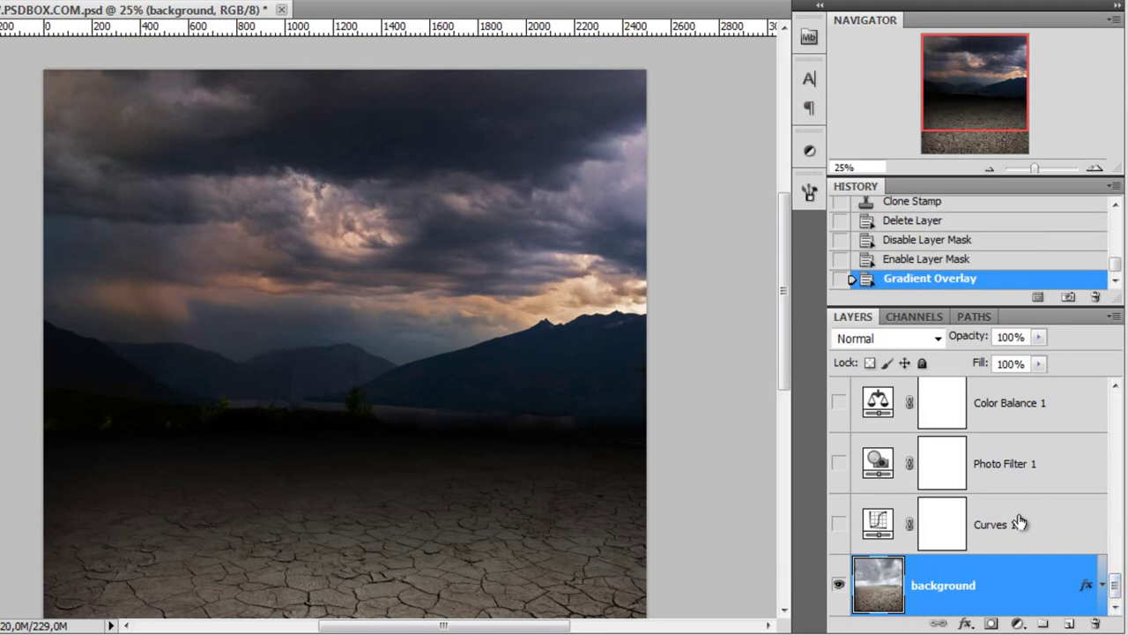
- Select and show the Woman layer, and view the whole figure against the desert scene
scroll(1018, 523, up, 3)
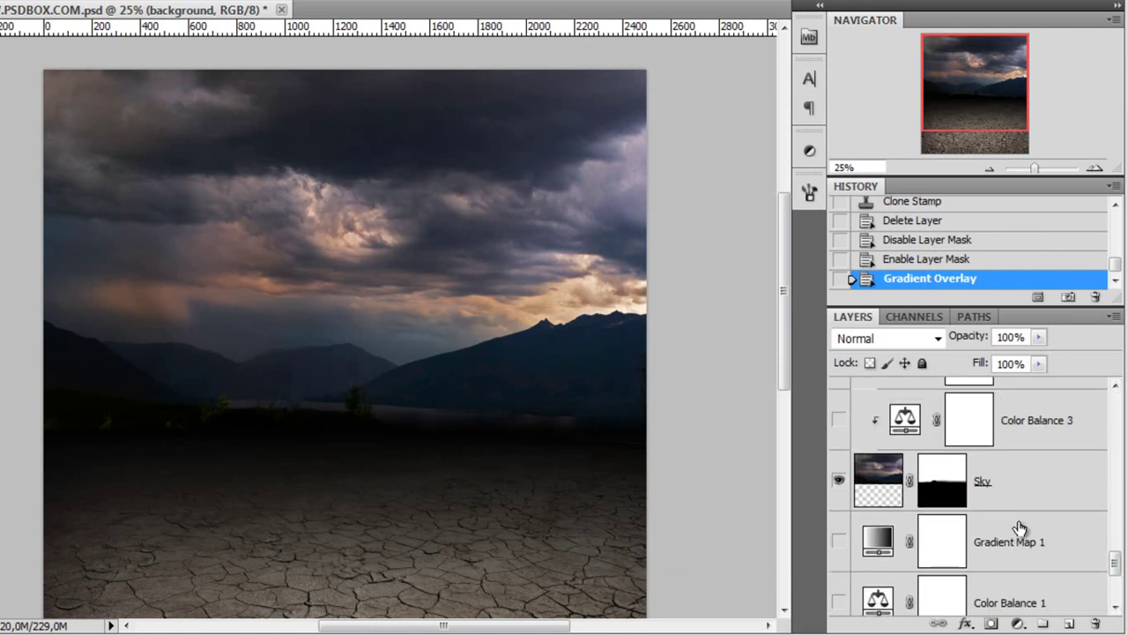
scroll(1018, 527, up, 5)
scroll(1022, 520, down, 1)
click(1029, 487)
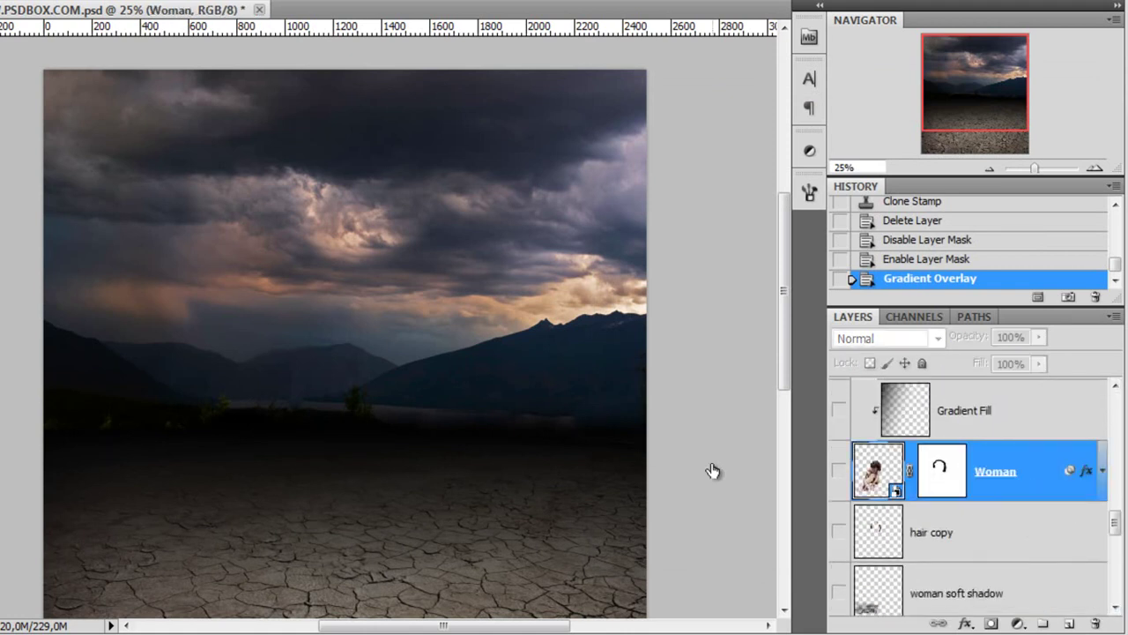
click(838, 469)
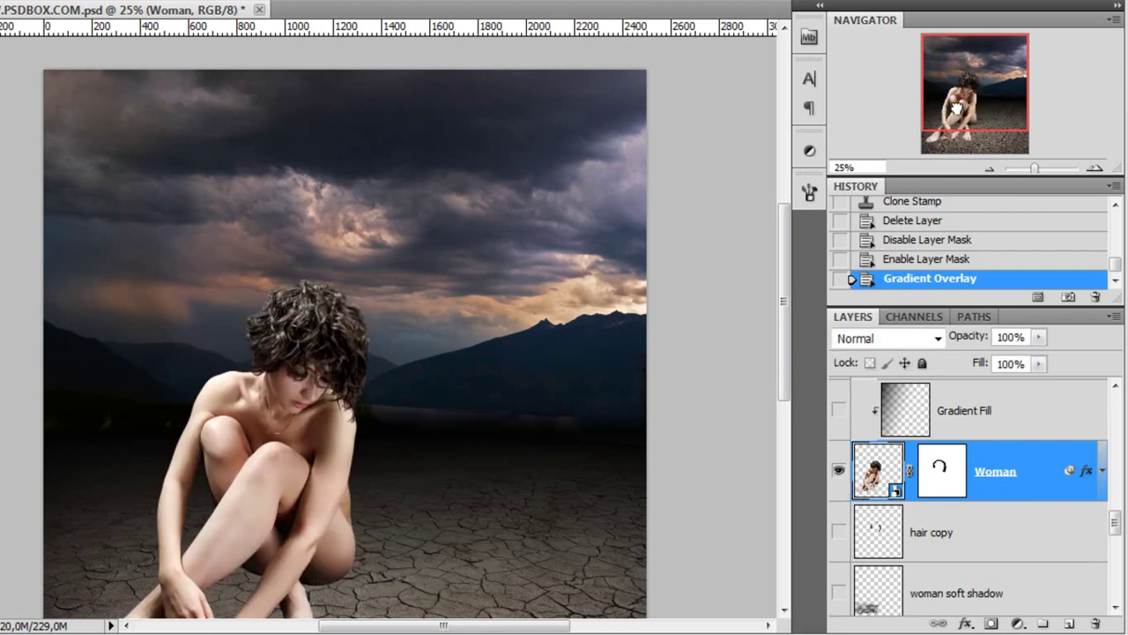
drag(956, 107, 950, 128)
- Open the stock photo girl_6_by_buzillo_stock.jpg and activate the Pen tool in Paths mode
key(alt+f)
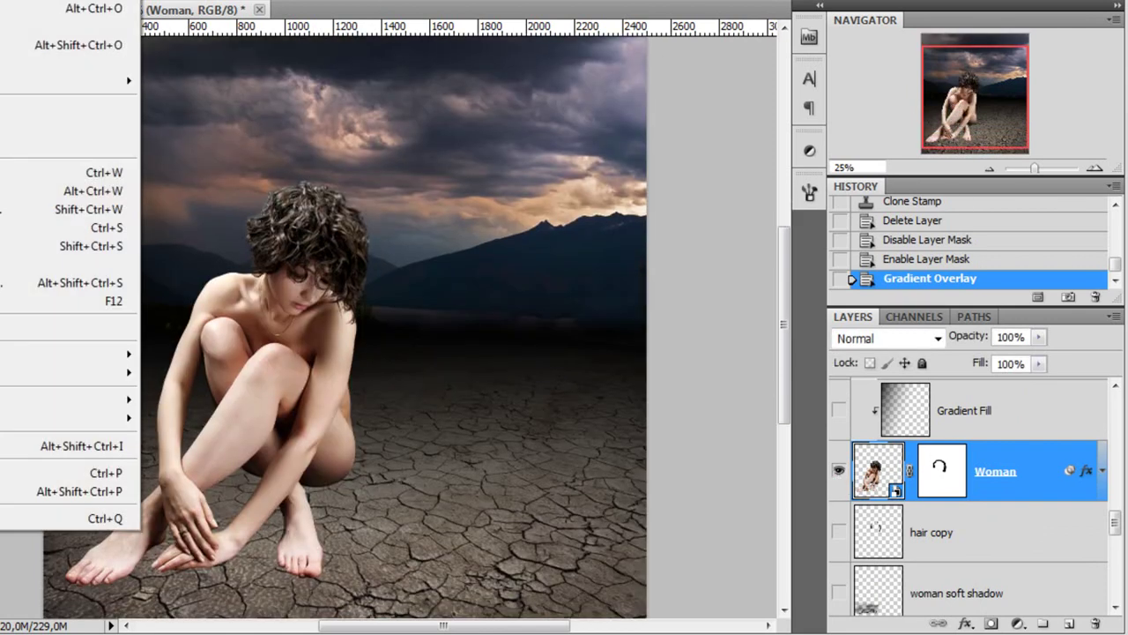
key(o)
click(80, 75)
click(615, 393)
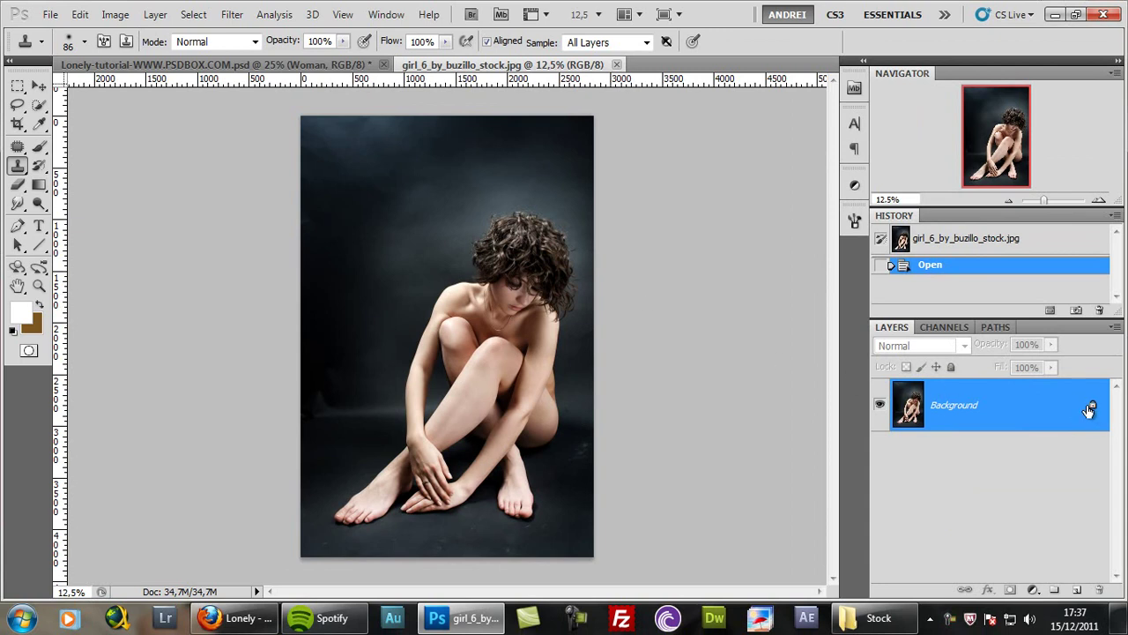
click(19, 228)
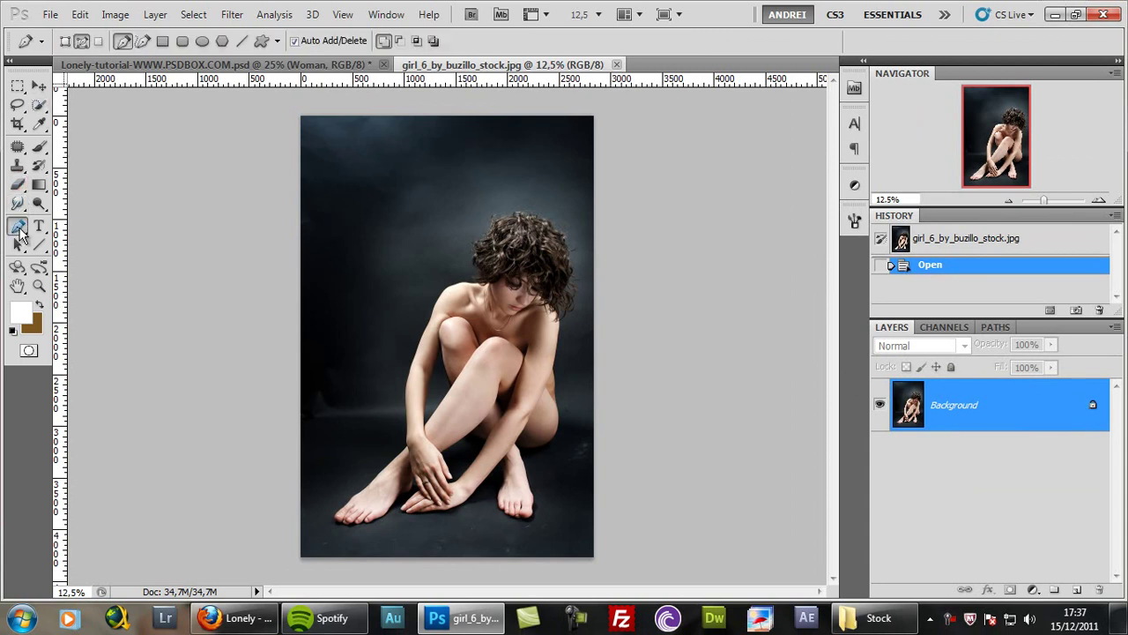
click(82, 45)
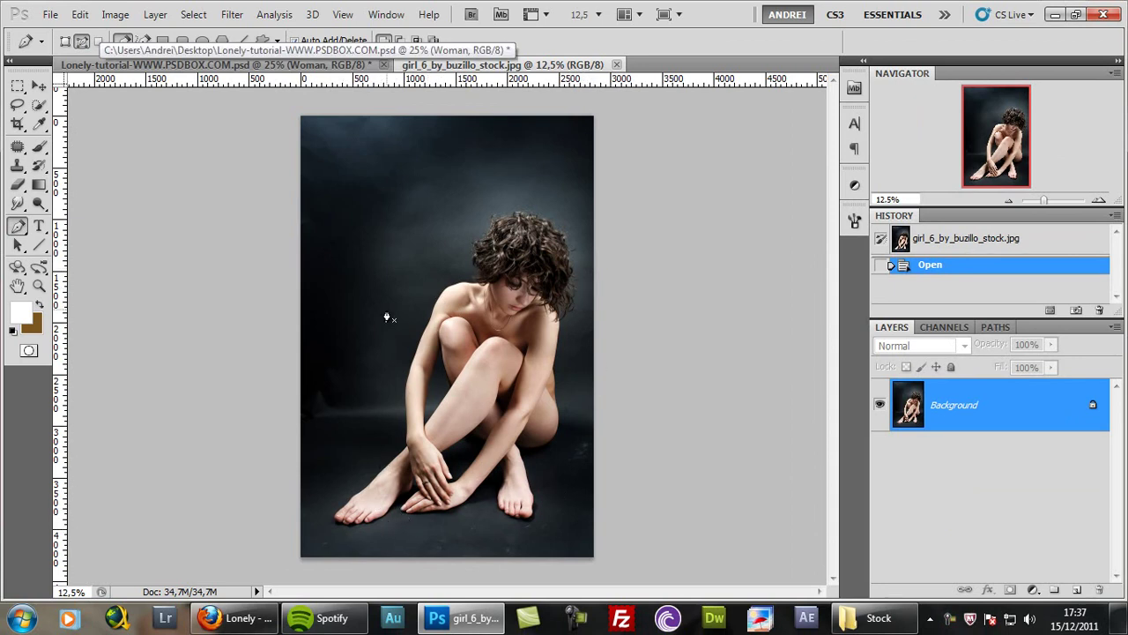
- Unlock the photo's background layer and select the dark backdrop around the woman with additive Magic Wand selections at tolerance 20
drag(1095, 408, 1099, 589)
drag(42, 105, 112, 118)
click(349, 220)
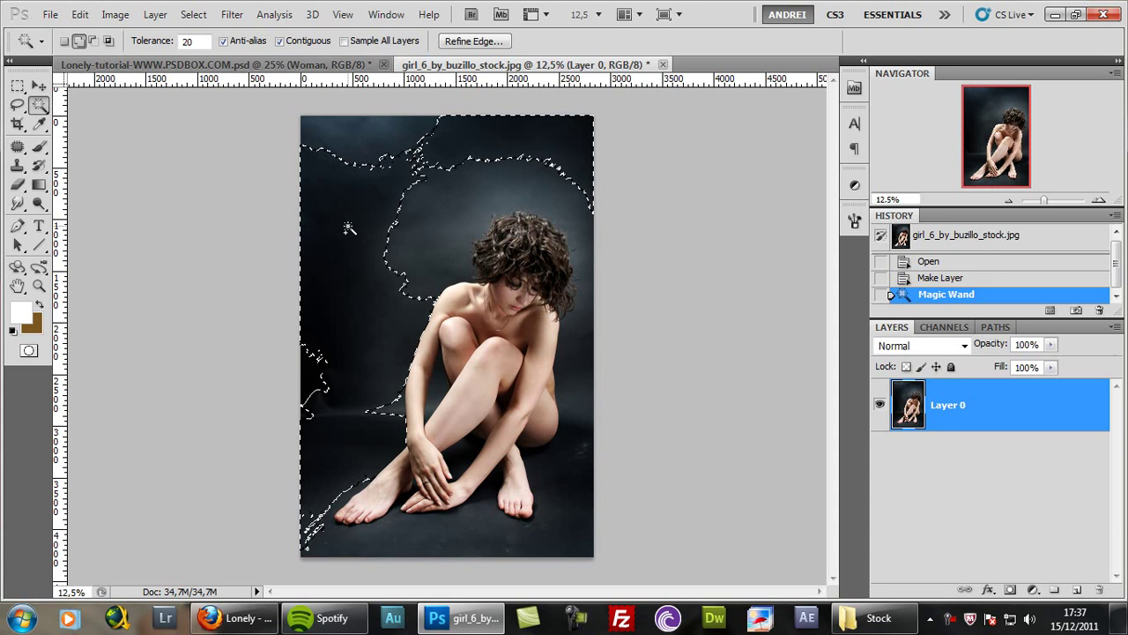
click(331, 493)
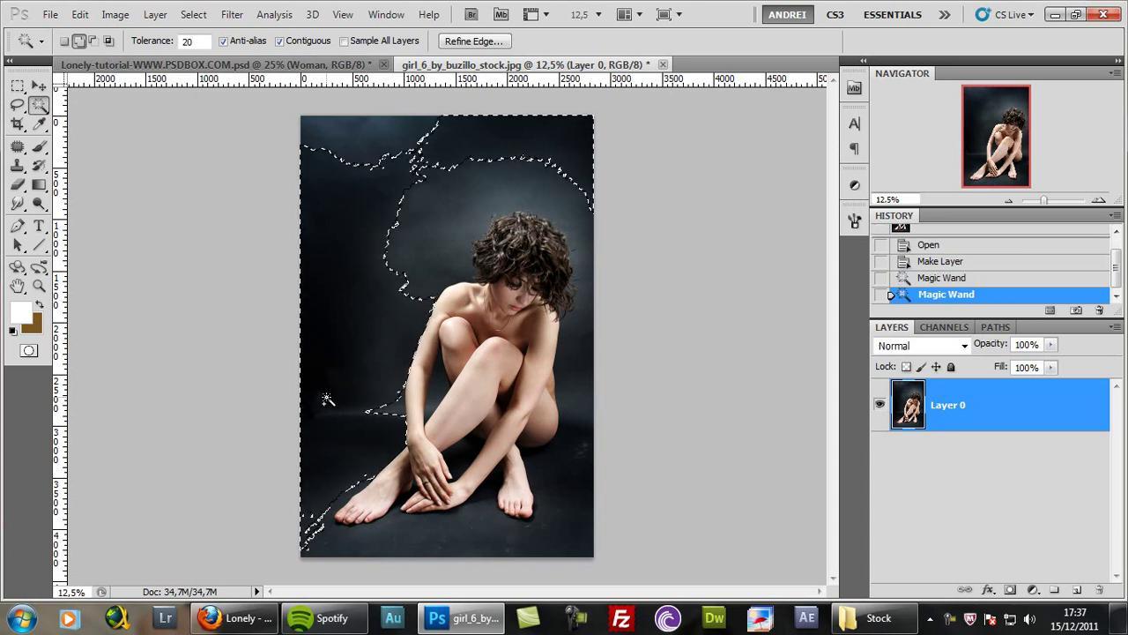
click(361, 415)
click(436, 392)
click(545, 536)
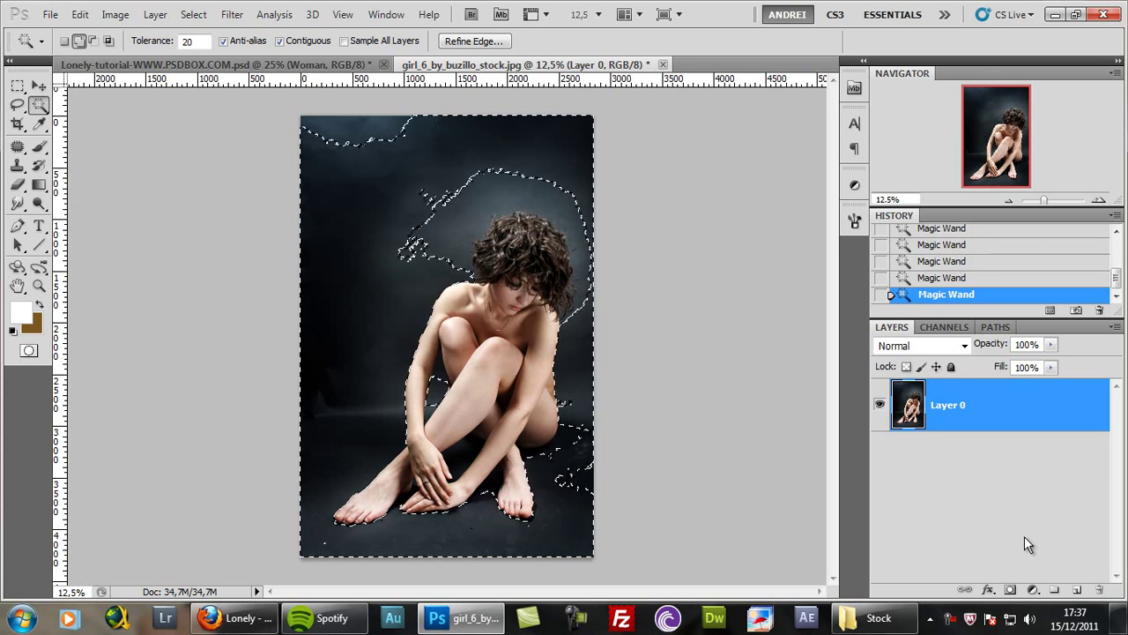
- Mask out the dark backdrop with an inverted layer mask, filling Magic Wand selections of the remaining areas around the hair with black
click(1010, 590)
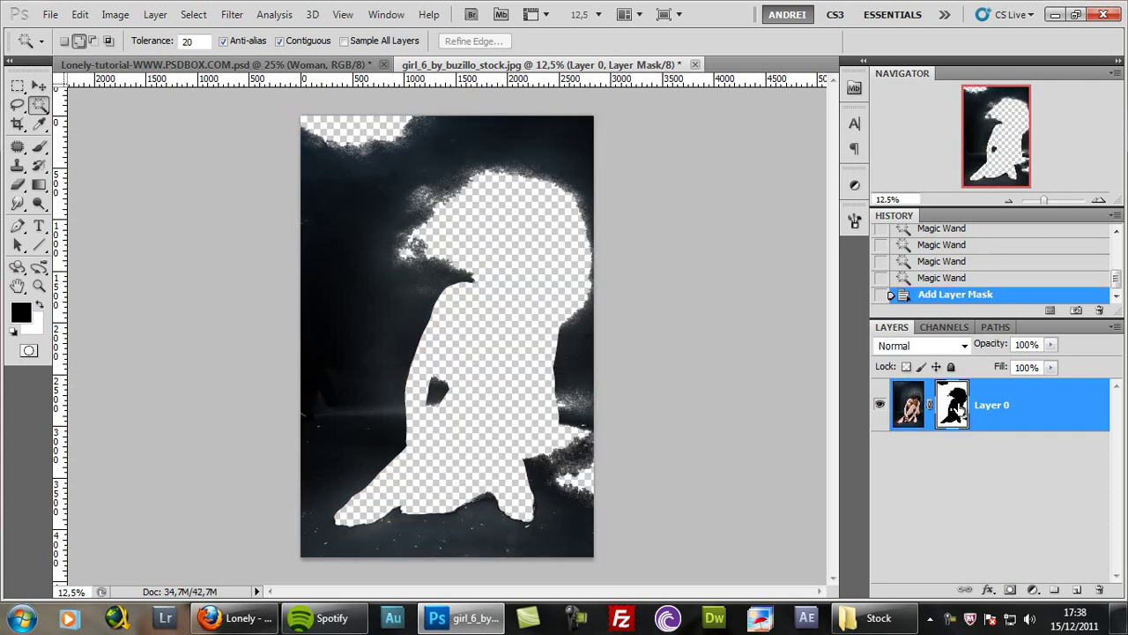
key(ctrl+i)
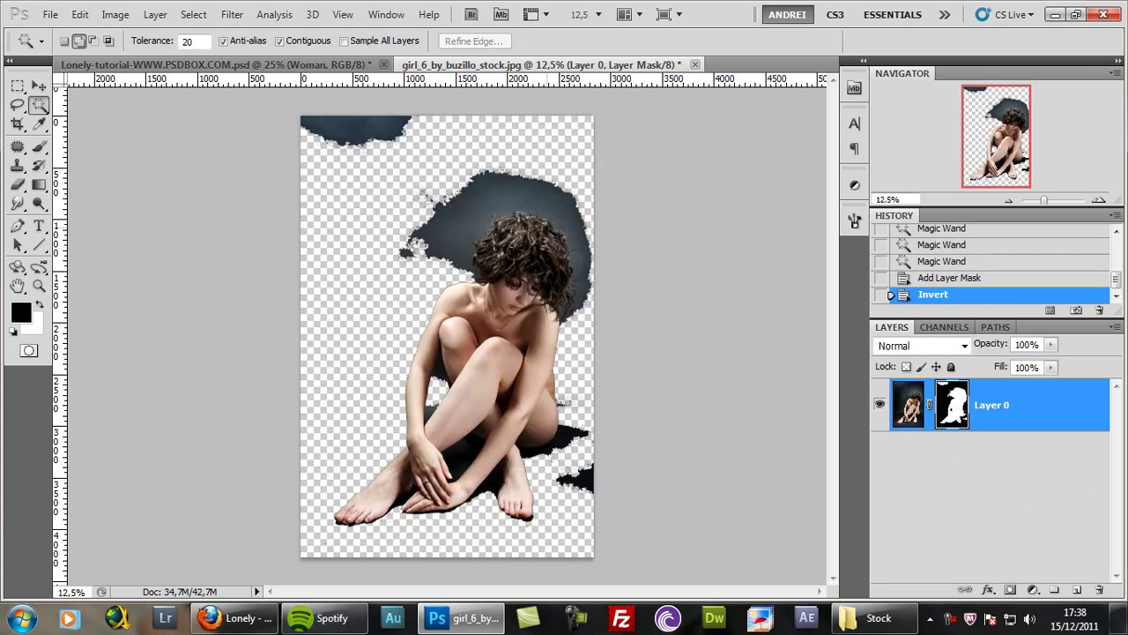
click(534, 194)
click(445, 224)
click(592, 315)
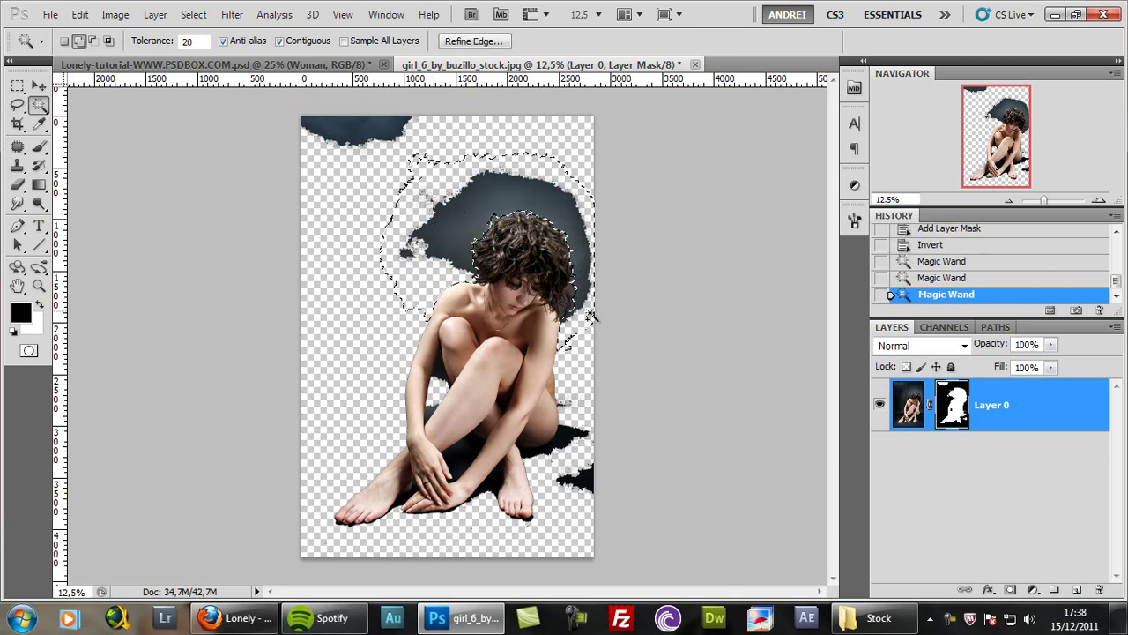
click(518, 214)
scroll(518, 214, up, 3)
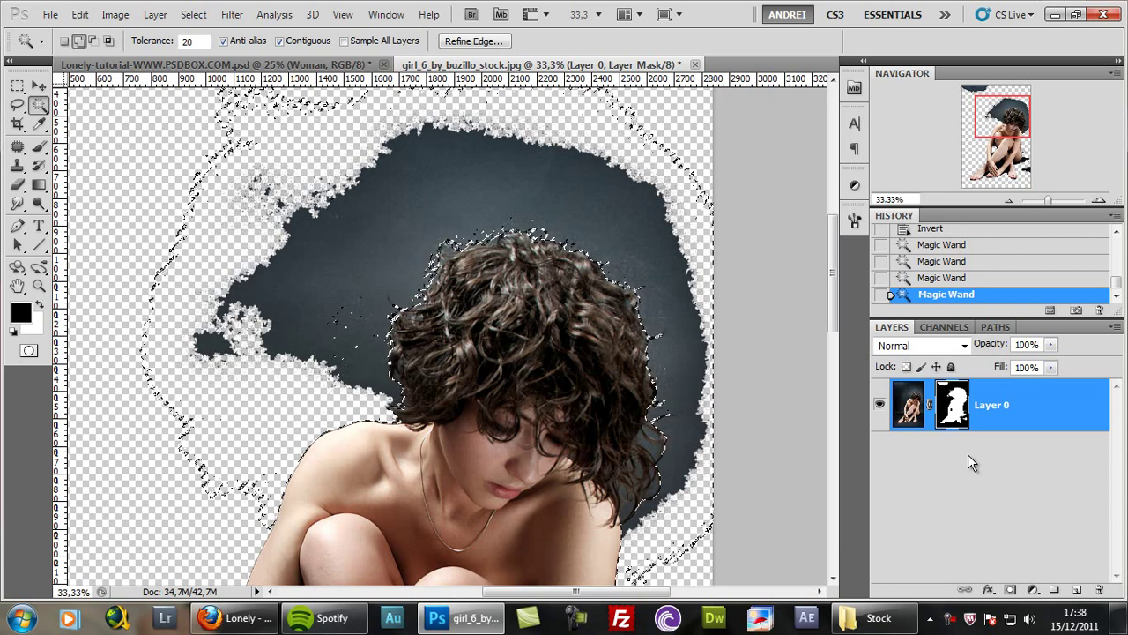
key(alt+BackSpace)
key(ctrl+d)
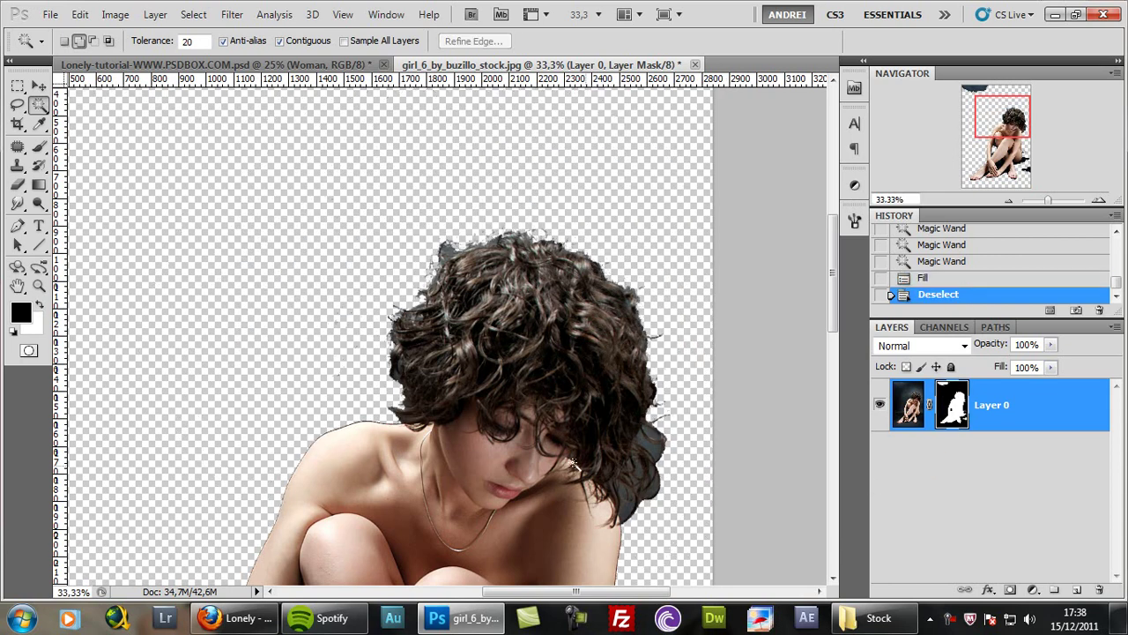
- Load the layer mask as a selection and run Refine Edge on the cutout with its default settings
scroll(338, 436, up, 4)
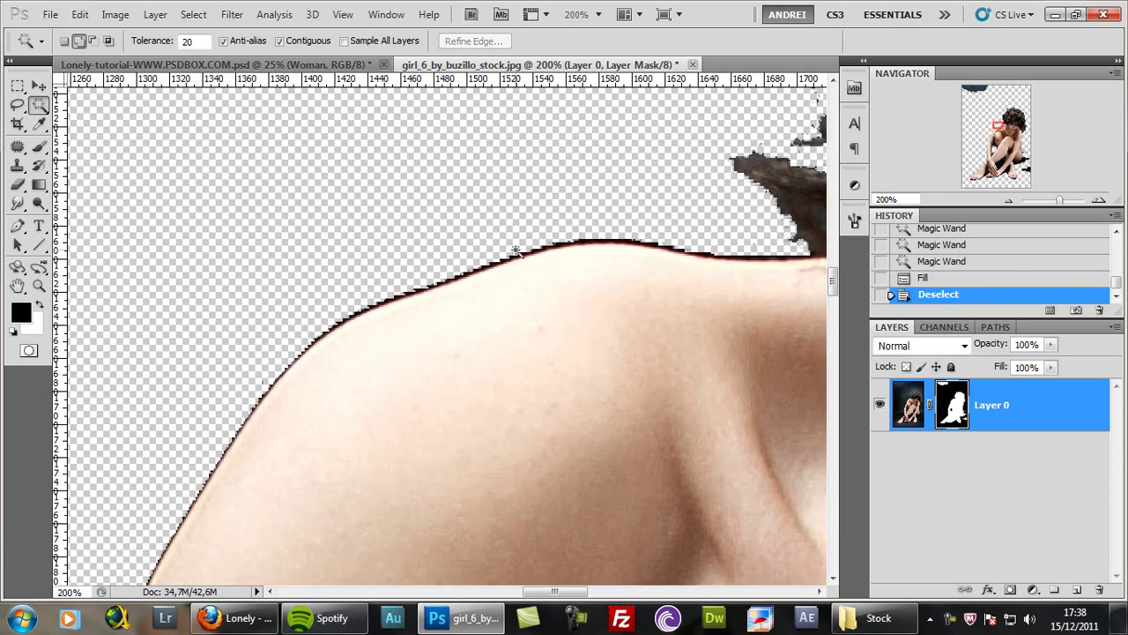
right_click(963, 410)
key(Escape)
ctrl+click(945, 407)
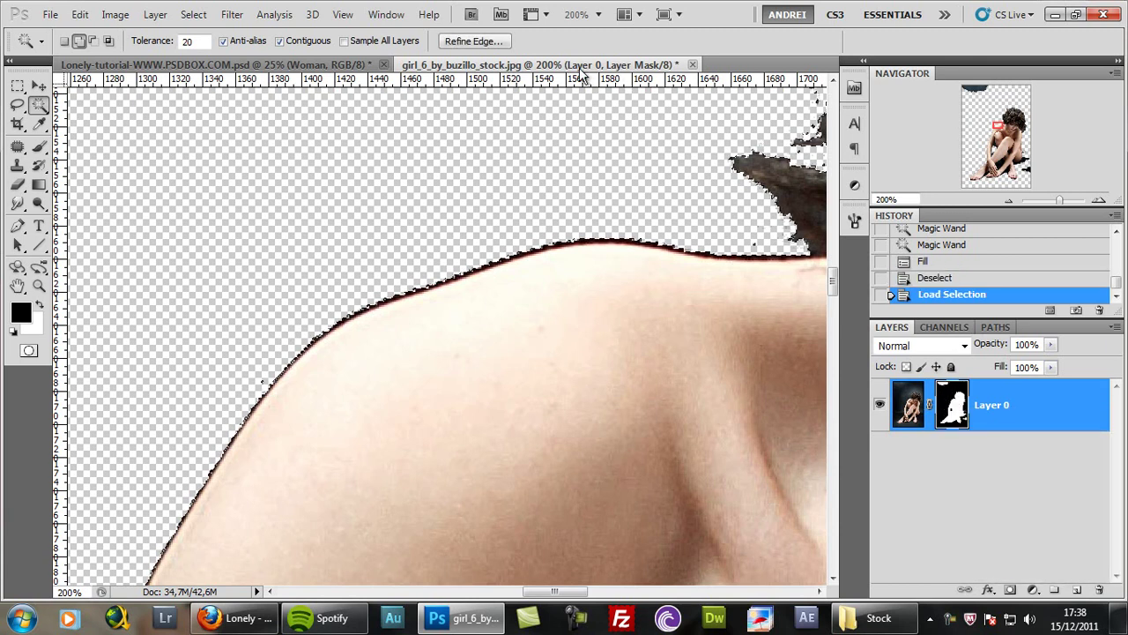
click(479, 40)
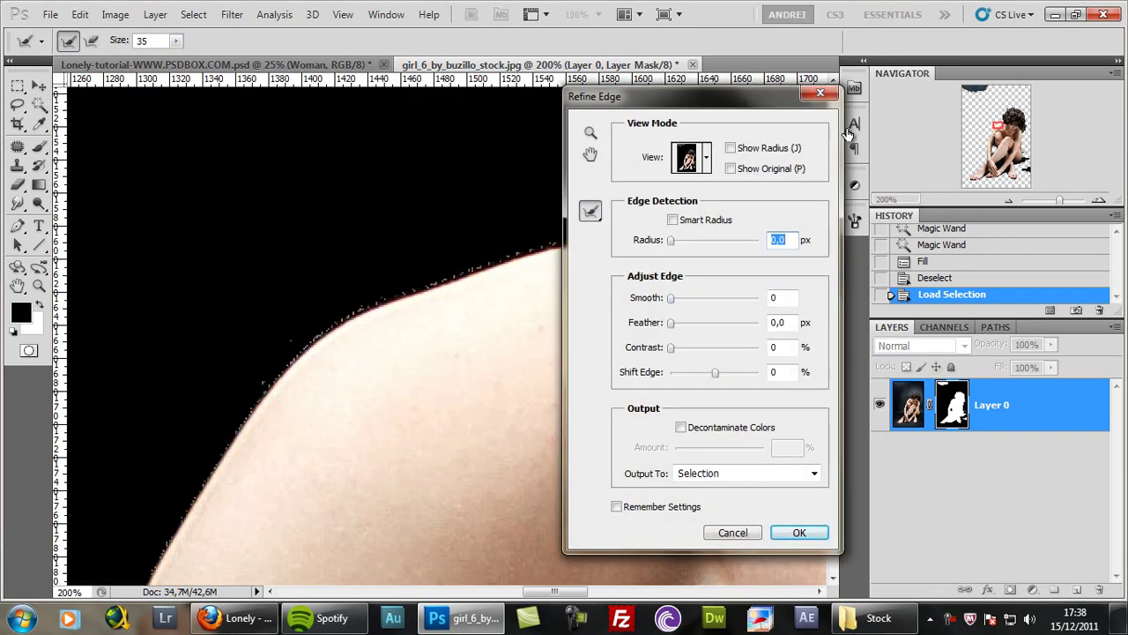
key(Return)
- Delete the layer mask from the woman's photo without applying it, and clear the selection
drag(953, 407, 1101, 589)
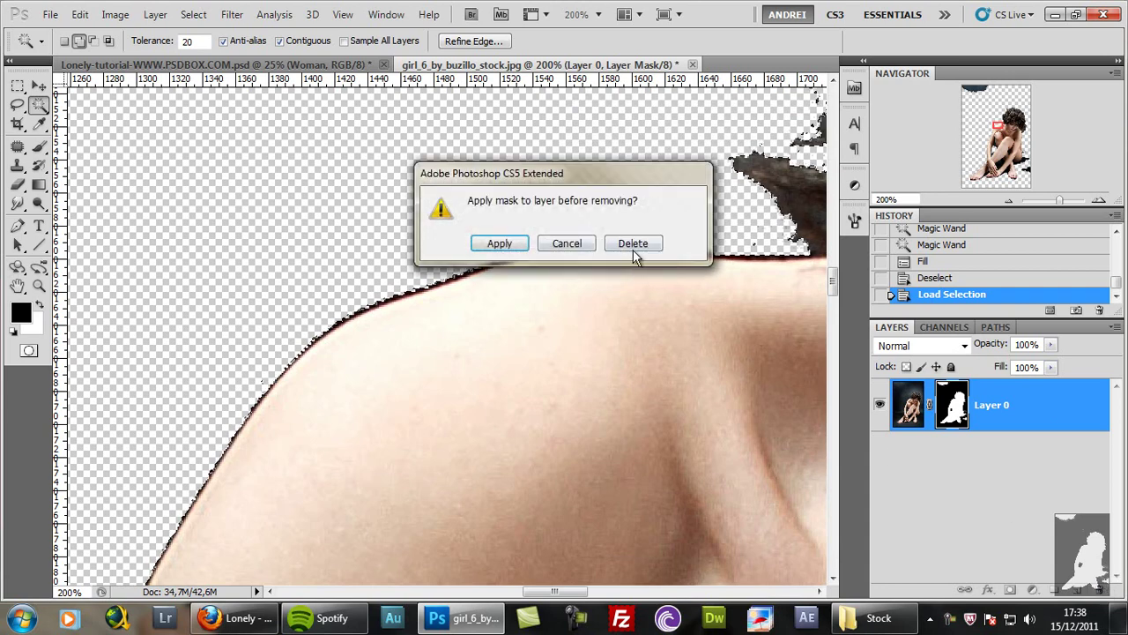
click(634, 245)
key(ctrl+minus)
key(ctrl+minus)
key(ctrl+minus)
key(ctrl+minus)
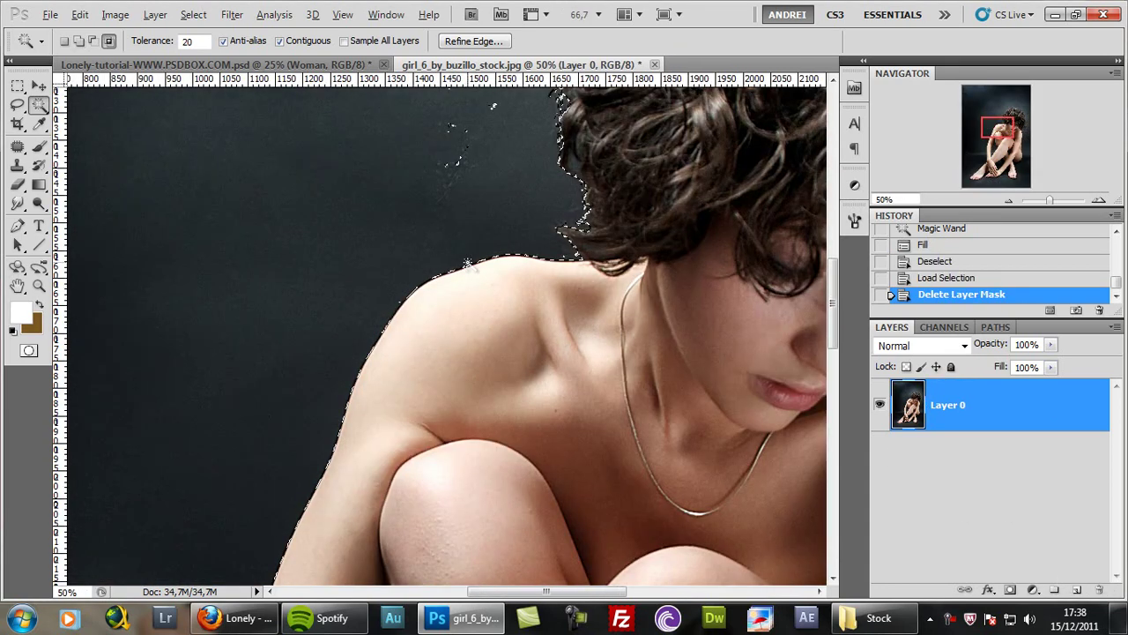
click(18, 86)
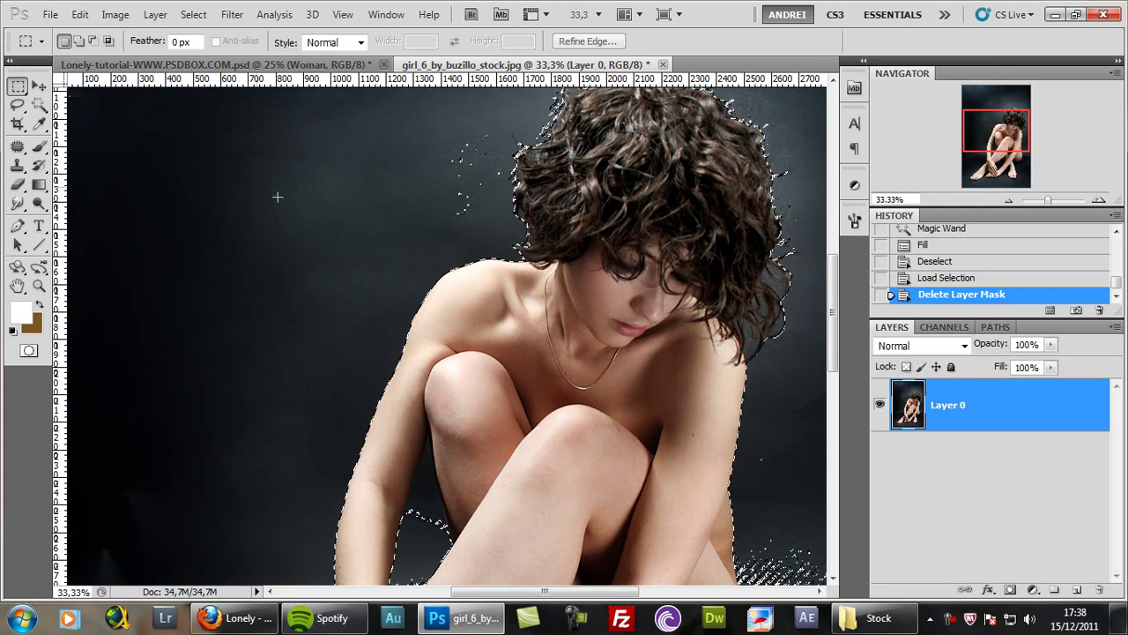
key(ctrl+d)
- View the whole figure in the stock photo, and close girl_6_by_buzillo_stock.jpg without saving it
key(ctrl+minus)
drag(519, 326, 423, 246)
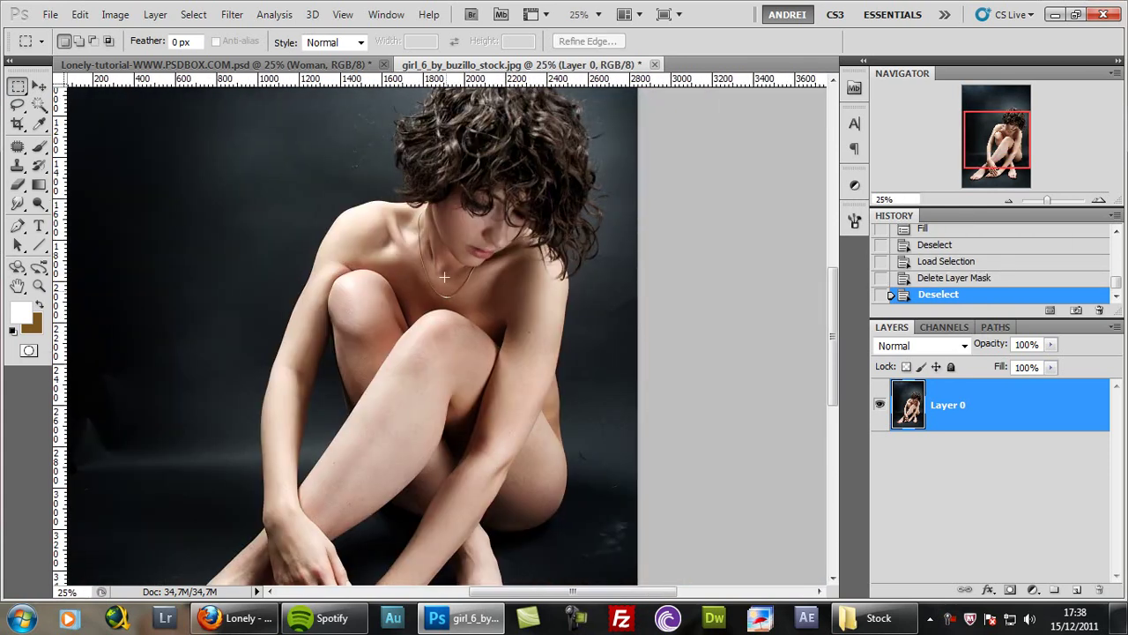
key(ctrl+minus)
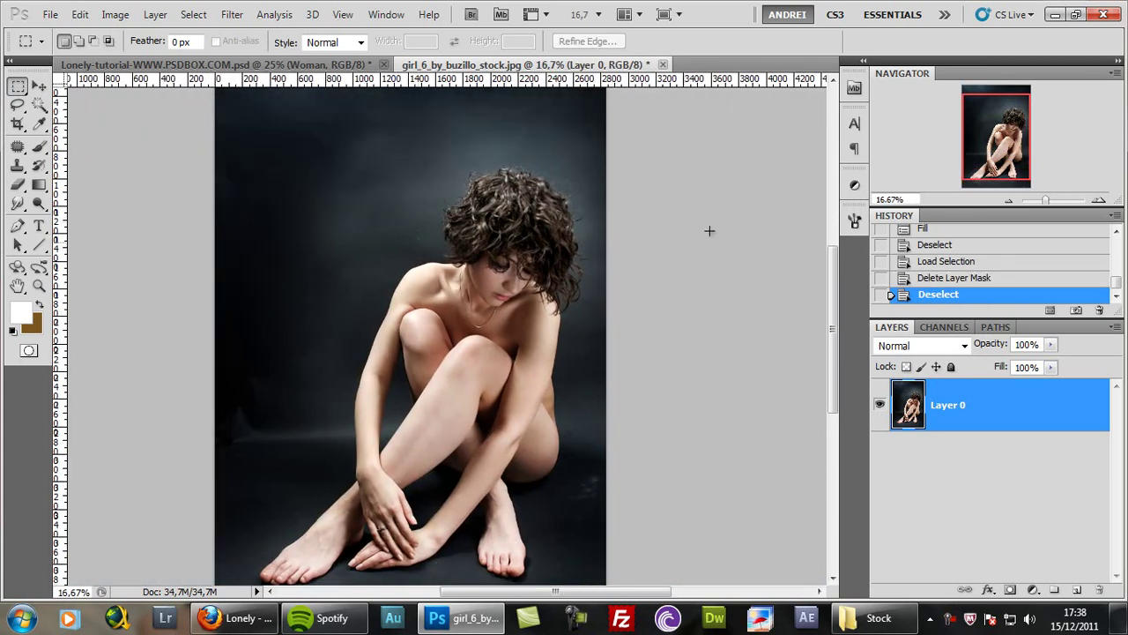
drag(999, 144, 996, 151)
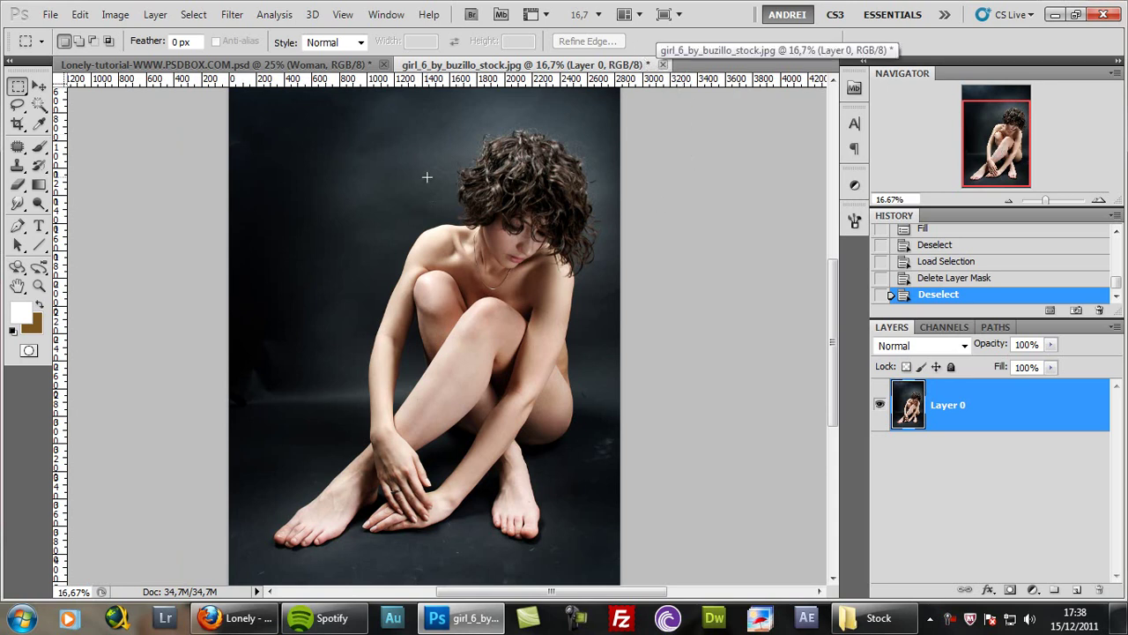
click(662, 64)
click(574, 252)
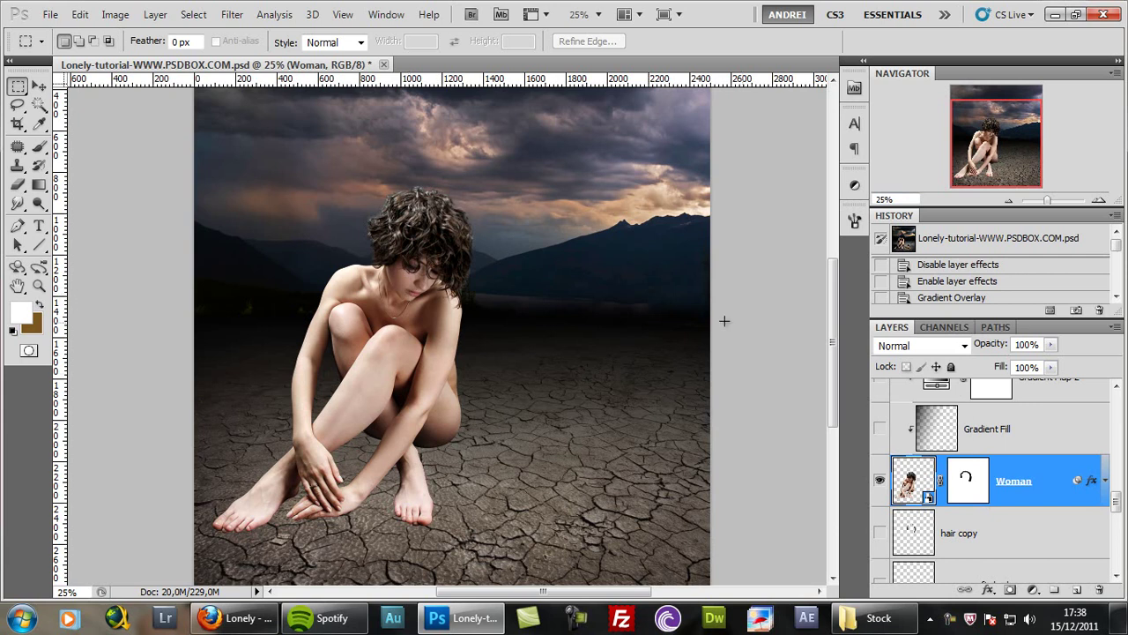
- Select the Woman layer's mask and compare the hair edges with the mask disabled and enabled
click(1106, 481)
click(1106, 480)
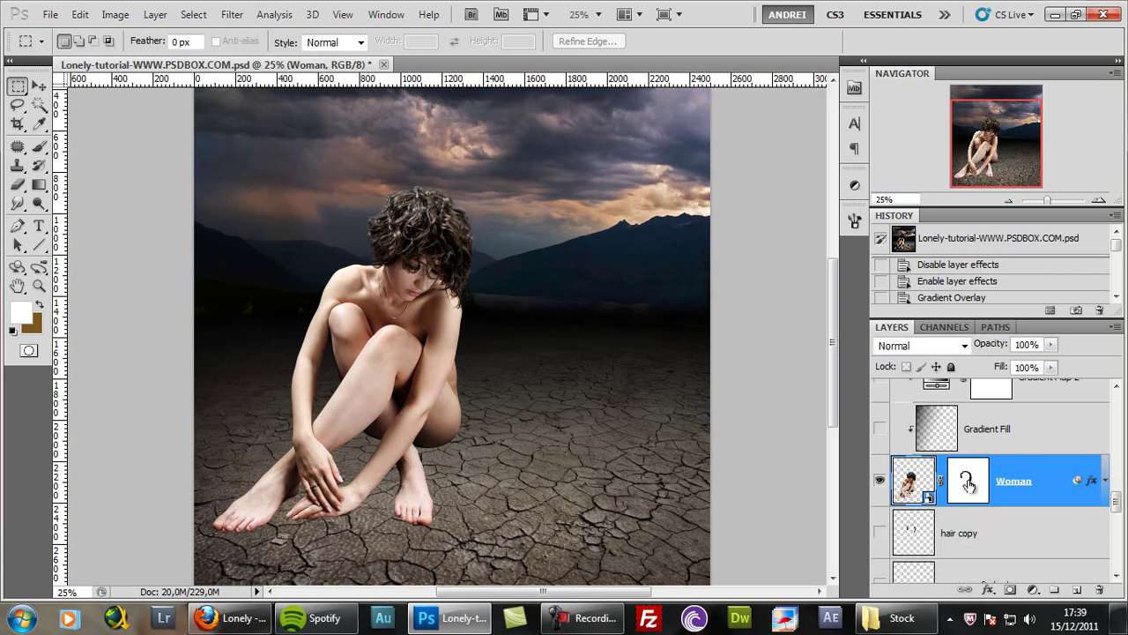
click(966, 481)
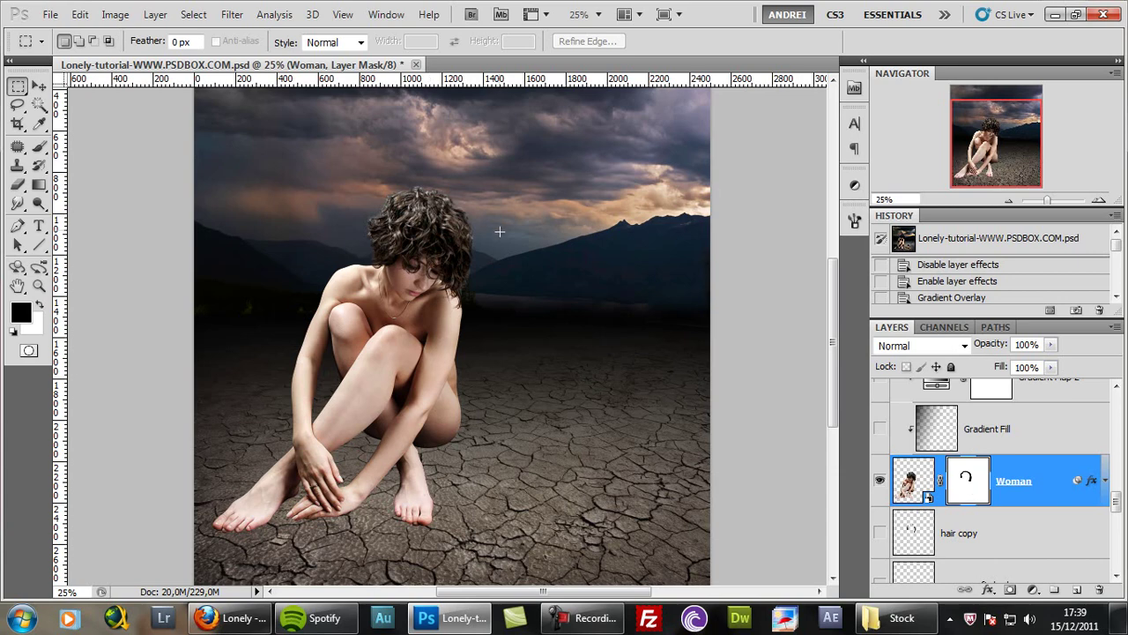
scroll(445, 170, up, 3)
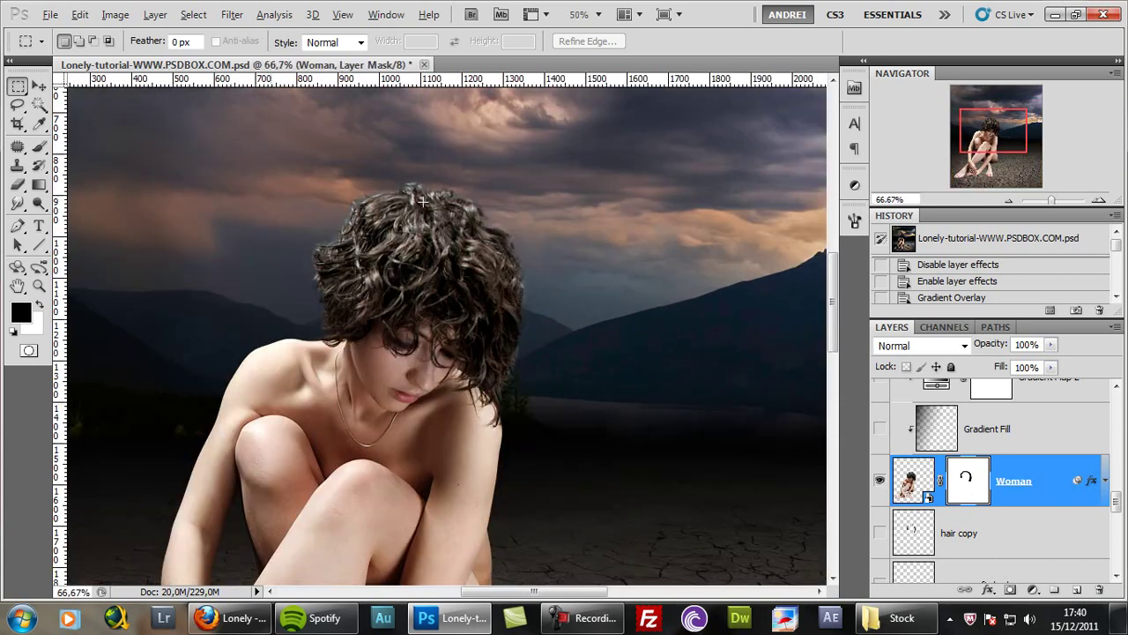
shift+click(966, 478)
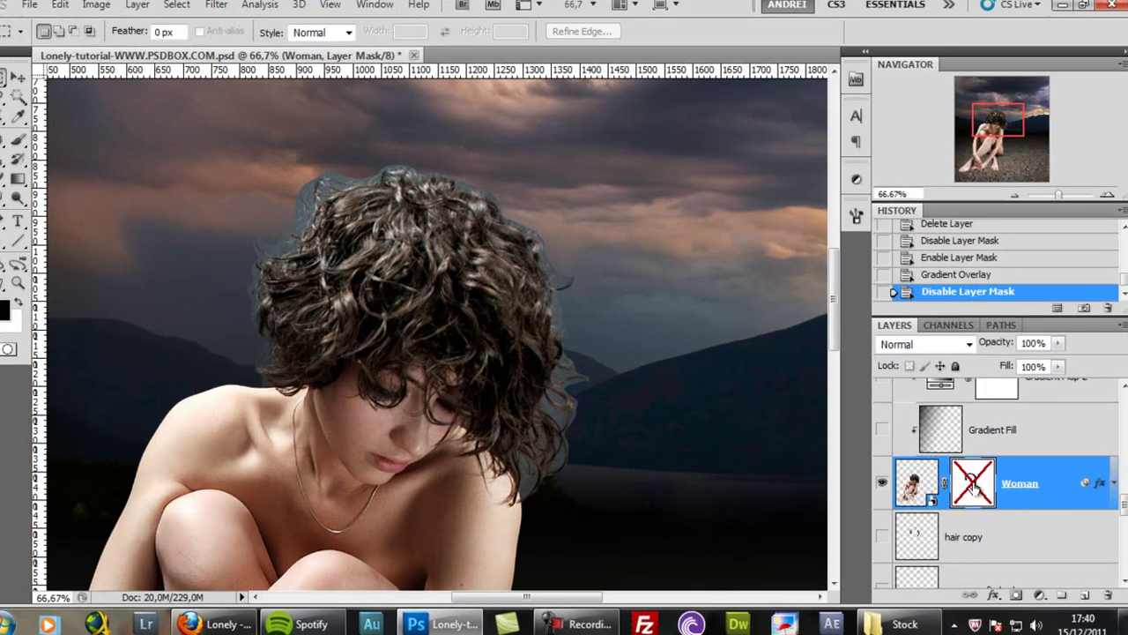
shift+click(968, 483)
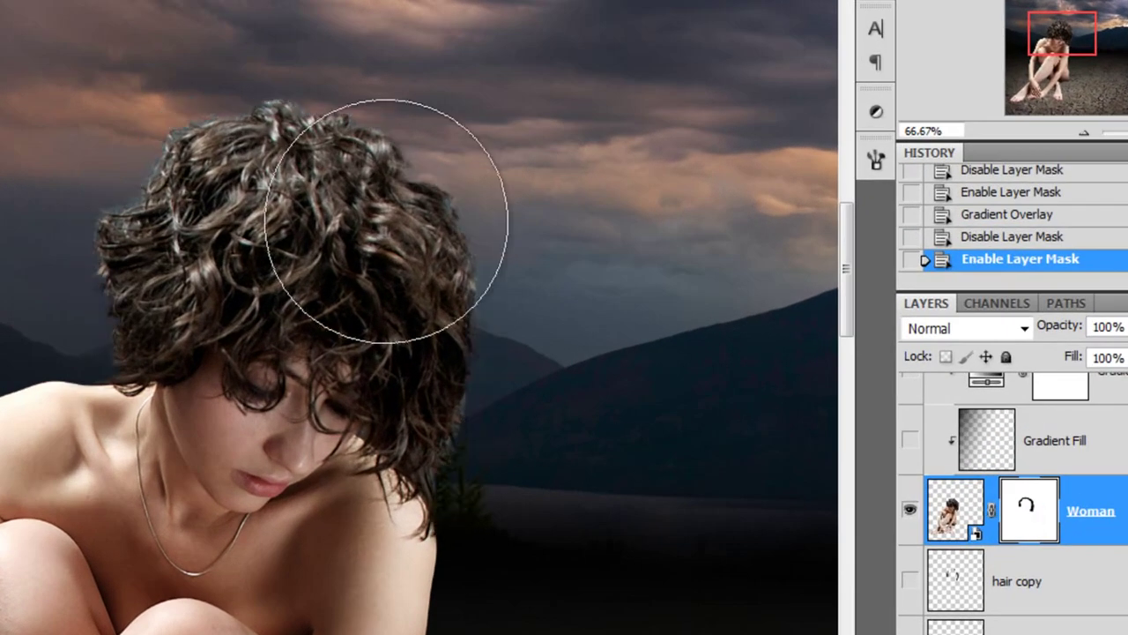
- Set the brush to a size of 87 px with 0% hardness for painting the hair mask
right_click(504, 225)
scroll(675, 401, down, 1)
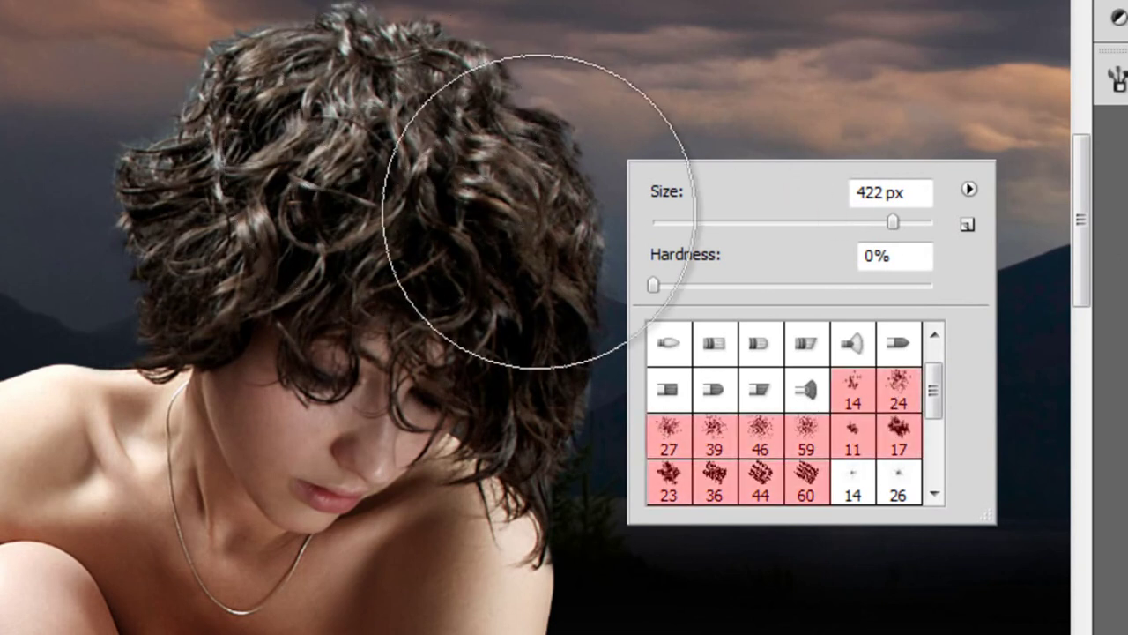
drag(803, 222, 773, 221)
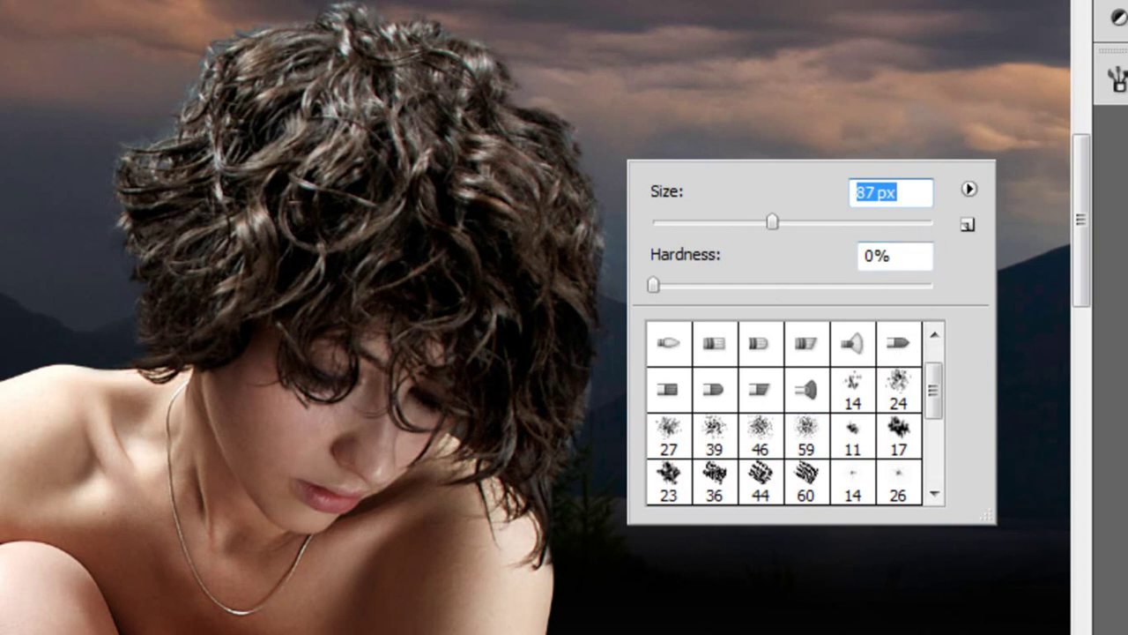
key(Return)
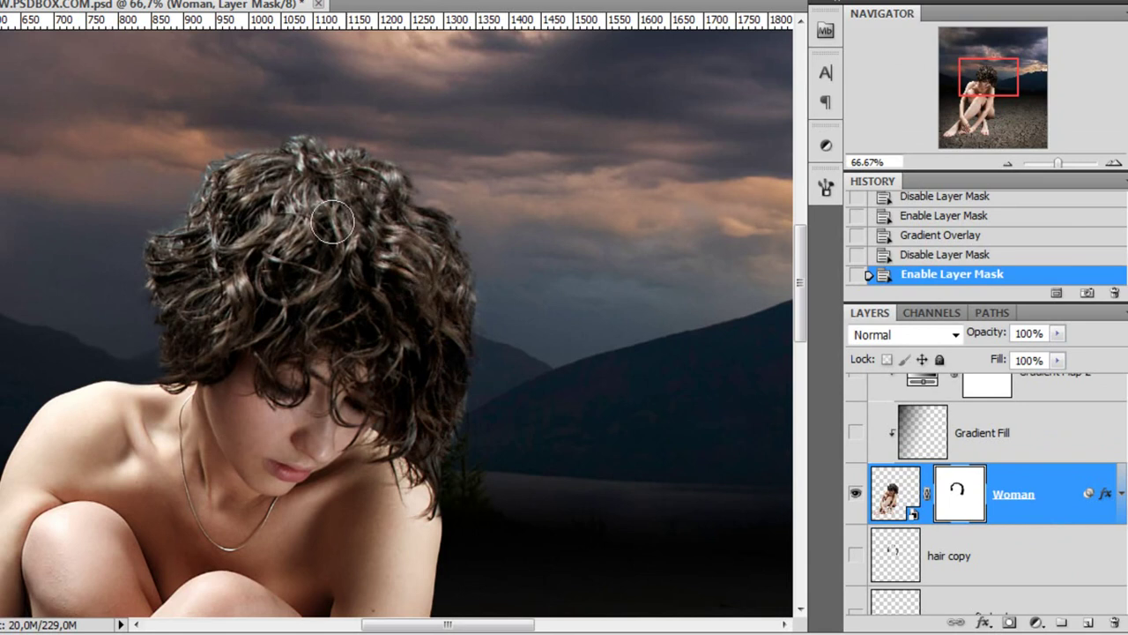
- Show the hair copy layer to examine the extra strands around the woman's head, and hide it again
drag(987, 78, 988, 88)
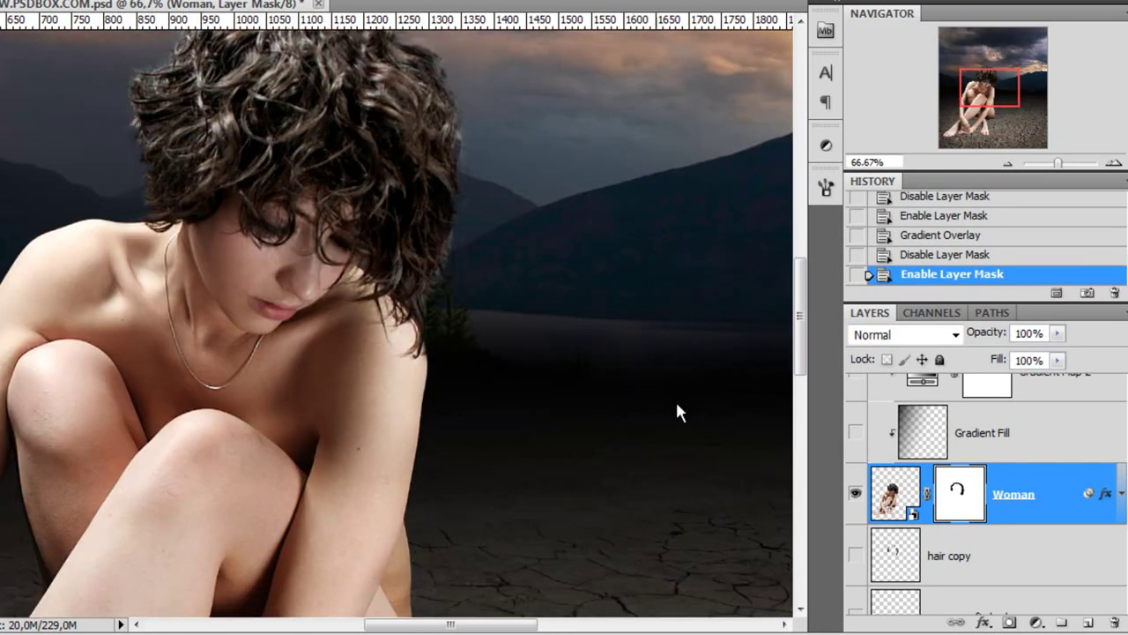
click(854, 554)
drag(518, 249, 518, 342)
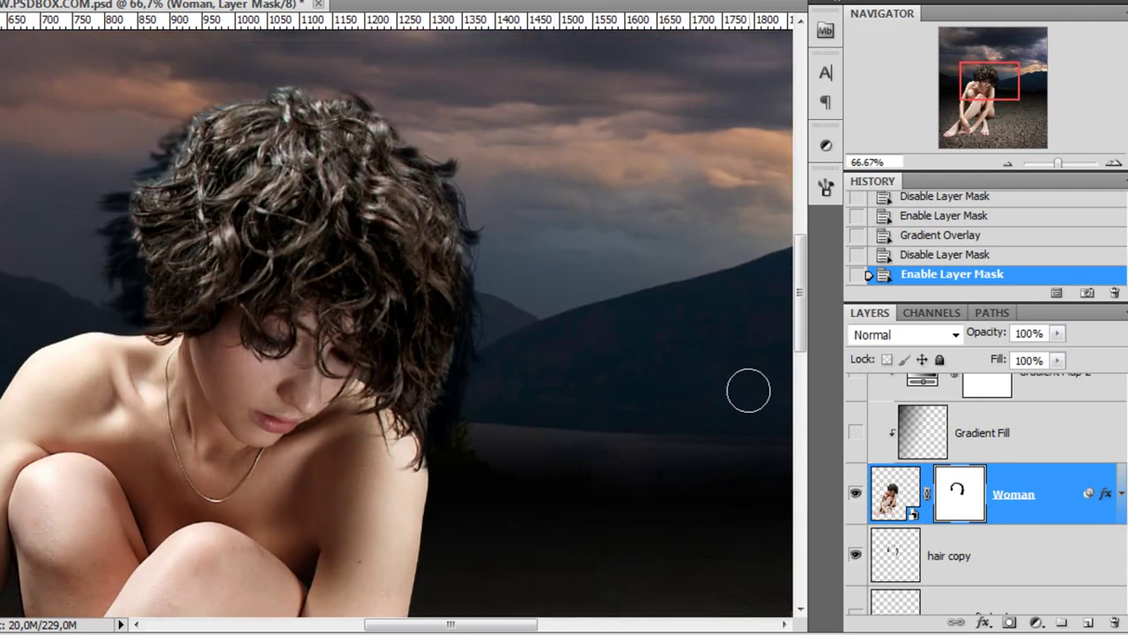
click(990, 561)
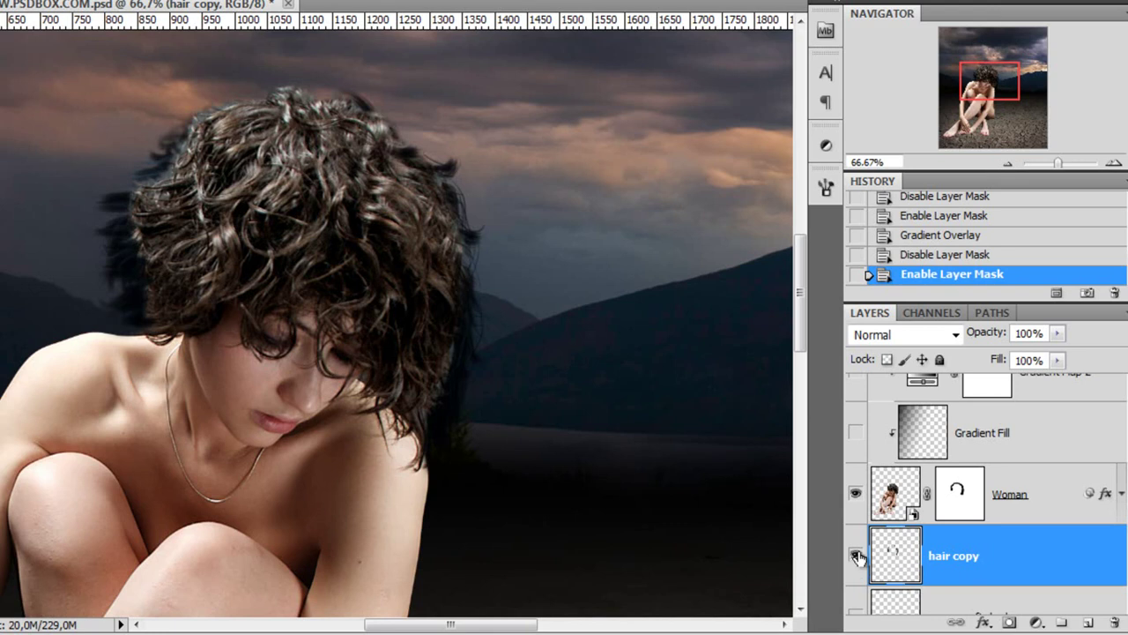
click(855, 554)
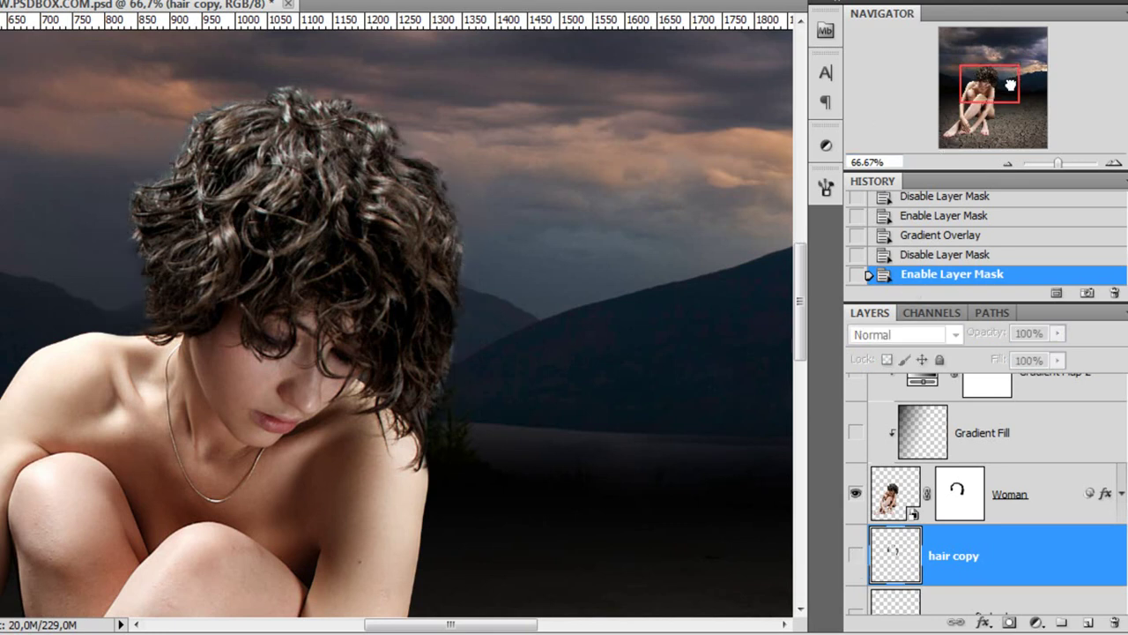
- Select and show the Curves 1 adjustment layer above the background, and open its curve settings
scroll(379, 274, down, 3)
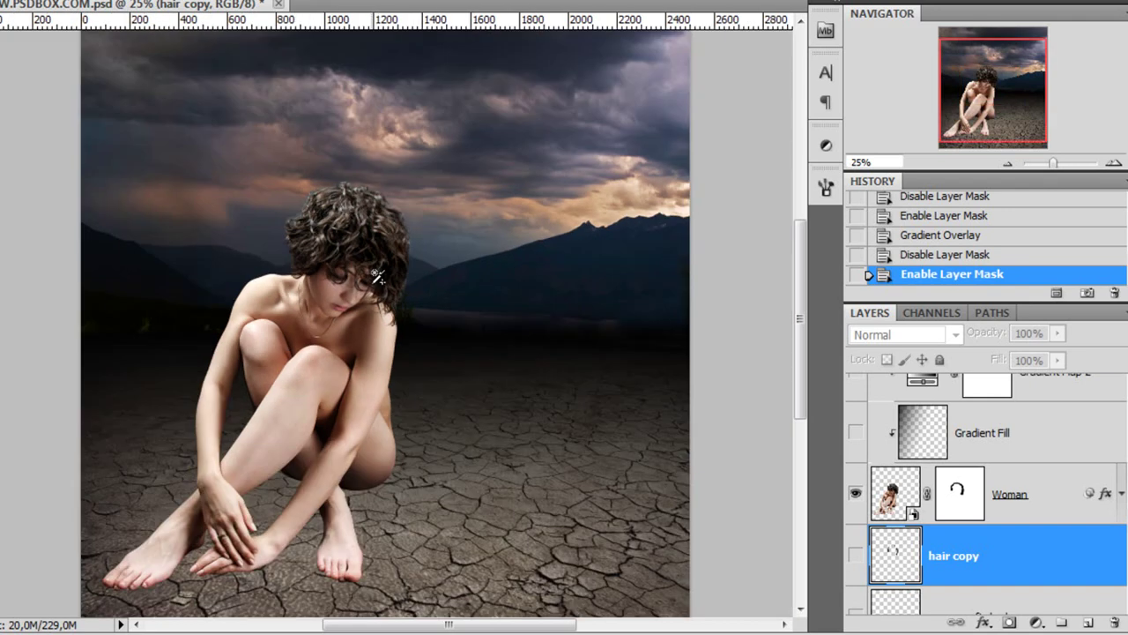
scroll(378, 276, down, 1)
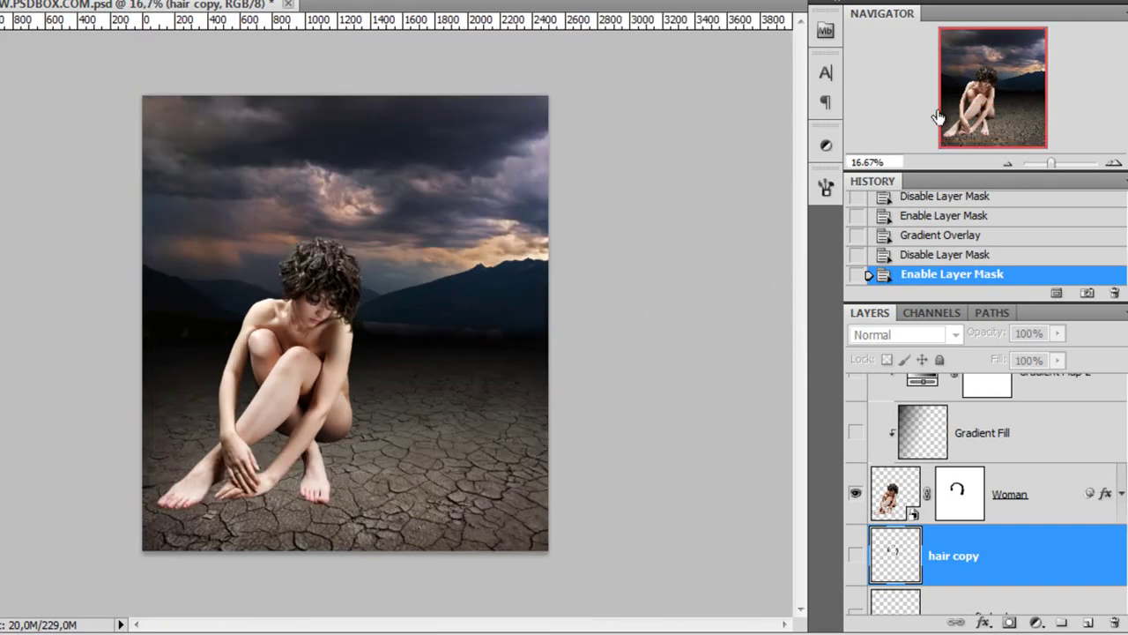
scroll(1014, 510, down, 1)
scroll(1018, 520, down, 12)
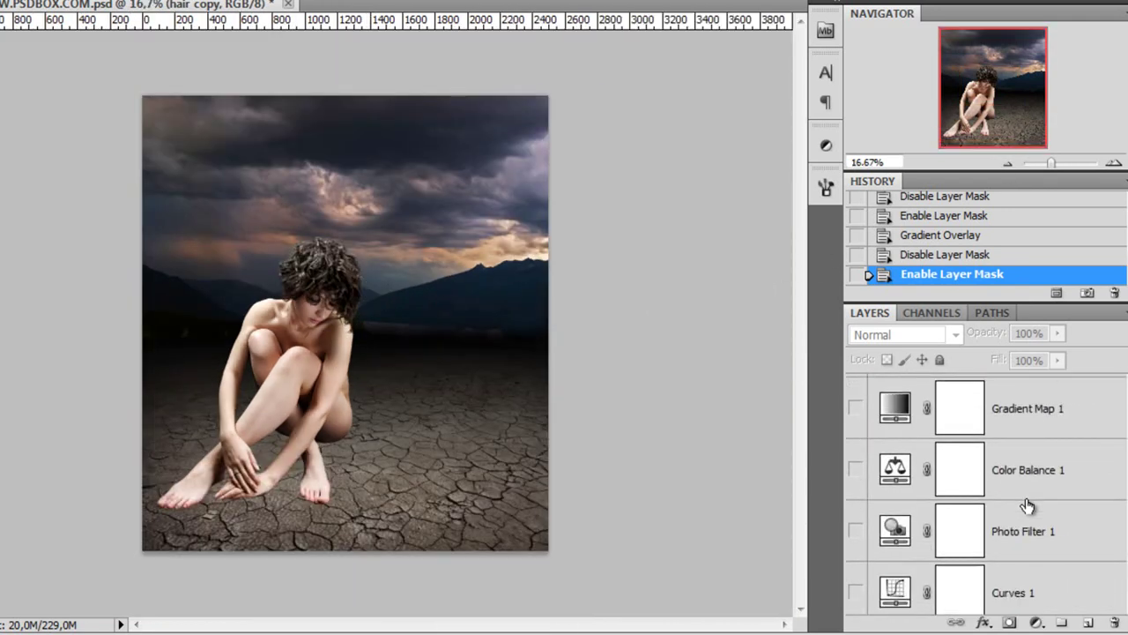
click(1029, 555)
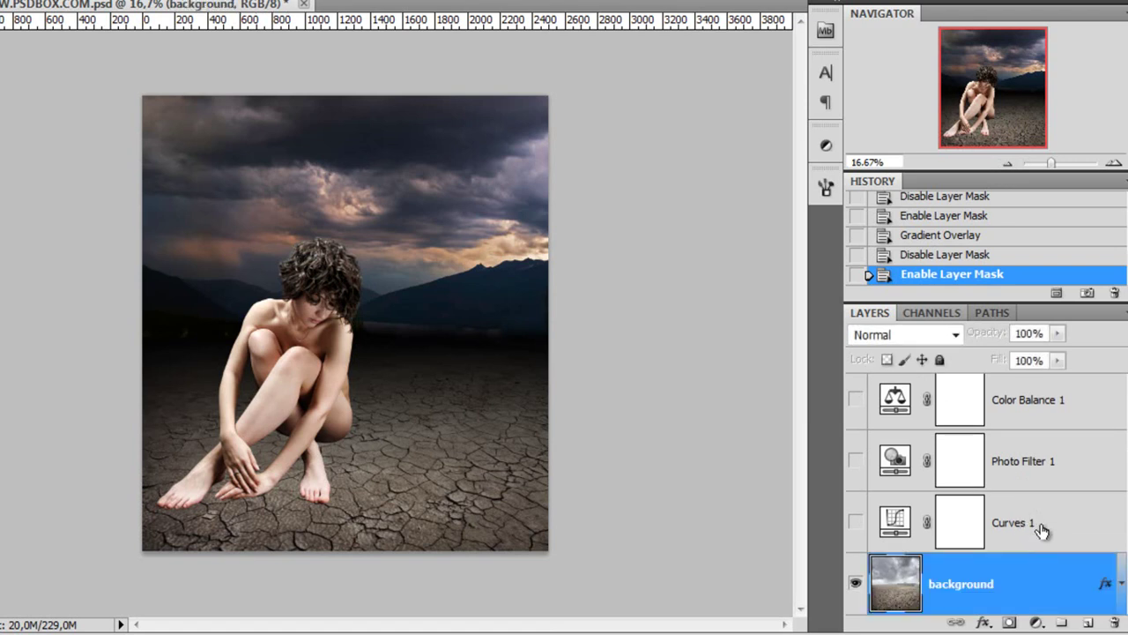
click(1040, 524)
scroll(1042, 527, up, 4)
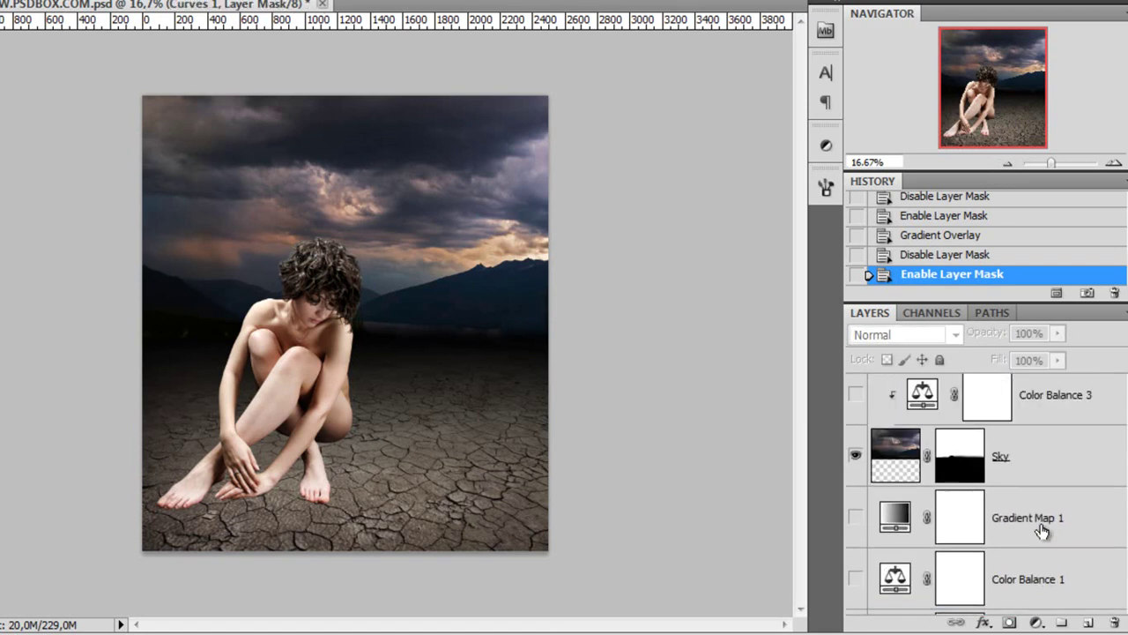
scroll(1041, 529, down, 4)
key(ctrl+2)
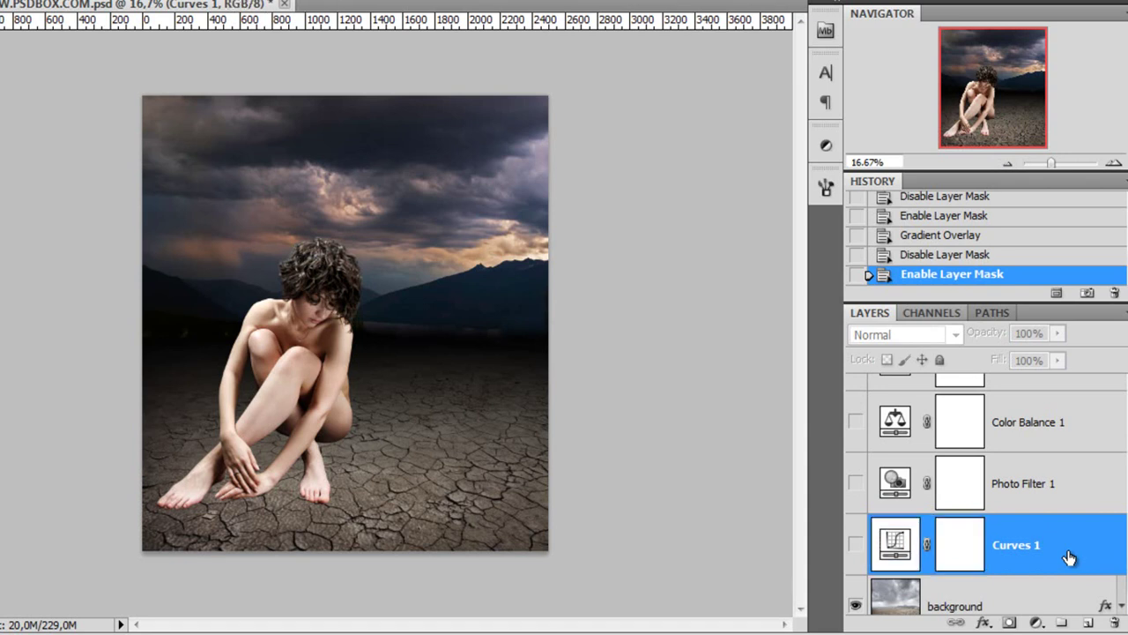
scroll(994, 563, down, 1)
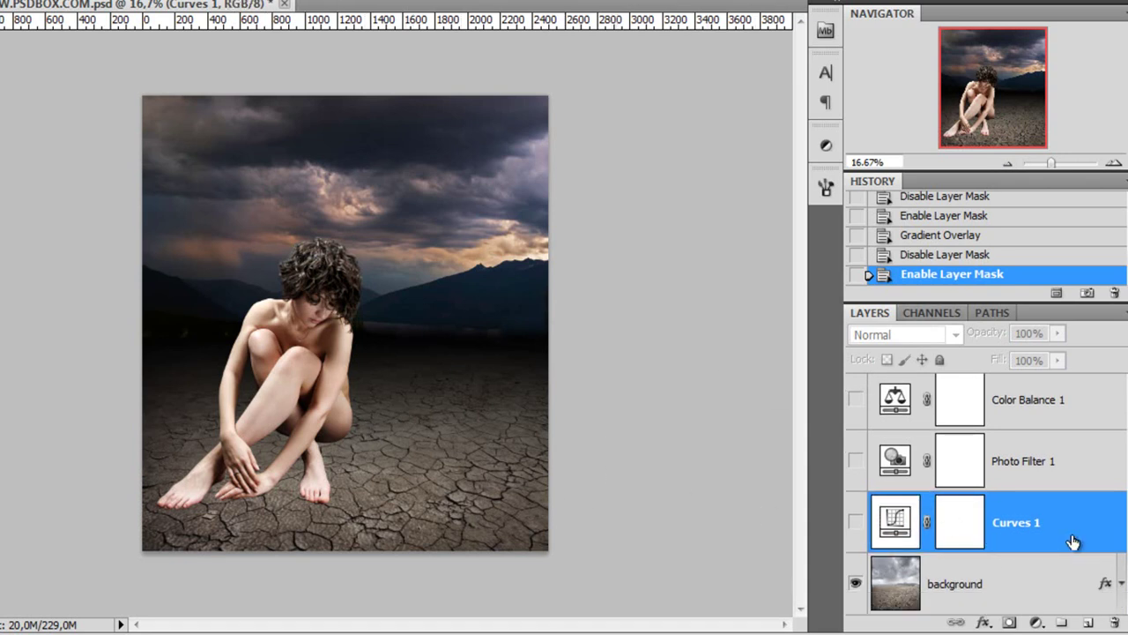
click(855, 521)
double_click(895, 522)
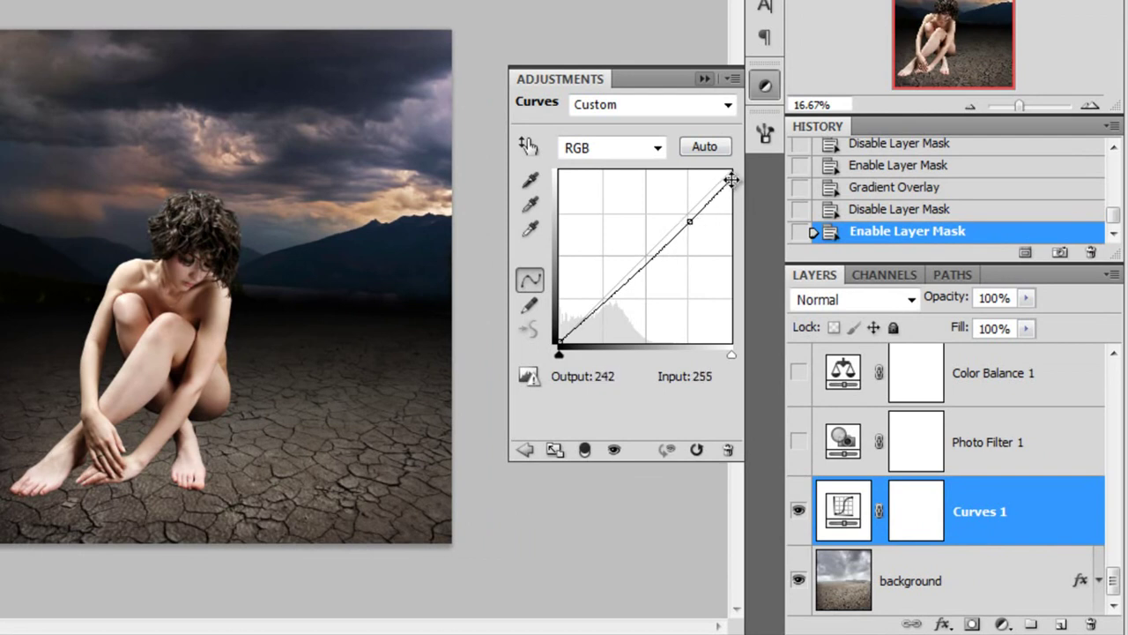
- Show the Photo Filter 1 adjustment layer and recheck the Curves 1 curve, closing its settings when finished
click(705, 80)
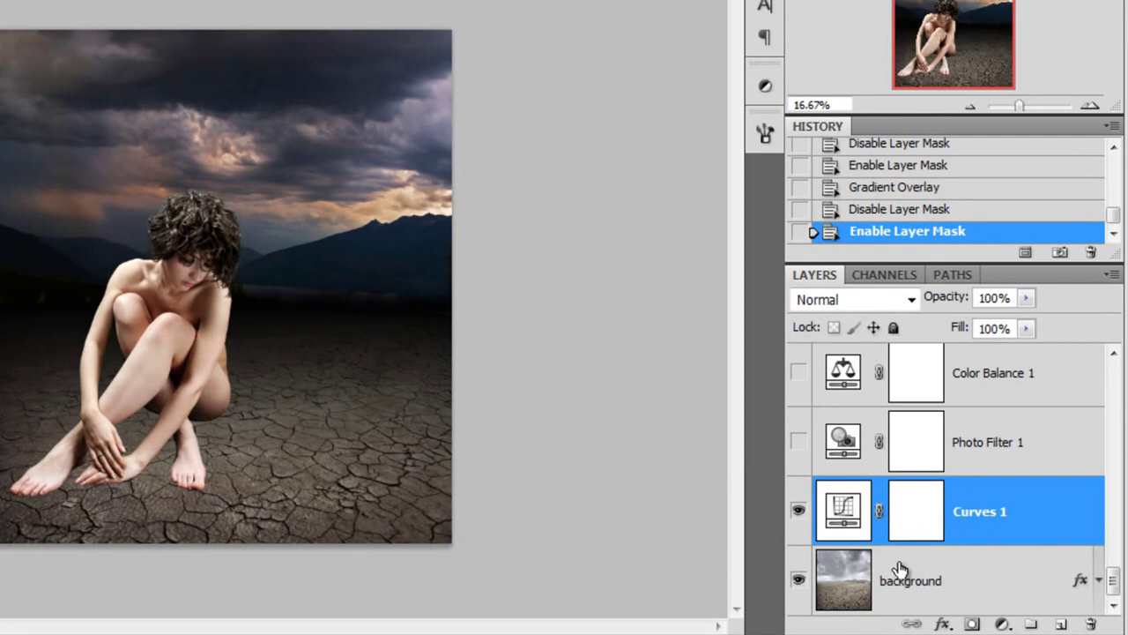
click(844, 515)
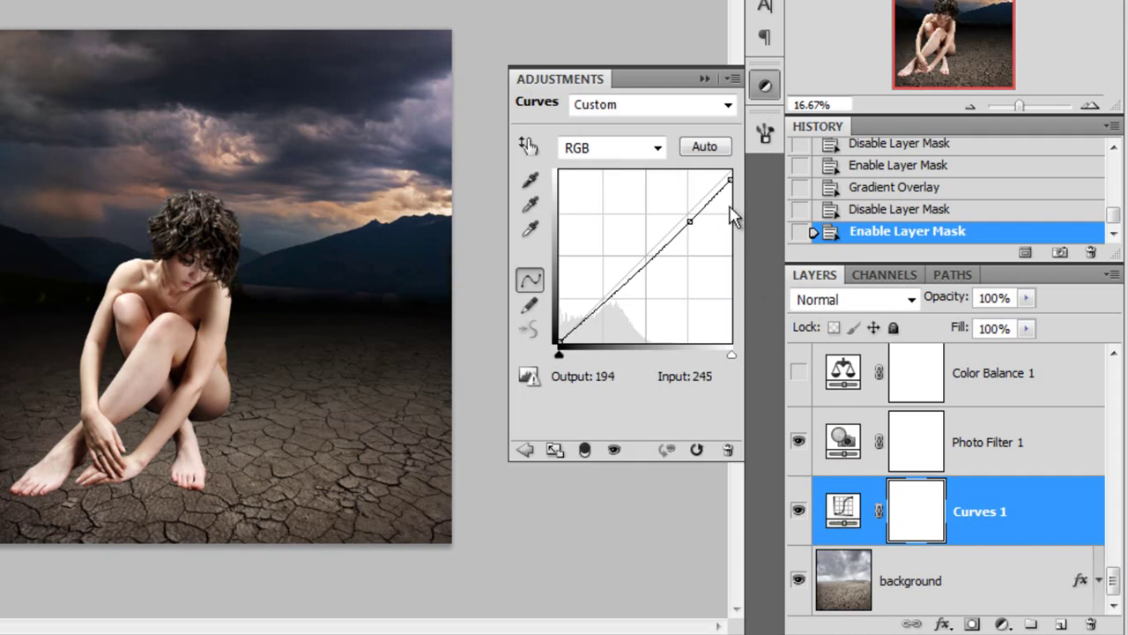
click(707, 74)
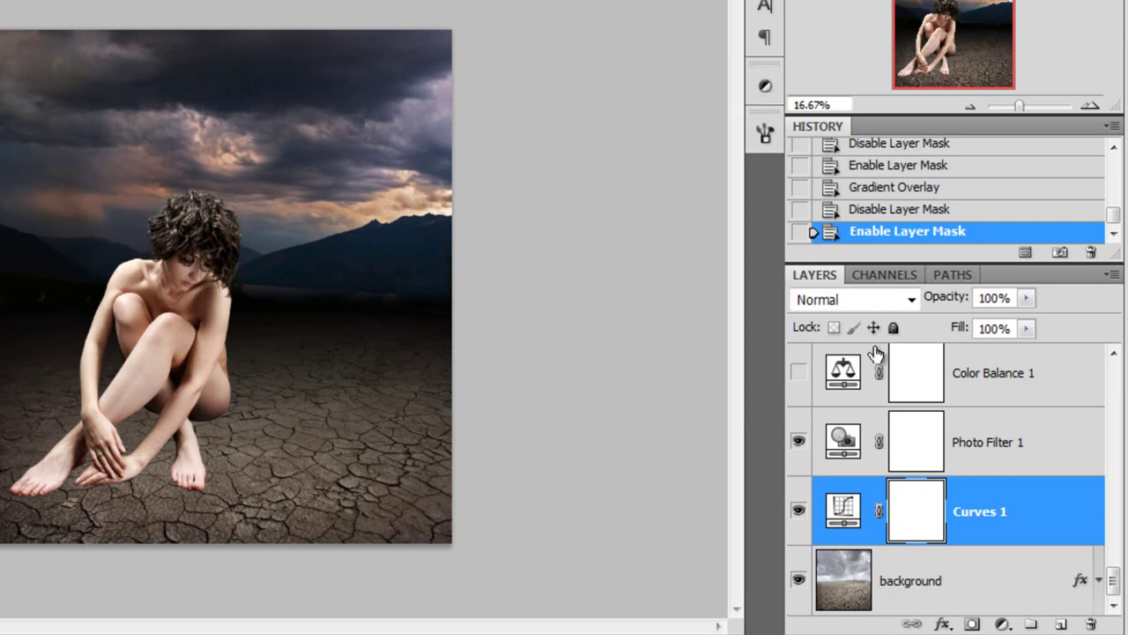
- Inspect the Photo Filter 1 layer's color and density settings, and compare the image with that layer hidden and shown
click(999, 460)
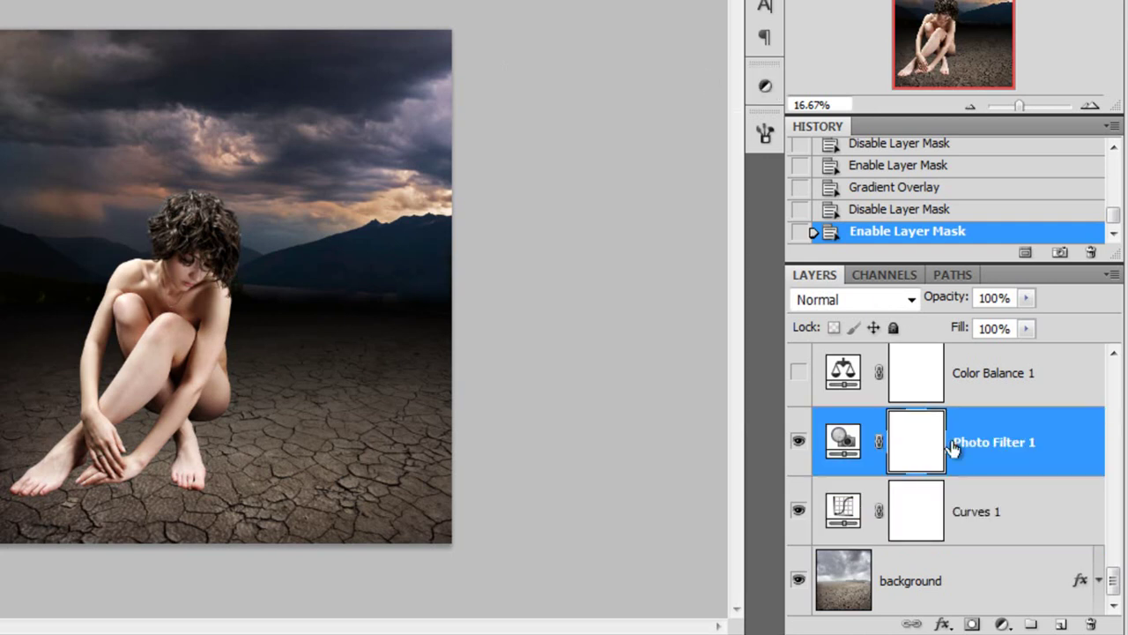
double_click(845, 448)
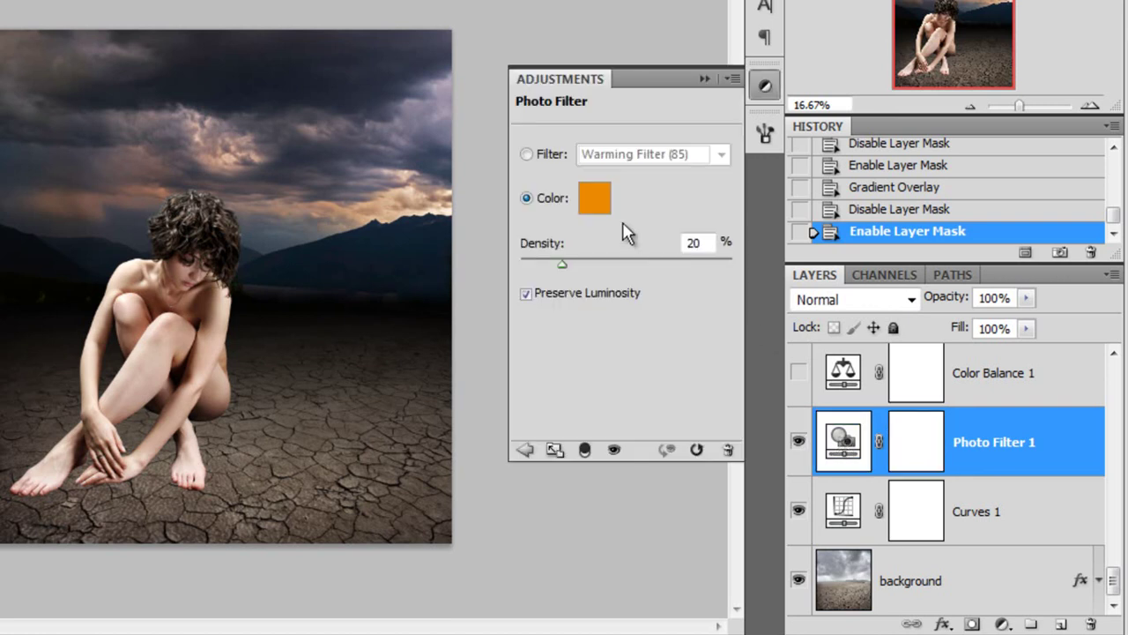
click(704, 82)
click(798, 442)
click(798, 443)
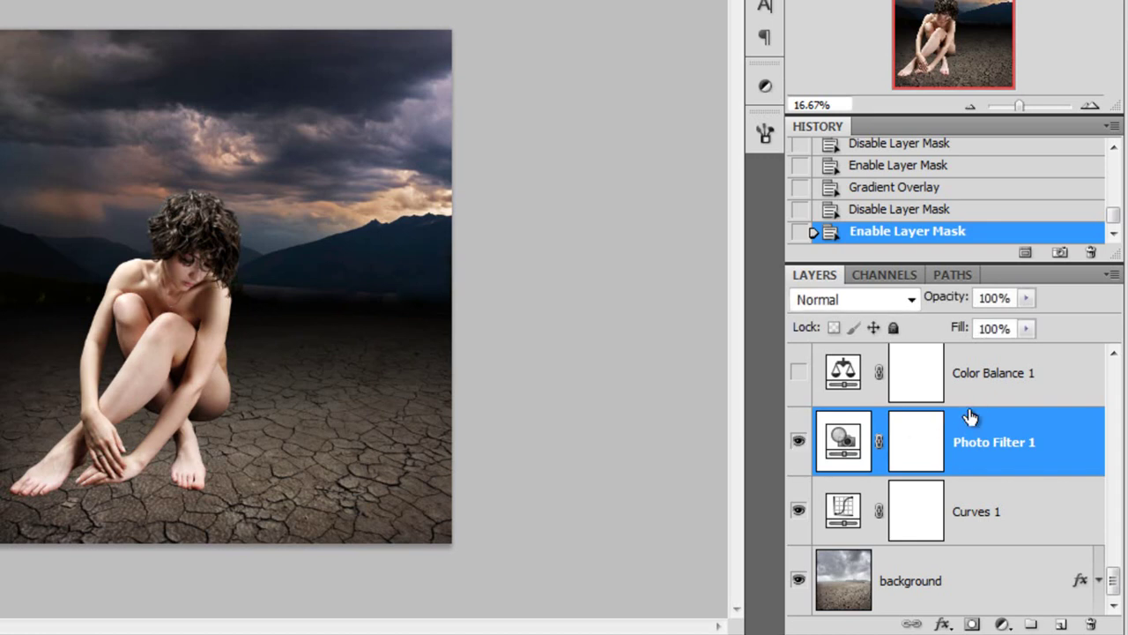
- Select and show the Color Balance 1 adjustment layer, and open its color balance settings
click(969, 373)
scroll(1022, 454, up, 1)
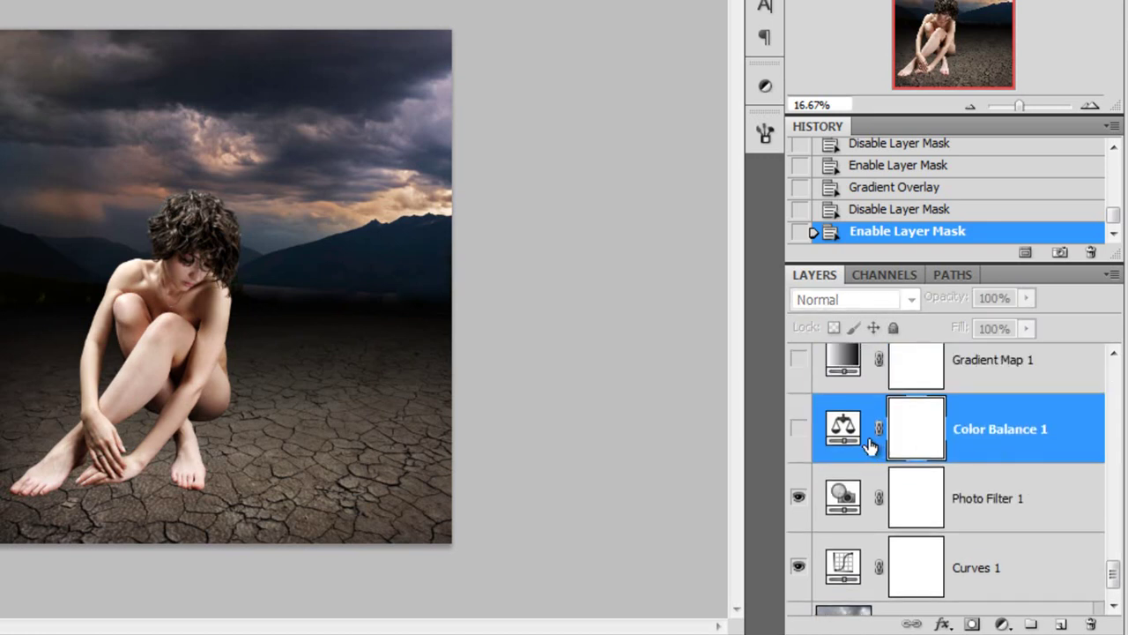
click(798, 428)
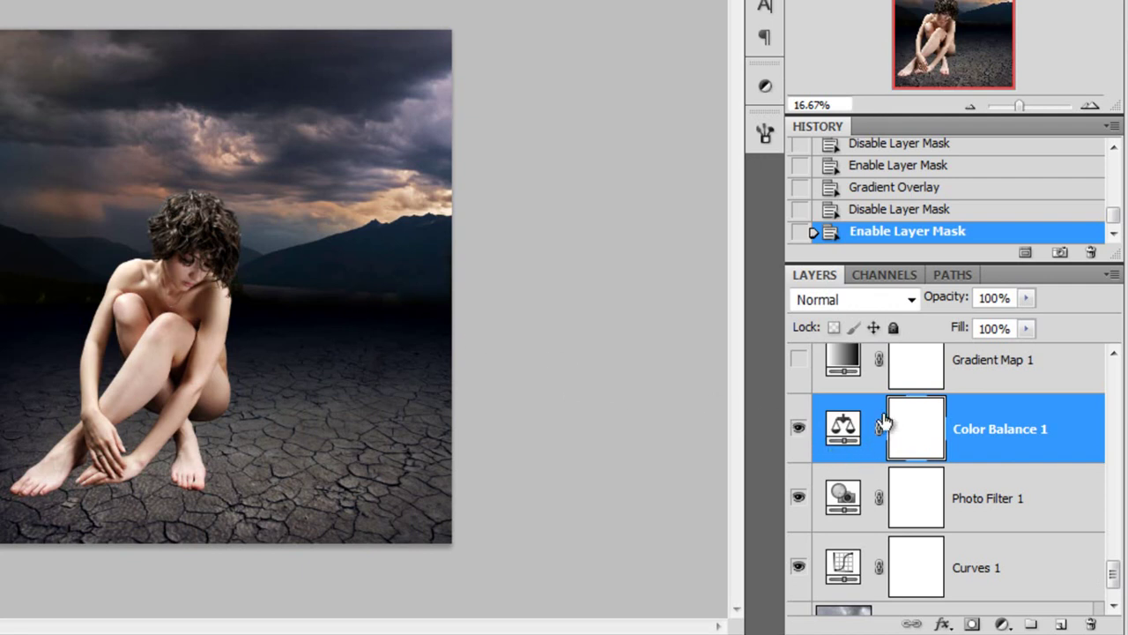
double_click(839, 428)
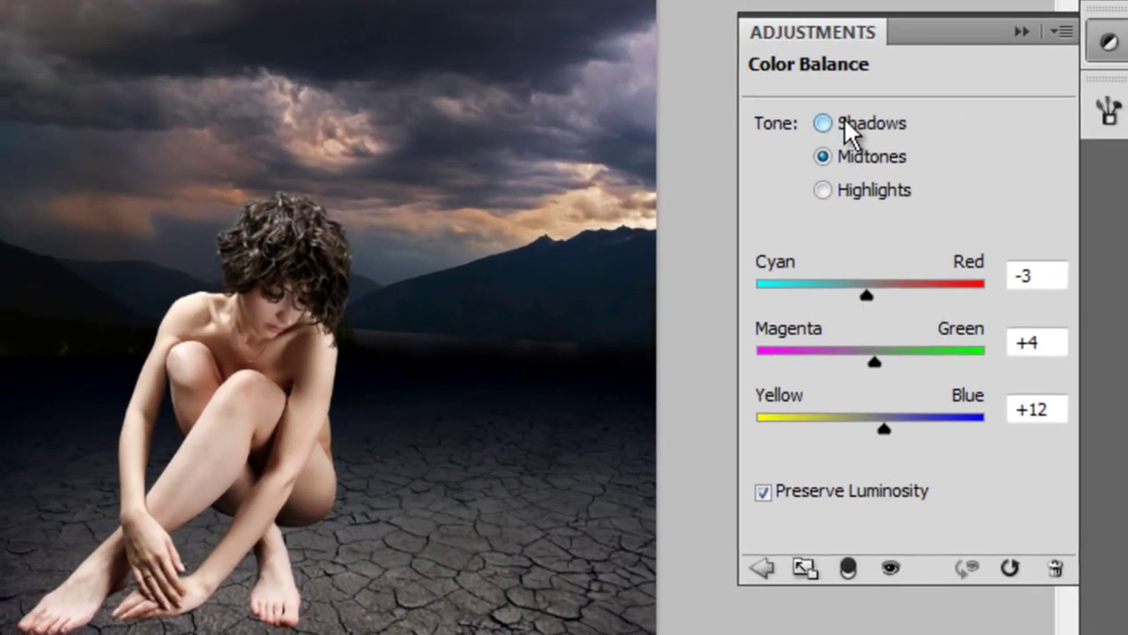
- Review the Color Balance 1 slider values for the Shadows, Midtones and Highlights tones, and close the settings
click(584, 141)
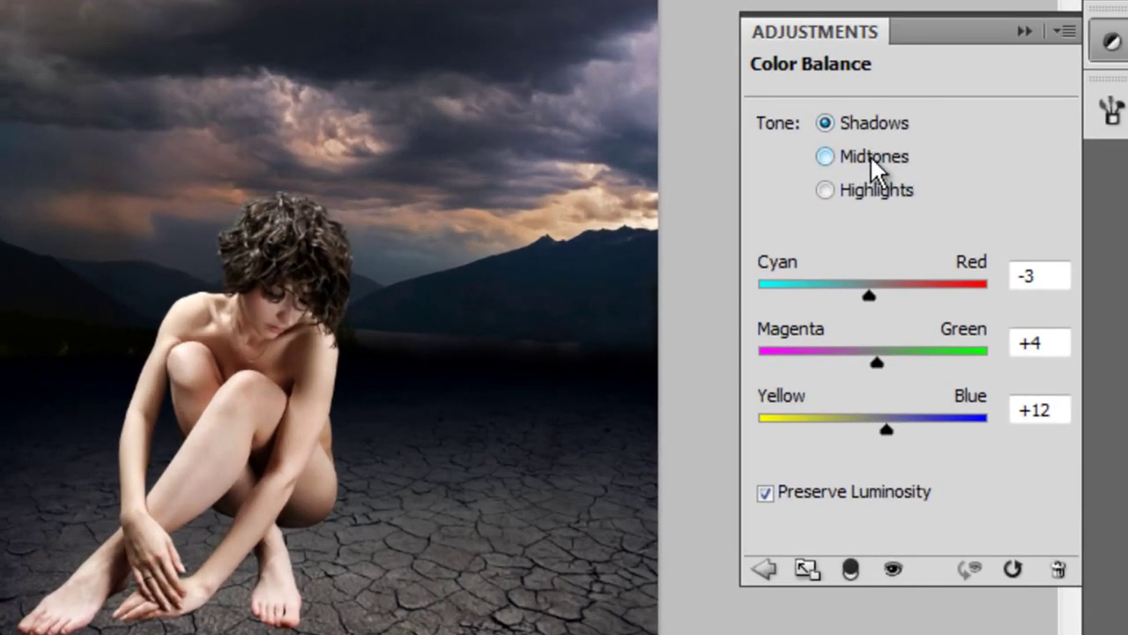
click(869, 155)
click(872, 194)
click(880, 124)
click(843, 156)
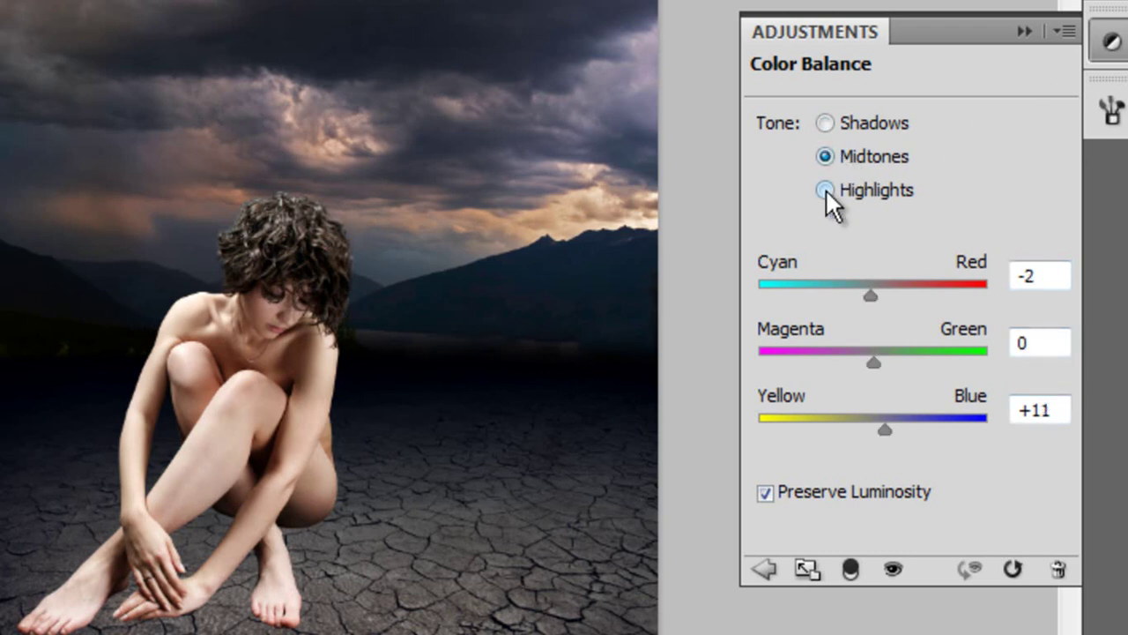
click(826, 189)
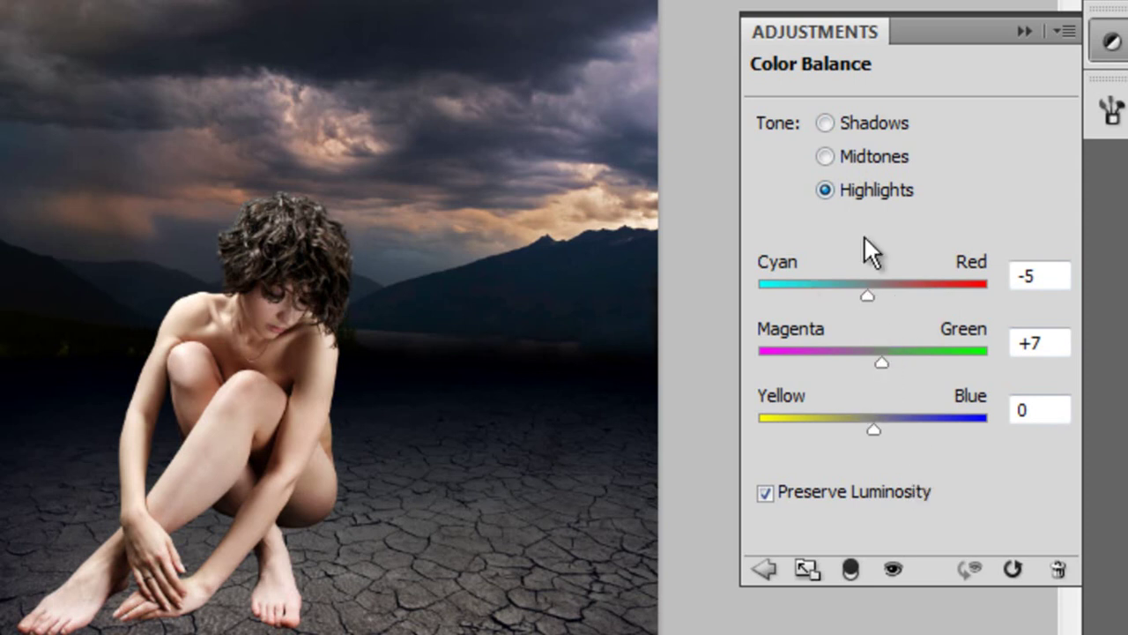
click(848, 157)
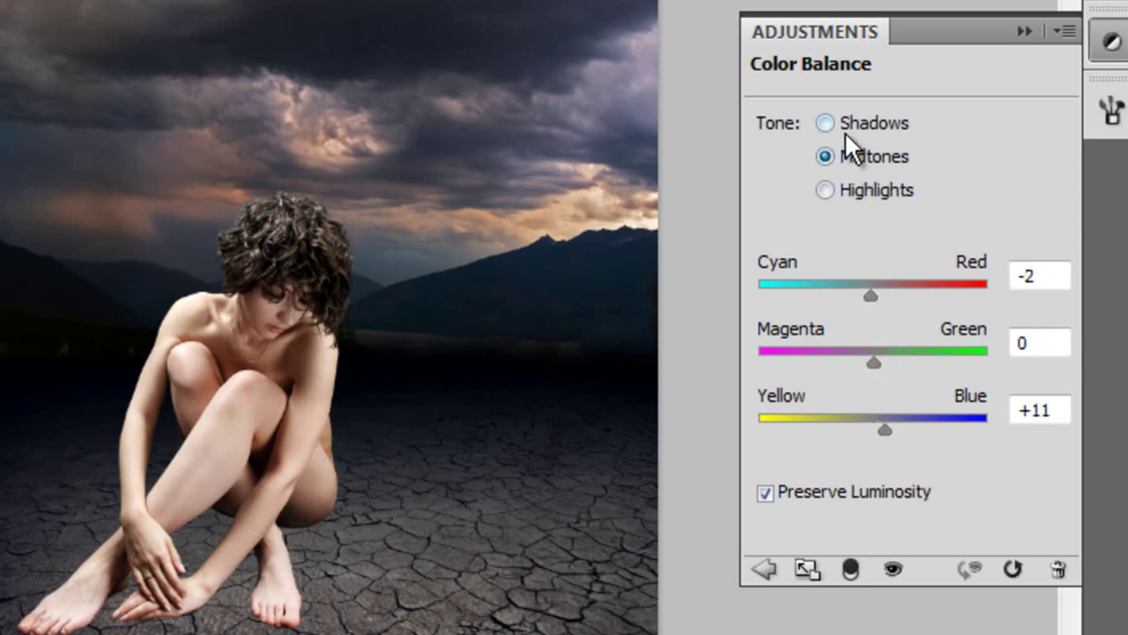
click(845, 129)
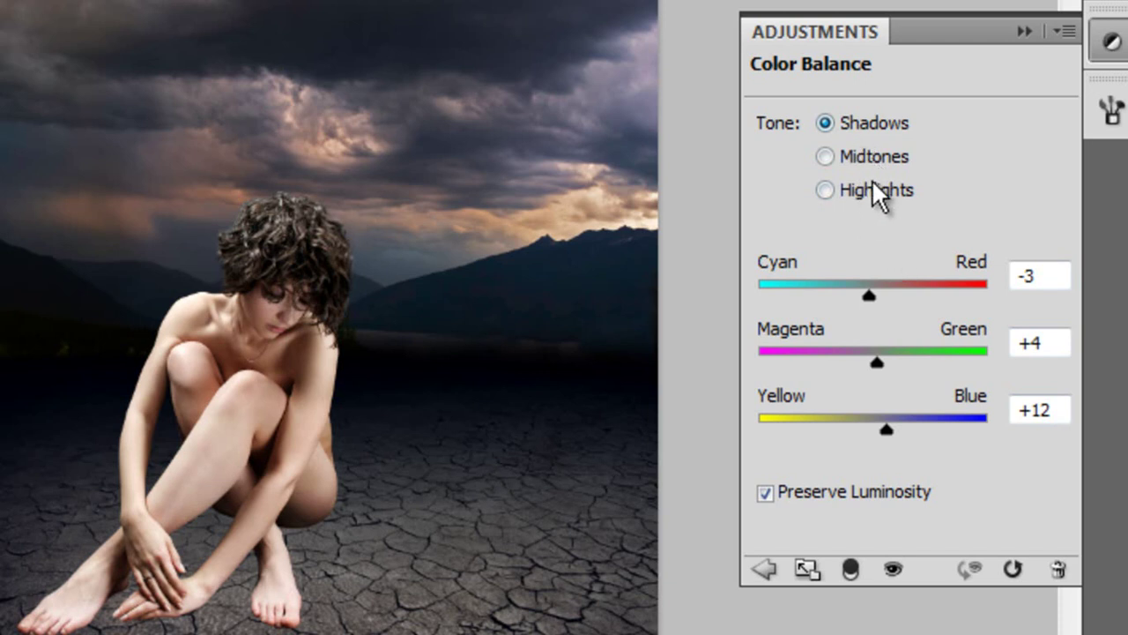
click(1026, 31)
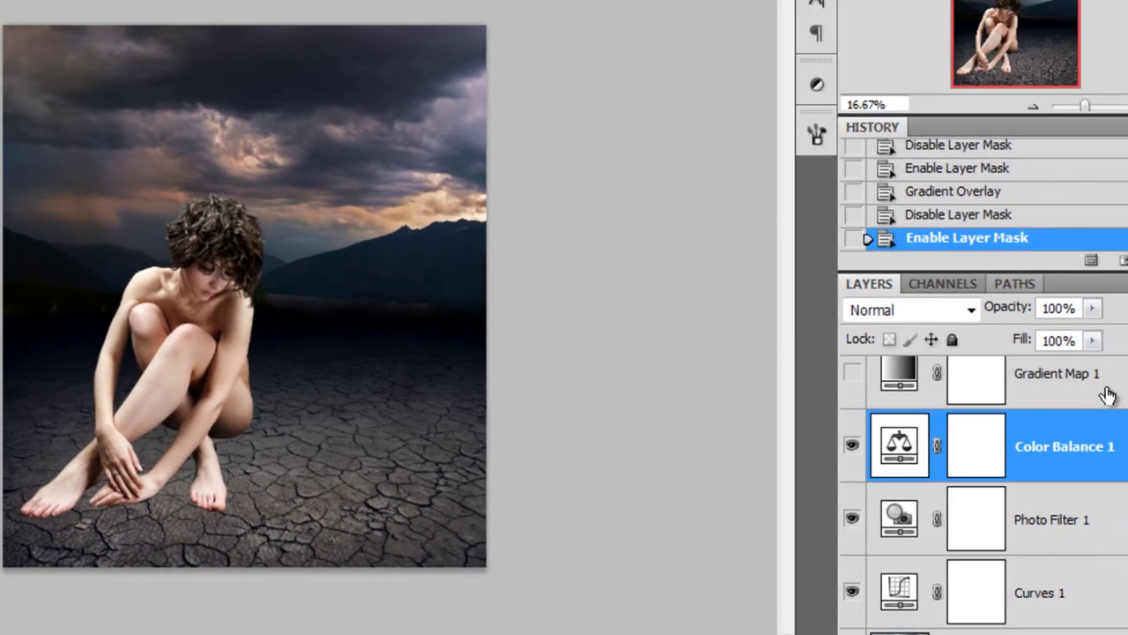
- Select and show the Gradient Map 1 adjustment layer below the Sky layer
click(1015, 397)
scroll(881, 445, up, 1)
scroll(952, 433, up, 1)
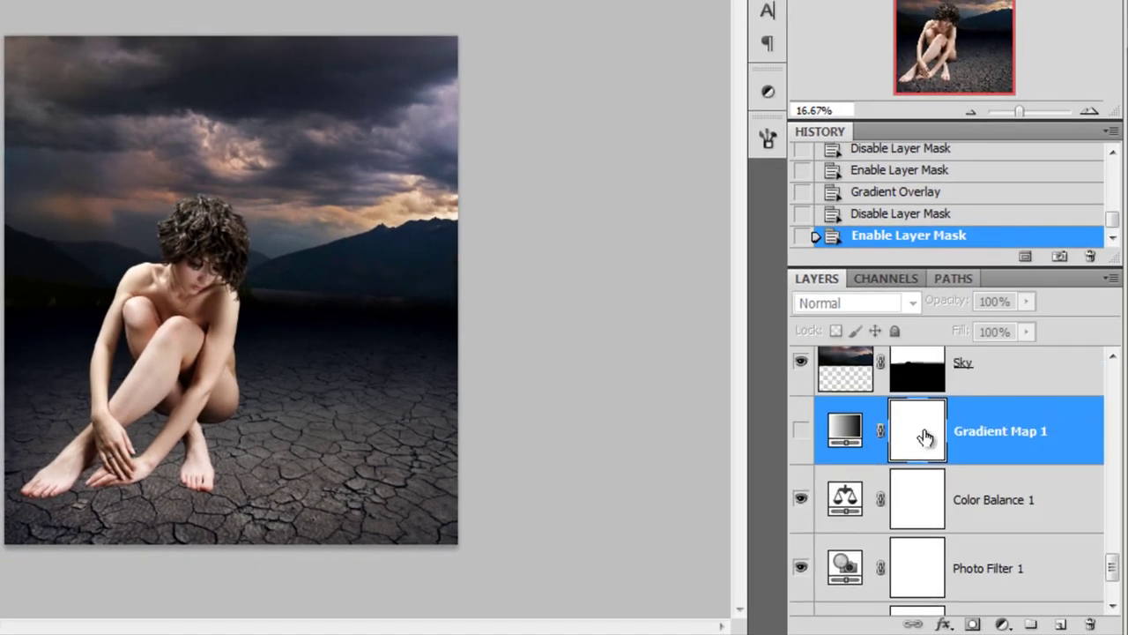
click(800, 431)
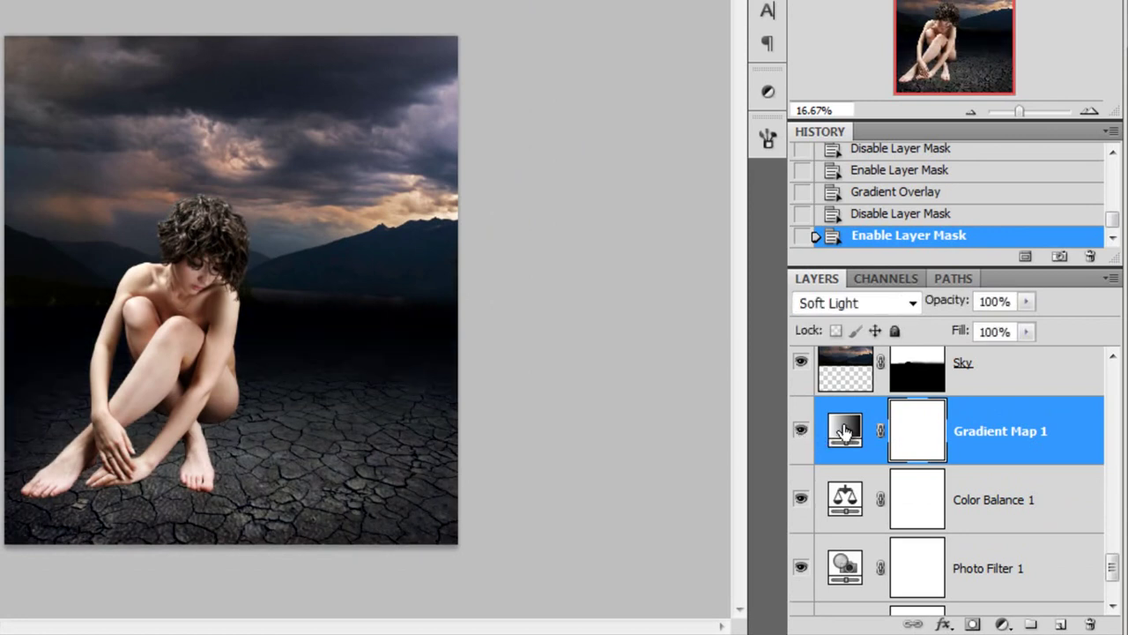
- Inspect the dark and light stop colors of the Gradient Map 1 gradient, and accept the gradient
click(842, 432)
click(617, 154)
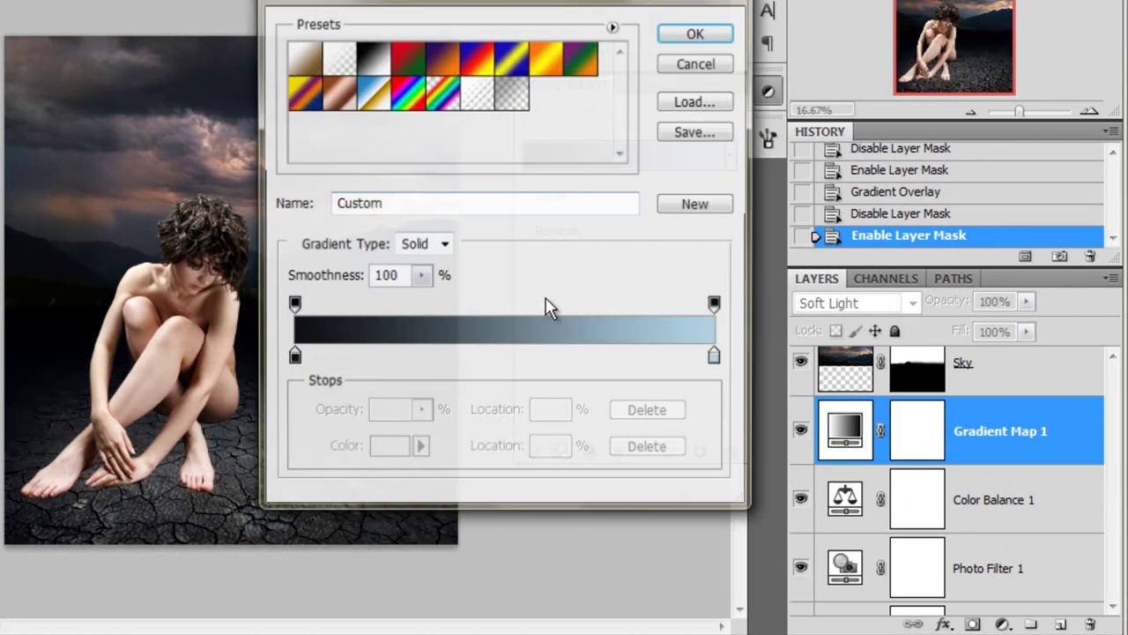
click(291, 358)
click(383, 450)
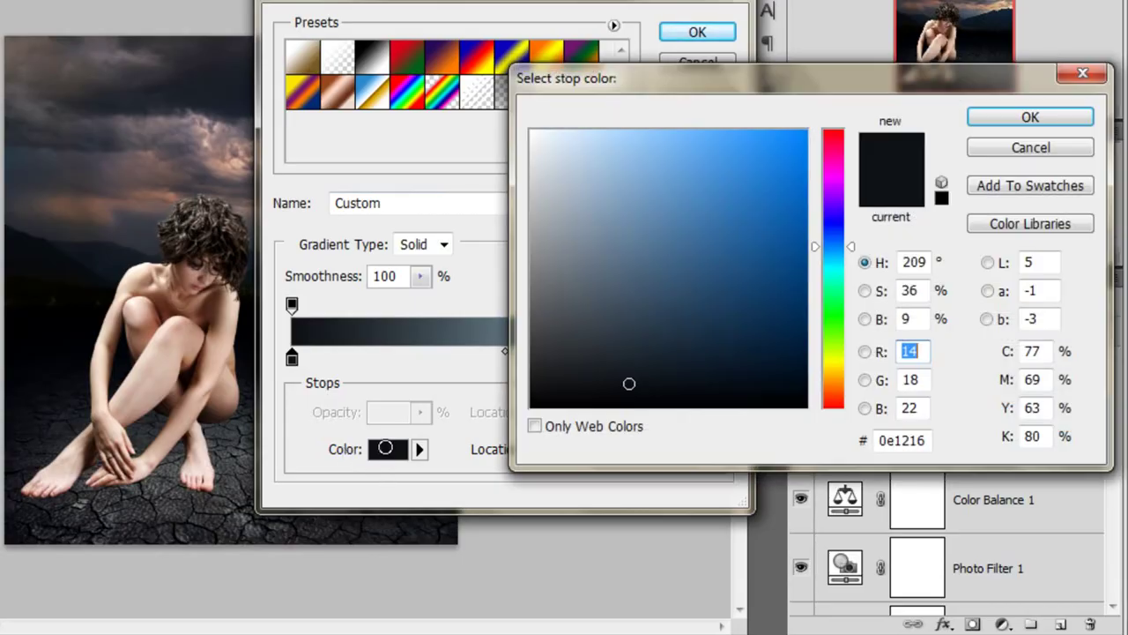
click(1037, 117)
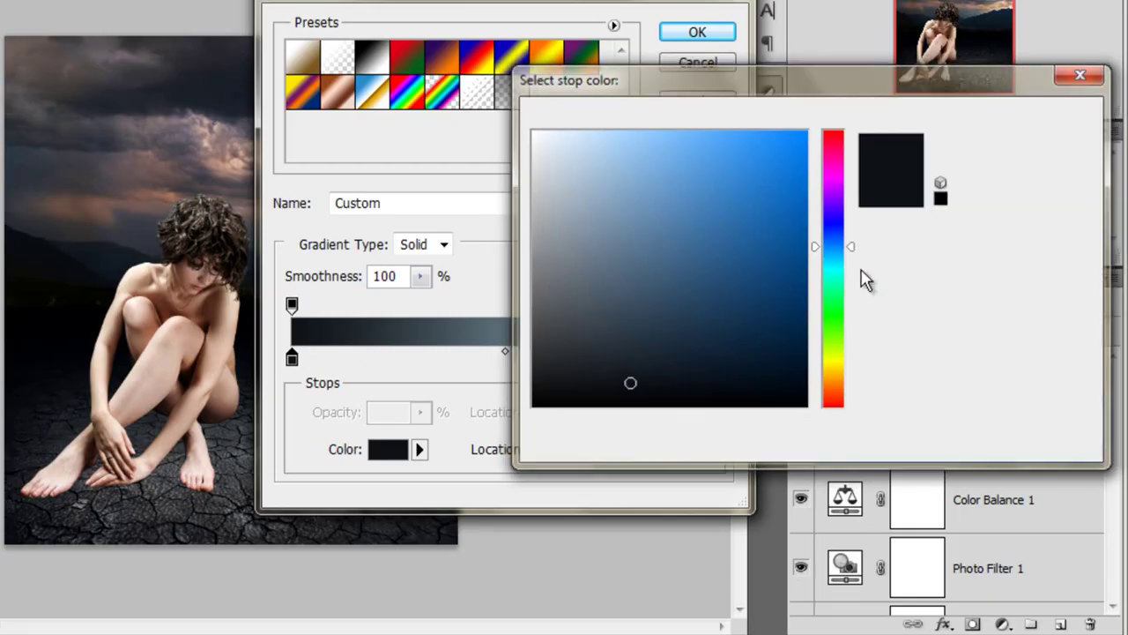
click(716, 358)
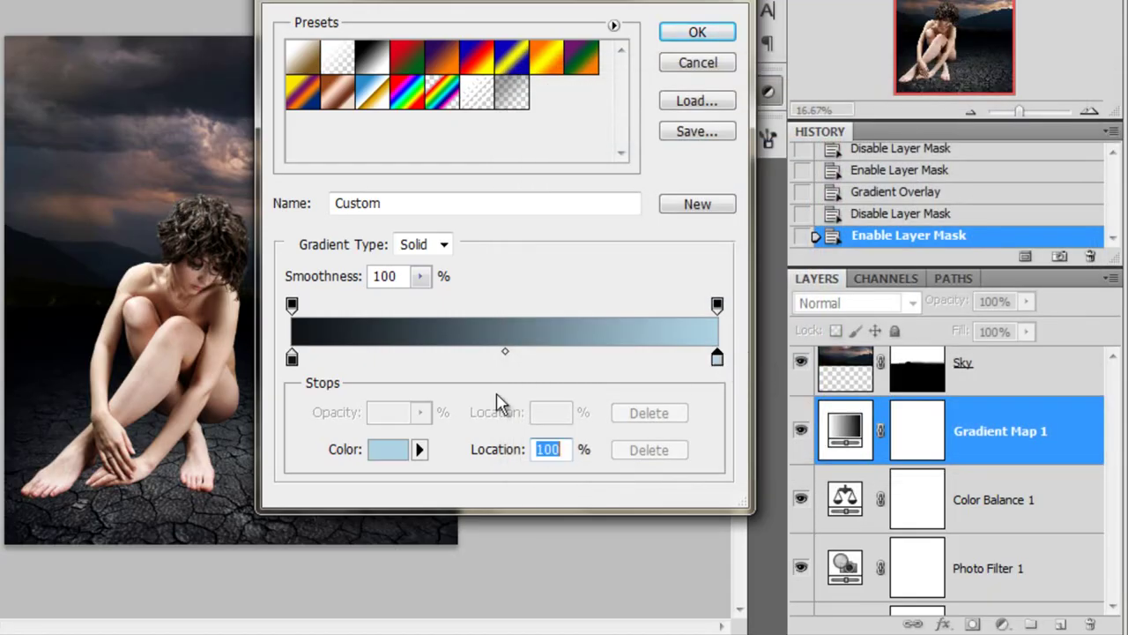
click(381, 451)
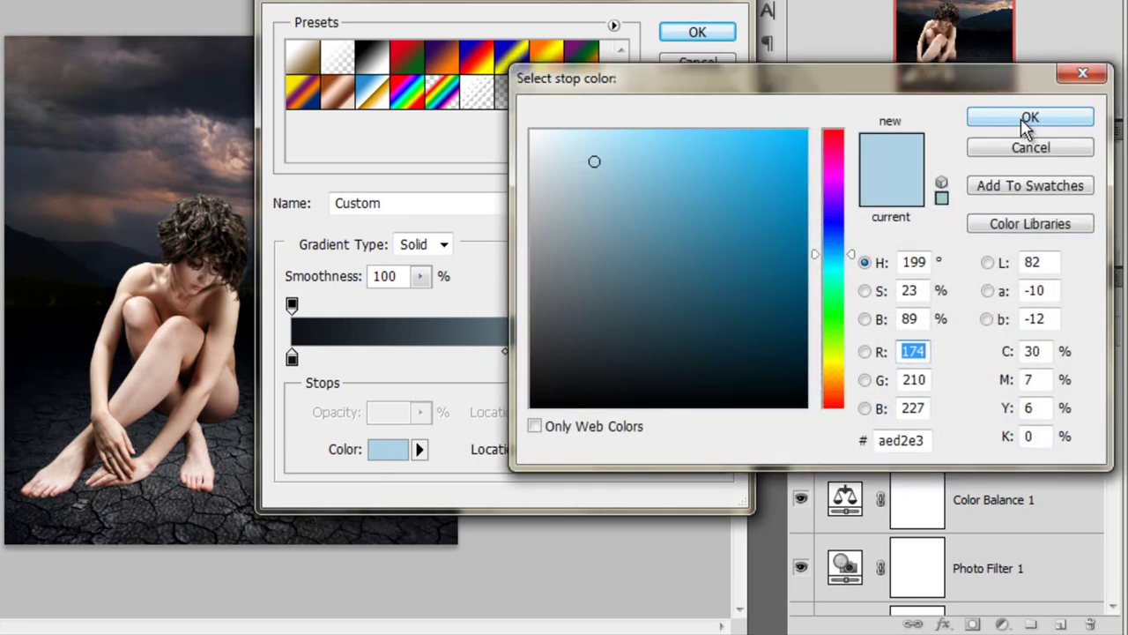
click(1020, 118)
click(725, 31)
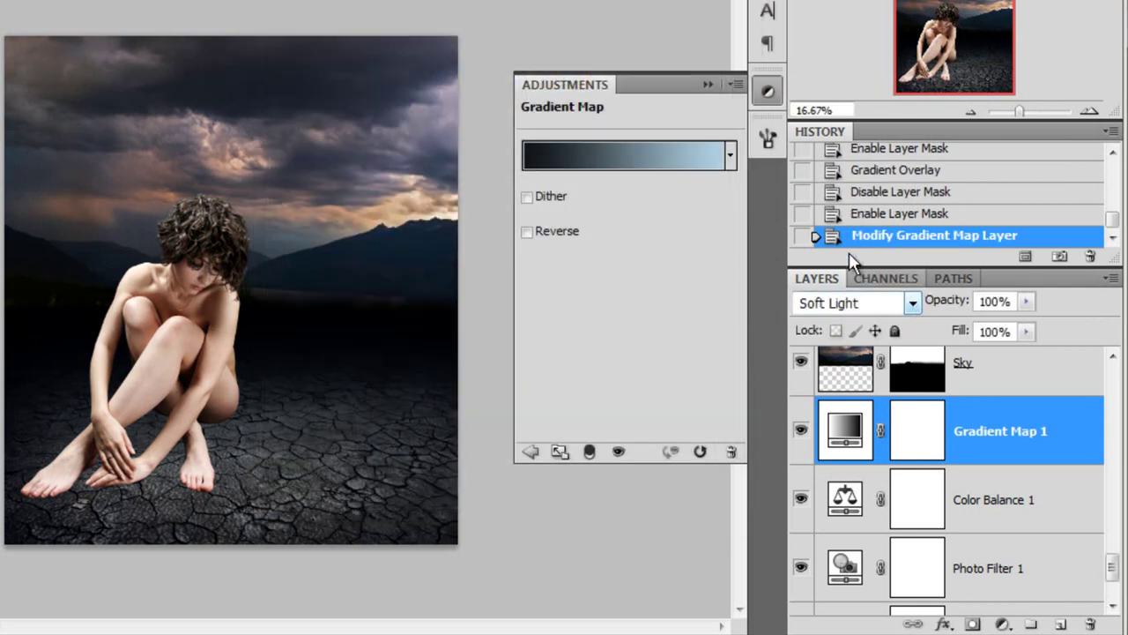
- Try the Overlay blend mode on the Gradient Map 1 layer, and return it to Soft Light
click(708, 84)
click(867, 304)
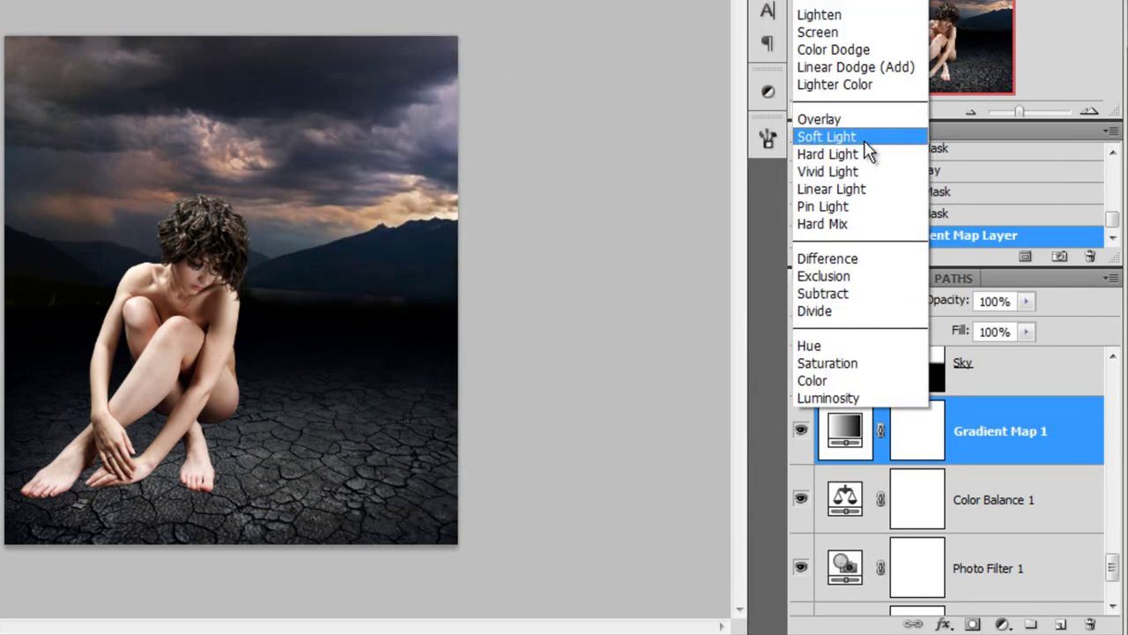
click(838, 125)
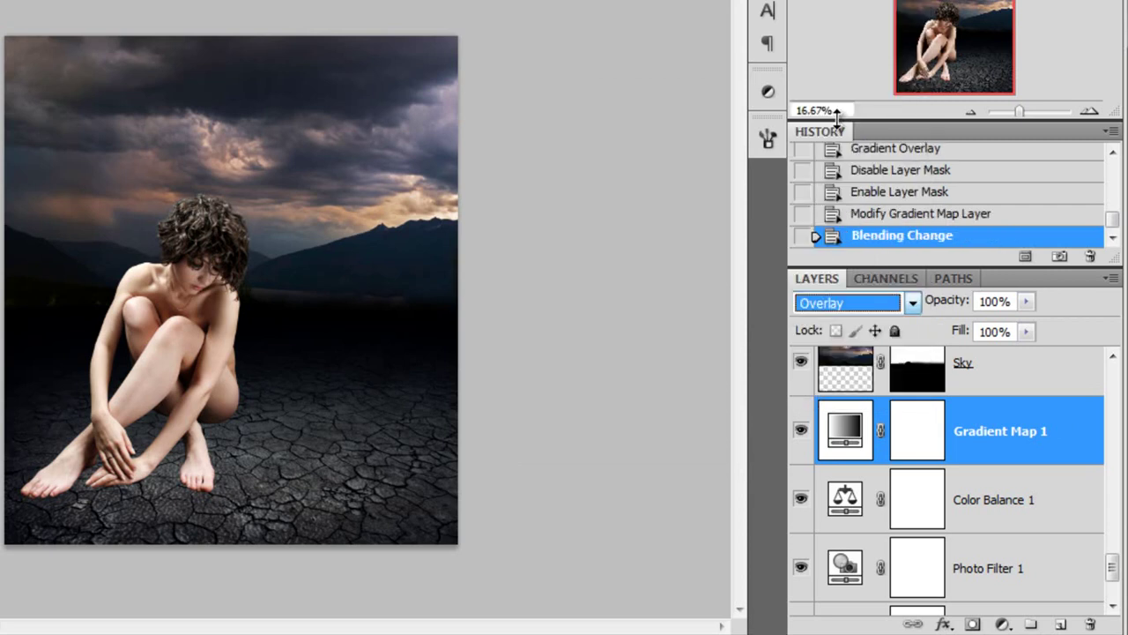
click(849, 302)
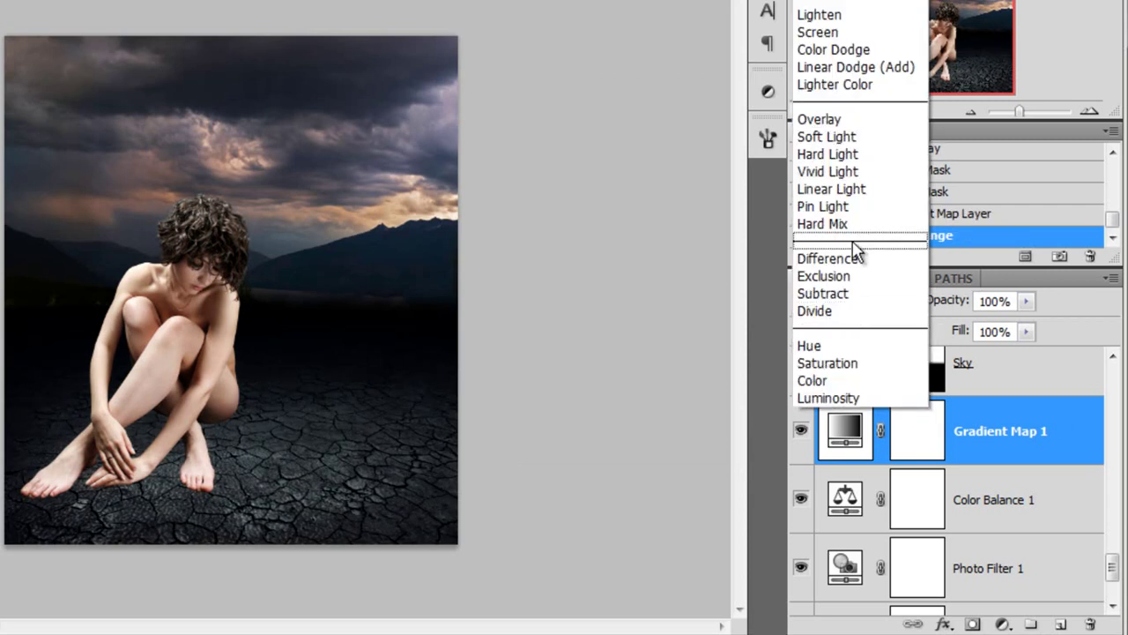
click(836, 130)
- Try a different opacity on the Gradient Map 1 layer, and return it to 100%
click(1026, 302)
drag(1020, 320, 1057, 331)
click(1046, 432)
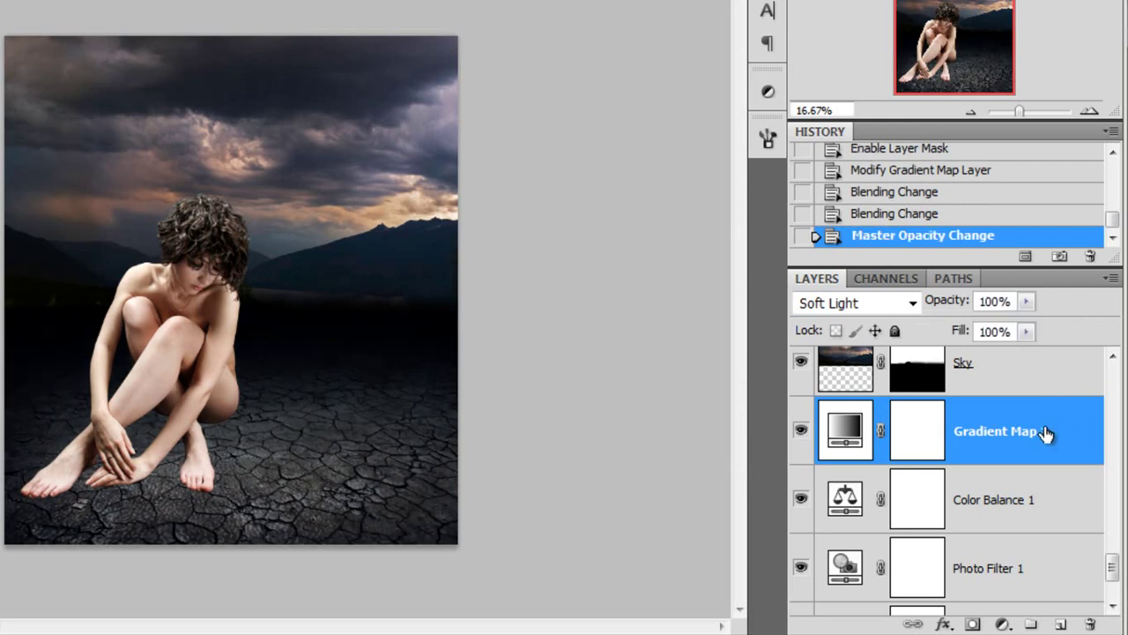
scroll(1067, 433, down, 3)
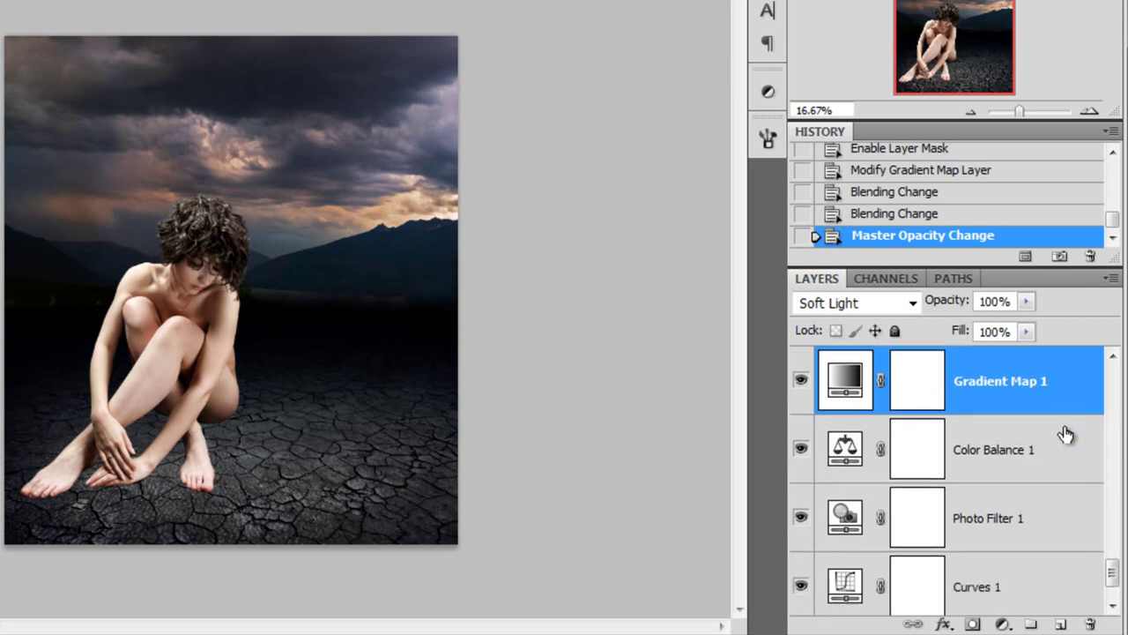
scroll(1045, 470, up, 3)
scroll(1043, 475, down, 3)
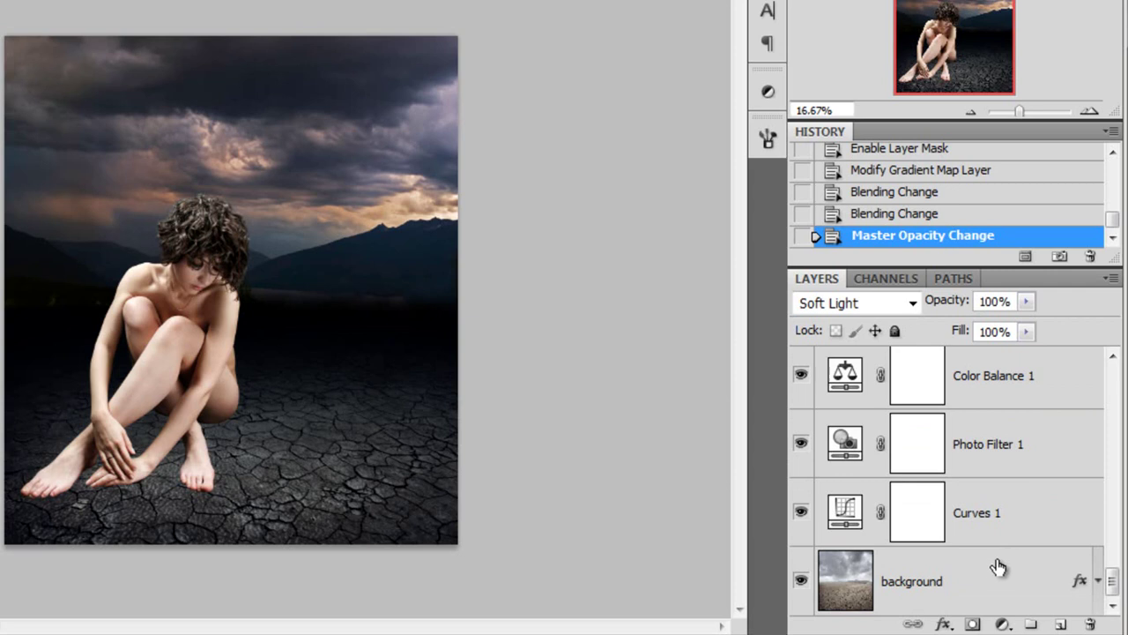
click(1006, 527)
scroll(1010, 517, up, 3)
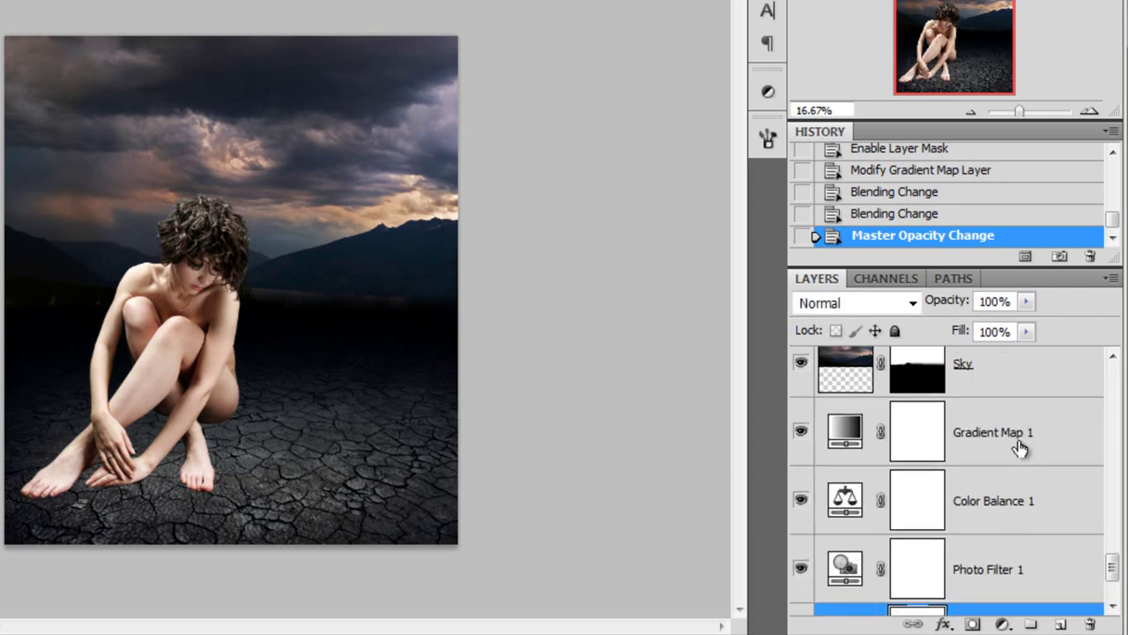
scroll(1024, 488, up, 2)
- Select and show the Color Balance 3 adjustment layer clipped to the Sky layer
click(1037, 477)
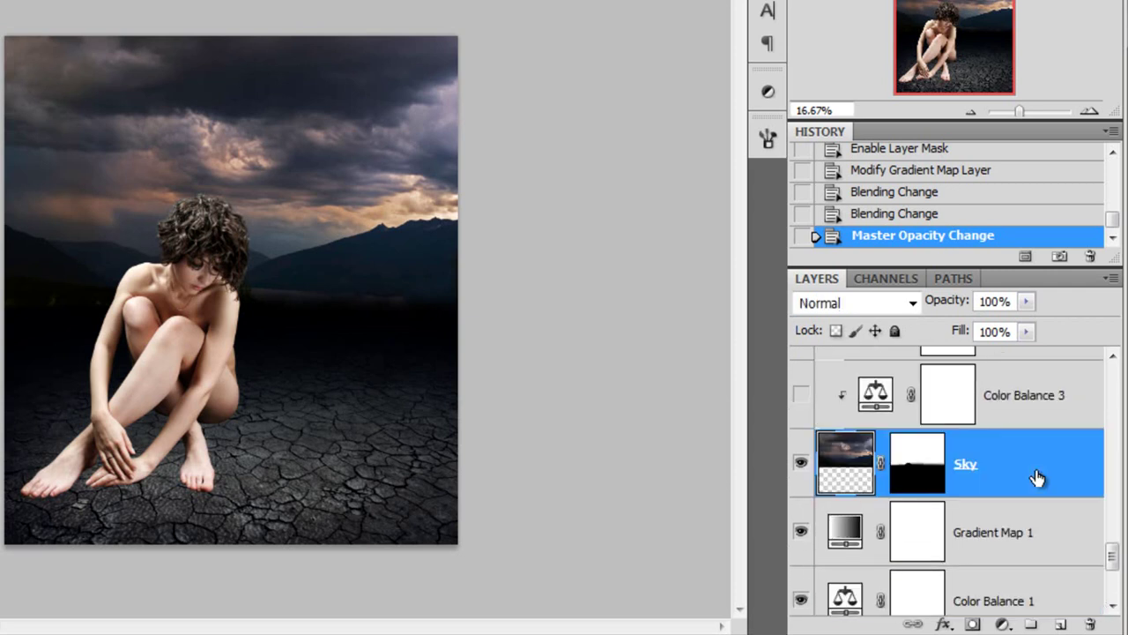
scroll(1022, 469, up, 1)
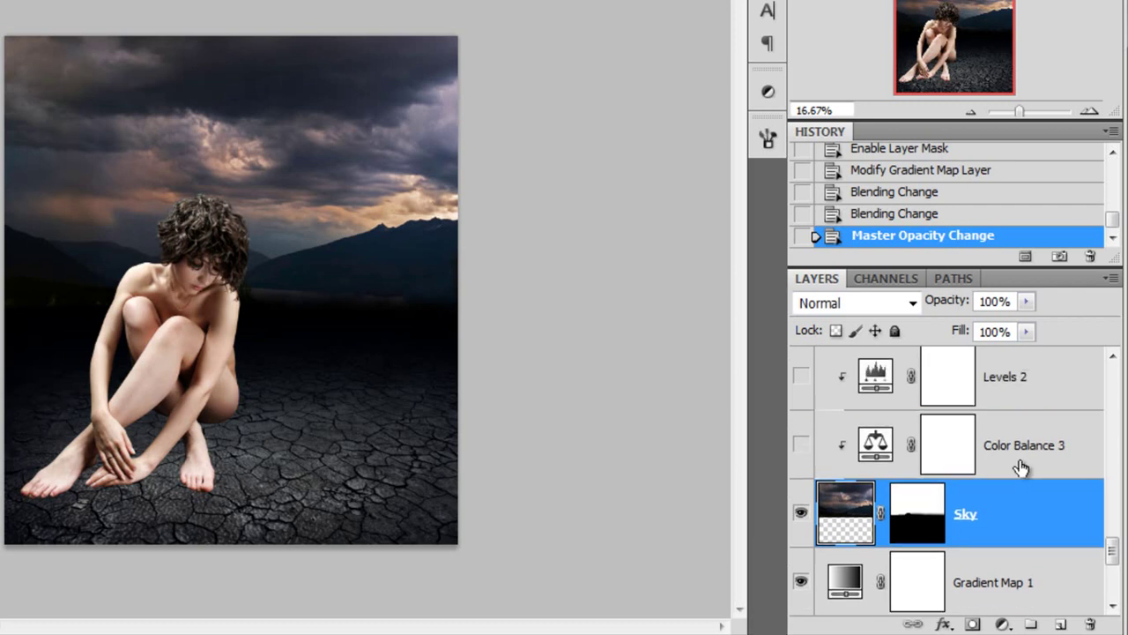
click(1026, 472)
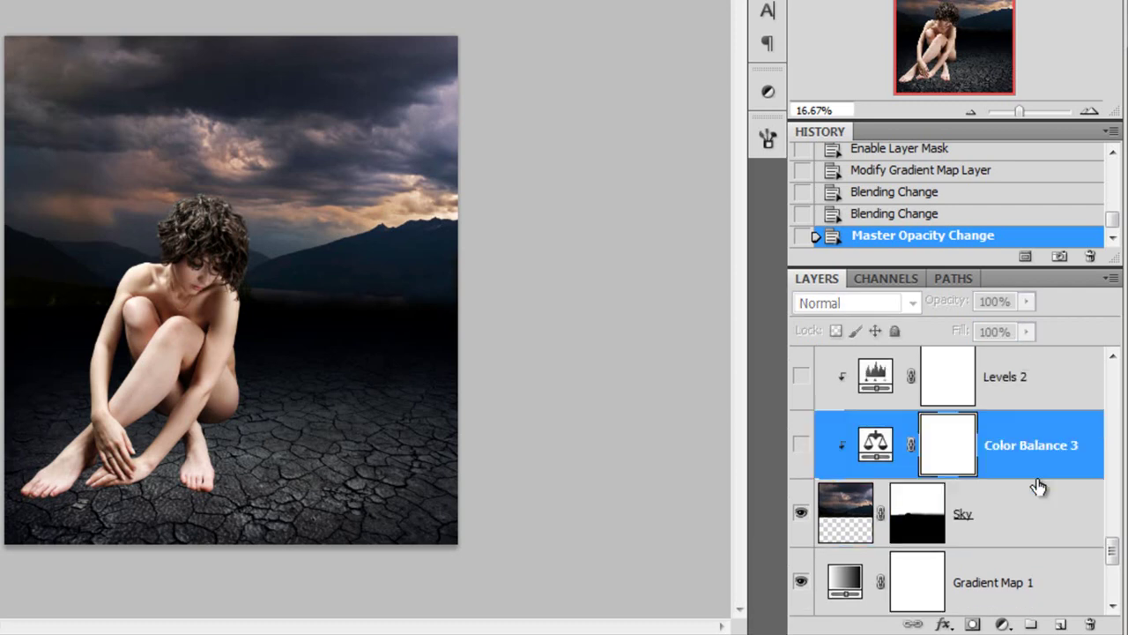
click(1037, 454)
scroll(1040, 451, up, 1)
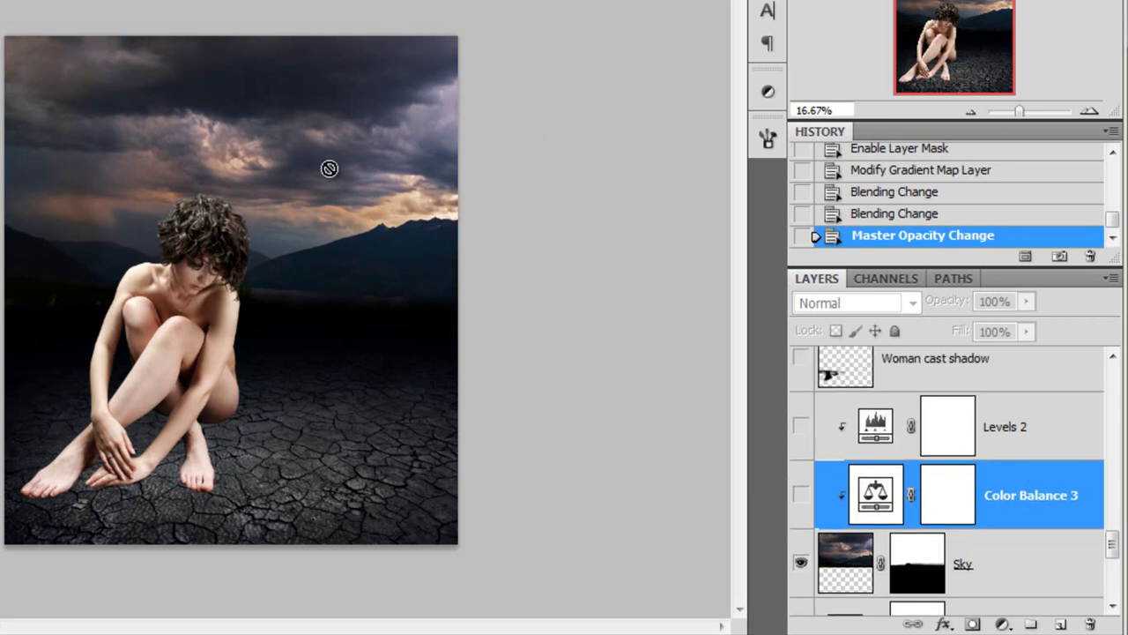
click(801, 494)
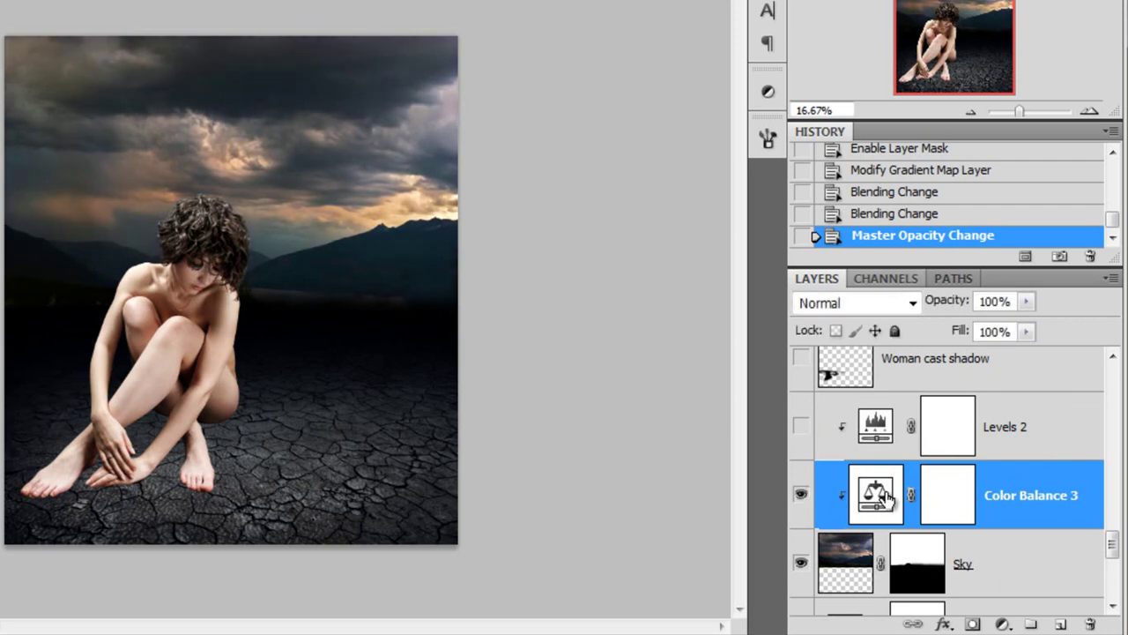
- Review the Color Balance 3 slider values for the shadows, midtones and highlights of the sky
double_click(876, 495)
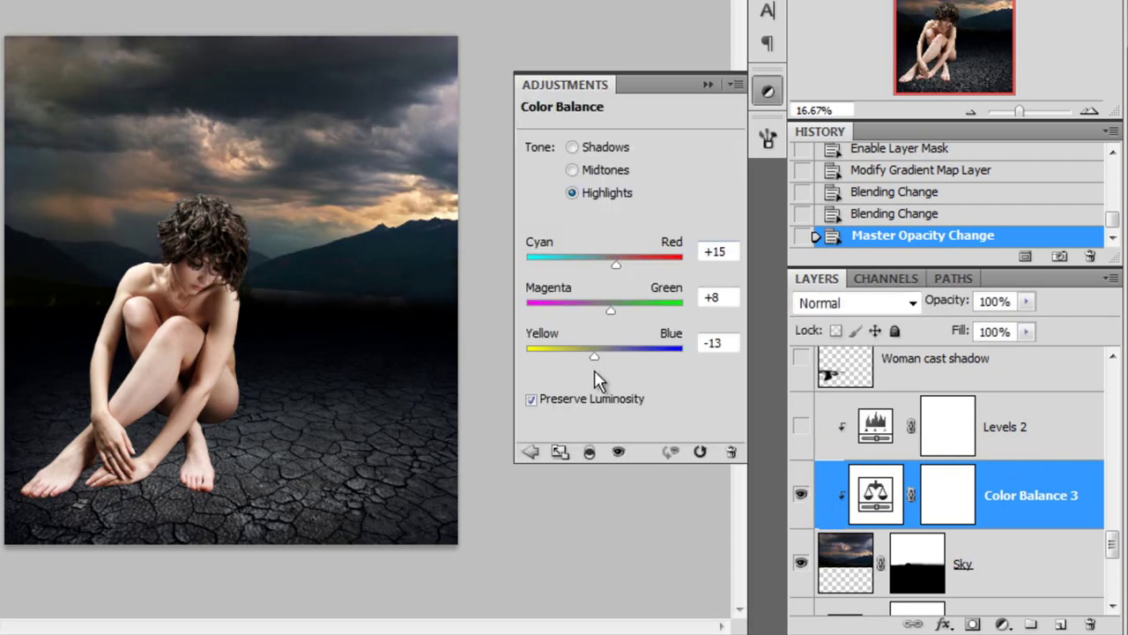
click(584, 150)
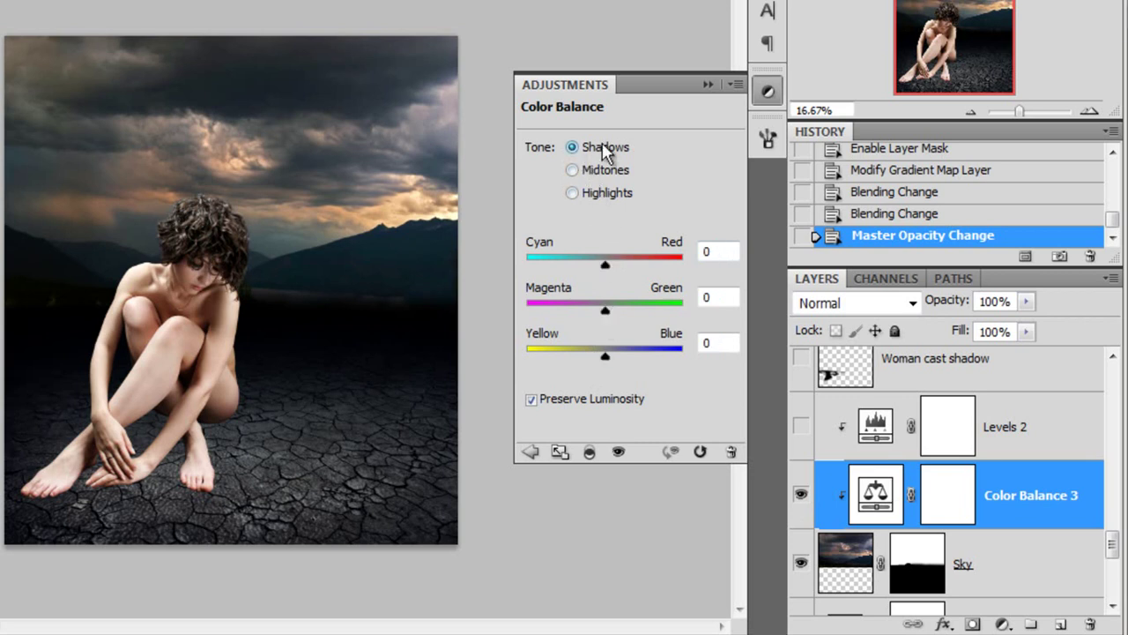
click(584, 171)
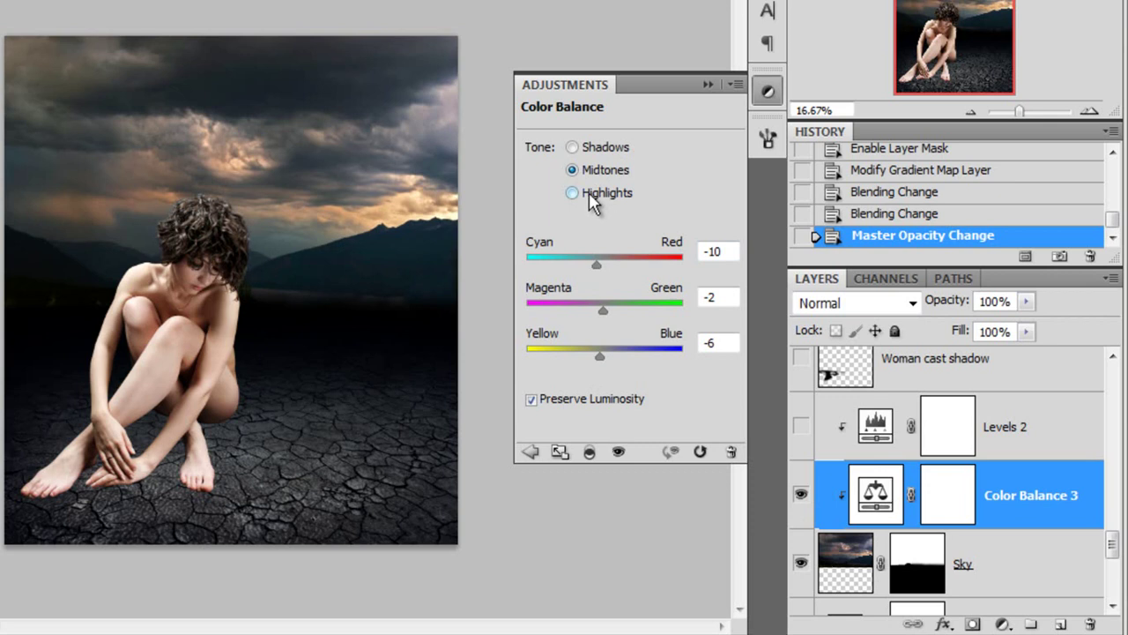
click(589, 193)
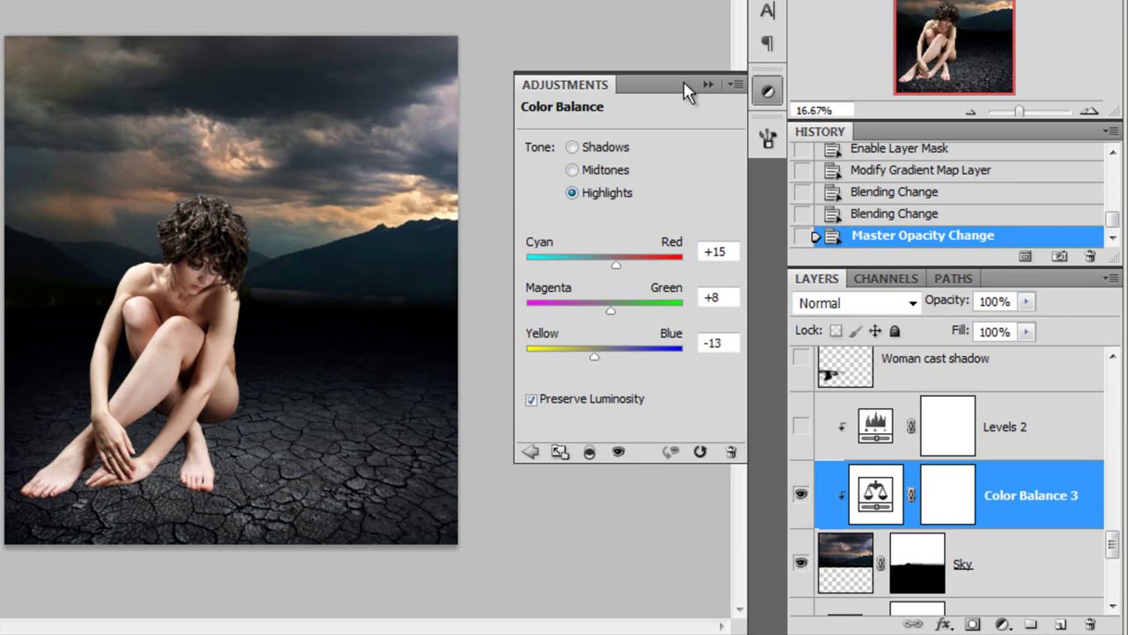
click(708, 85)
- Compare the sky with and without the Color Balance 3 adjustment, leaving the layer visible
click(800, 495)
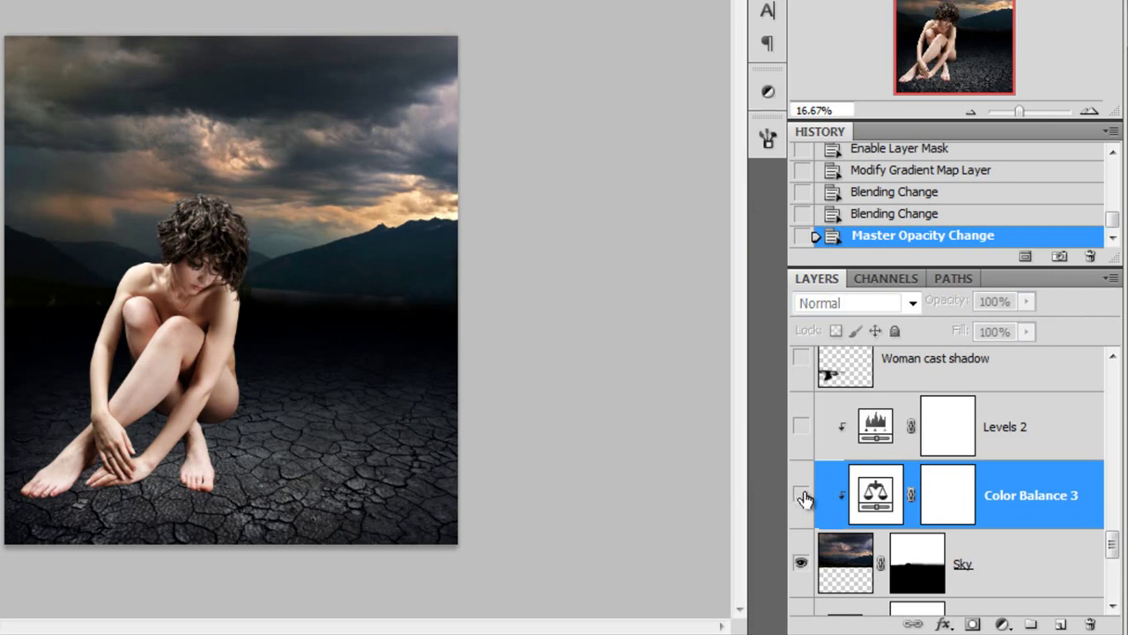
click(802, 496)
click(802, 496)
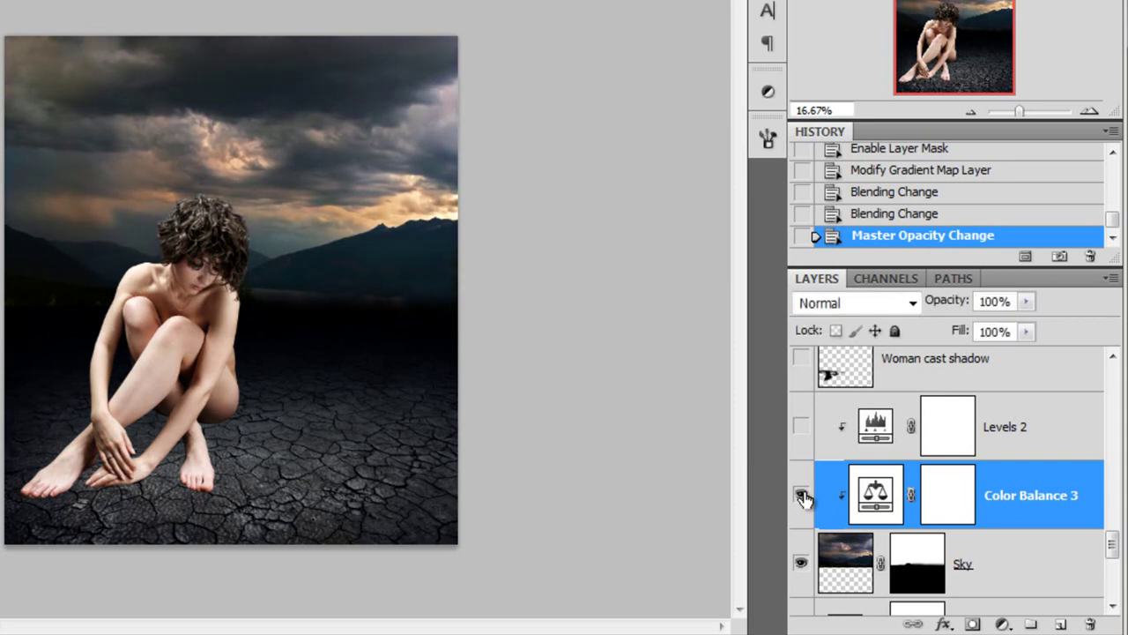
- Select and show the Levels 2 layer clipped to the sky, and compare the image with and without it
click(1012, 440)
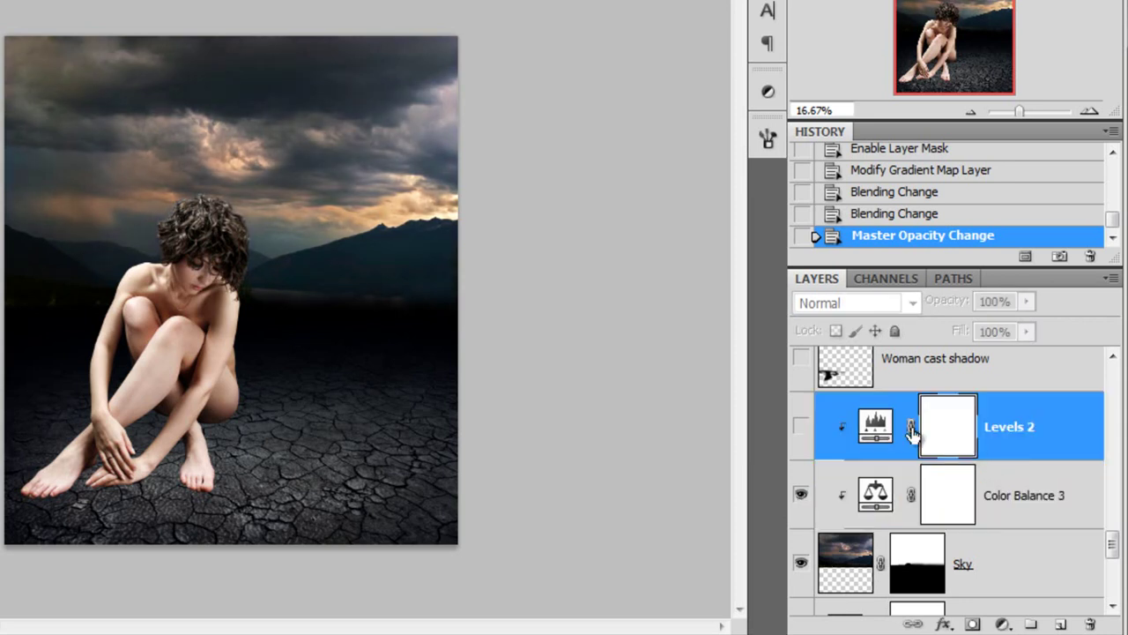
click(802, 428)
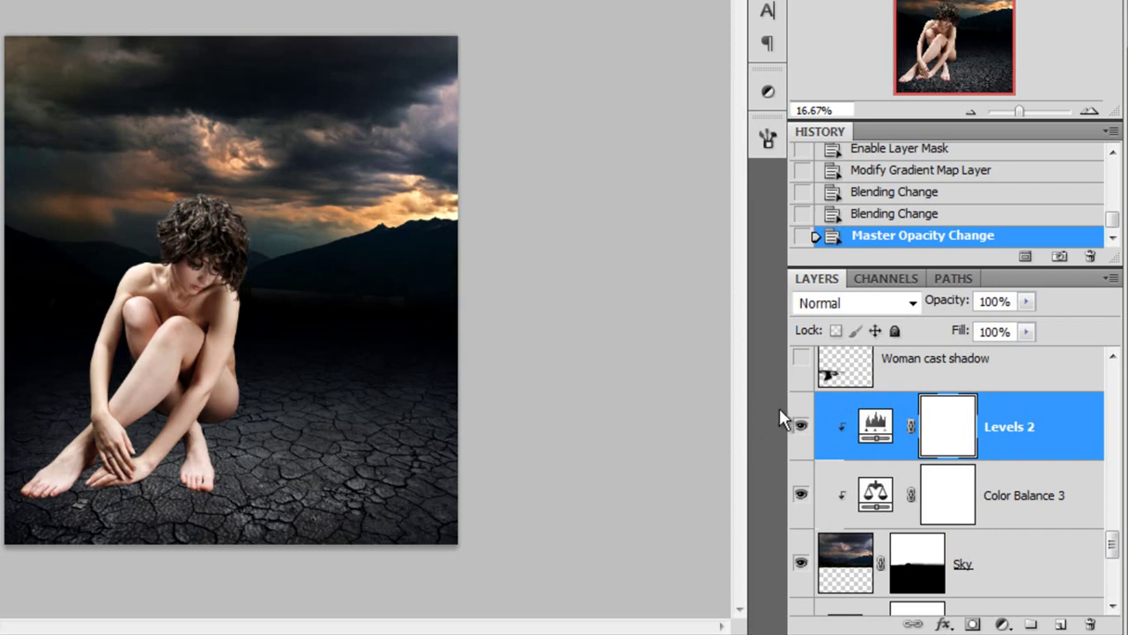
click(802, 427)
click(802, 426)
scroll(401, 269, up, 1)
scroll(399, 267, down, 2)
- Set the Levels 2 midtone input to 0,75 and the white input to 230, and compare the sky with and without it
click(873, 427)
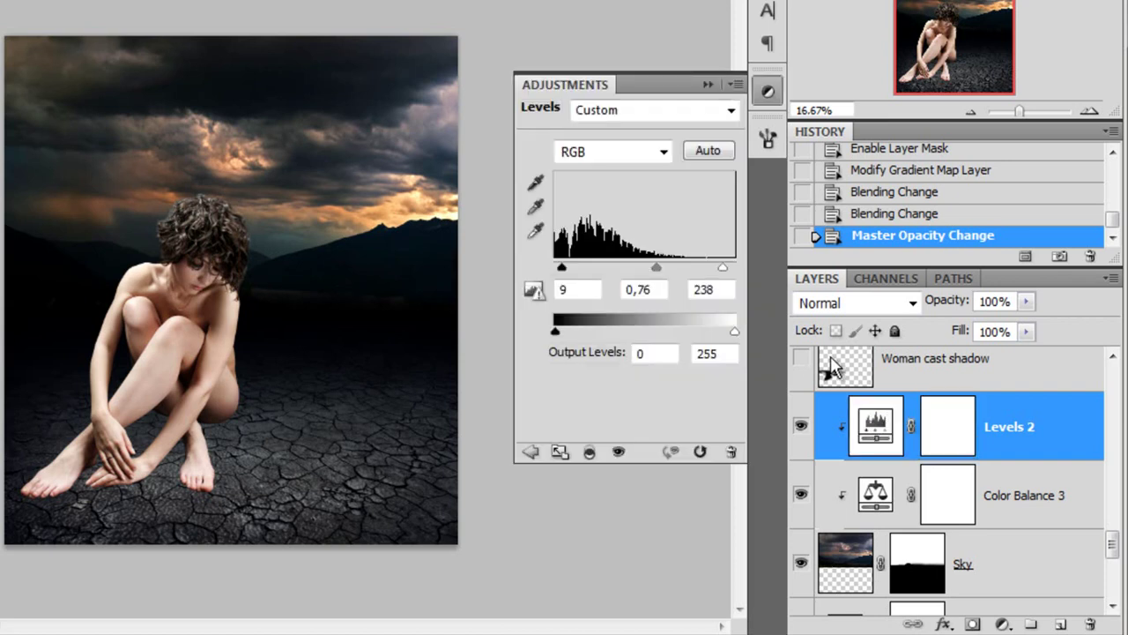
drag(654, 266, 715, 267)
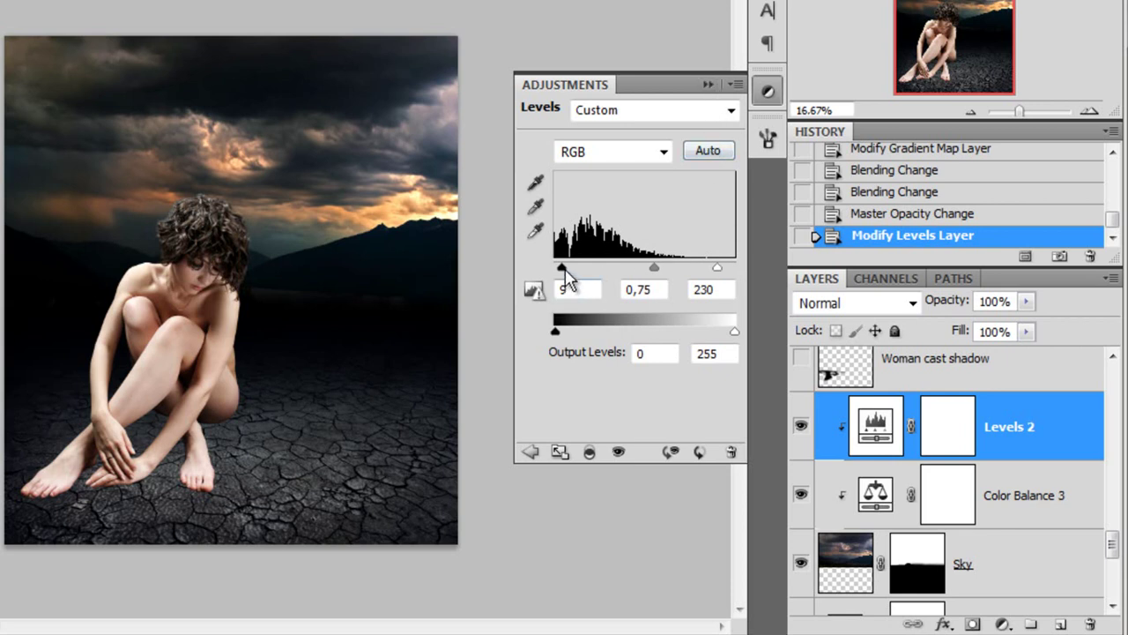
click(710, 84)
click(801, 431)
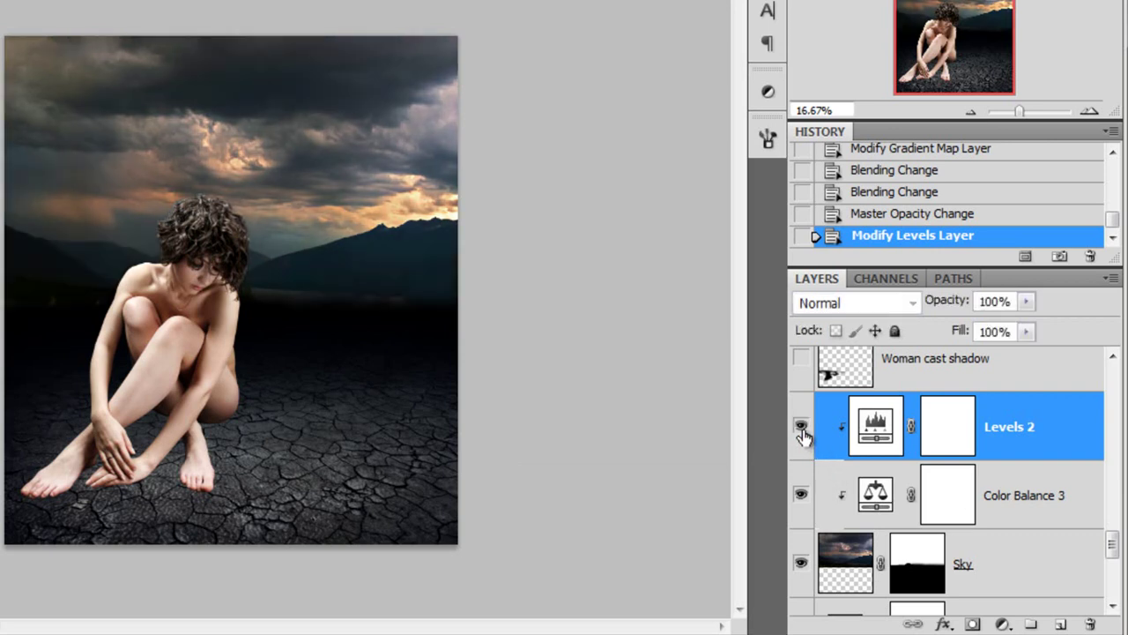
click(801, 430)
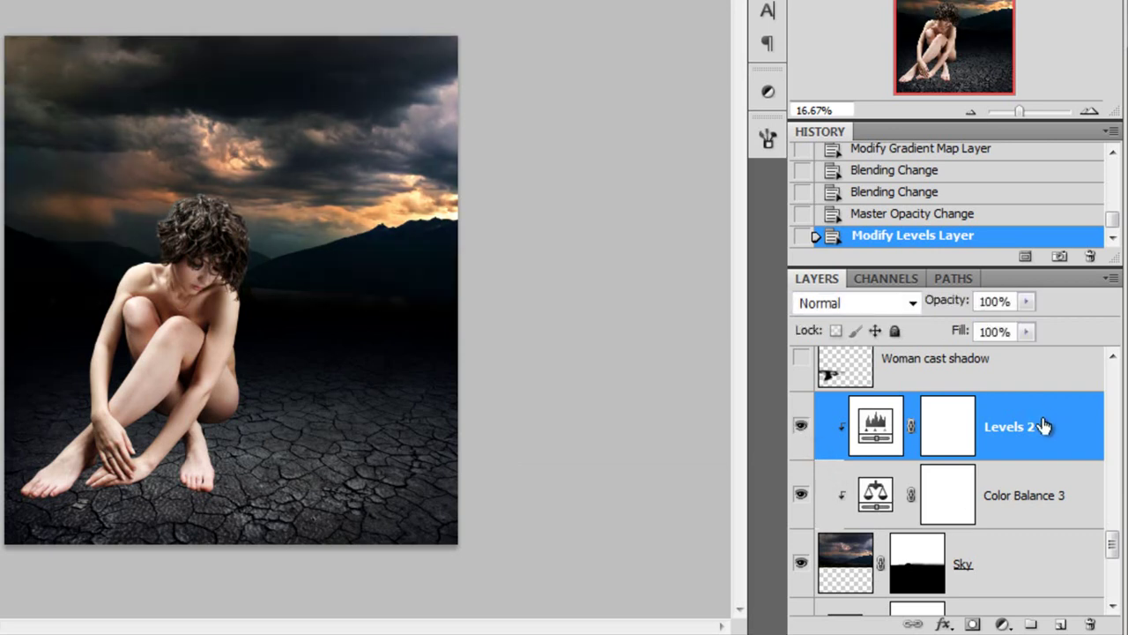
- Compare the scene with and without the Woman layer, leave it visible, and select it
scroll(1042, 427, up, 3)
scroll(1043, 427, down, 3)
scroll(1026, 445, up, 2)
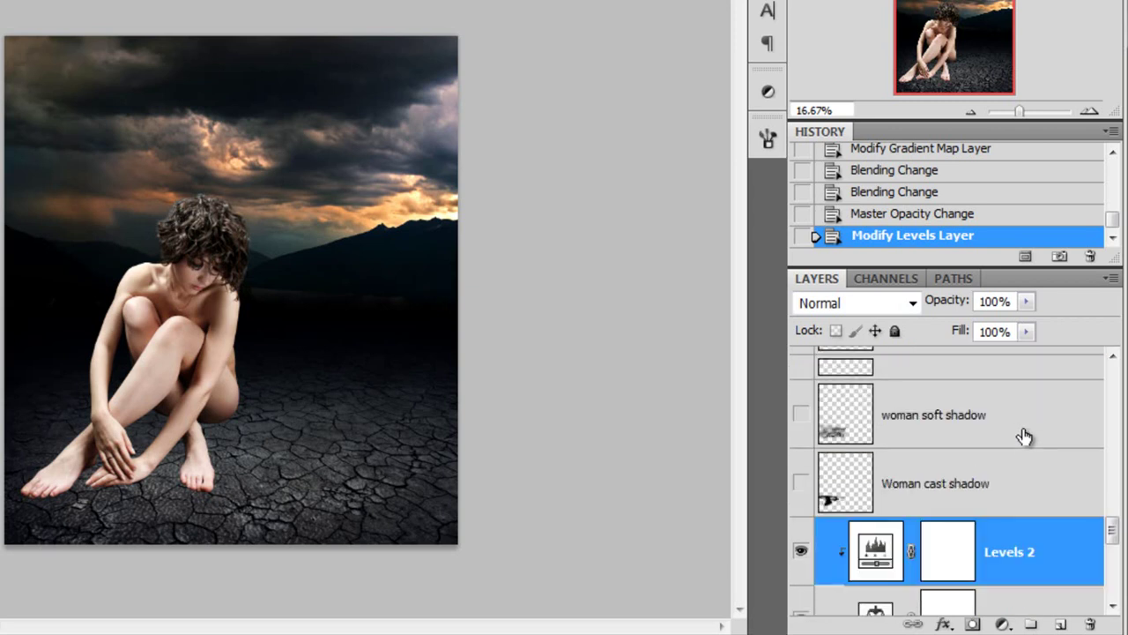
scroll(1025, 432, up, 3)
click(801, 502)
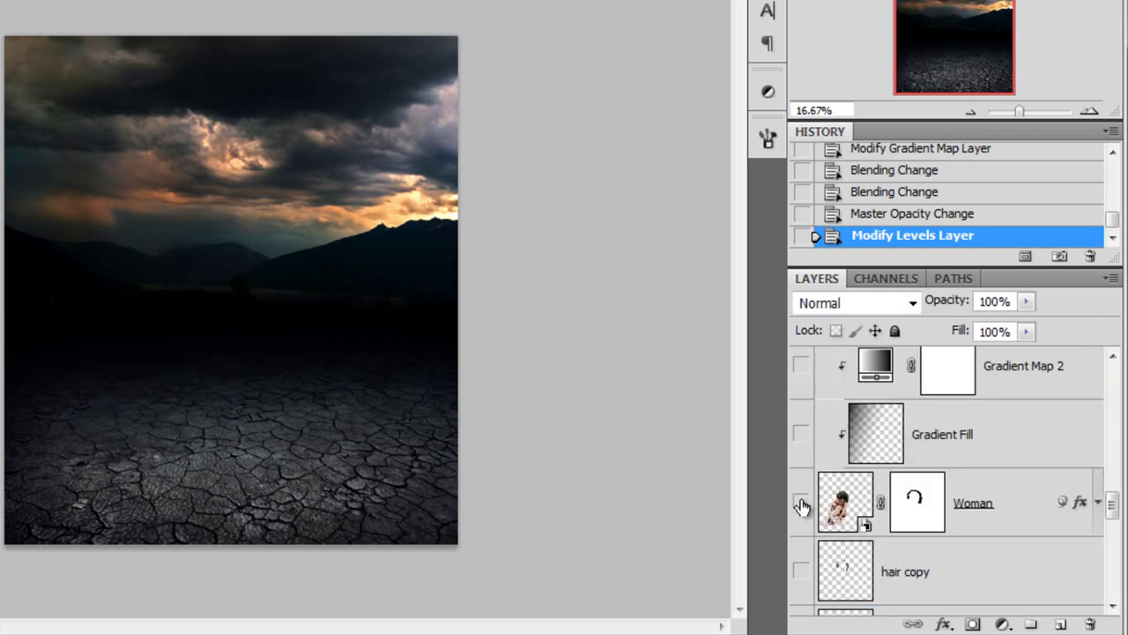
click(802, 504)
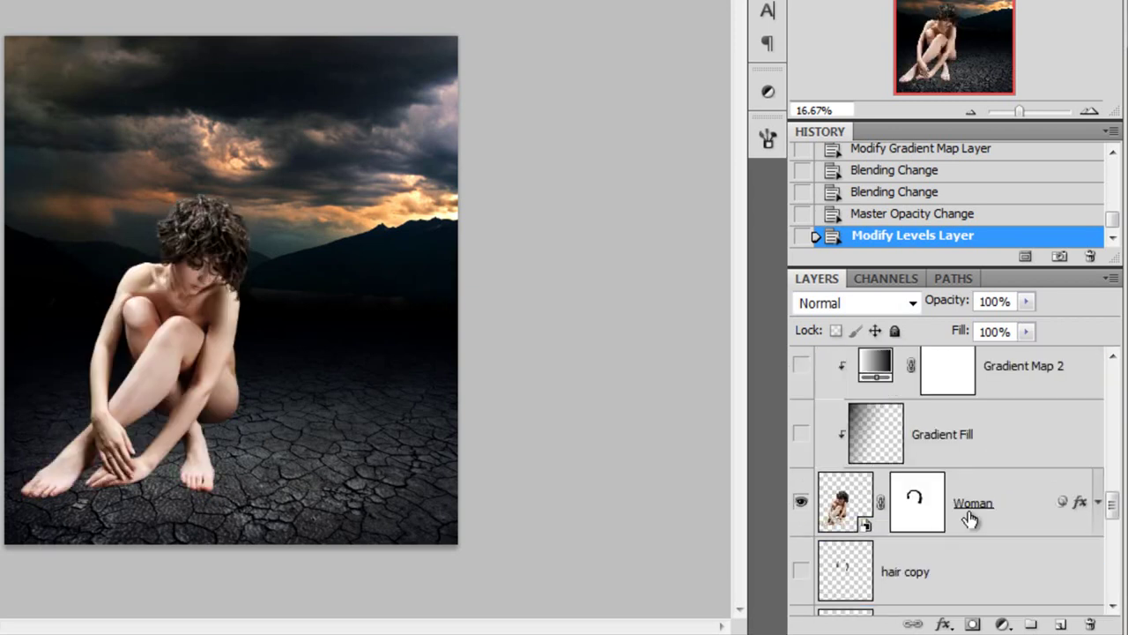
click(1018, 509)
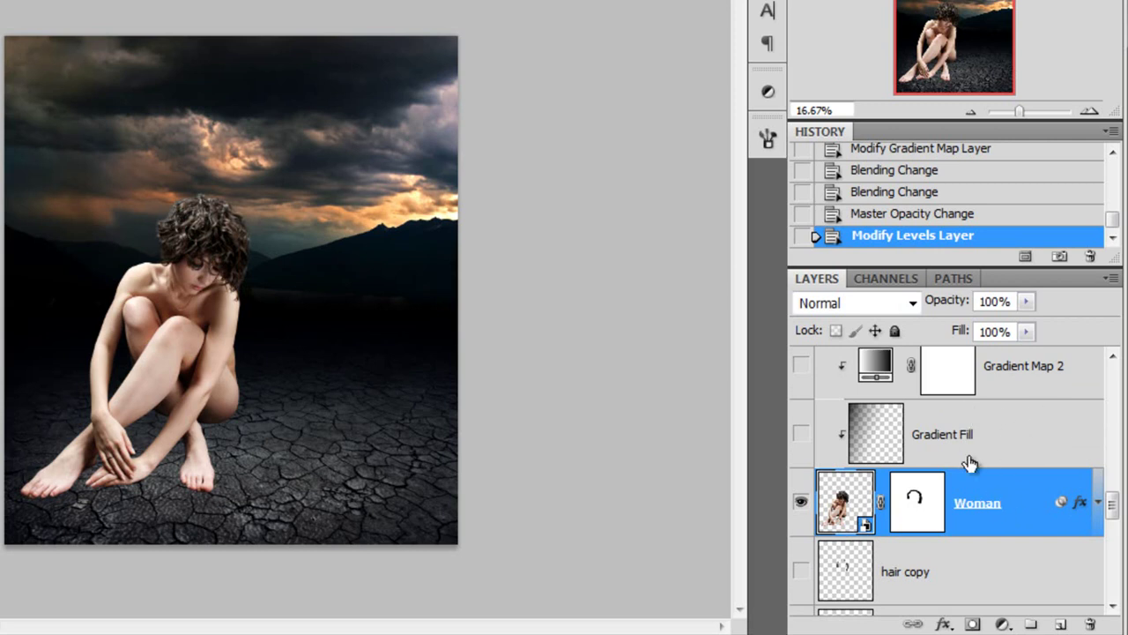
scroll(969, 484, down, 6)
scroll(1005, 441, up, 6)
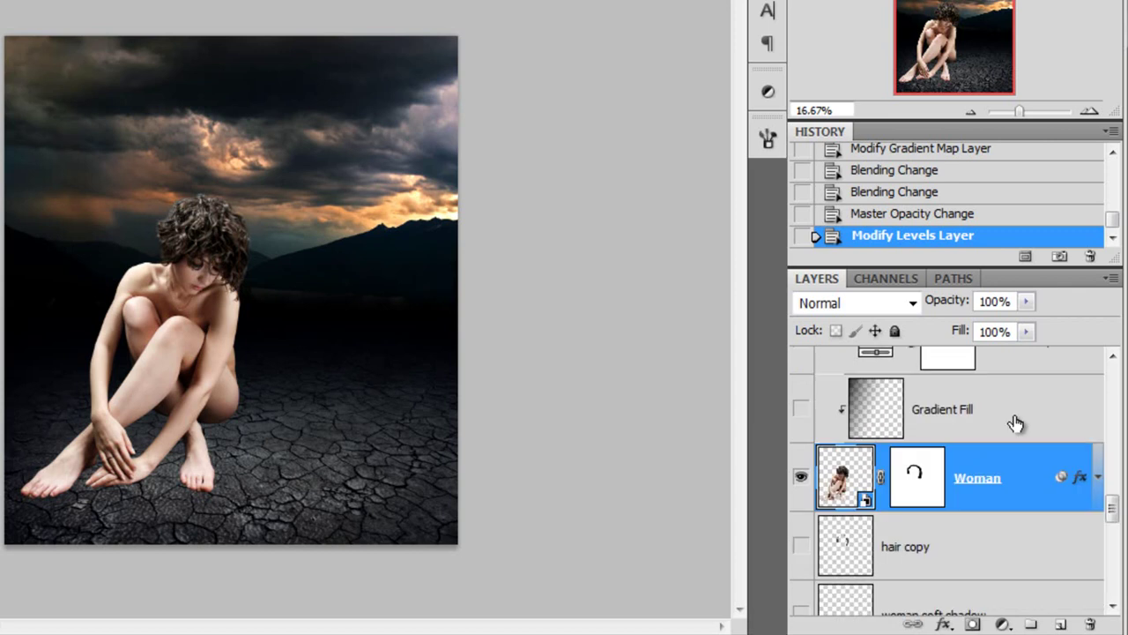
click(1015, 424)
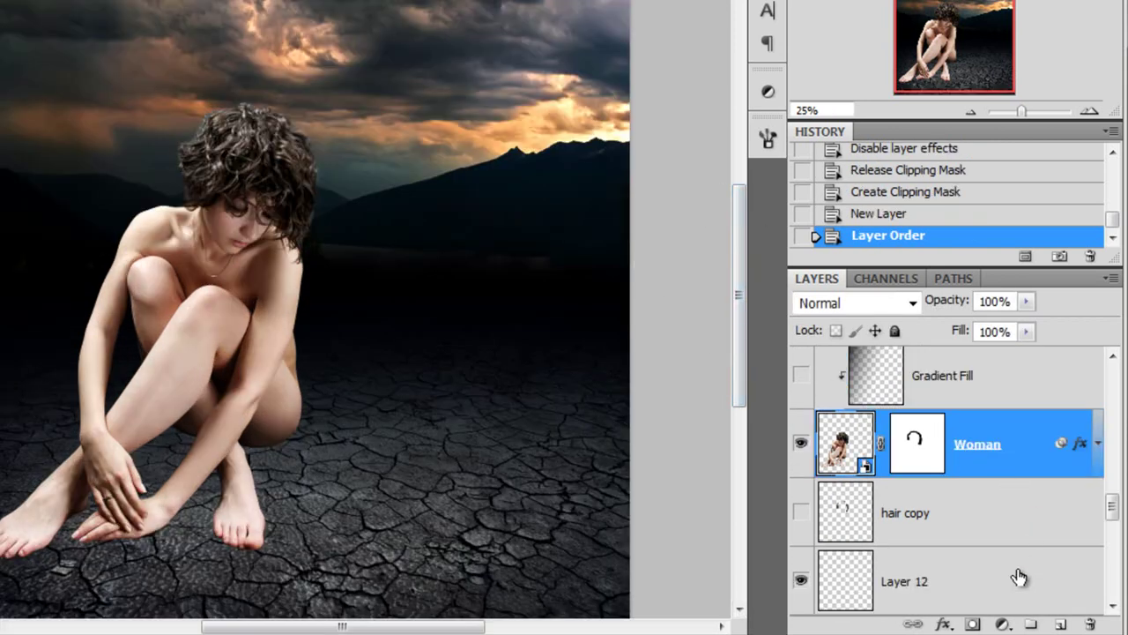
- Add a new empty layer above the Woman layer, clipped to it
click(1060, 624)
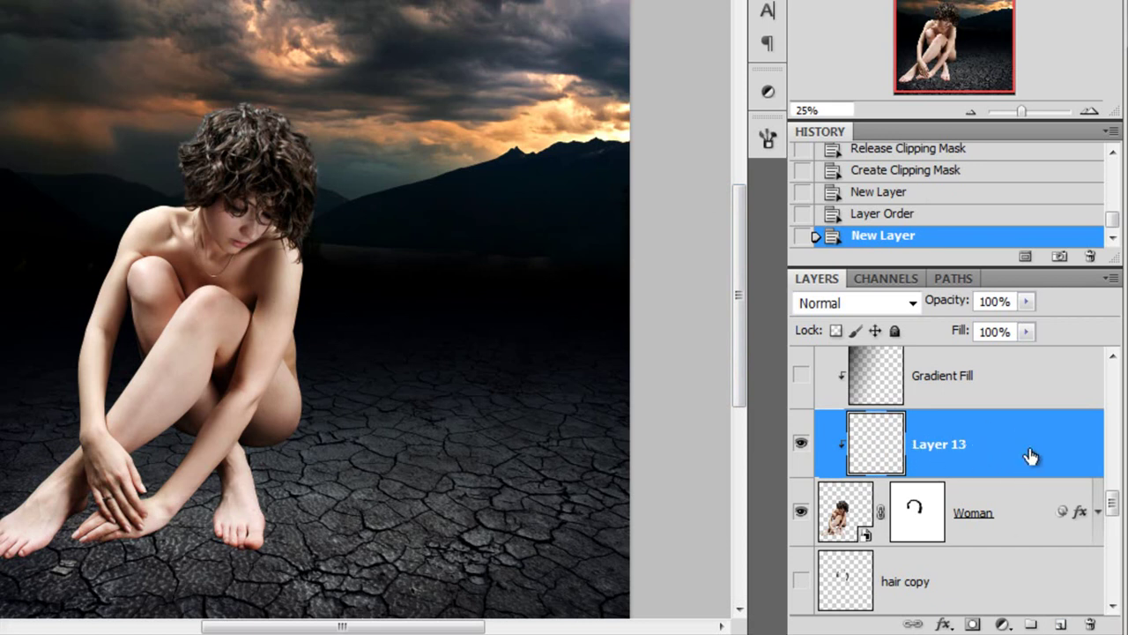
right_click(1001, 444)
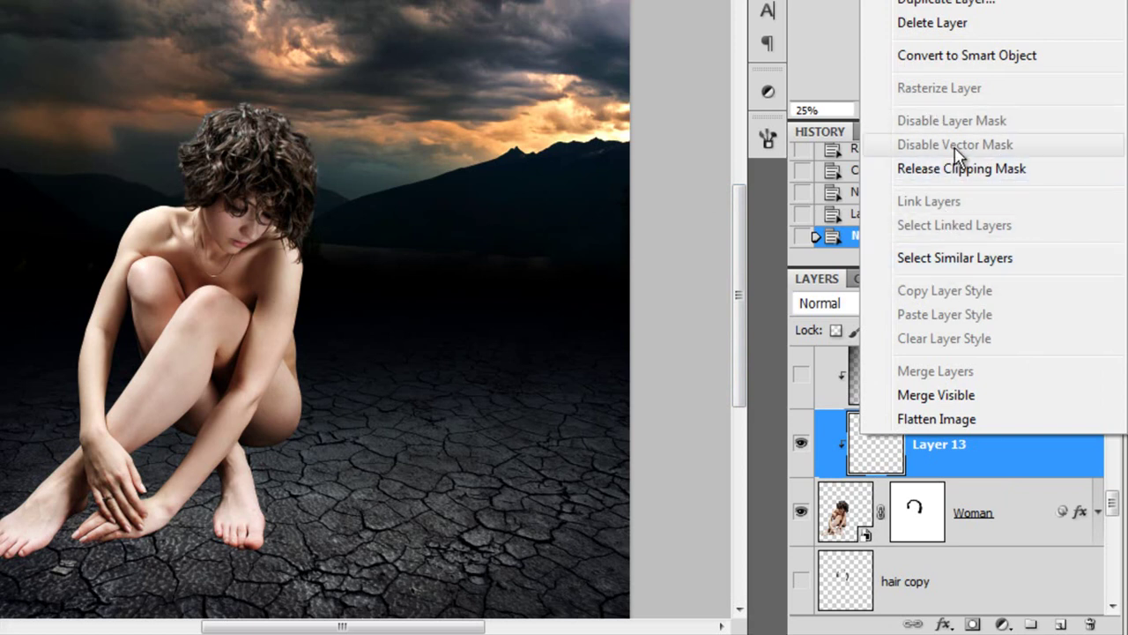
click(996, 453)
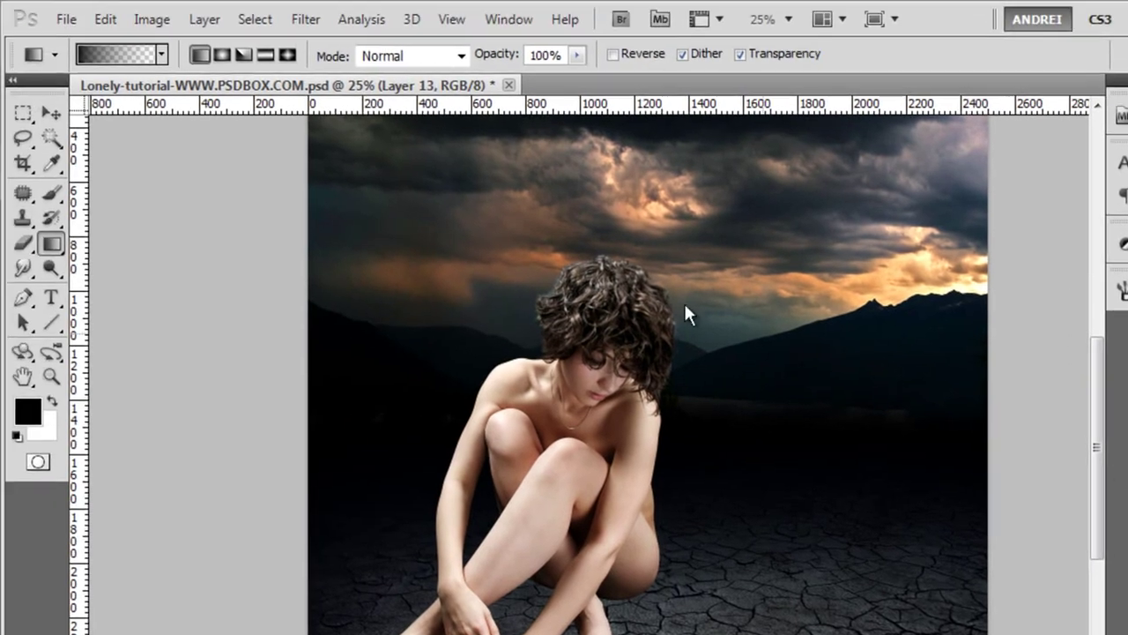
- Draw a black Foreground to Transparent linear gradient on the clipped layer, diagonally from the dark mountains beside the woman to her far arm
click(120, 58)
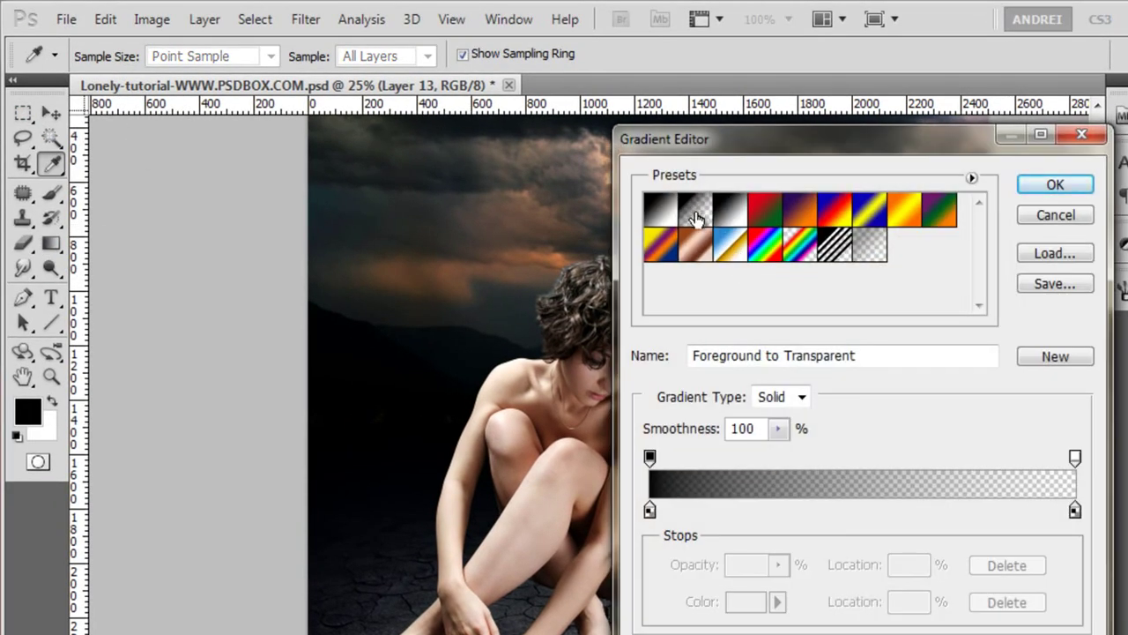
click(1054, 184)
drag(320, 275, 624, 488)
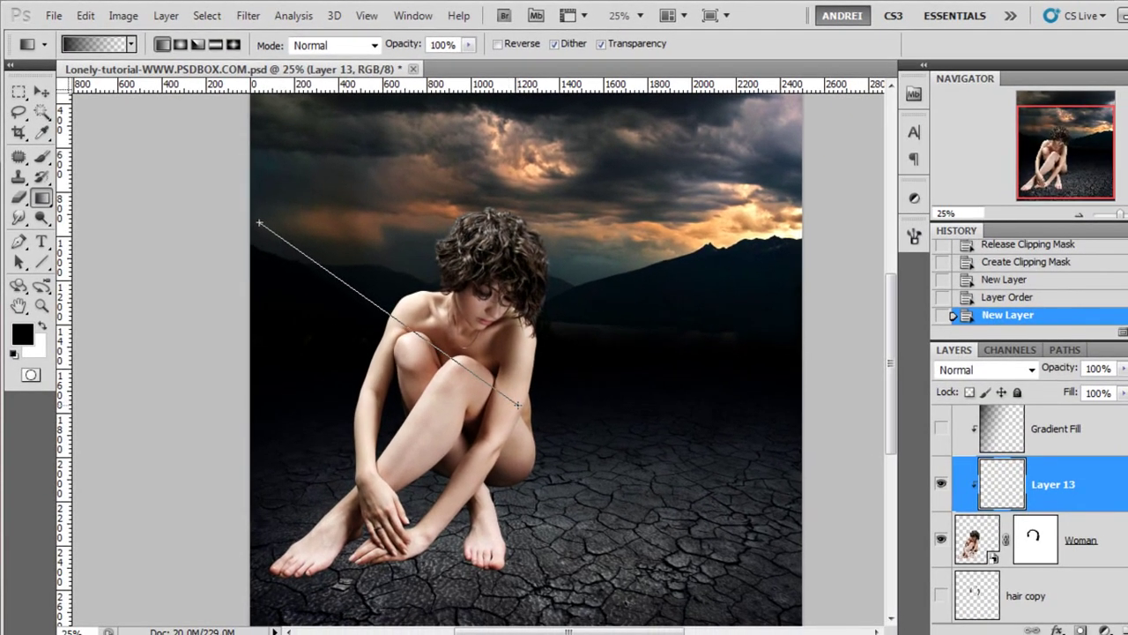
drag(518, 404, 518, 404)
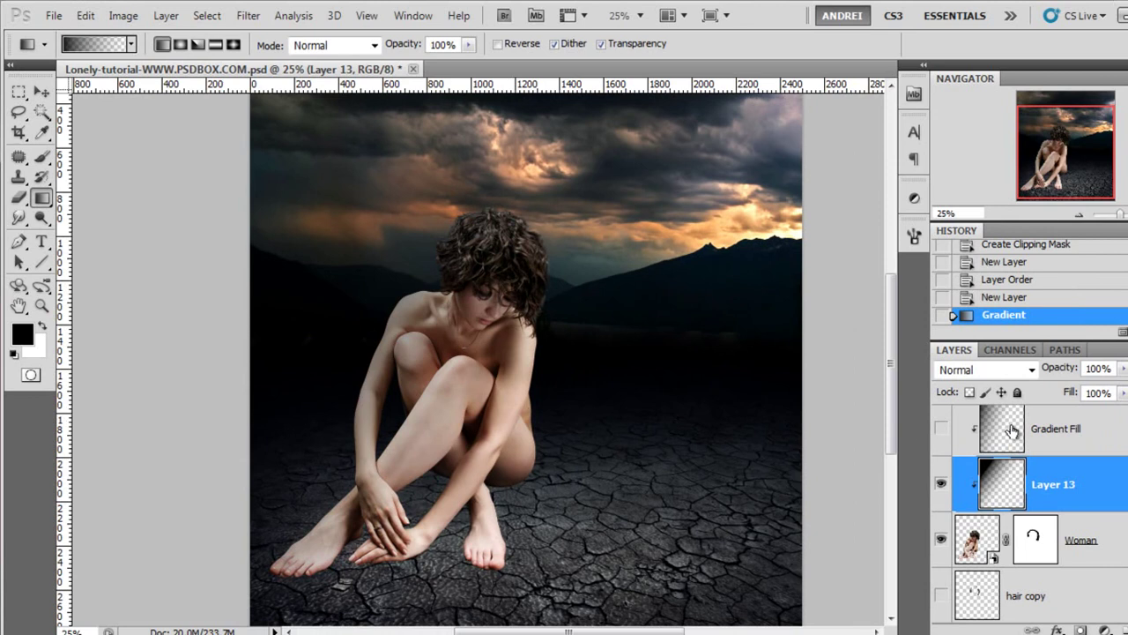
- Set the new gradient layer to Overlay, check the existing Gradient Fill layer for comparison, and reselect the new layer
click(985, 372)
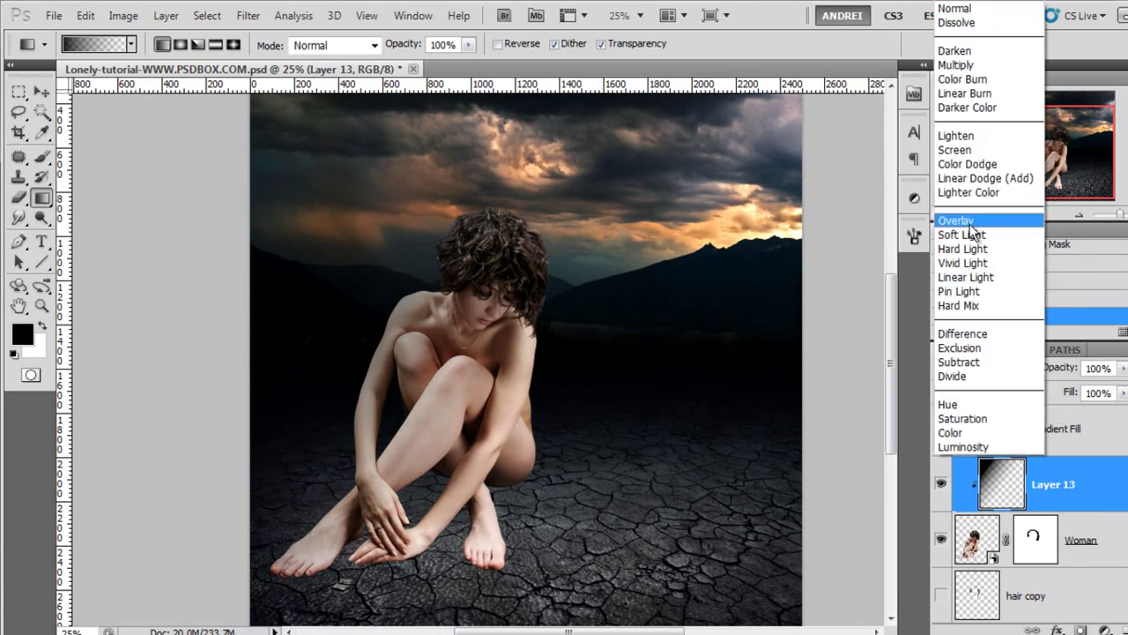
click(968, 222)
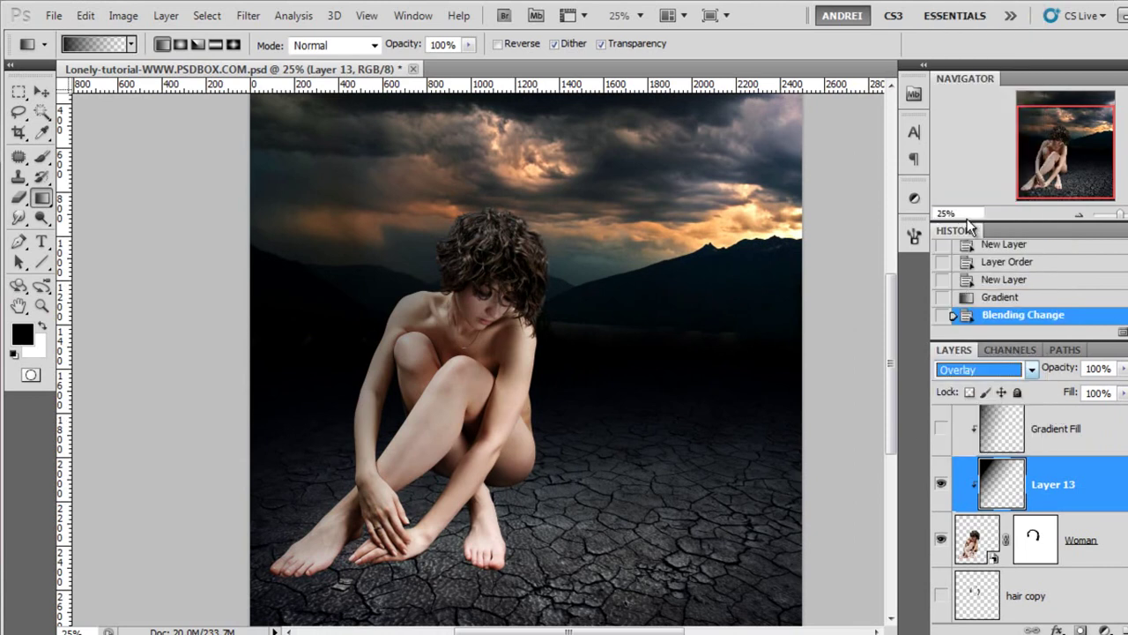
click(1077, 431)
click(941, 432)
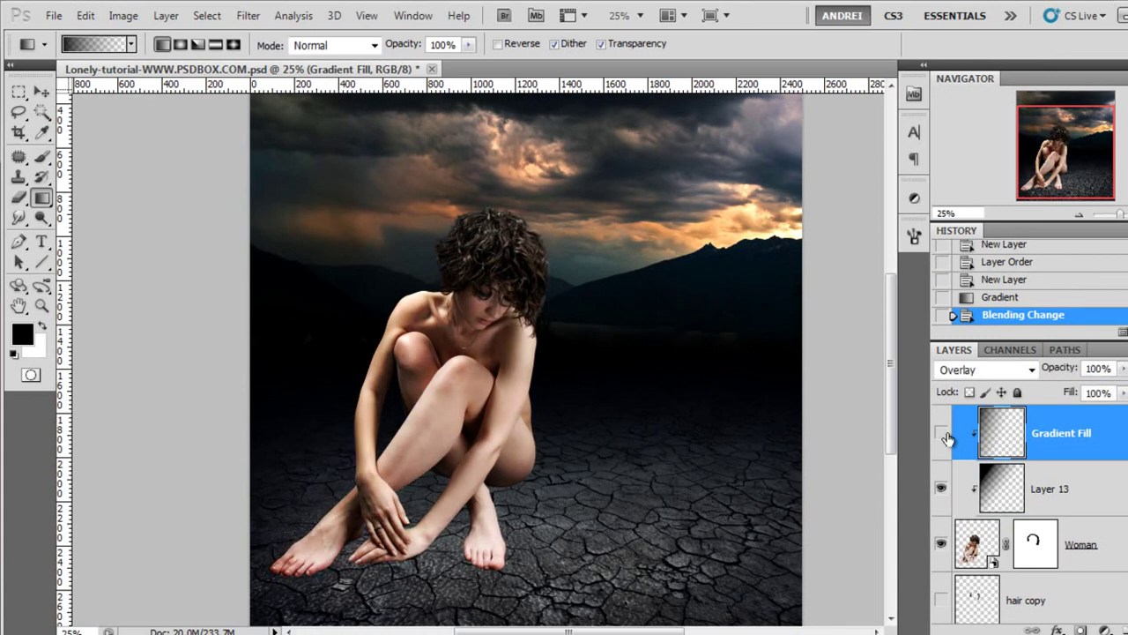
click(946, 434)
click(1091, 488)
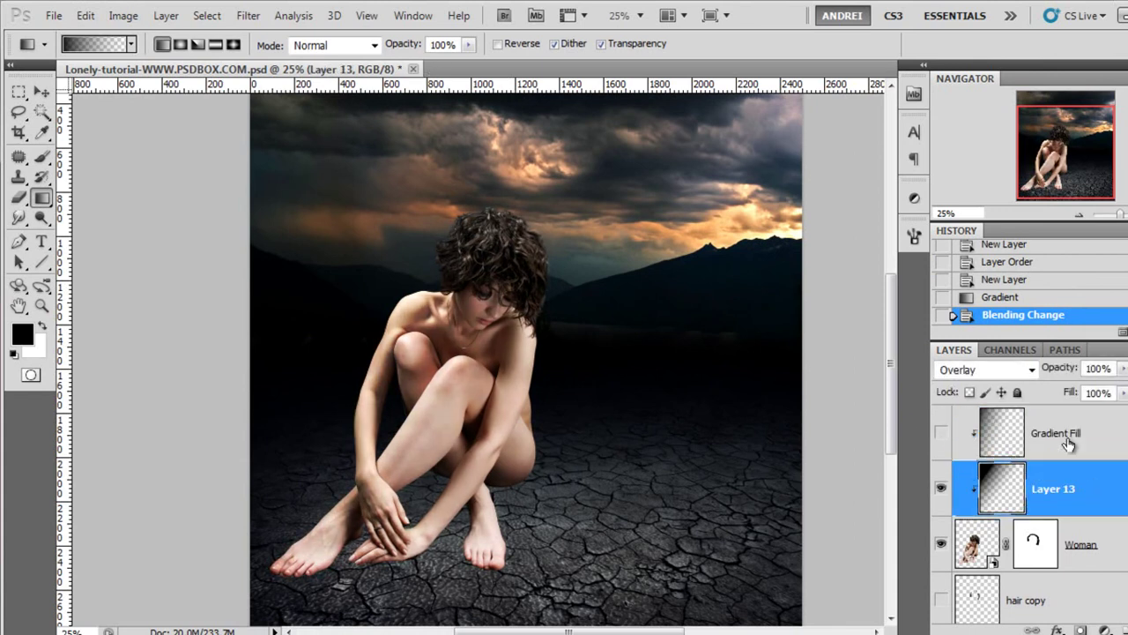
- Try a shifted gradient position and a different opacity on Layer 13, and delete the layer
click(44, 97)
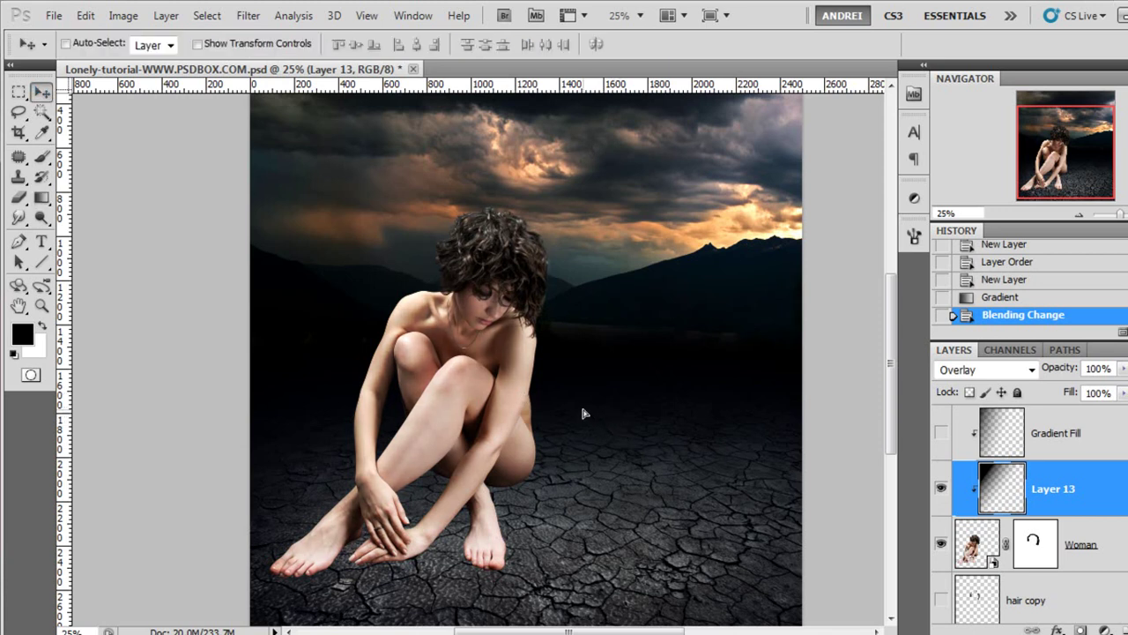
drag(582, 413, 672, 428)
click(1122, 369)
drag(1117, 392, 1101, 392)
drag(1053, 489, 1119, 630)
- Select and show the Gradient Fill layer clipped to the woman, and compare the shading with and without it
click(1101, 436)
click(940, 435)
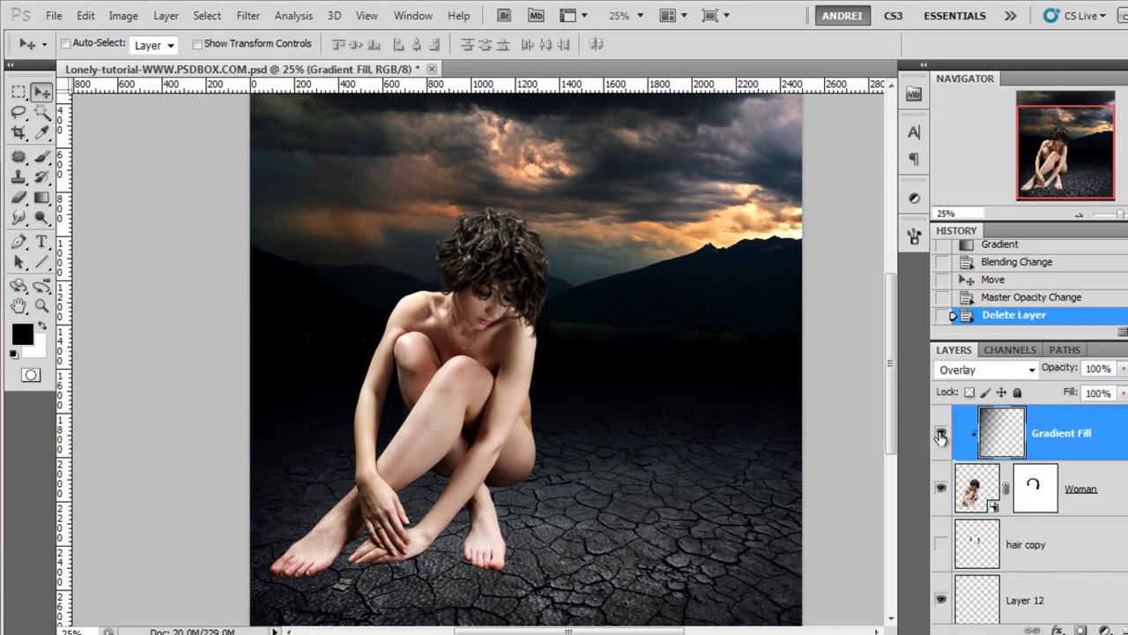
click(940, 435)
click(940, 435)
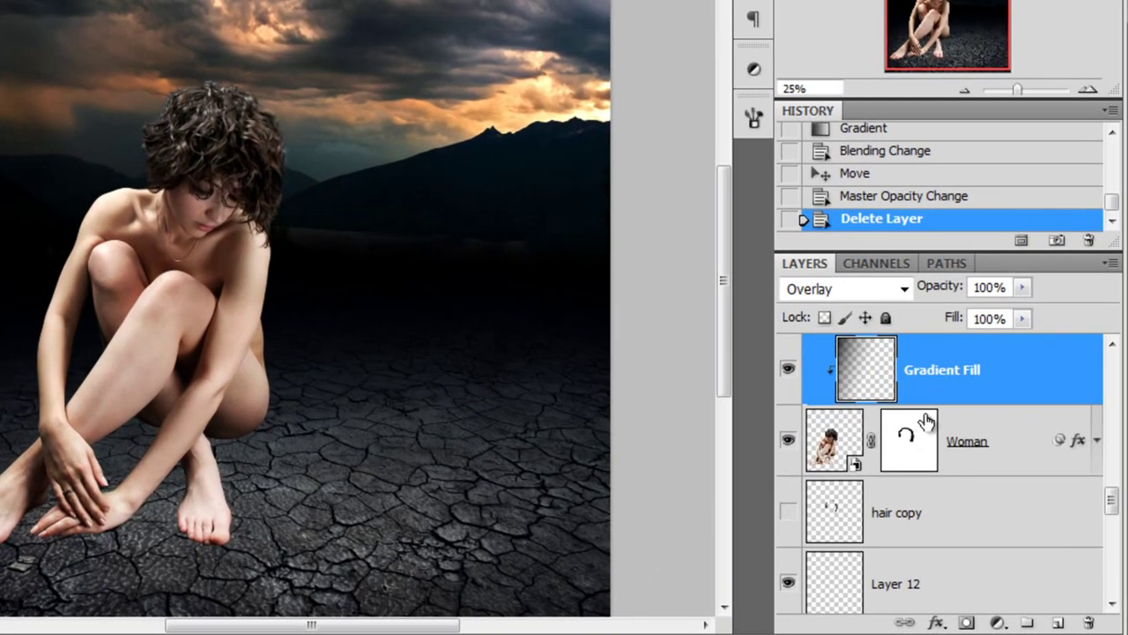
- Enable the layer effects on the Woman layer, switch on its Inner Shadow and open that effect's settings
scroll(1013, 419, up, 1)
scroll(1020, 436, down, 1)
click(1031, 451)
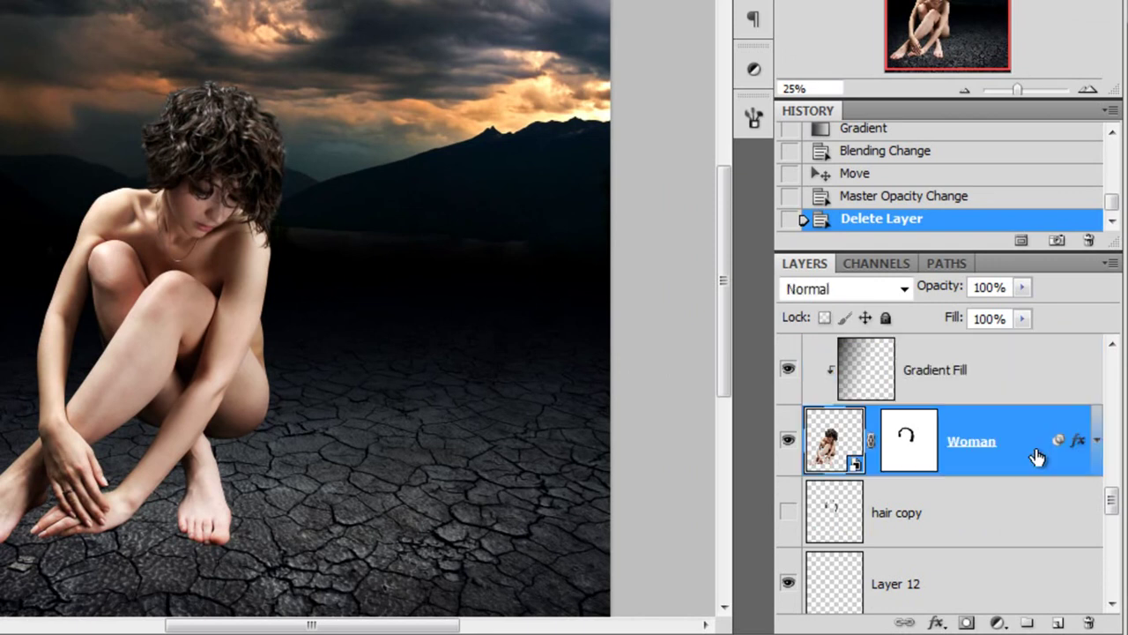
click(1097, 440)
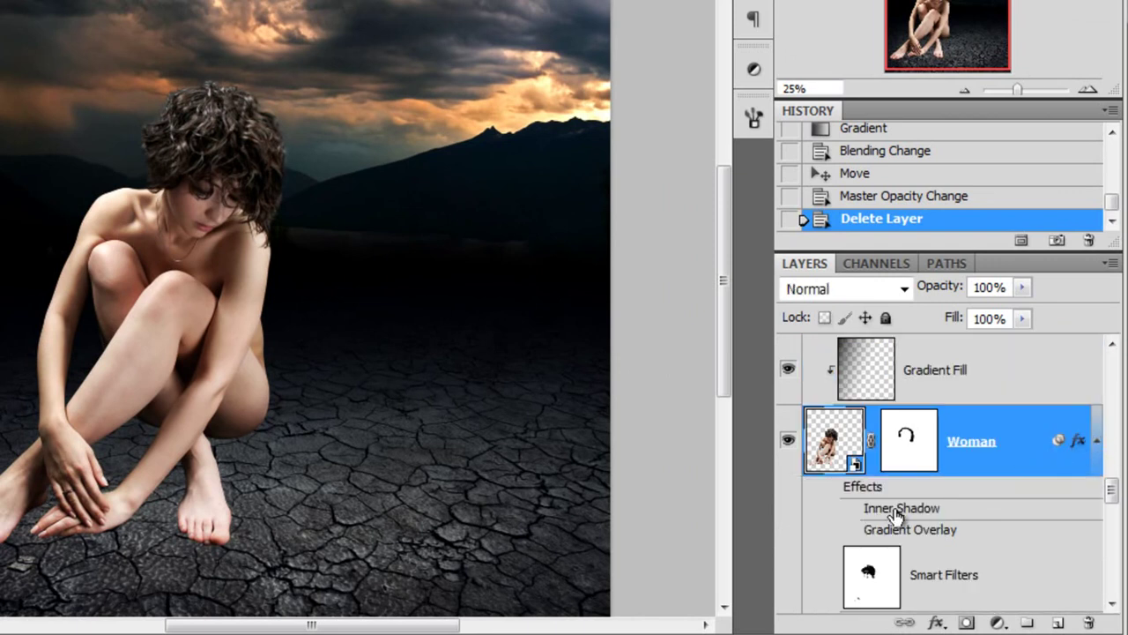
click(831, 487)
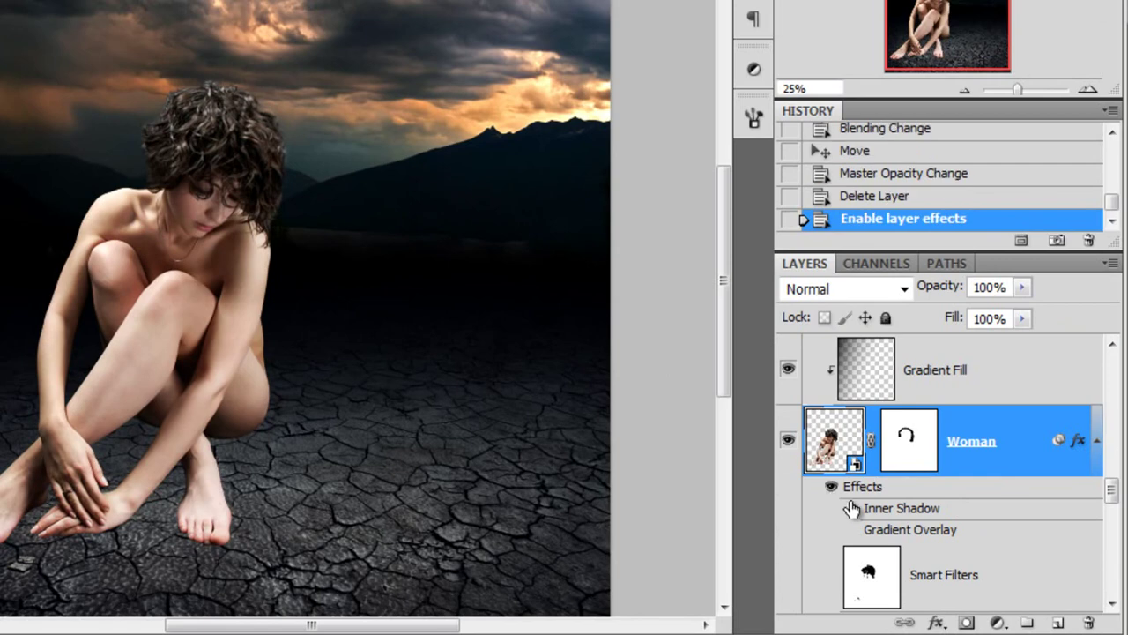
double_click(907, 509)
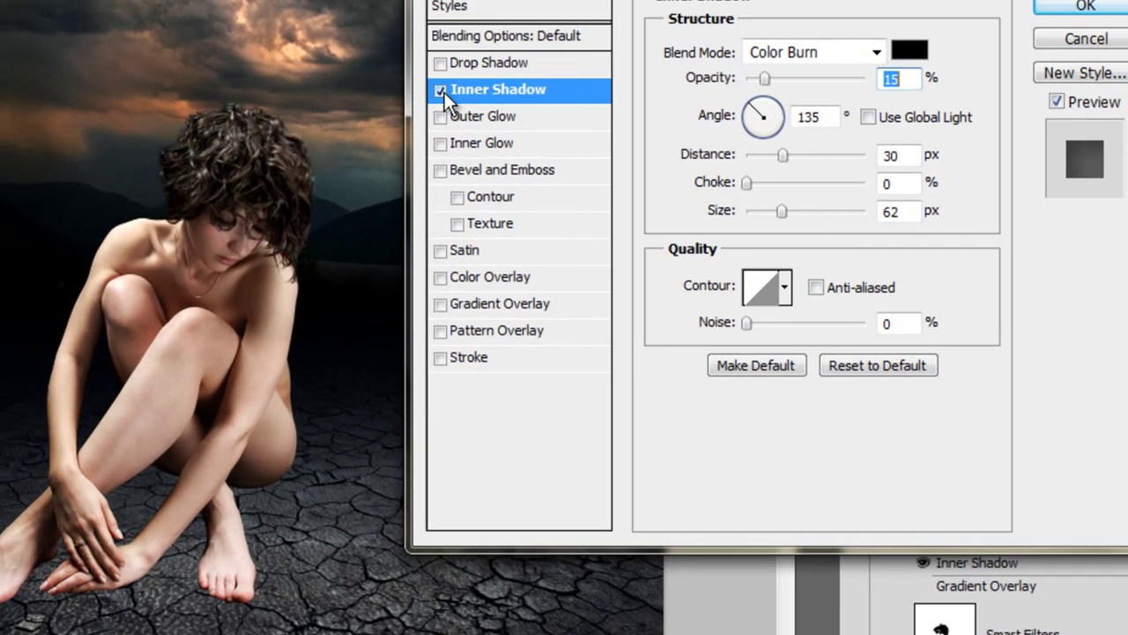
- Compare the woman's edges with and without the Inner Shadow, leaving the effect enabled
click(403, 68)
click(489, 118)
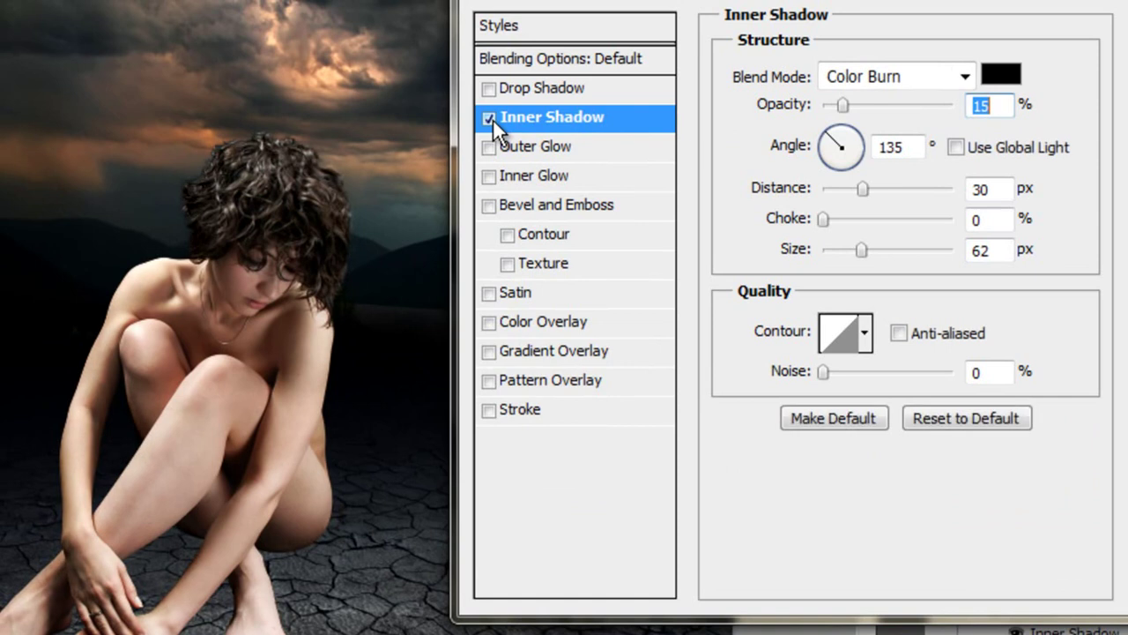
click(489, 118)
click(490, 118)
click(488, 118)
click(493, 118)
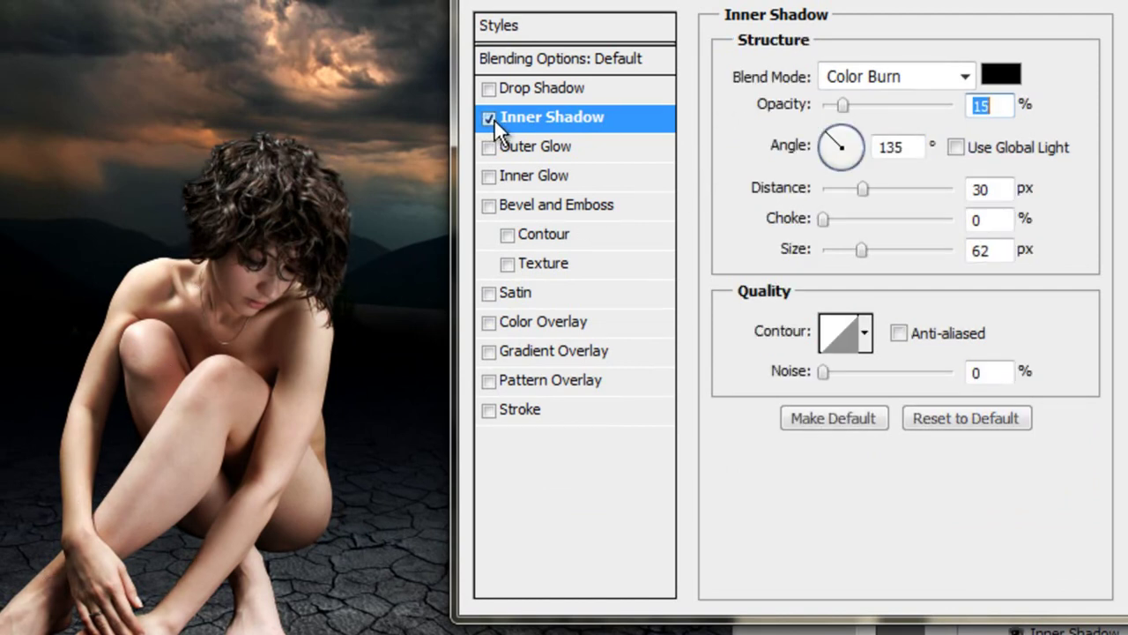
- Check the Inner Shadow's color and angle, and set its opacity to 18%
click(1005, 78)
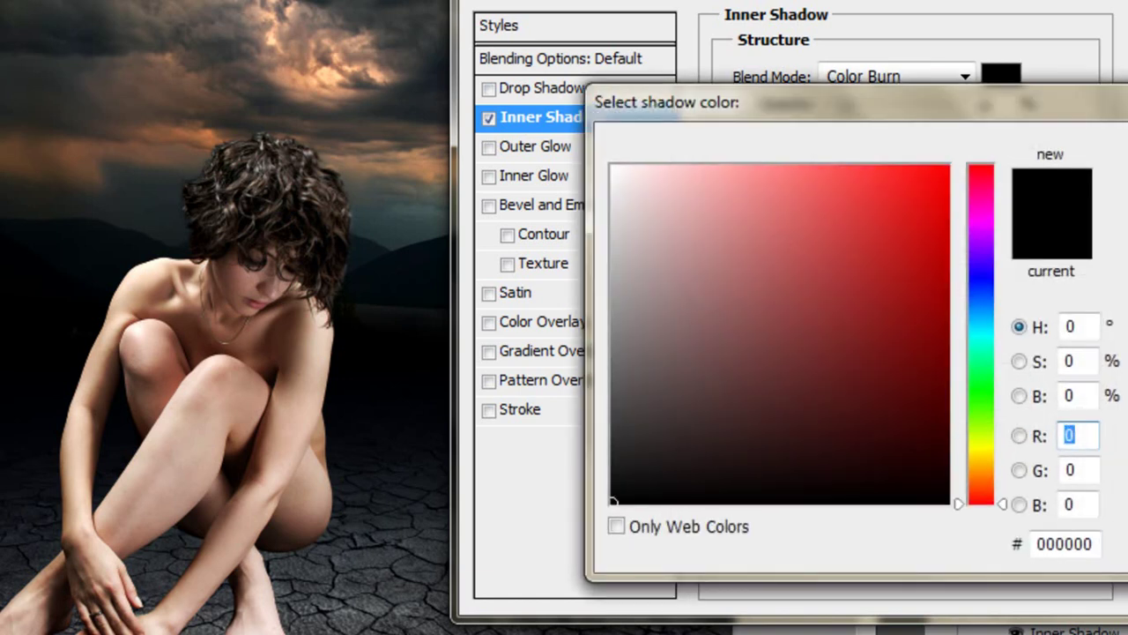
key(Escape)
drag(841, 108, 847, 100)
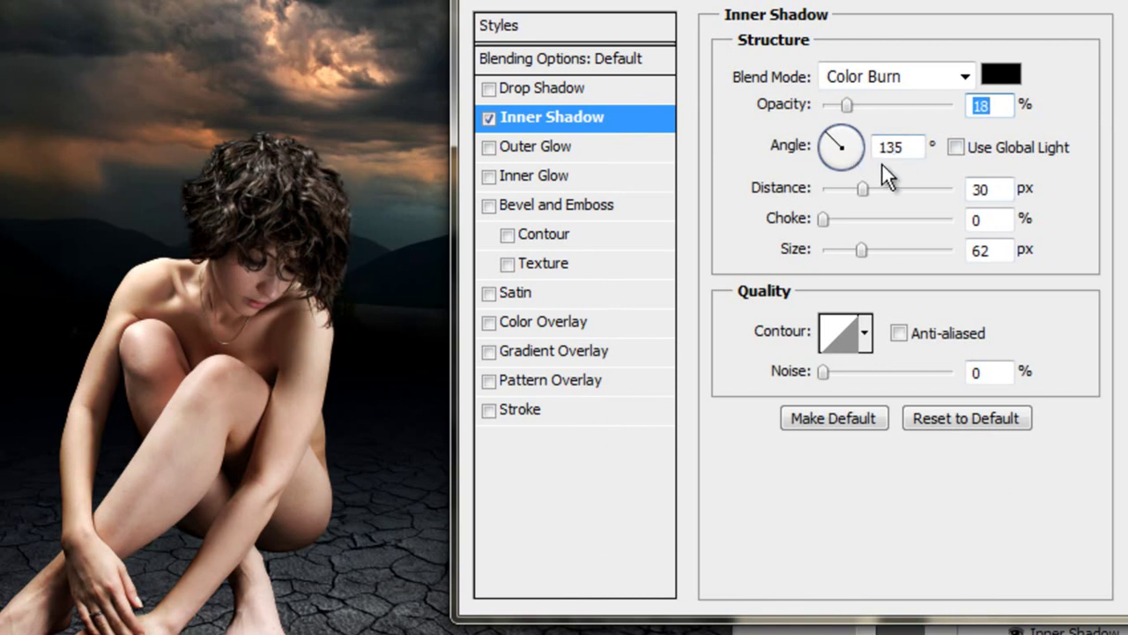
double_click(917, 147)
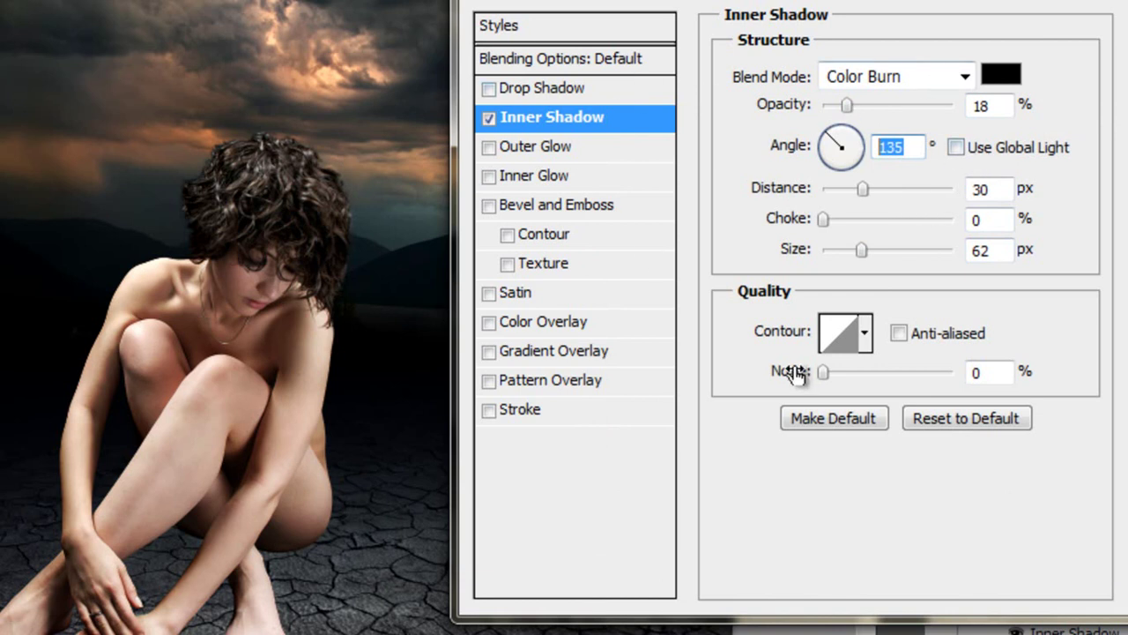
drag(705, 0, 713, 25)
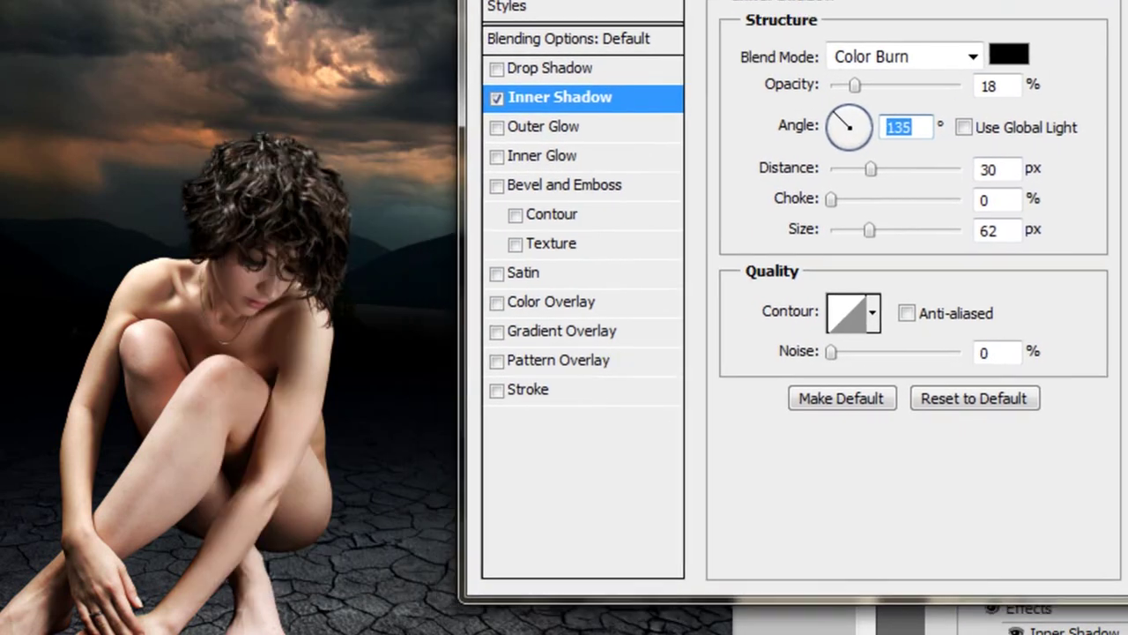
- Enable the Gradient Overlay effect and inspect its gradient's first color stop, keeping the black-to-transparent gradient
click(538, 333)
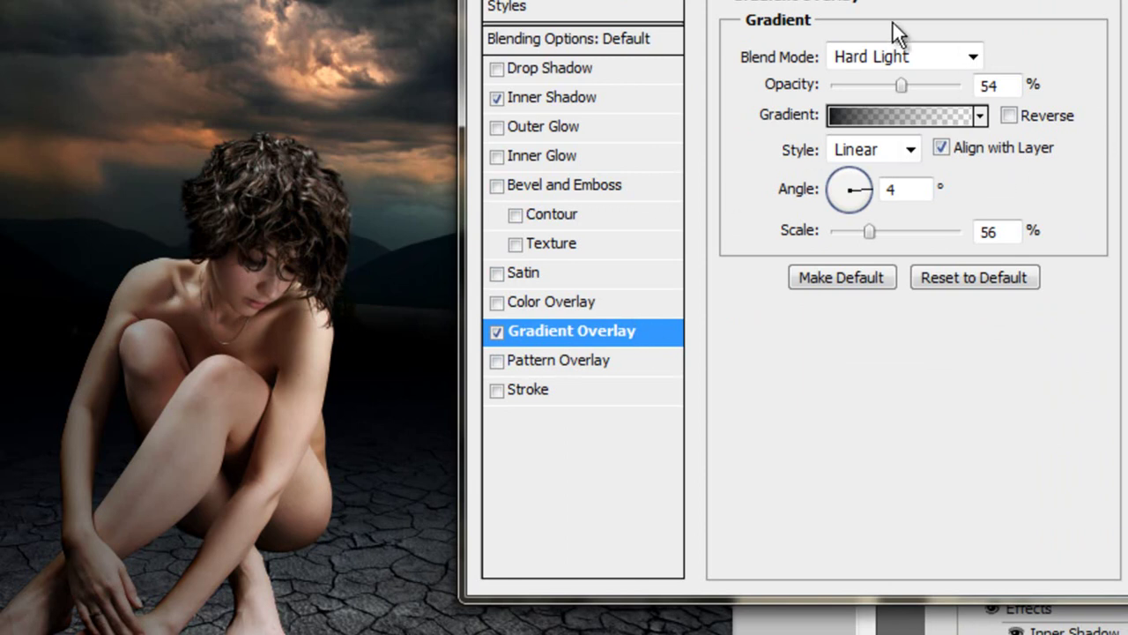
click(886, 115)
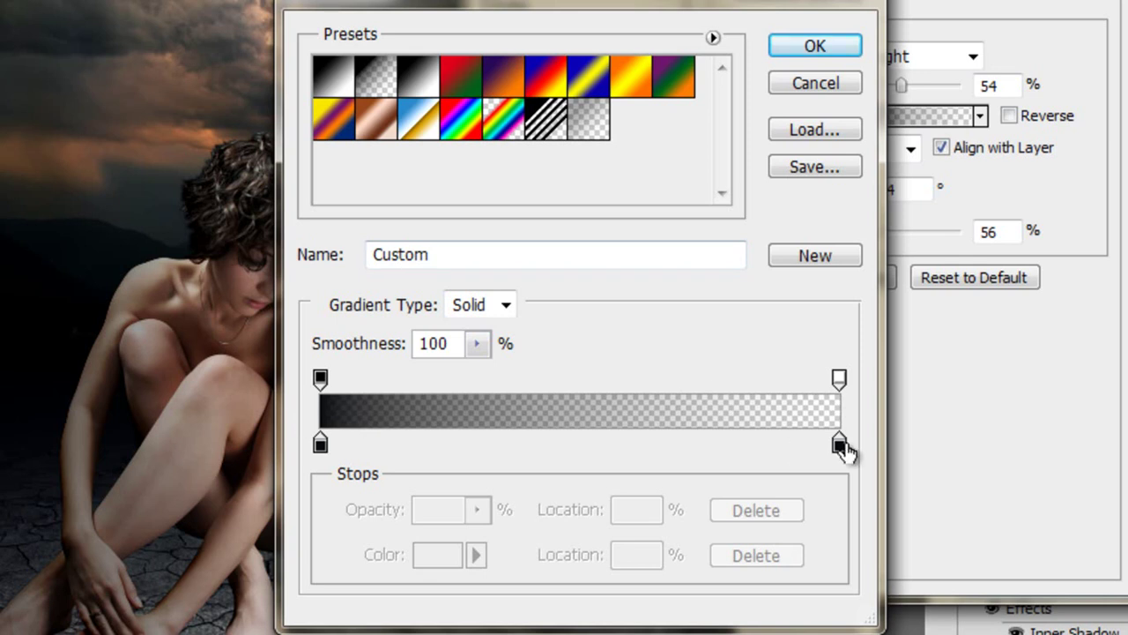
click(320, 443)
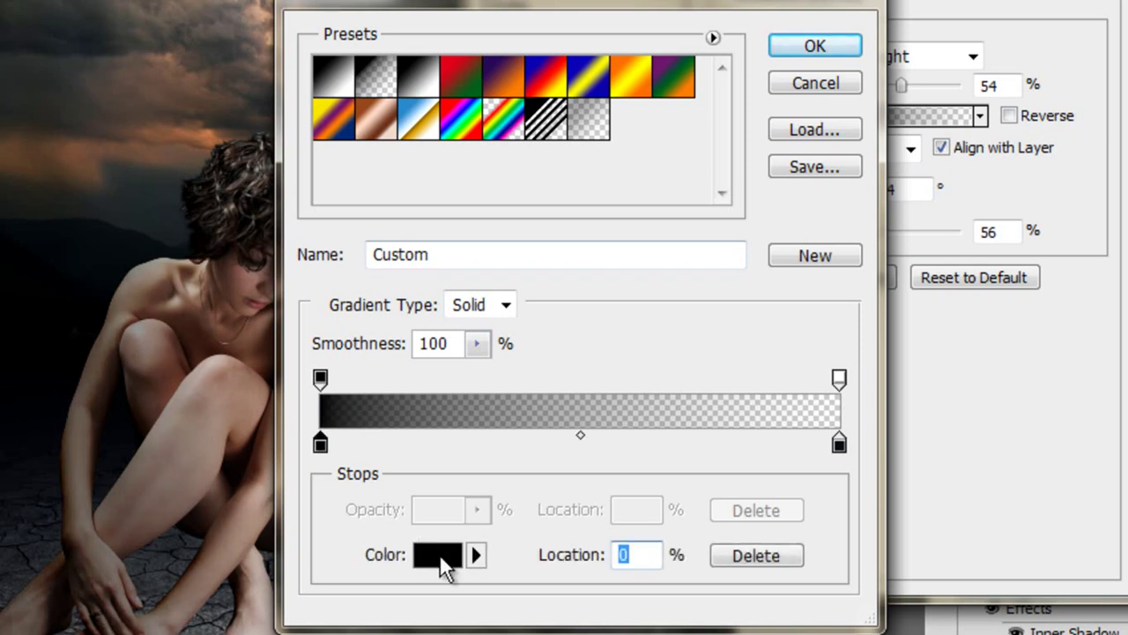
click(437, 555)
key(Return)
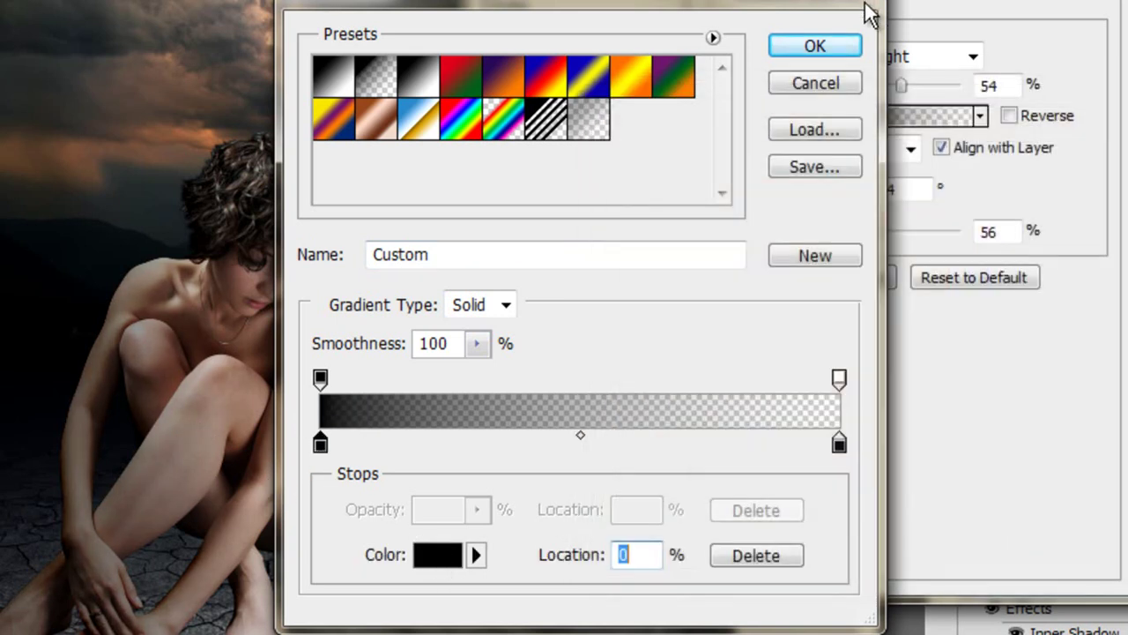
click(825, 42)
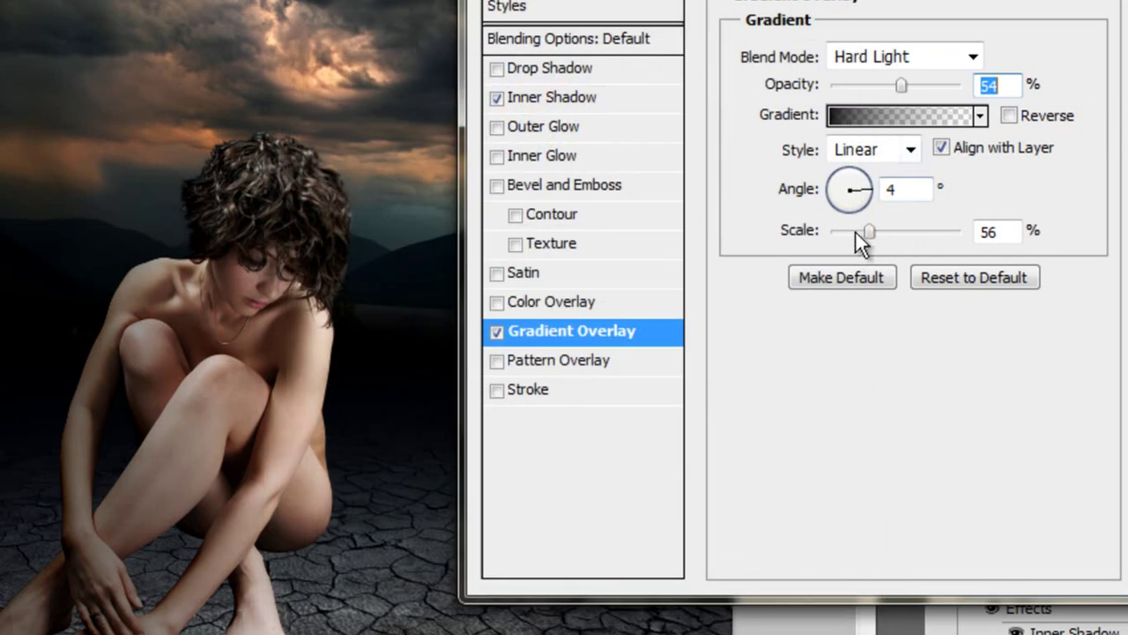
- Set the Gradient Overlay's angle to -25° and scale to 53%, and apply the layer style
drag(875, 186, 872, 201)
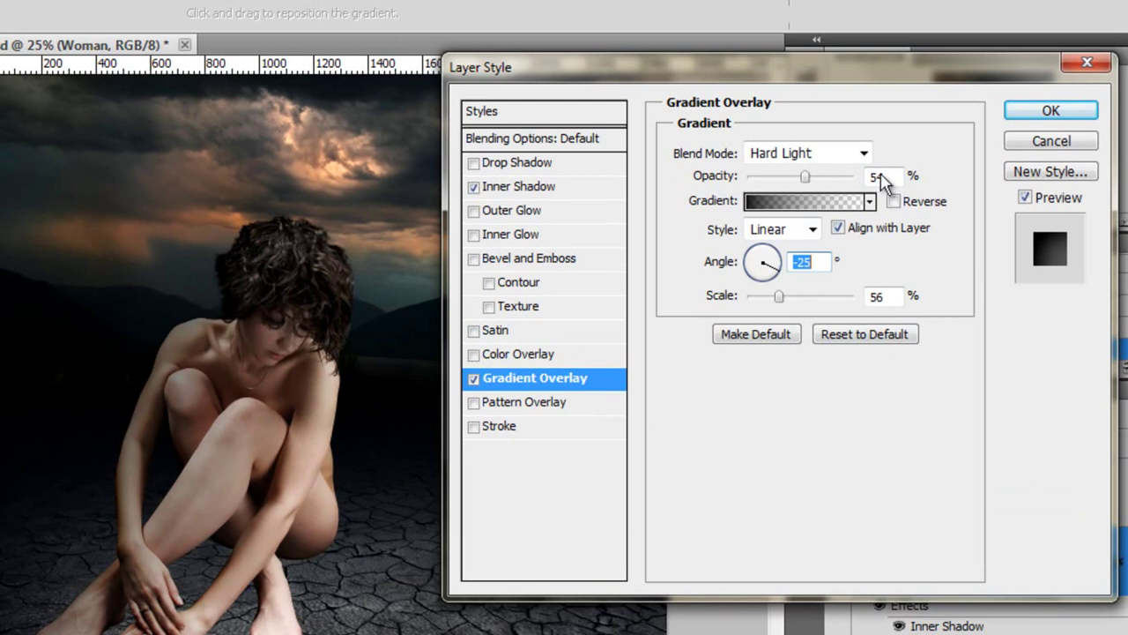
drag(778, 299, 775, 300)
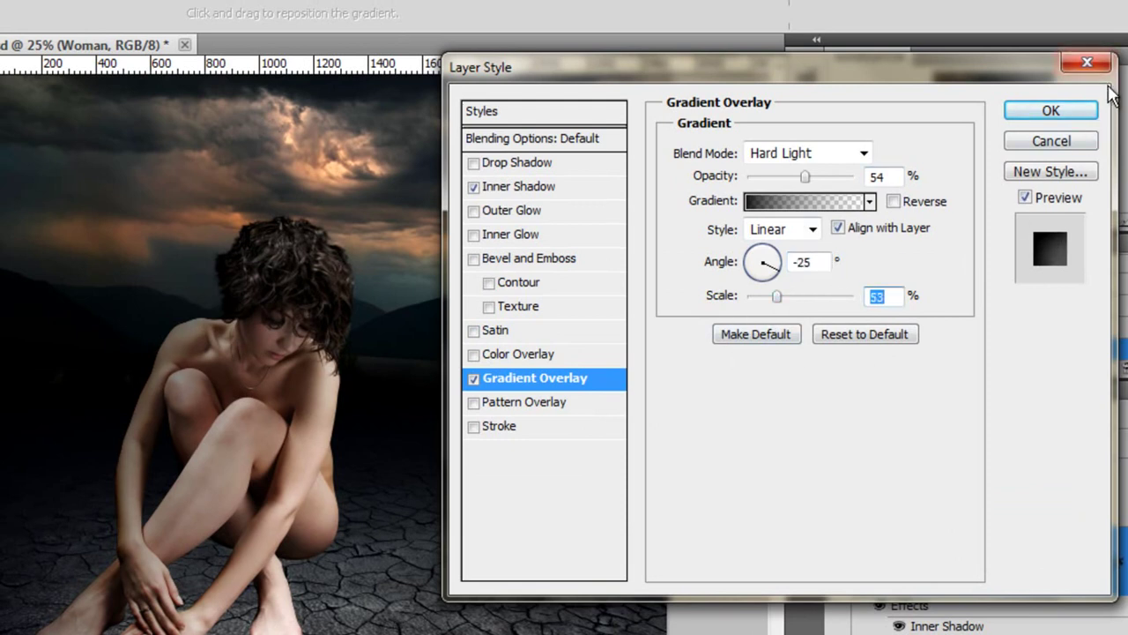
click(1051, 112)
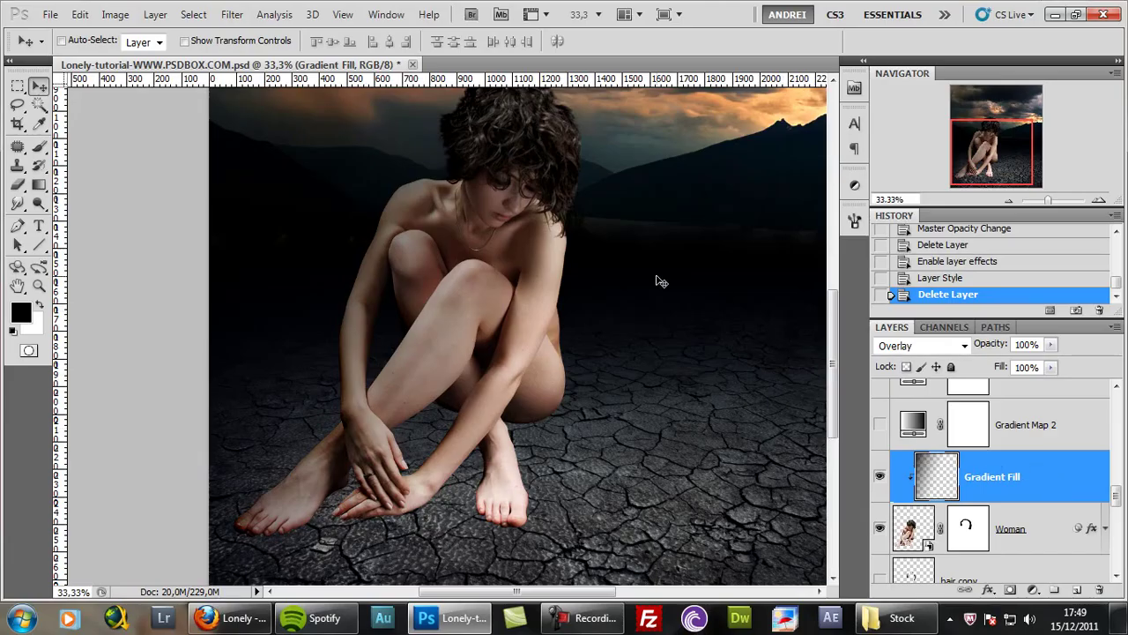
- Look over the hidden woman shadow layers, and duplicate the Woman layer directly beneath the original
drag(1118, 497, 1119, 511)
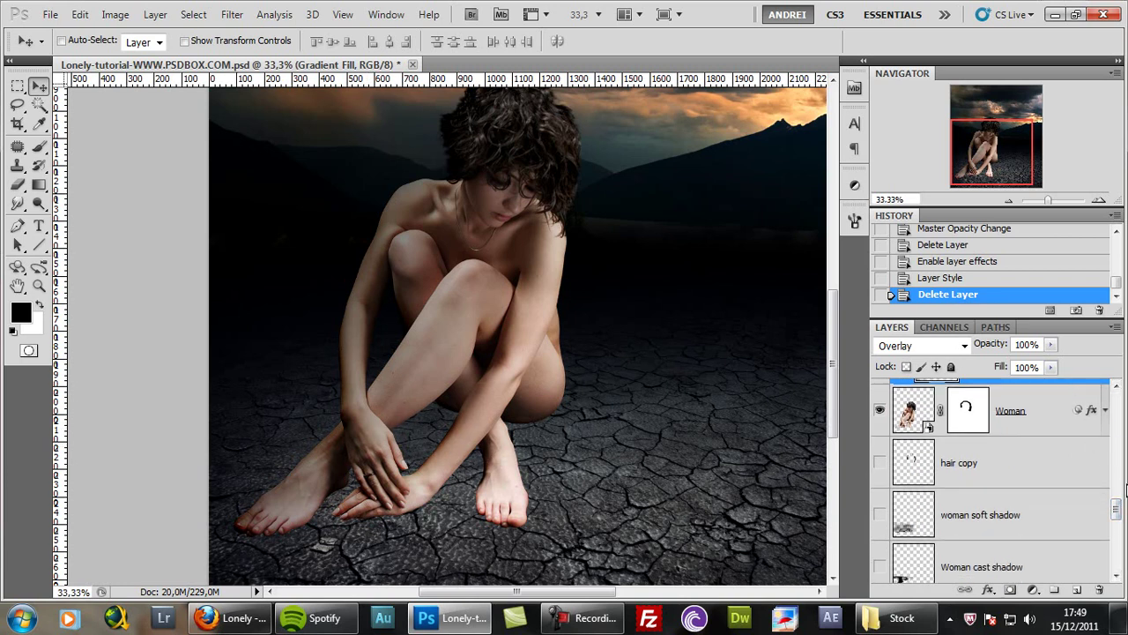
drag(1117, 511, 1118, 518)
click(1018, 456)
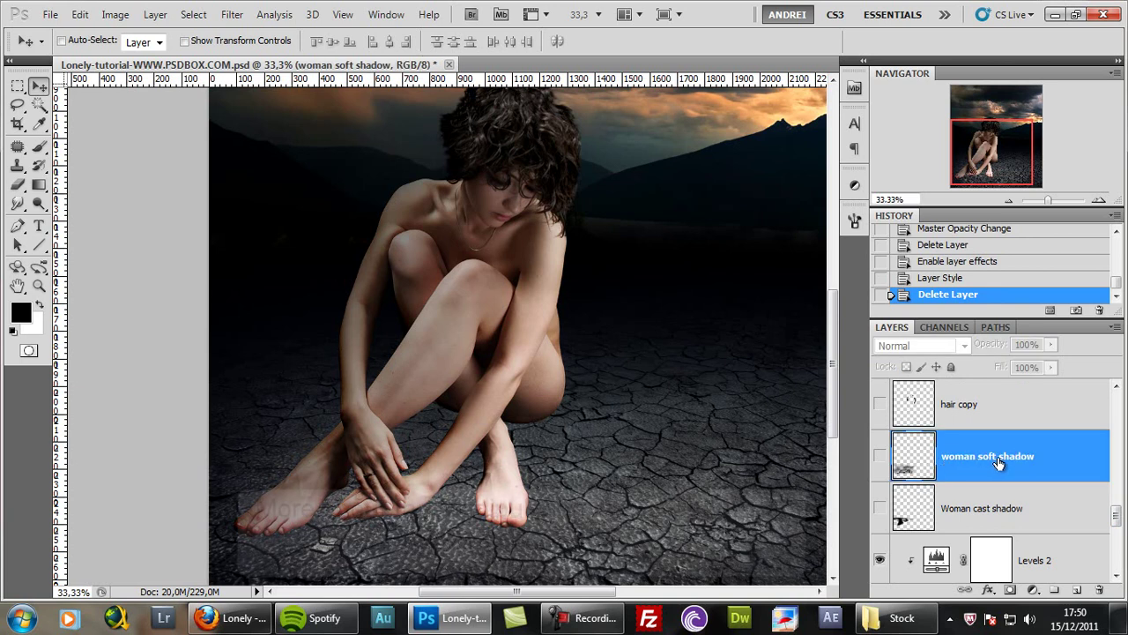
click(1048, 522)
scroll(1050, 509, up, 3)
click(1048, 478)
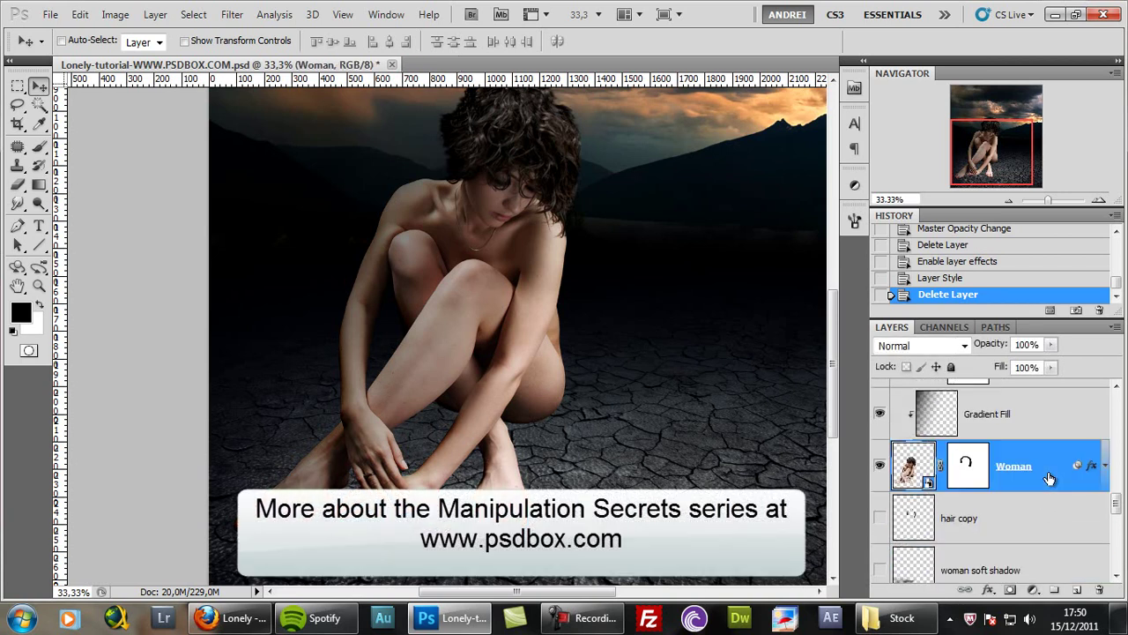
drag(1055, 485, 1045, 515)
- Rasterize the Woman copy layer, remove its layer effects and apply its layer mask
right_click(1039, 513)
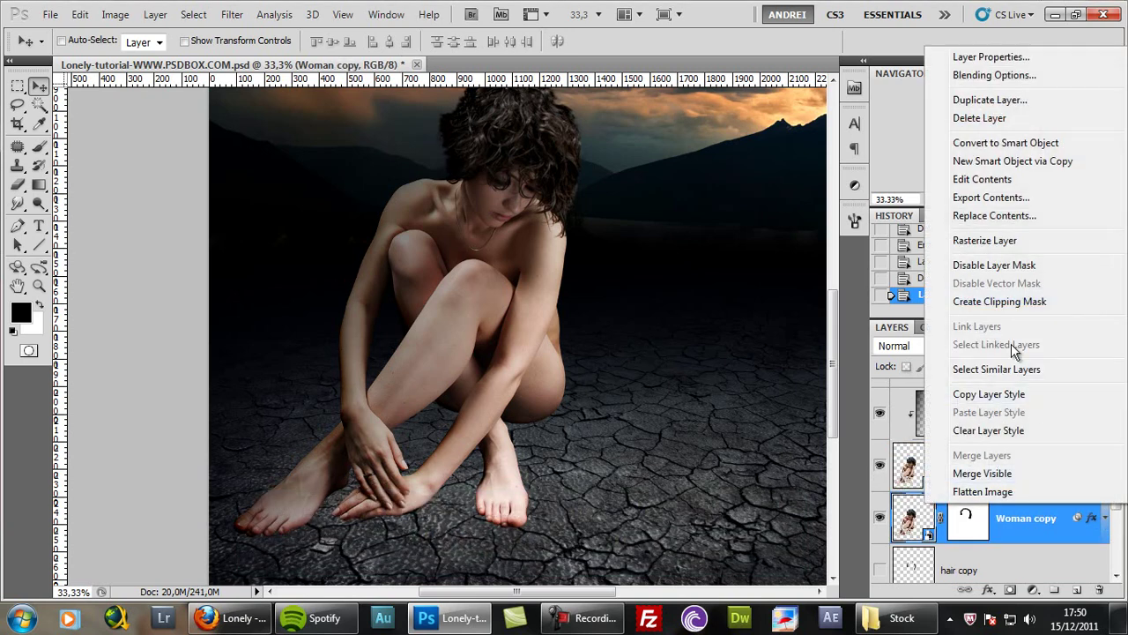
click(996, 239)
drag(1093, 553, 1094, 631)
right_click(939, 531)
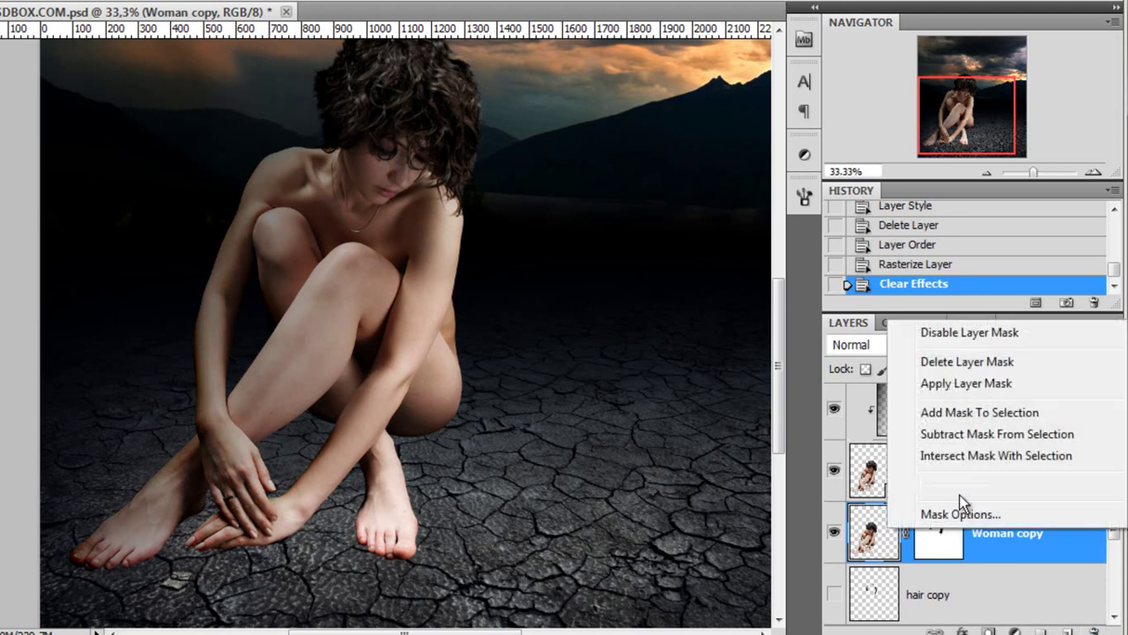
click(981, 385)
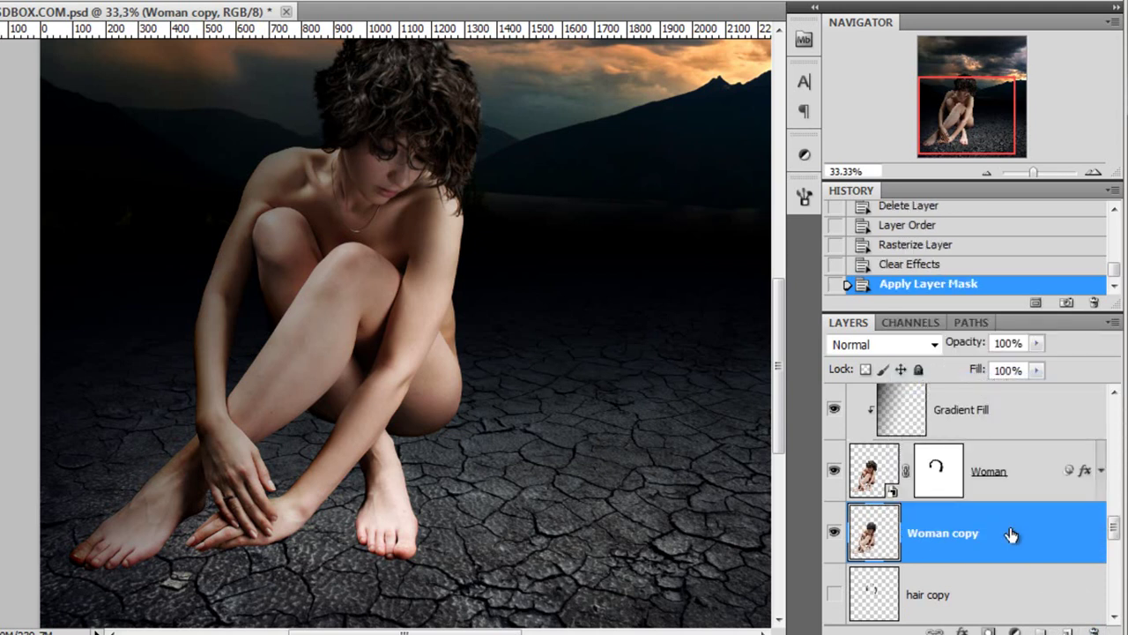
- Turn the Woman copy into a black silhouette with Hue/Saturation at minimum Lightness, and check it with the Woman layer hidden
key(ctrl+u)
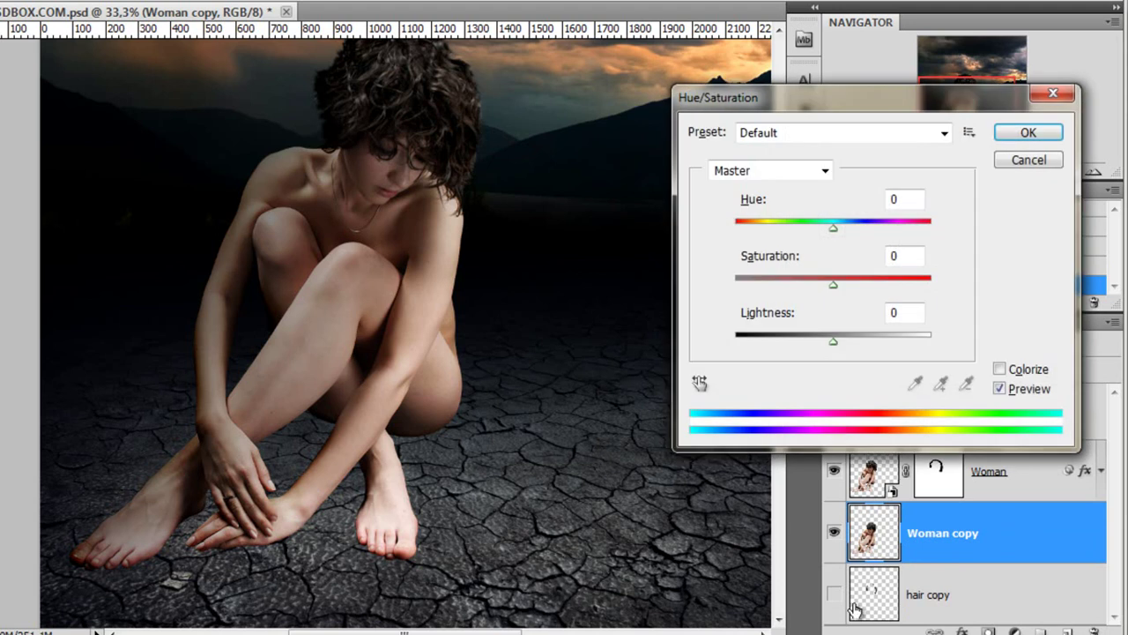
drag(832, 344, 667, 337)
click(1025, 134)
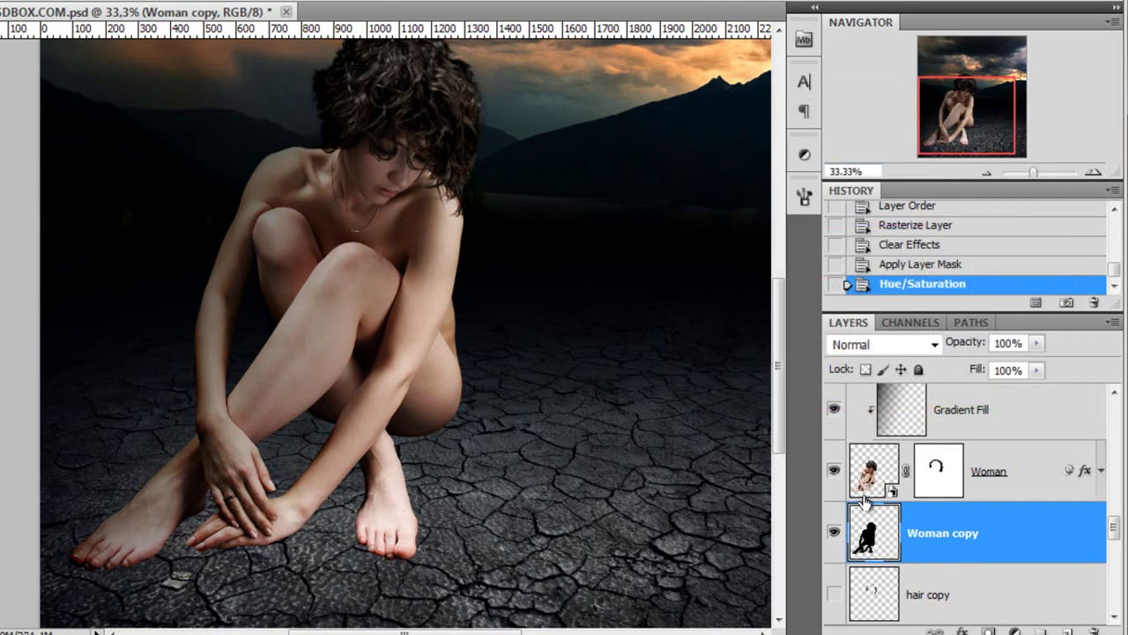
click(834, 472)
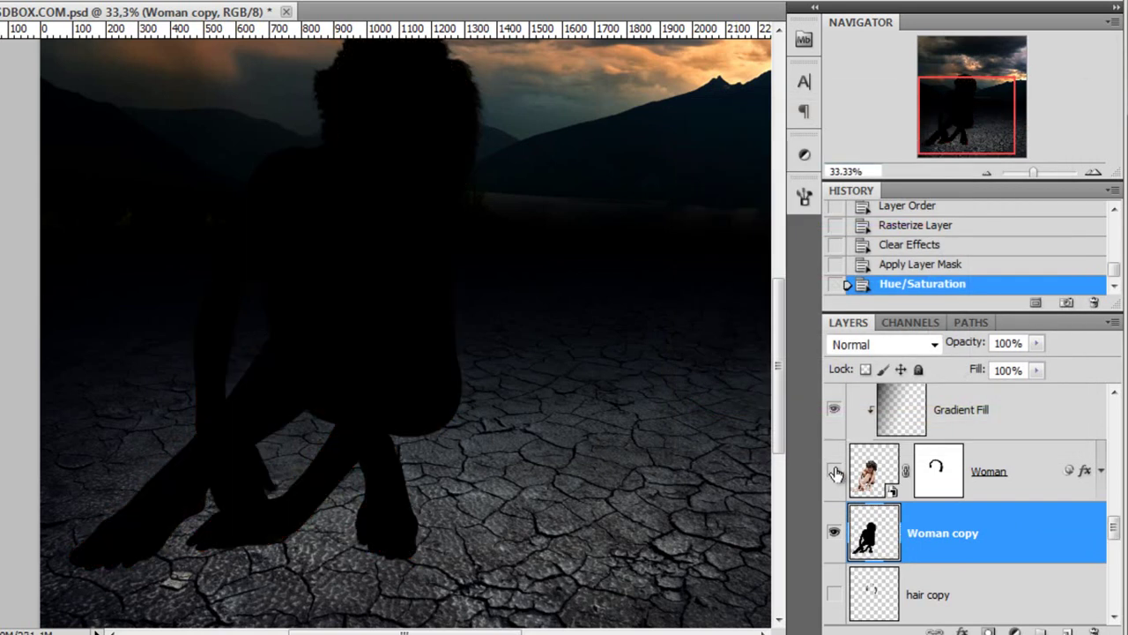
click(833, 471)
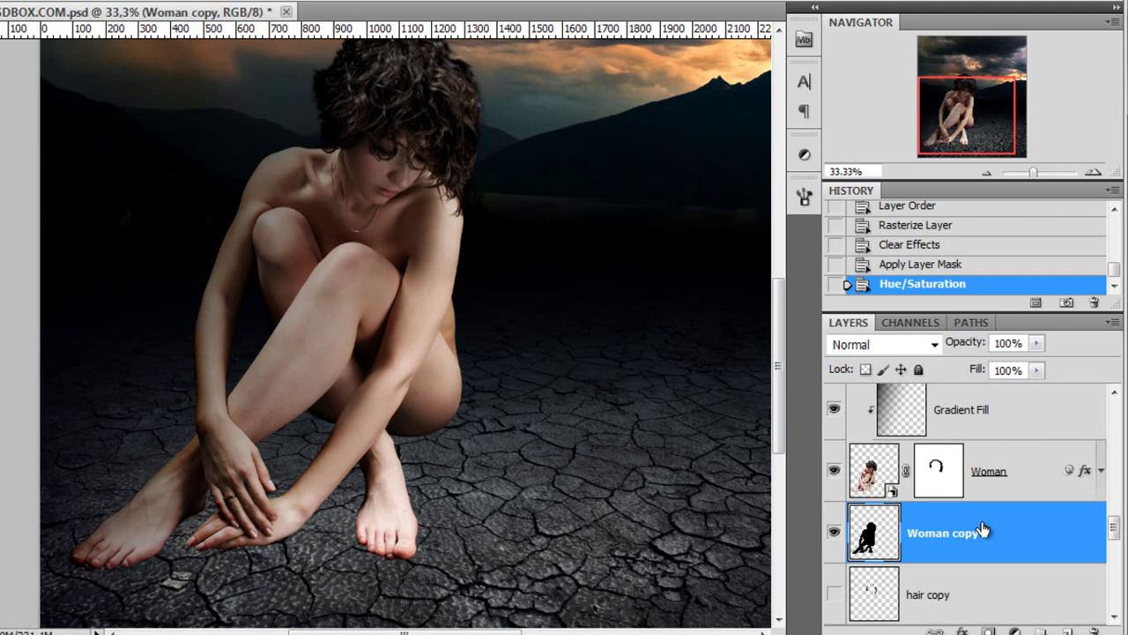
- Distort the black Woman copy by pulling its top edge down and sideways, laying the silhouette on the ground behind her
key(ctrl+t)
drag(586, 241, 623, 300)
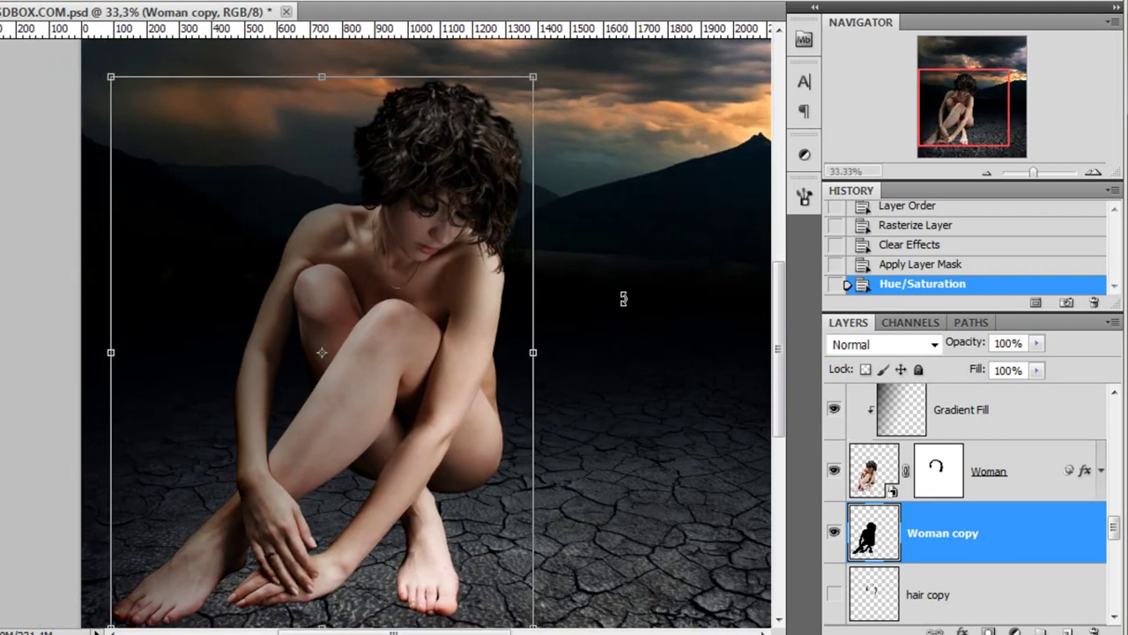
right_click(448, 269)
click(527, 373)
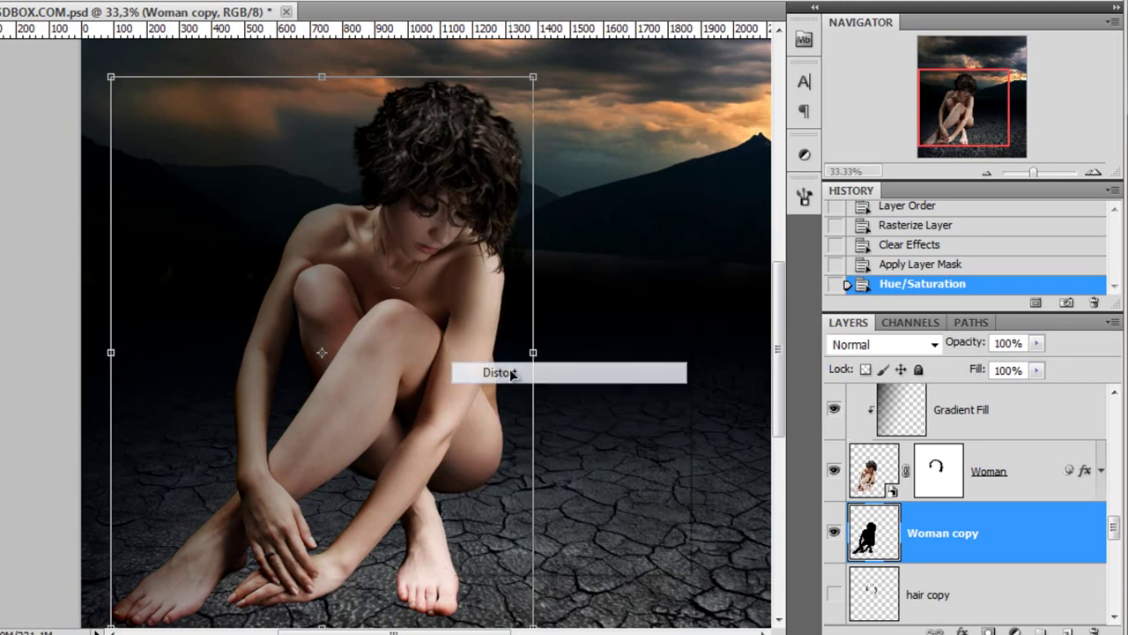
drag(322, 80, 110, 373)
drag(944, 101, 962, 107)
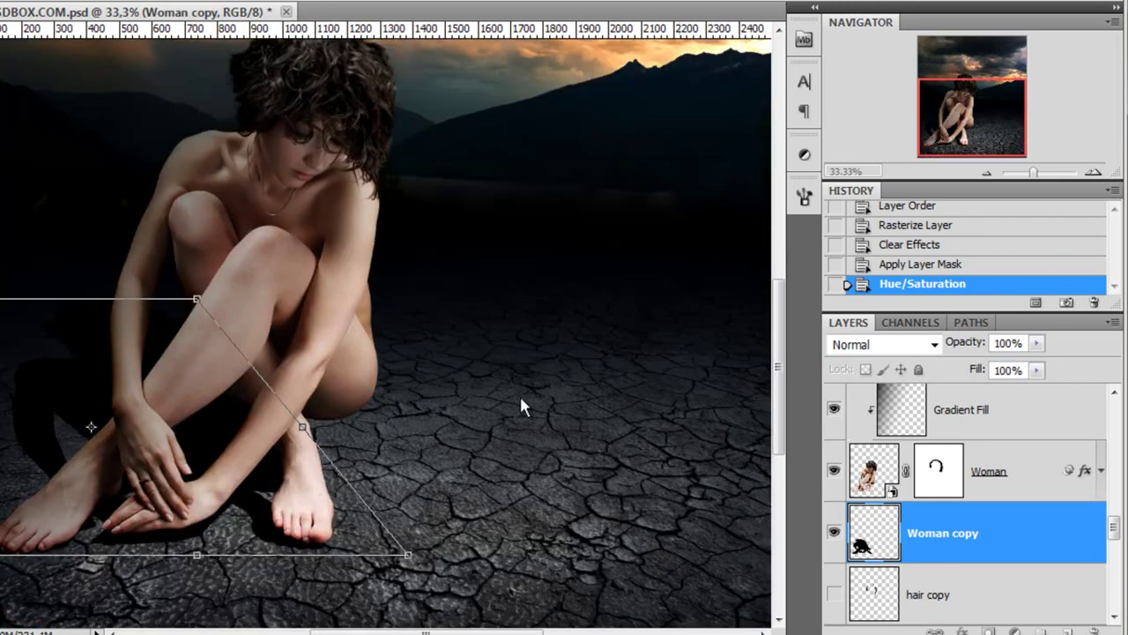
- Distort the black Woman copy further by its corners so the shadow lies on the ground behind her, and apply the transform
drag(408, 564, 385, 429)
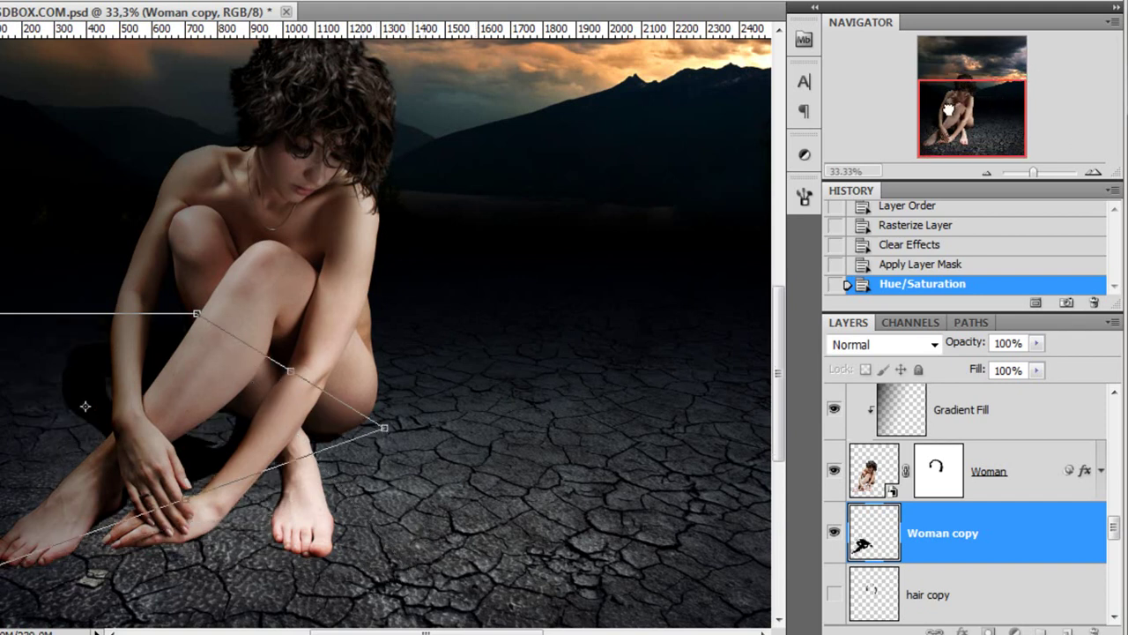
drag(948, 108, 948, 111)
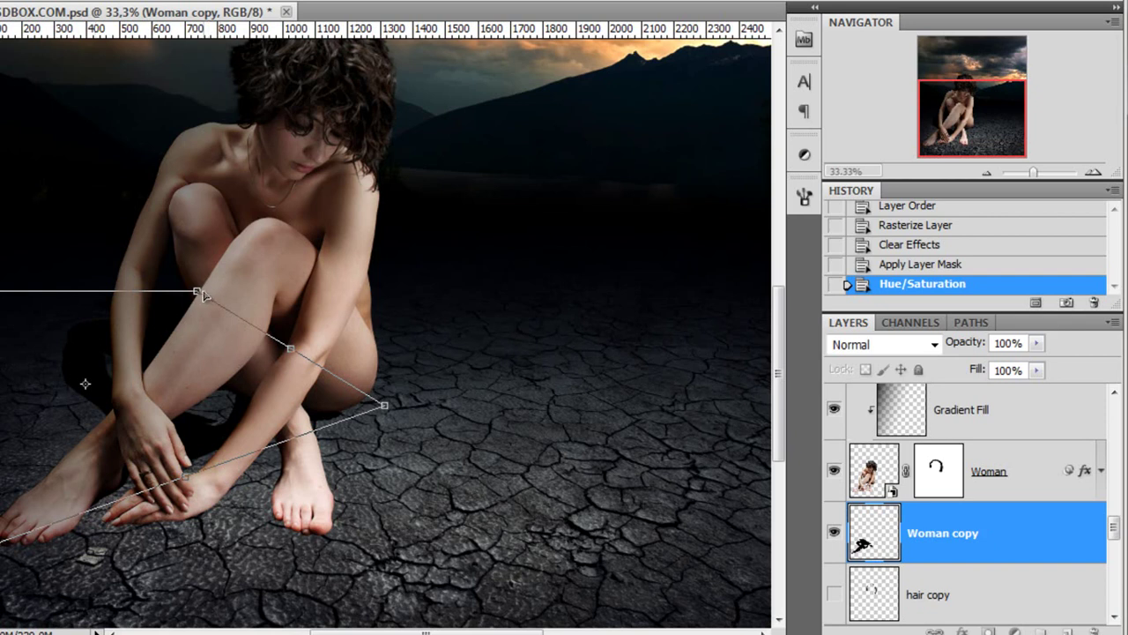
drag(195, 295, 82, 305)
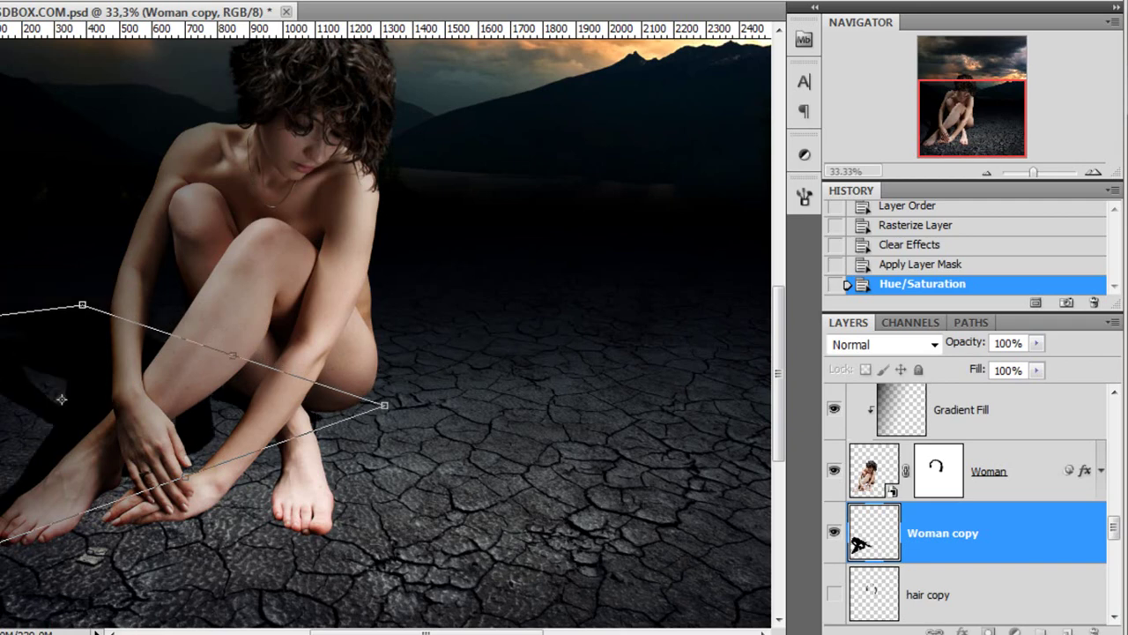
drag(0, 543, 2, 547)
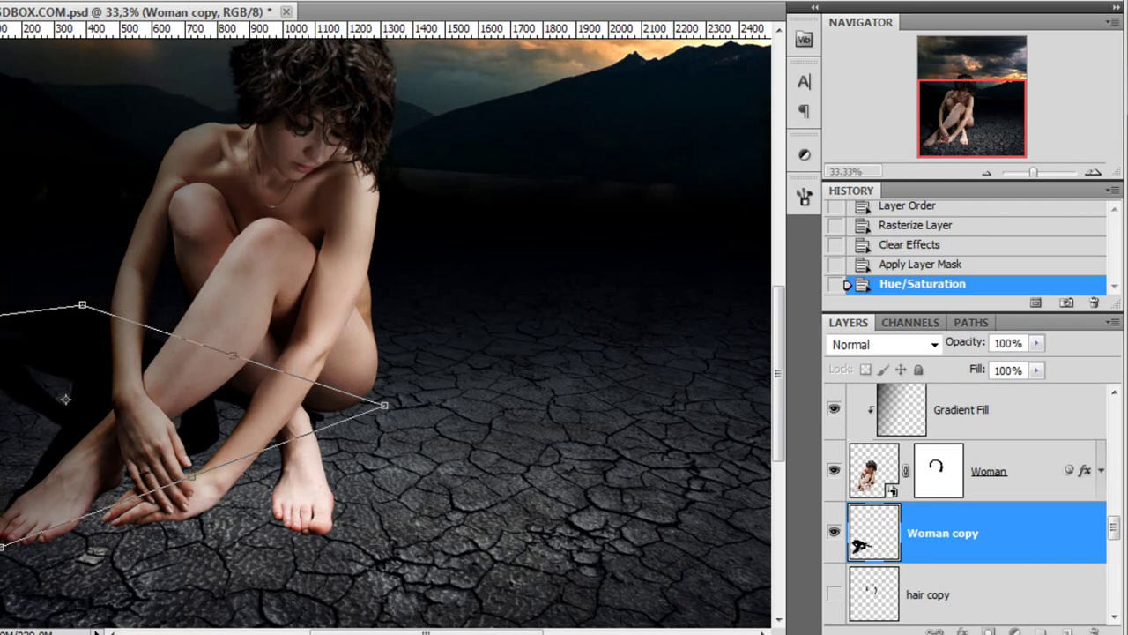
drag(82, 305, 117, 347)
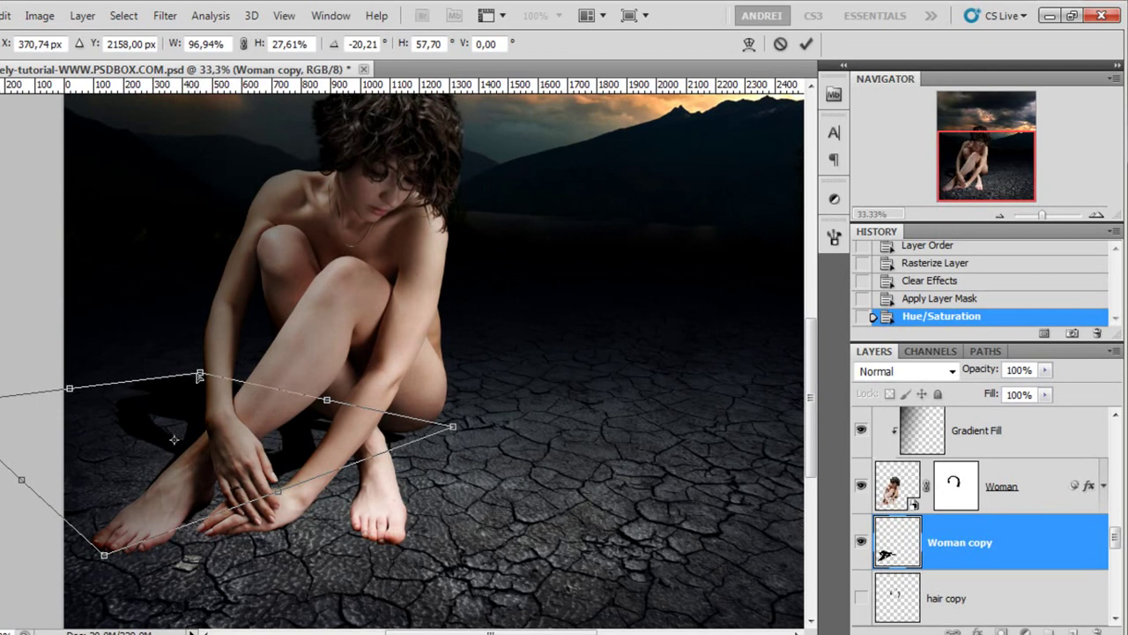
drag(200, 376, 196, 360)
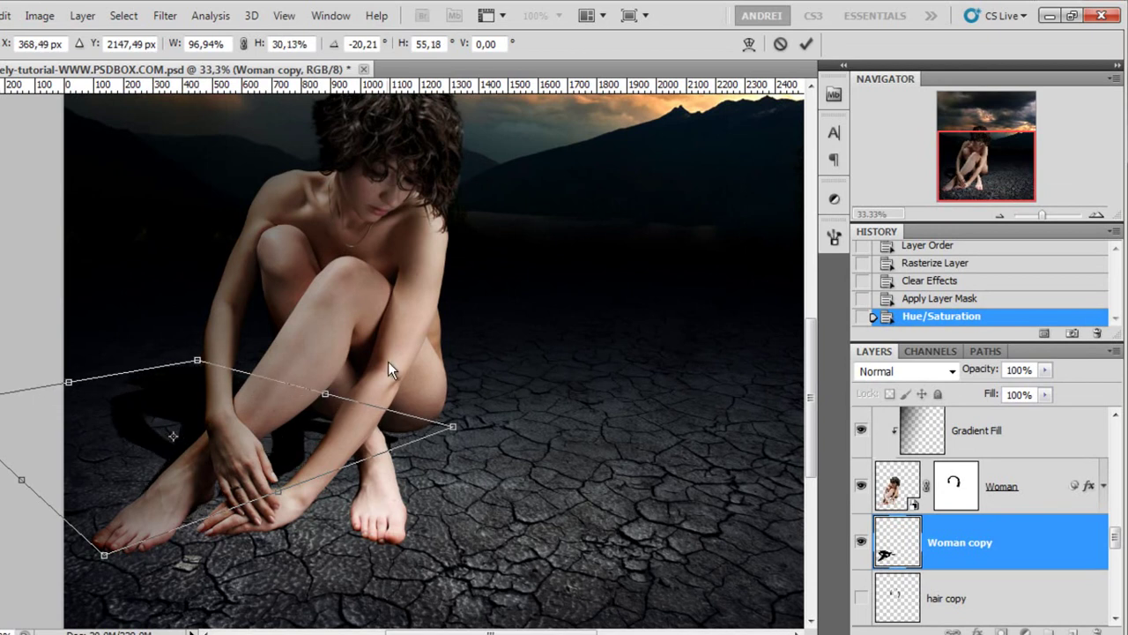
key(Return)
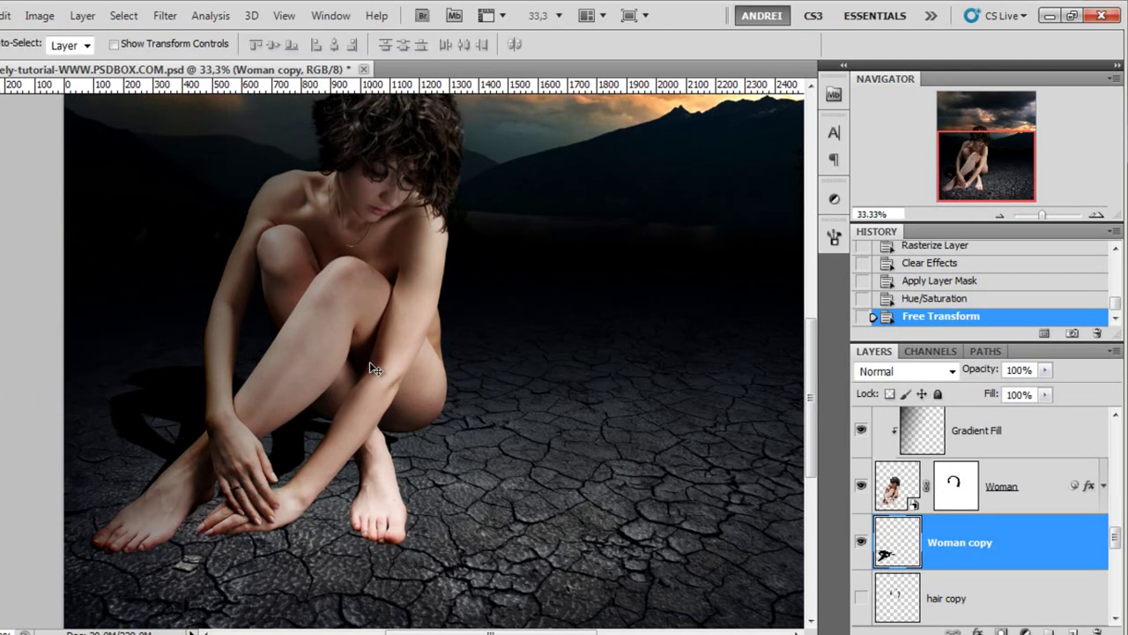
- Soften the Woman copy shadow with a Gaussian Blur of 13,9 pixels radius, and lower the layer's opacity
click(165, 15)
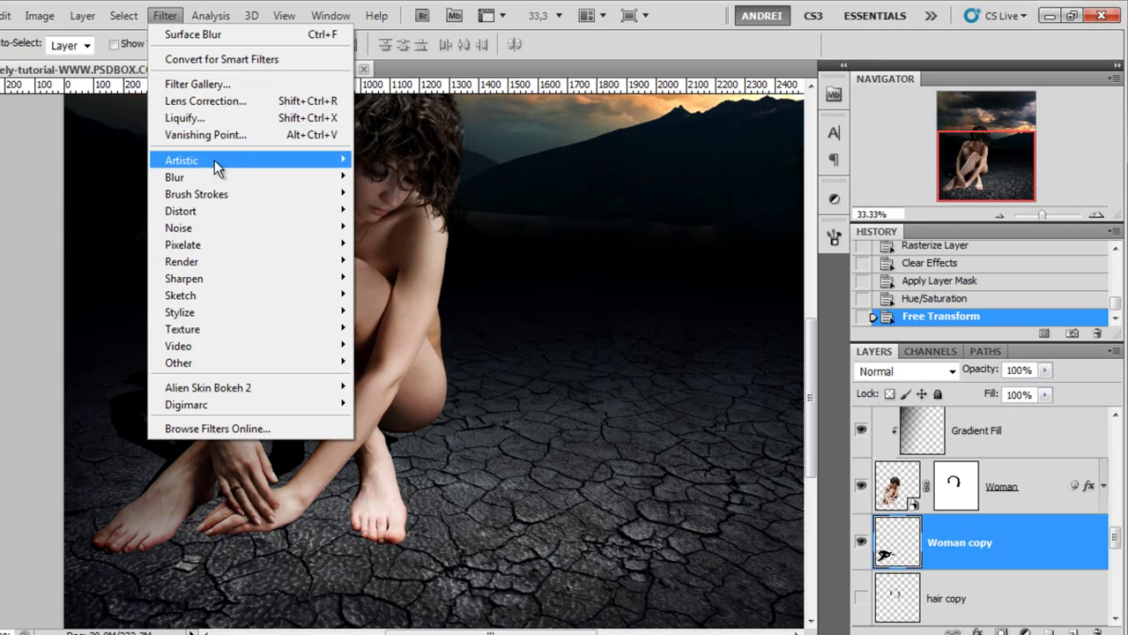
mouse_move(228, 176)
click(398, 244)
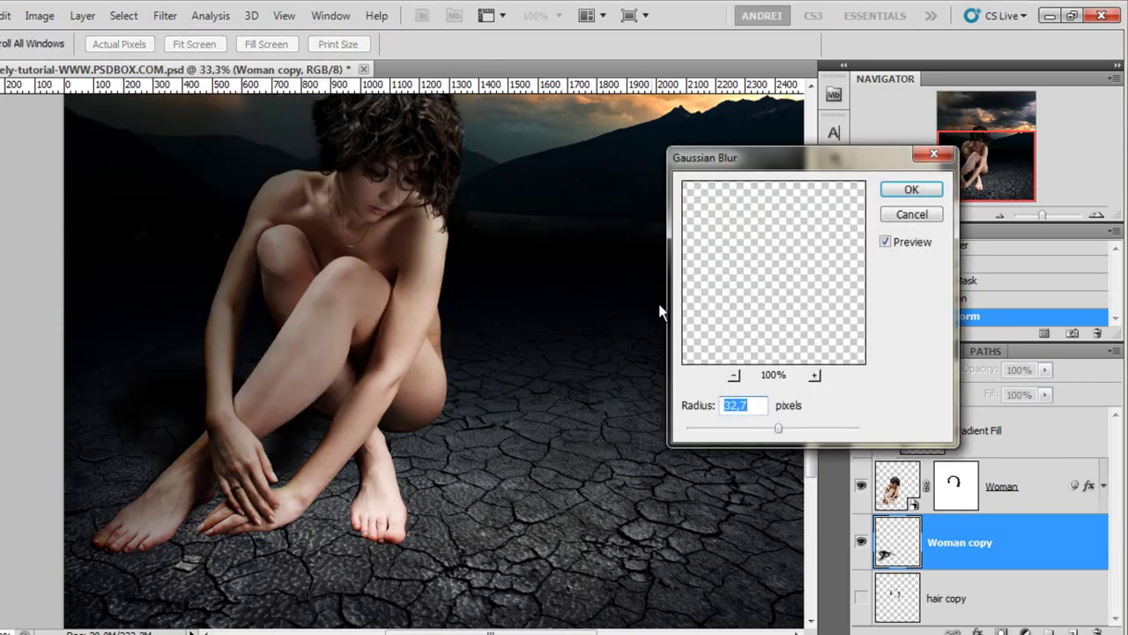
mouse_move(778, 430)
mouse_down()
mouse_move(753, 430)
mouse_move(762, 433)
mouse_up()
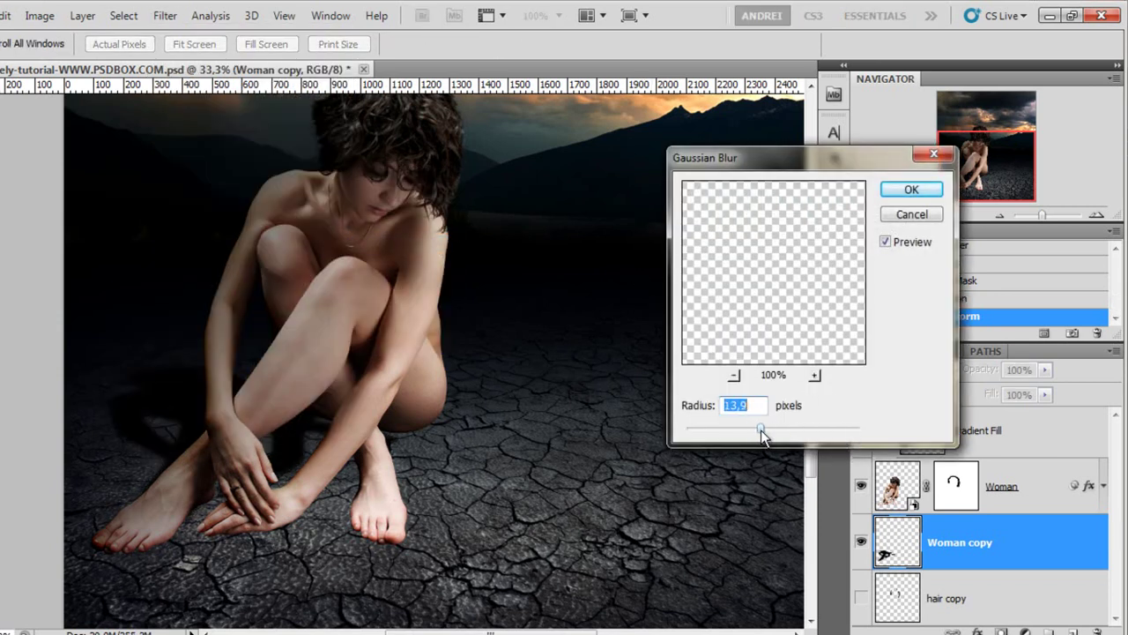
click(907, 189)
click(1044, 369)
drag(1044, 390, 1019, 393)
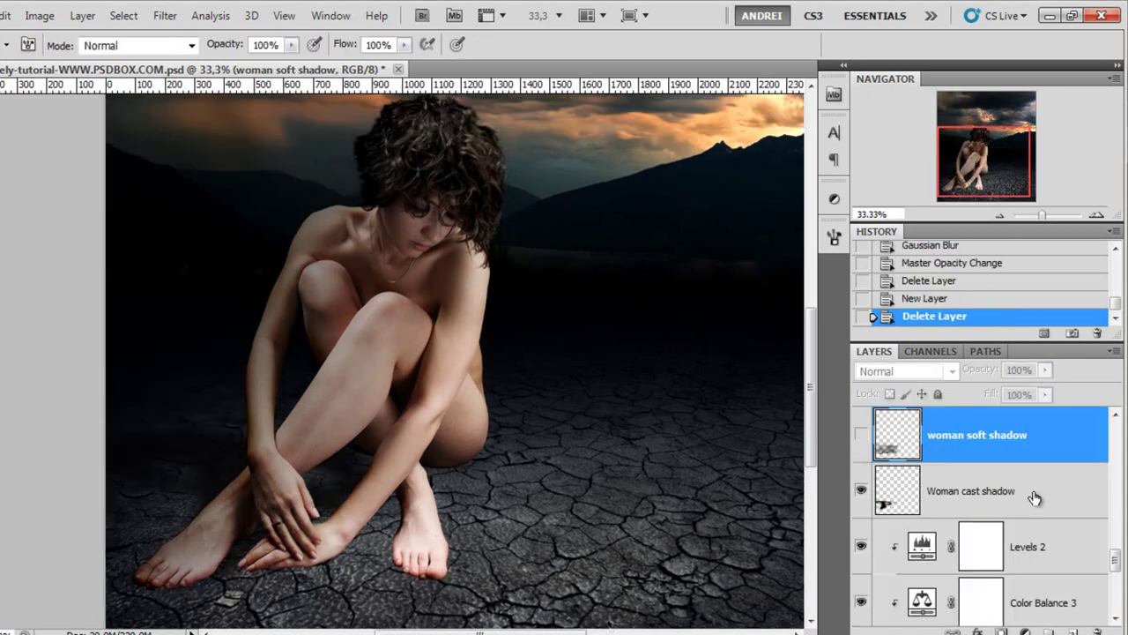
- Create a new empty layer directly above the hidden woman soft shadow layer
click(1034, 498)
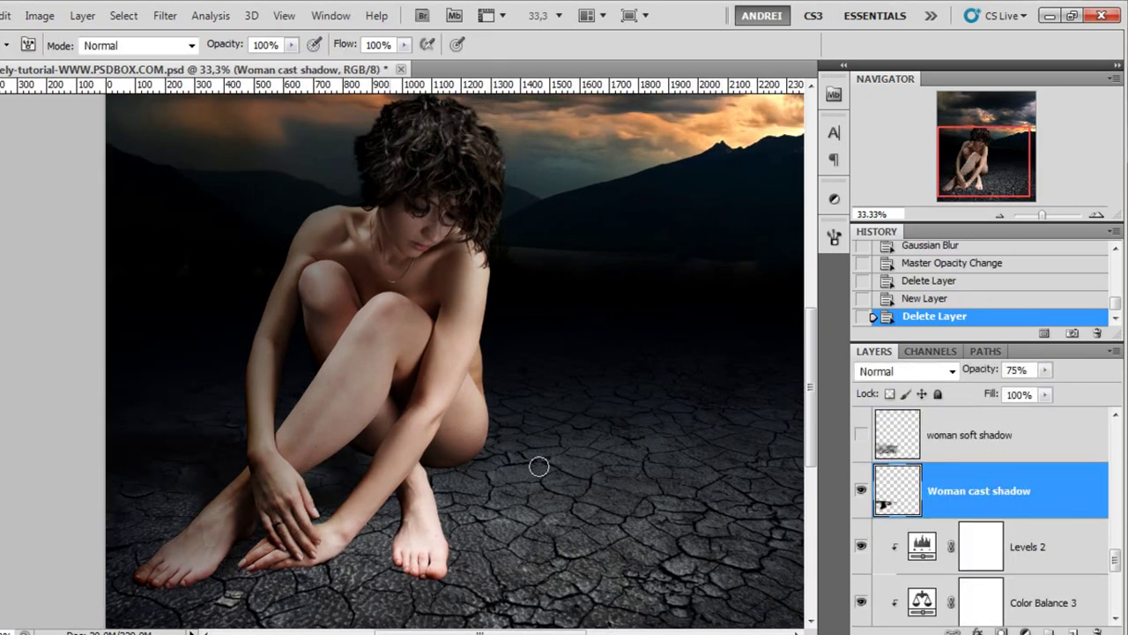
click(1069, 452)
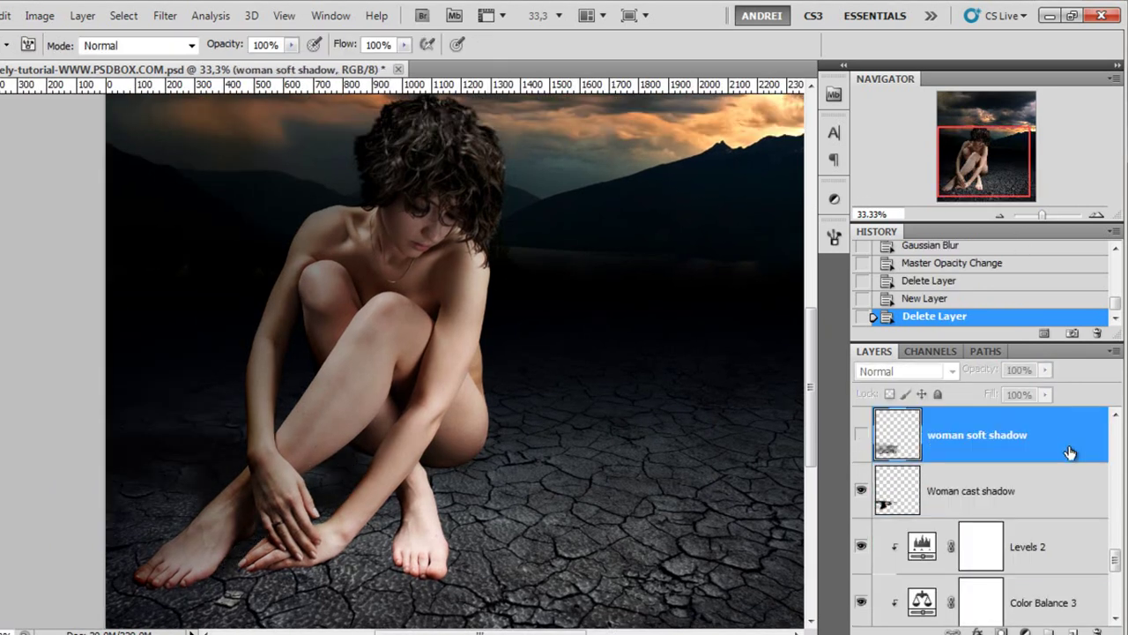
click(864, 437)
key(ctrl+shift+alt+n)
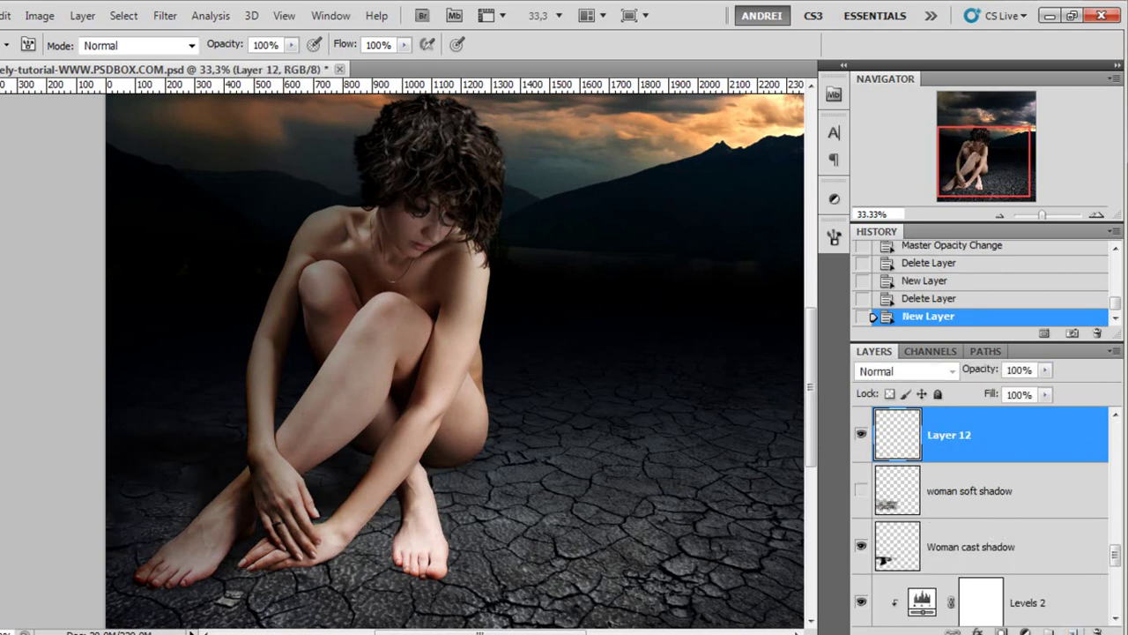
- Set up a soft round brush of 93 px with 0% hardness for painting around the woman's foot and hands
right_click(449, 313)
click(575, 350)
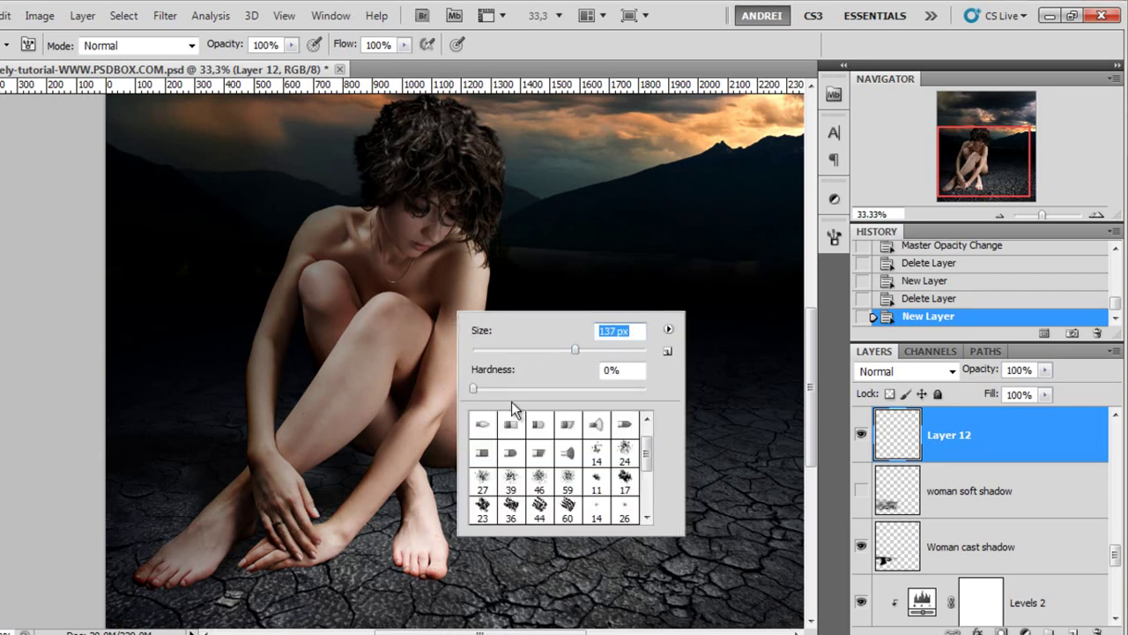
key(Return)
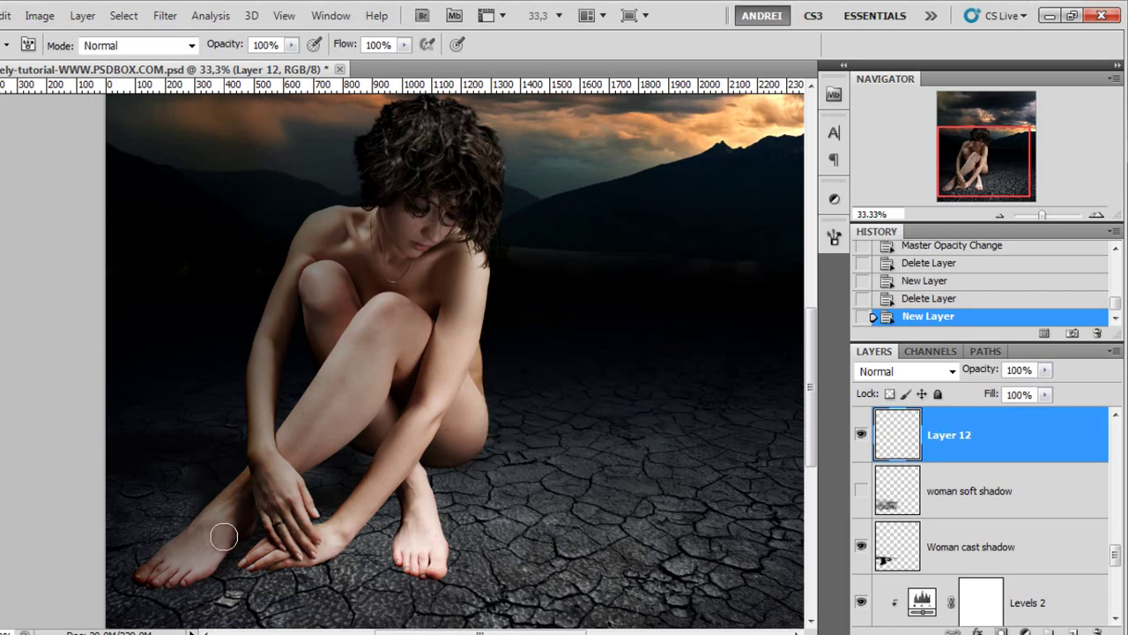
click(224, 533)
click(226, 534)
drag(269, 520, 329, 402)
right_click(484, 388)
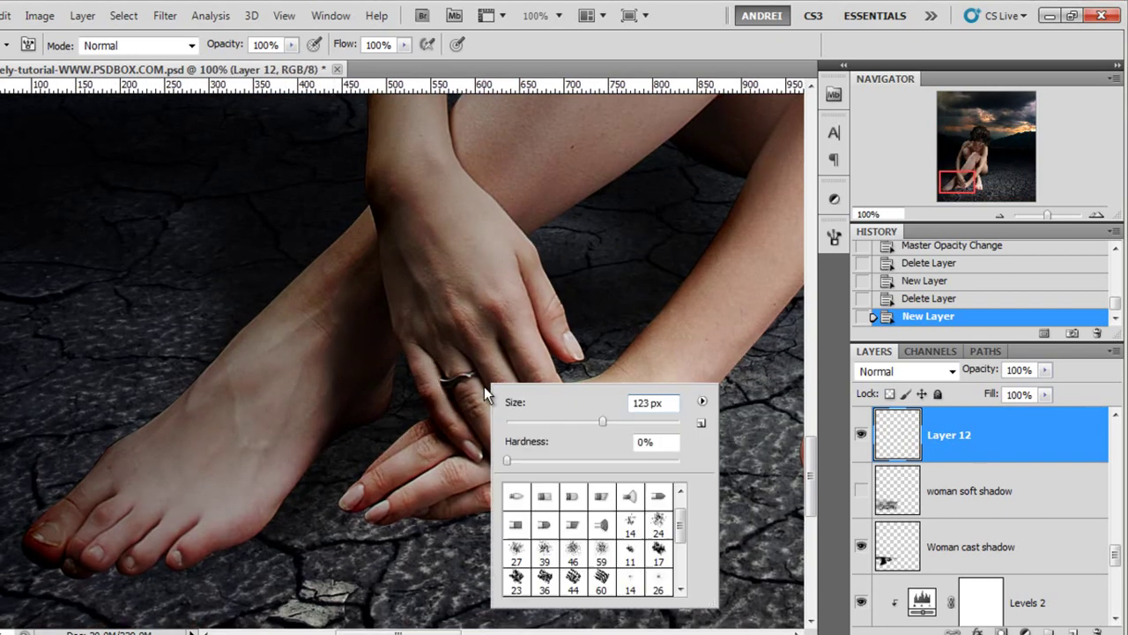
key(Return)
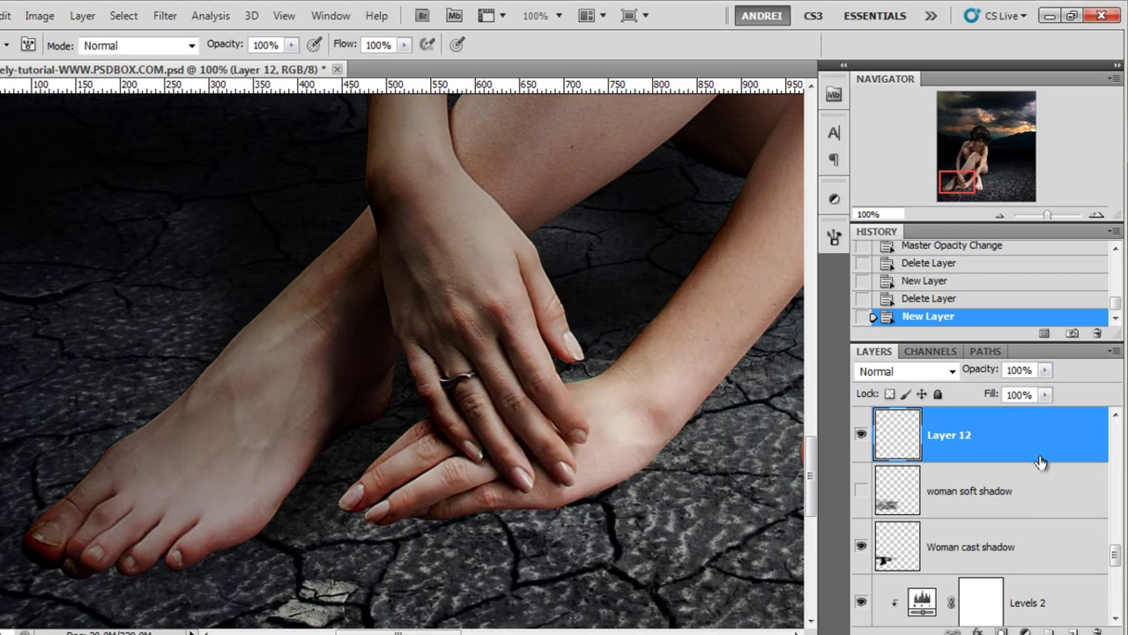
right_click(447, 397)
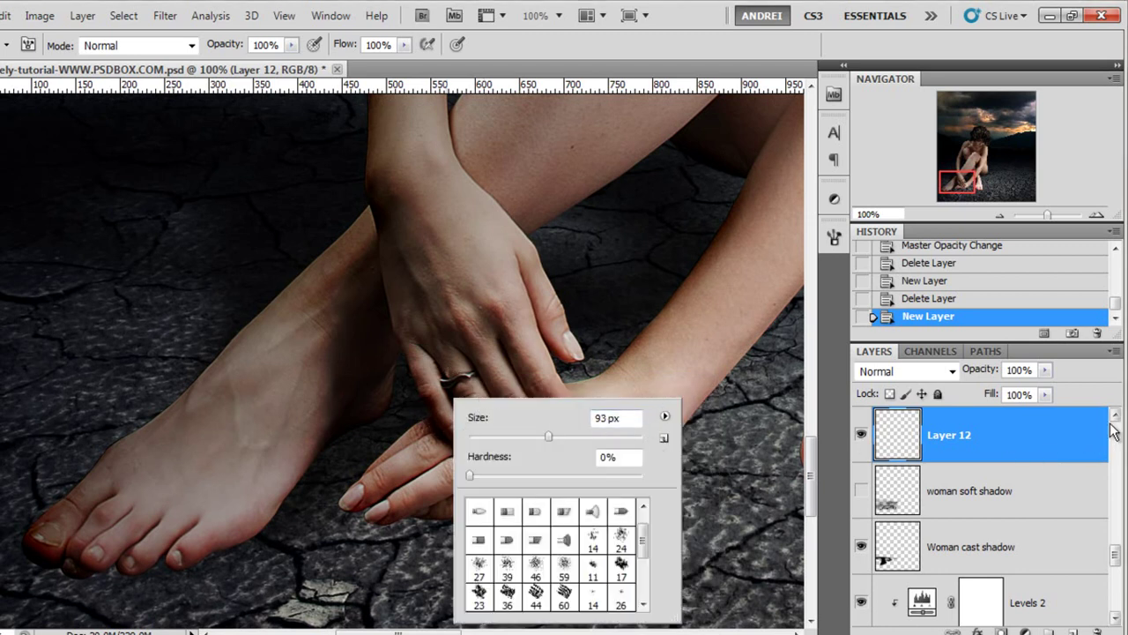
click(1067, 432)
- Set the brush opacity to 61% and its flow to 53%
click(292, 45)
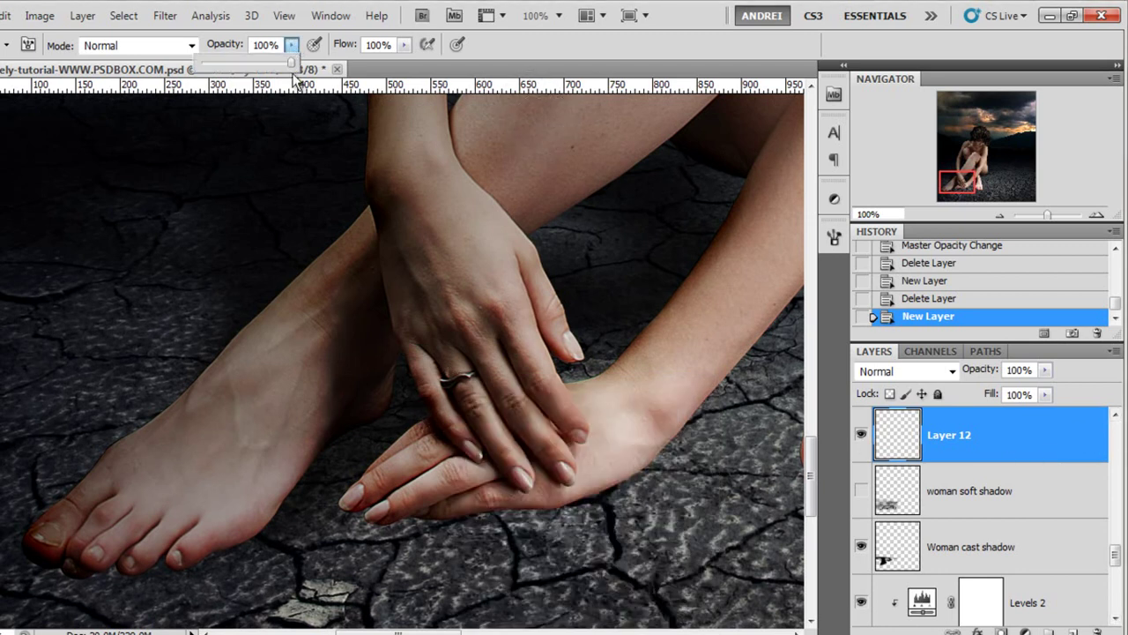
drag(257, 65, 256, 65)
click(404, 44)
drag(360, 63, 361, 64)
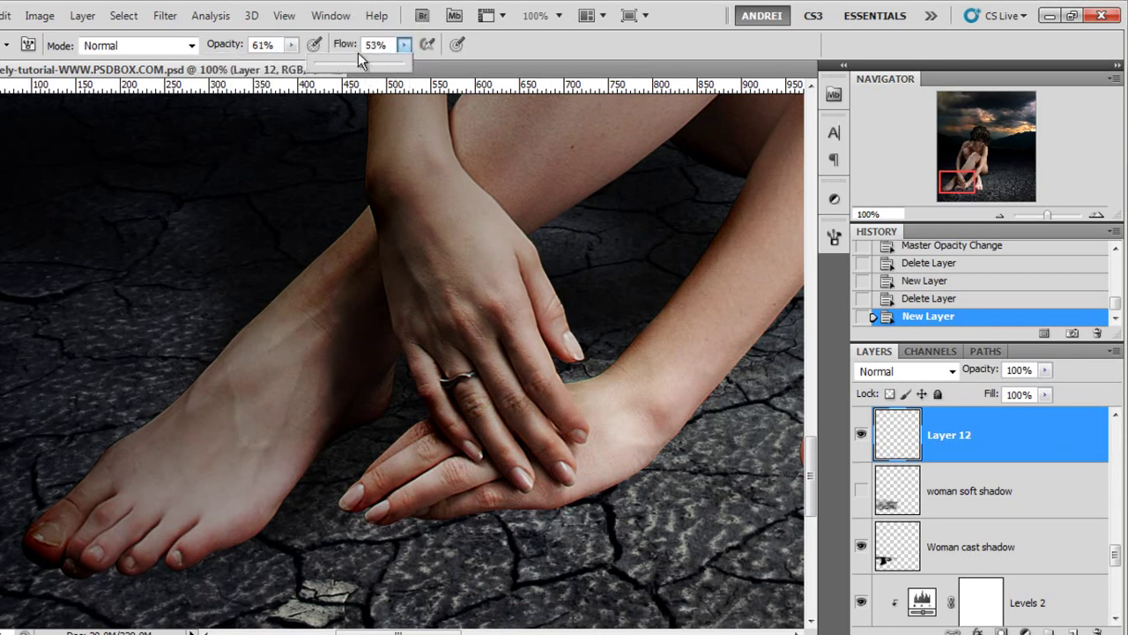
click(556, 56)
- Paint dark contact shadows on Layer 12 along the ground under the outstretched foot and the hand resting beside it
mouse_move(343, 479)
mouse_down()
mouse_move(352, 390)
mouse_move(318, 408)
mouse_move(340, 403)
mouse_up()
mouse_move(256, 485)
mouse_down()
mouse_move(365, 394)
mouse_move(273, 462)
mouse_move(256, 487)
mouse_move(338, 415)
mouse_move(256, 492)
mouse_move(173, 543)
mouse_move(141, 541)
mouse_move(192, 517)
mouse_move(92, 534)
mouse_move(151, 539)
mouse_move(241, 507)
mouse_move(147, 535)
mouse_move(84, 535)
mouse_move(139, 540)
mouse_move(244, 507)
mouse_move(123, 525)
mouse_up()
right_click(480, 420)
key(Tab)
click(969, 189)
drag(969, 190, 979, 193)
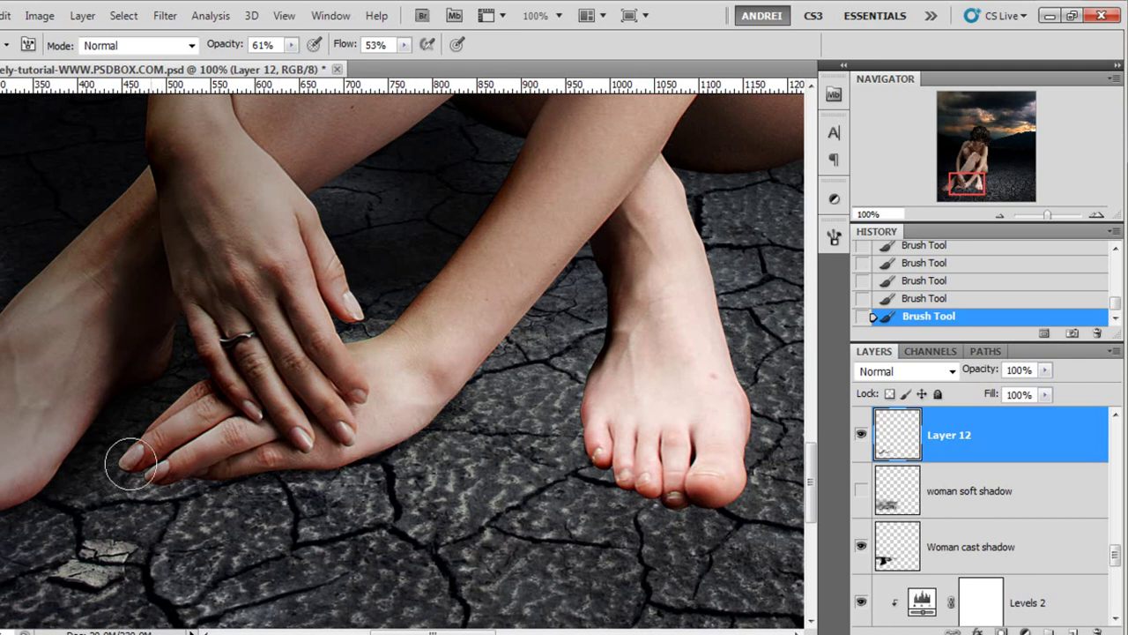
- Paint contact shadows on Layer 12 beneath the other foot's toes and along the underside of the thigh
mouse_move(626, 464)
mouse_down()
mouse_move(652, 472)
mouse_move(717, 453)
mouse_up()
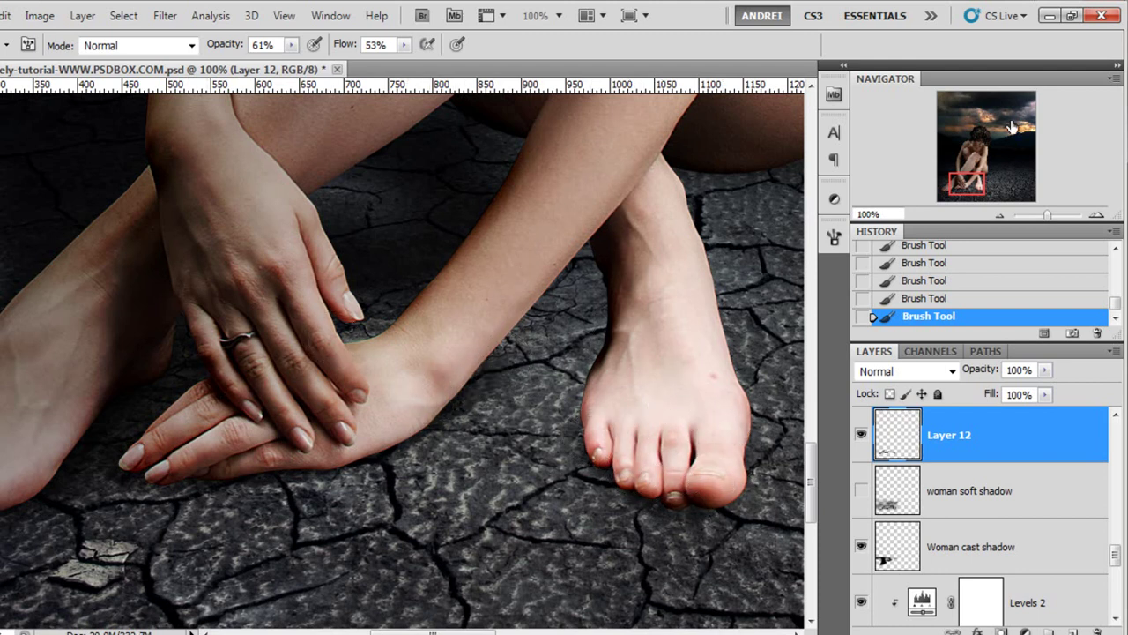
drag(972, 180, 977, 172)
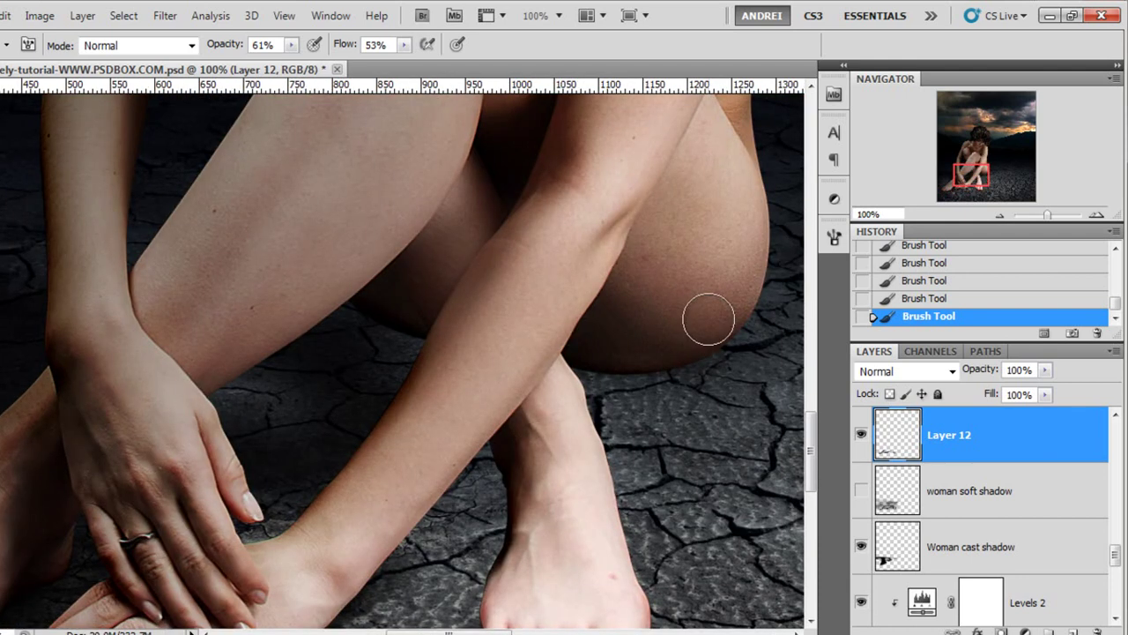
mouse_move(495, 331)
mouse_down()
mouse_move(561, 346)
mouse_move(671, 334)
mouse_move(595, 349)
mouse_move(459, 318)
mouse_move(426, 323)
mouse_move(525, 332)
mouse_move(364, 314)
mouse_move(537, 338)
mouse_move(678, 344)
mouse_up()
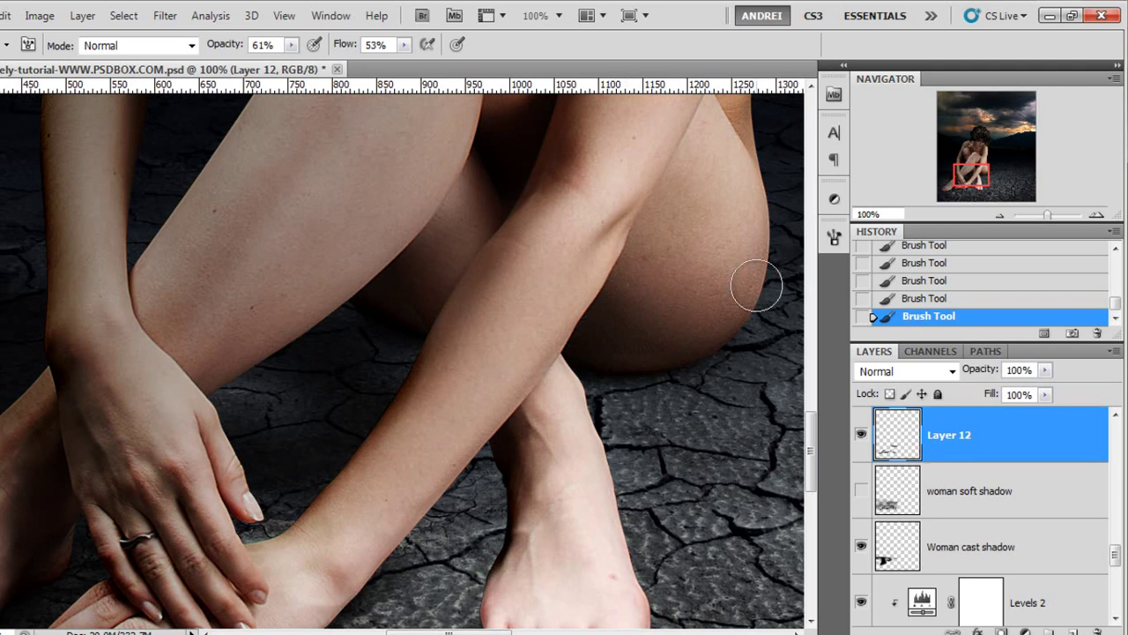
- Reduce the brush opacity to 22% and its flow to 26%, and enlarge the brush
drag(951, 189, 957, 193)
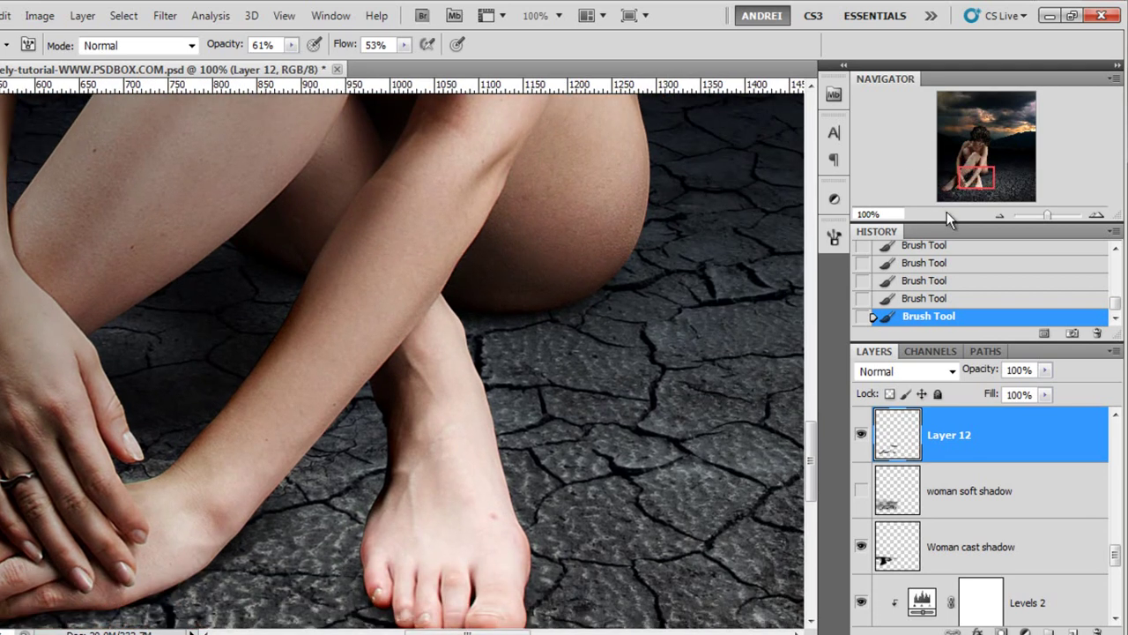
click(291, 46)
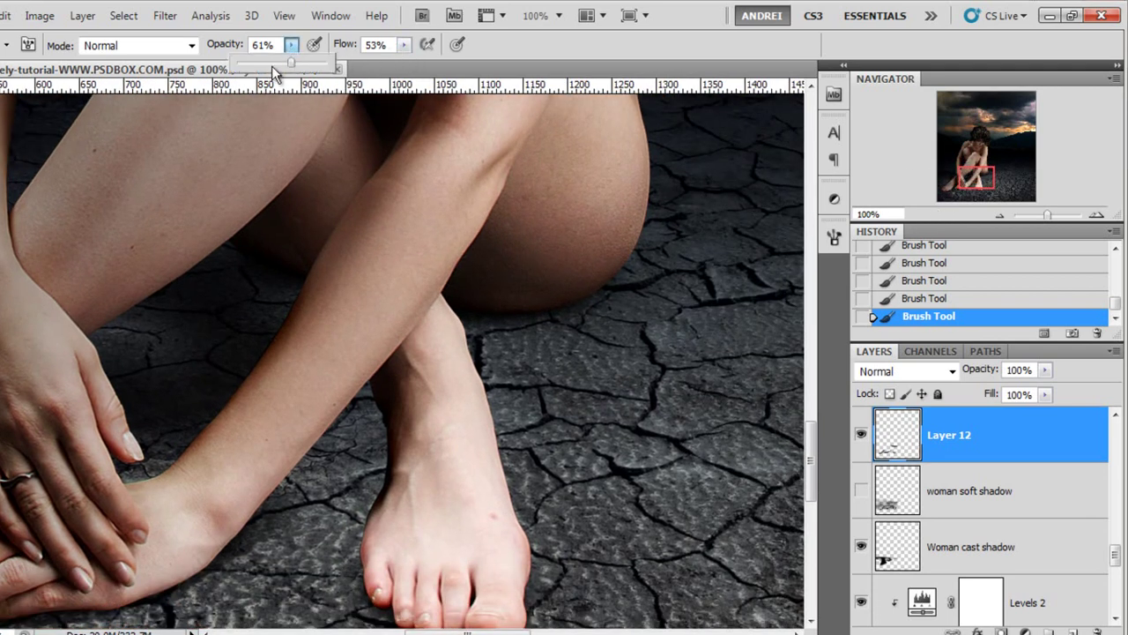
click(403, 45)
drag(403, 63, 377, 64)
drag(976, 179, 974, 185)
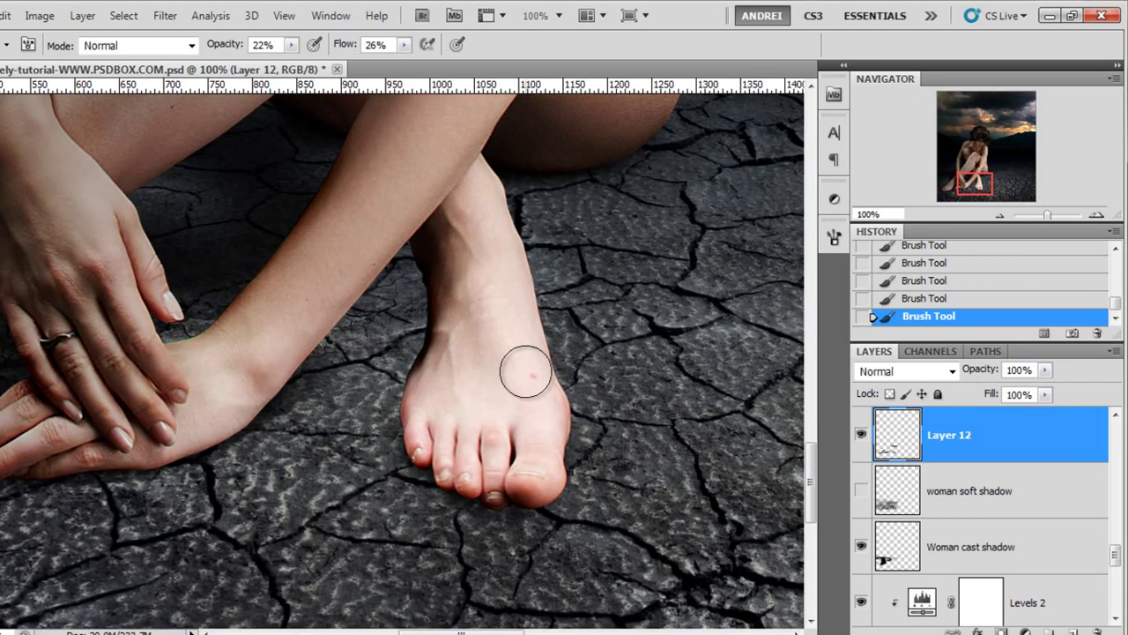
right_click(529, 370)
click(579, 437)
click(984, 437)
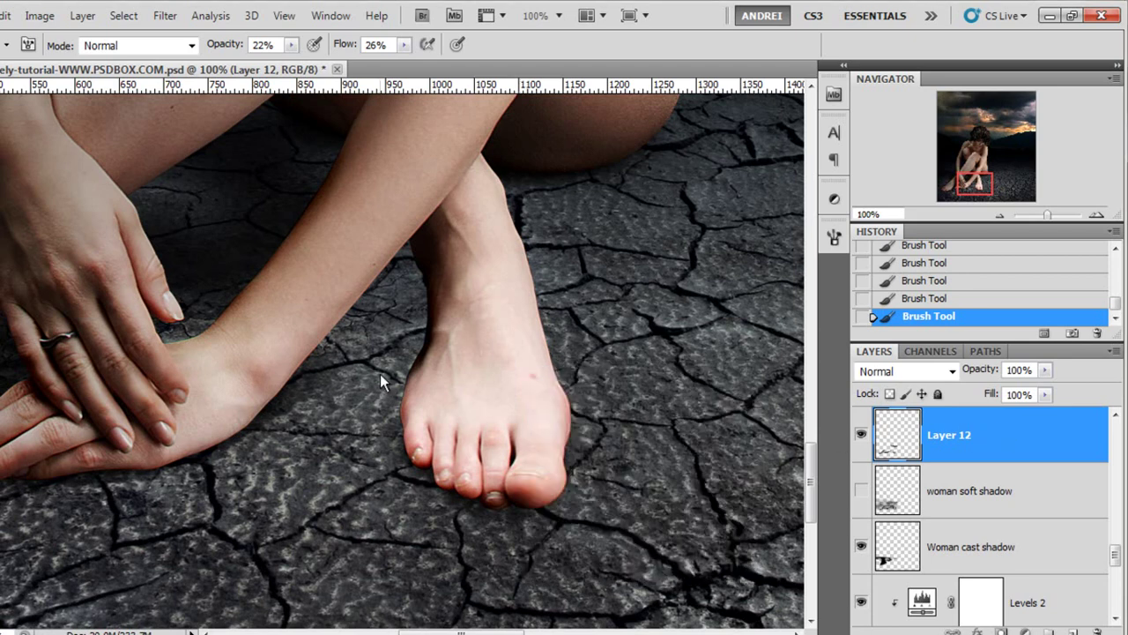
- Paint a broader, fainter shadow on the ground around the feet and hands, and compare it with Layer 12 hidden and shown
key(ctrl+minus)
key(ctrl+minus)
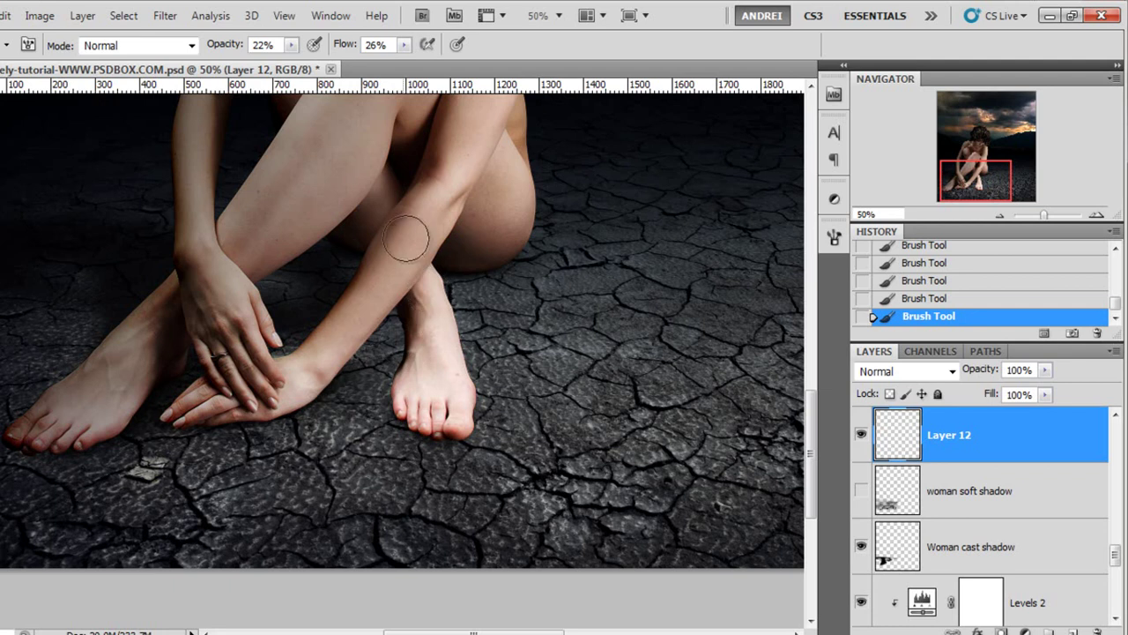
drag(335, 383, 369, 316)
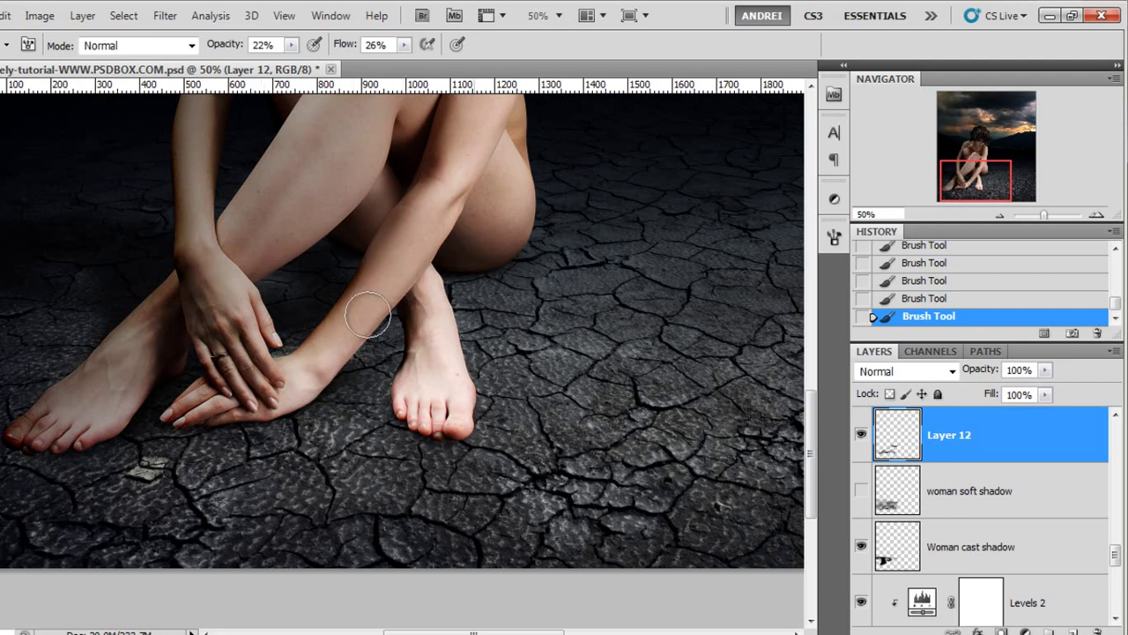
right_click(406, 349)
key(Return)
mouse_move(369, 382)
mouse_down()
mouse_move(344, 403)
mouse_move(265, 420)
mouse_up()
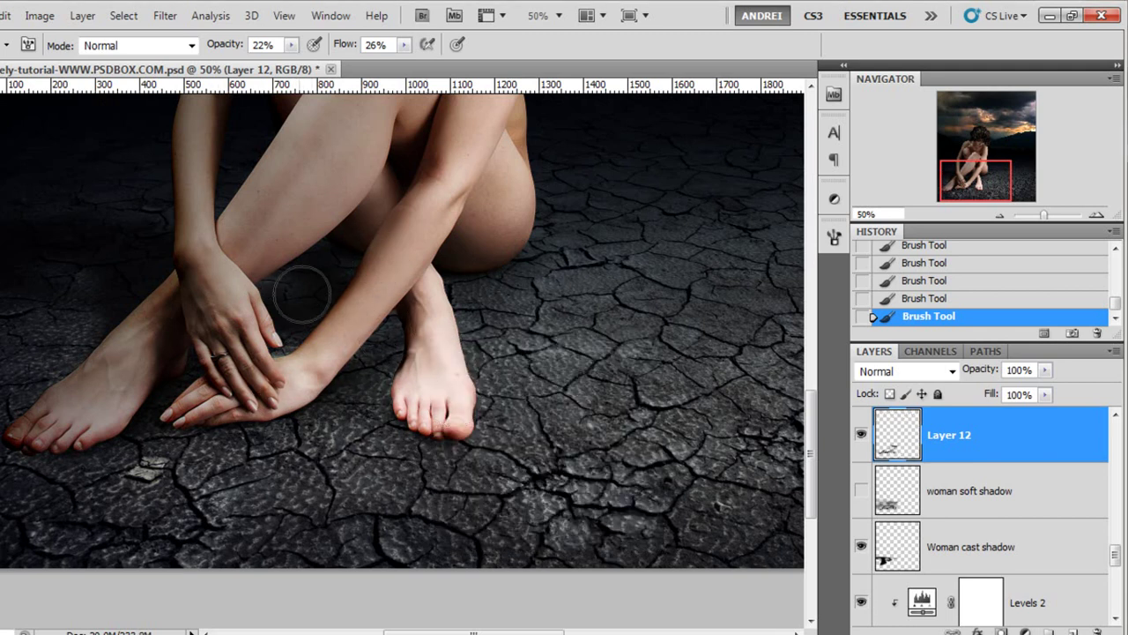
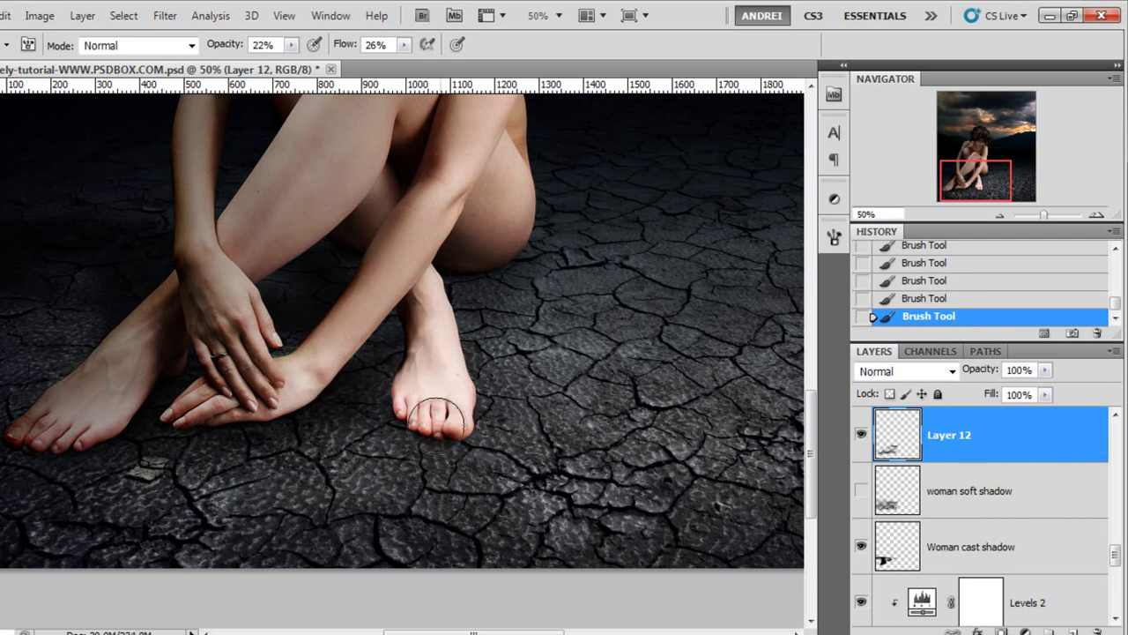
click(861, 438)
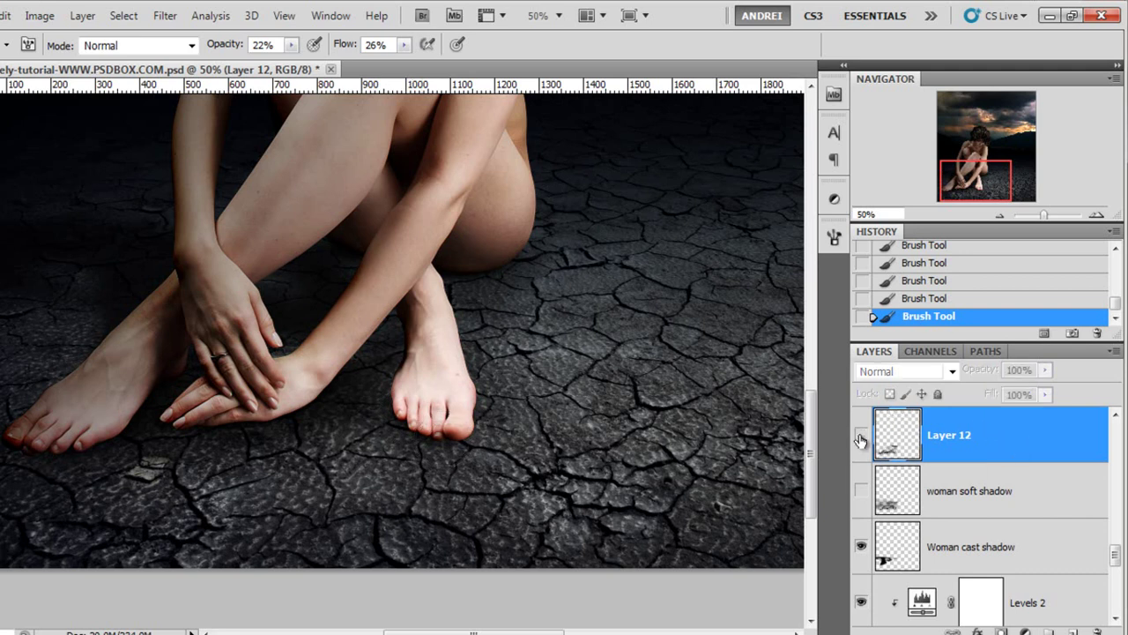
click(861, 438)
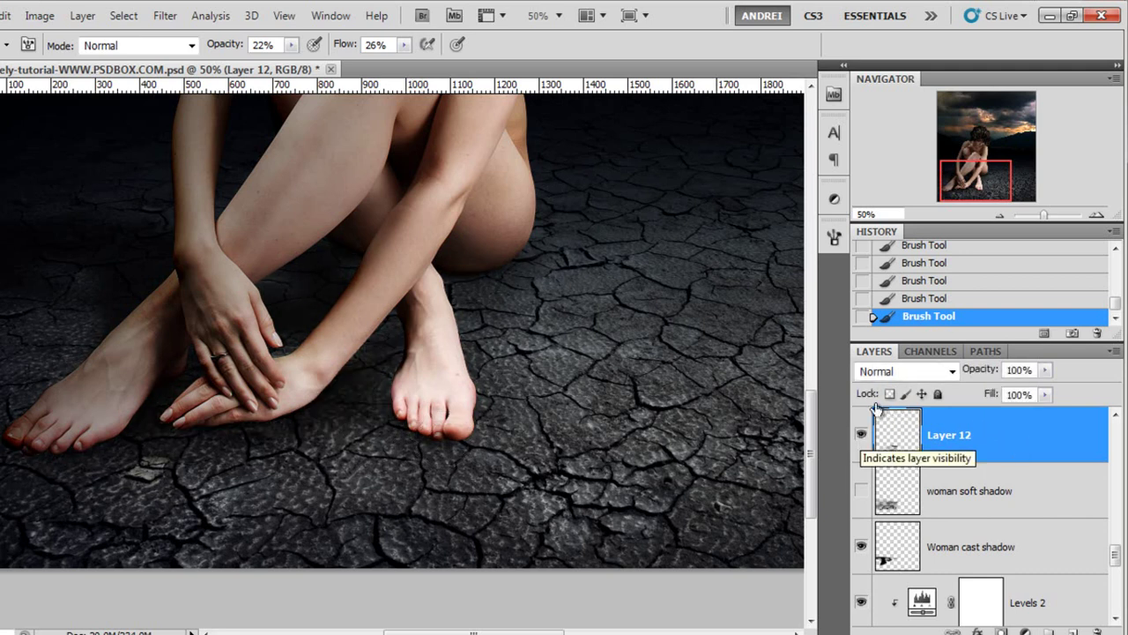
- Delete the test shadow layer, Layer 12, and turn on the existing woman soft shadow layer in its place
drag(980, 173, 980, 167)
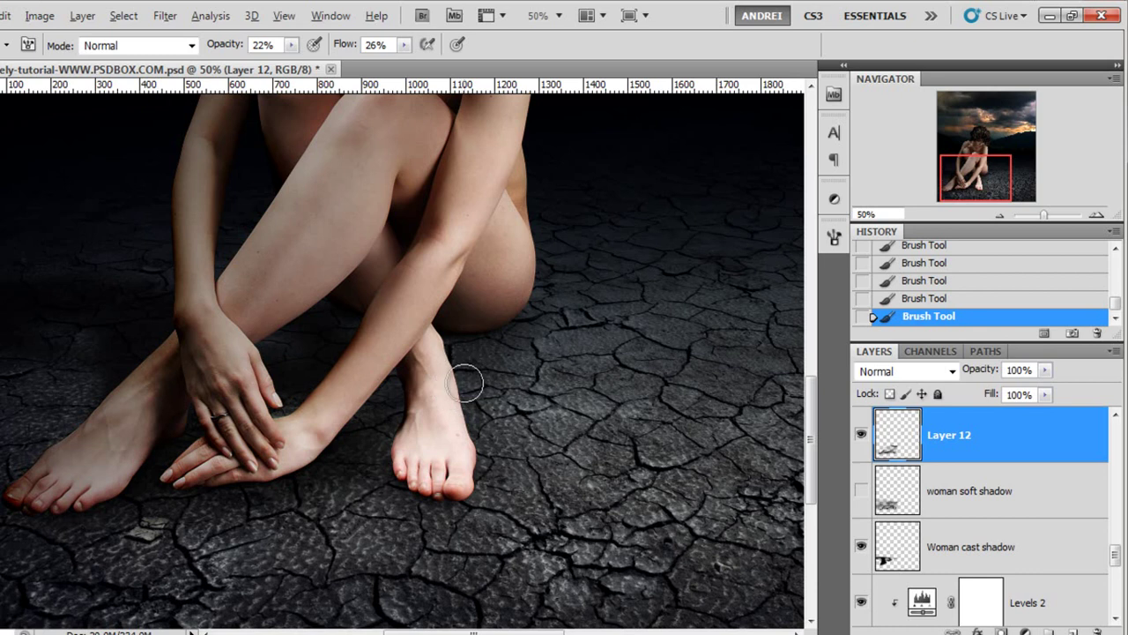
key(ctrl+minus)
scroll(465, 388, up, 2)
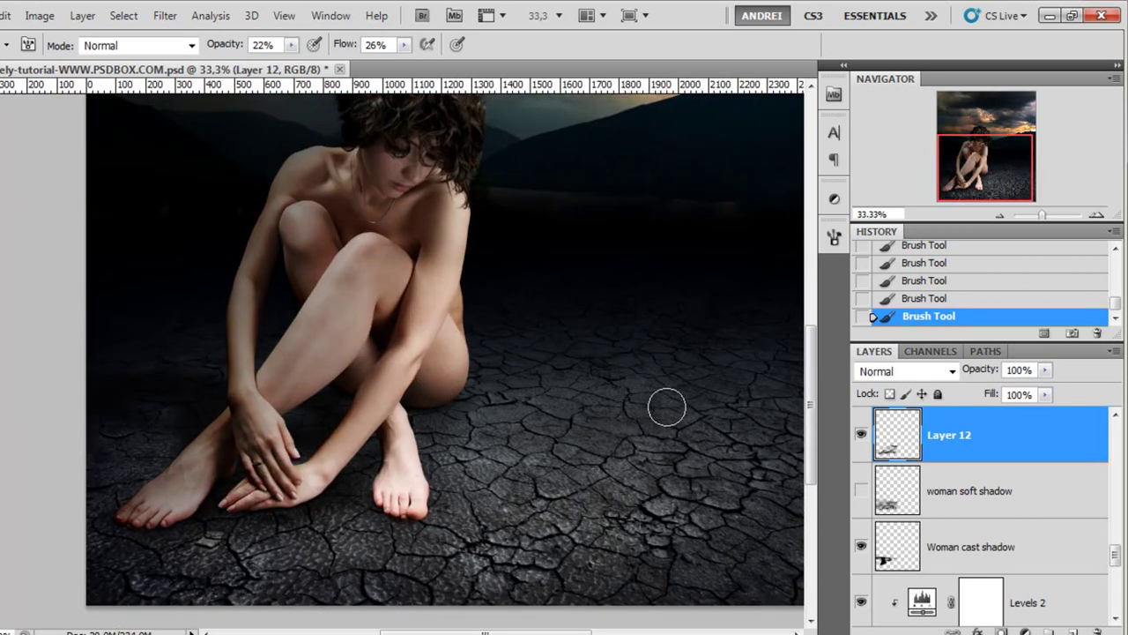
click(861, 437)
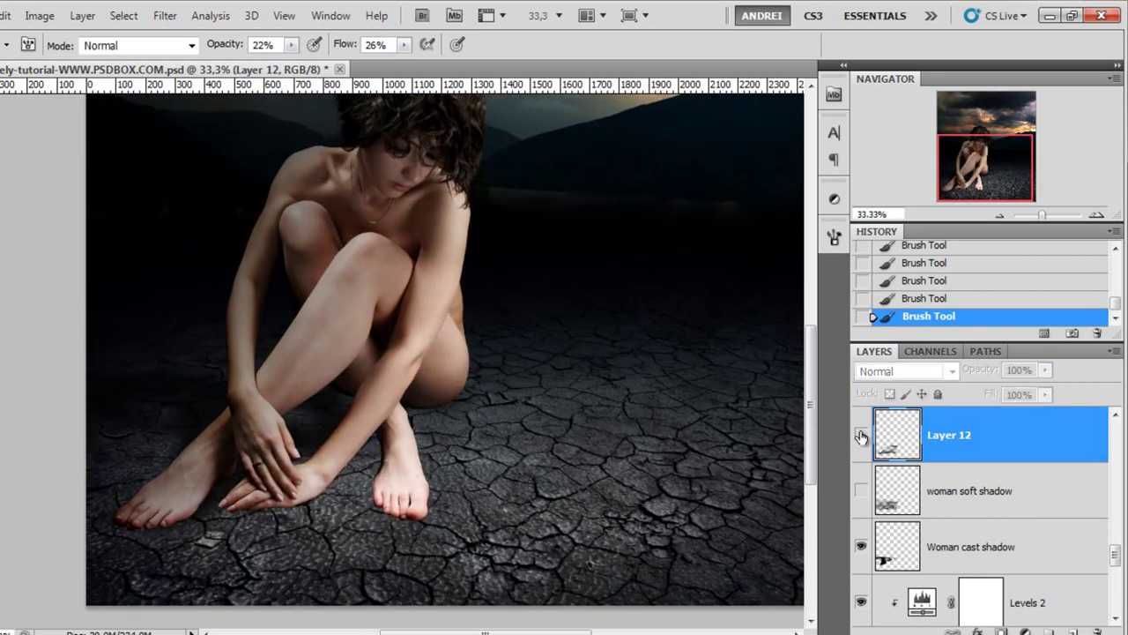
drag(1058, 437, 1097, 631)
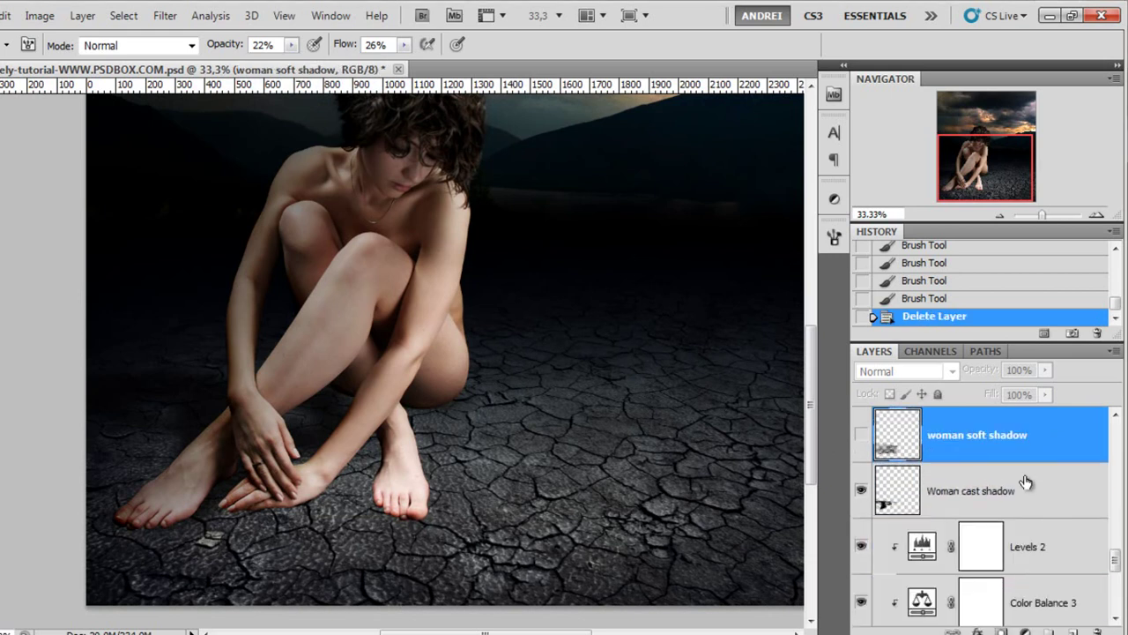
click(861, 438)
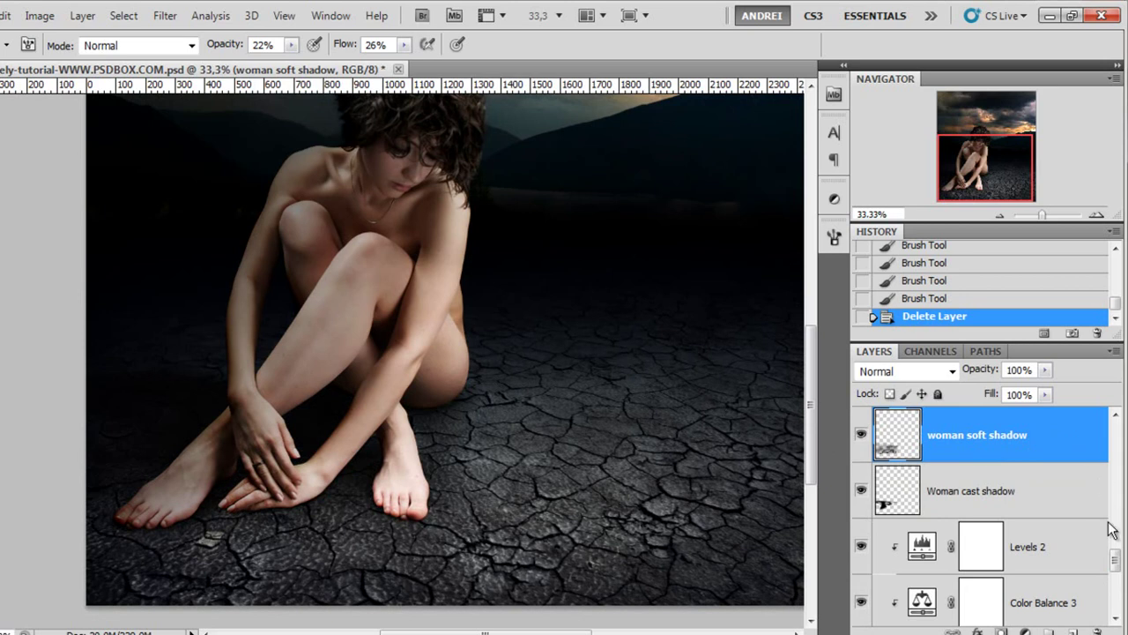
- Clip the Gradient Map 2, Levels 1 and Color Balance 2 adjustment layers to the Woman layer
drag(1115, 560, 1114, 548)
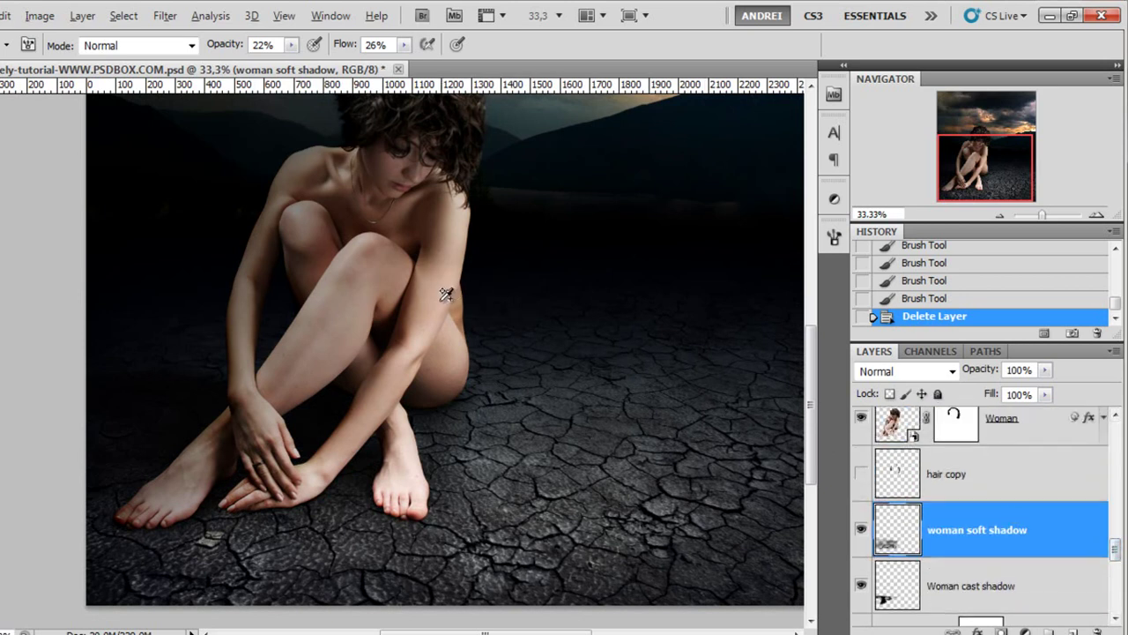
key(ctrl+minus)
drag(479, 335, 324, 483)
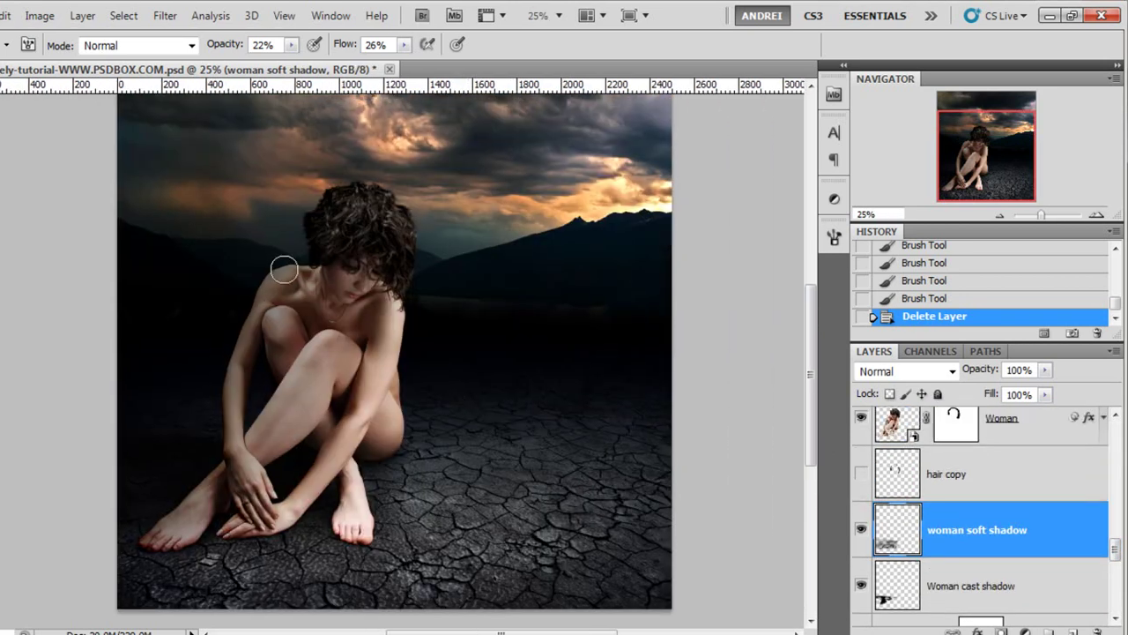
drag(1116, 551, 1075, 528)
click(1076, 521)
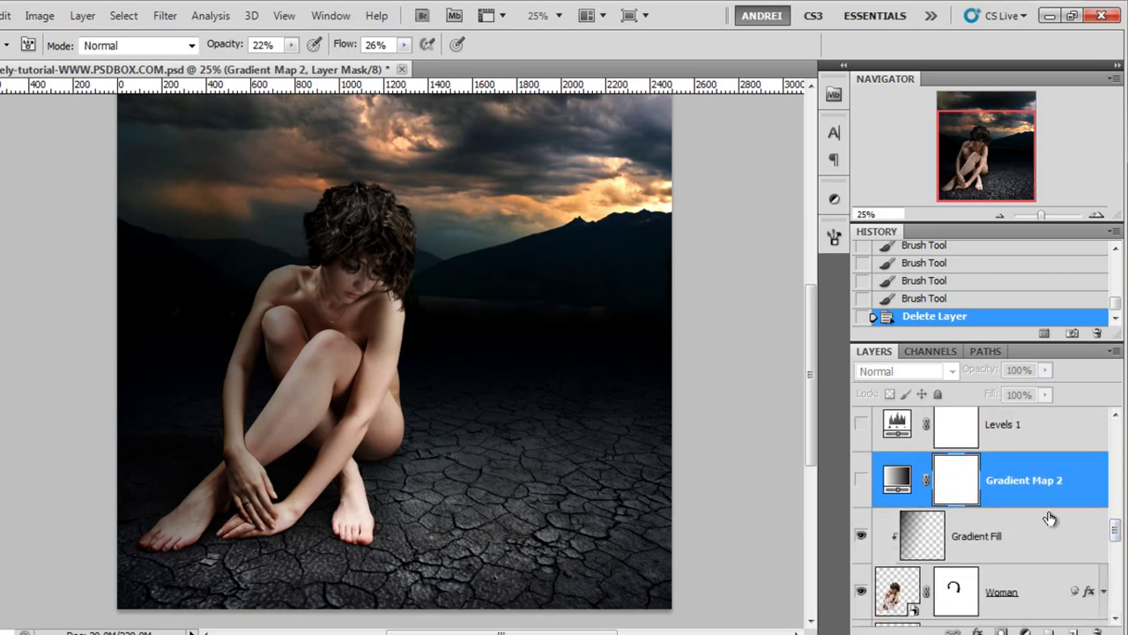
alt+click(1052, 508)
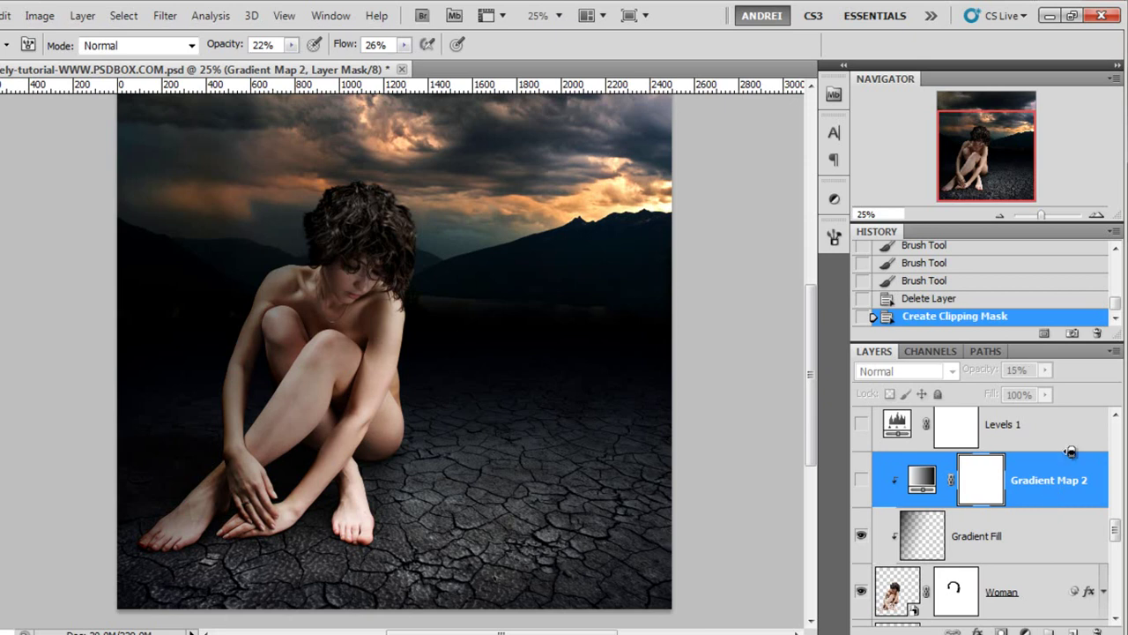
alt+click(1070, 451)
mouse_move(1115, 532)
mouse_down()
mouse_move(1115, 517)
mouse_move(1117, 530)
mouse_up()
alt+click(1047, 466)
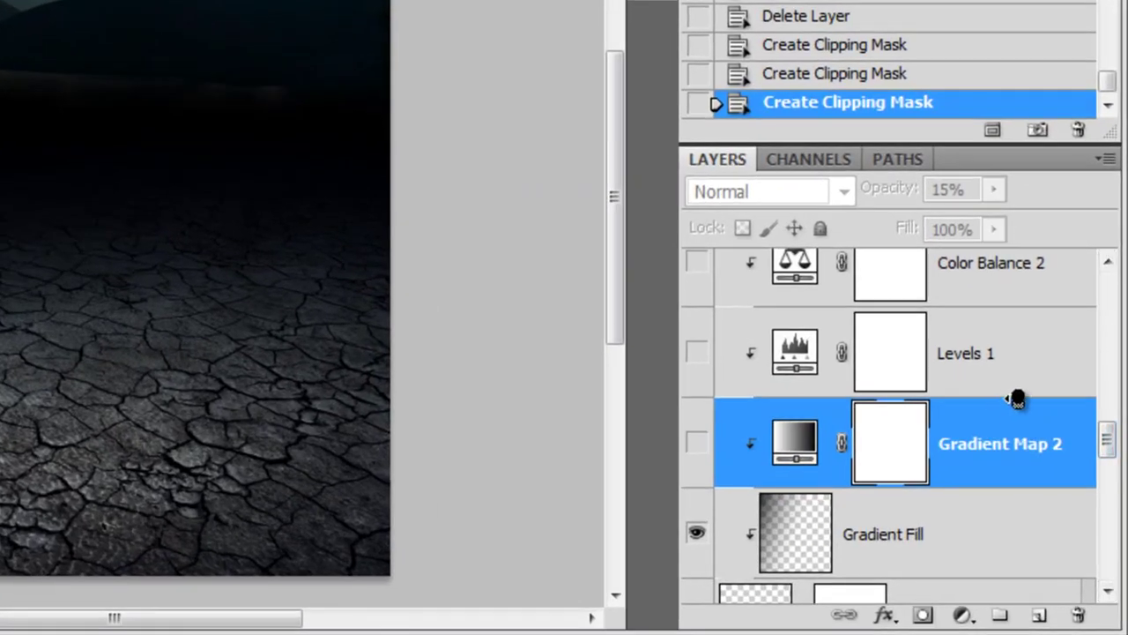
- Release the clipping of Levels 1 and Color Balance 2, and clip both adjustment layers again
alt+click(1012, 396)
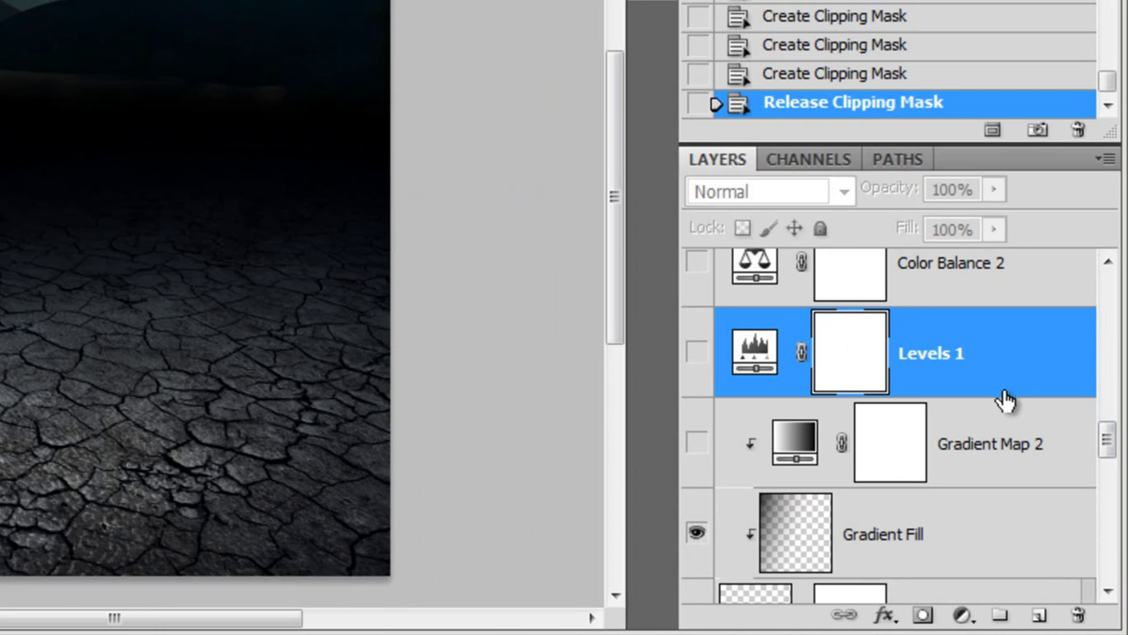
alt+click(1017, 397)
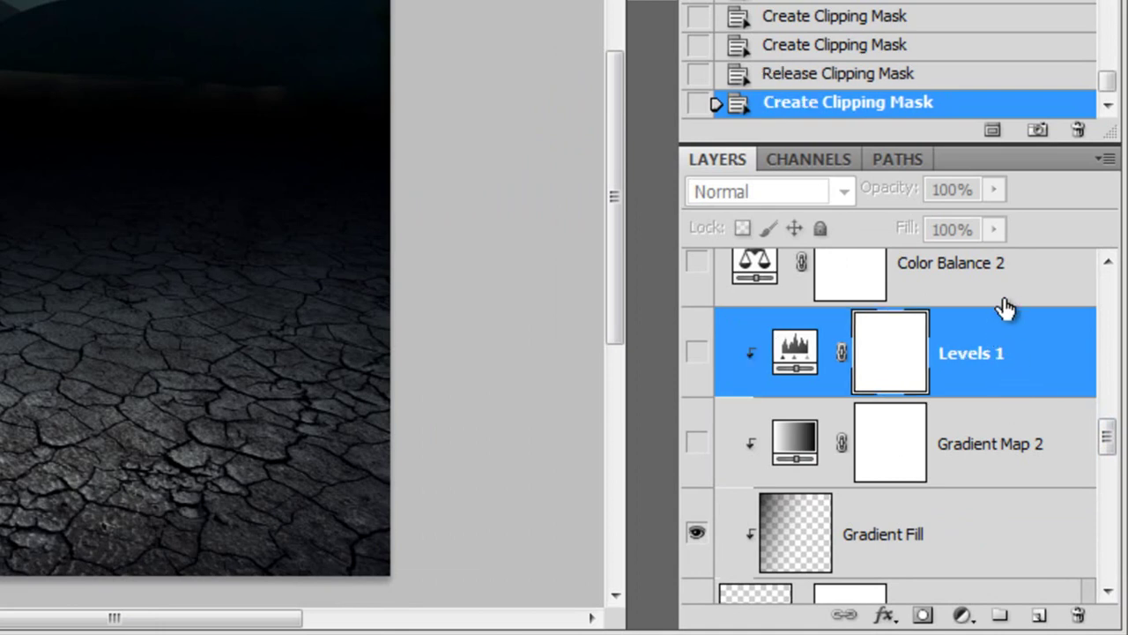
click(1005, 300)
alt+click(1007, 336)
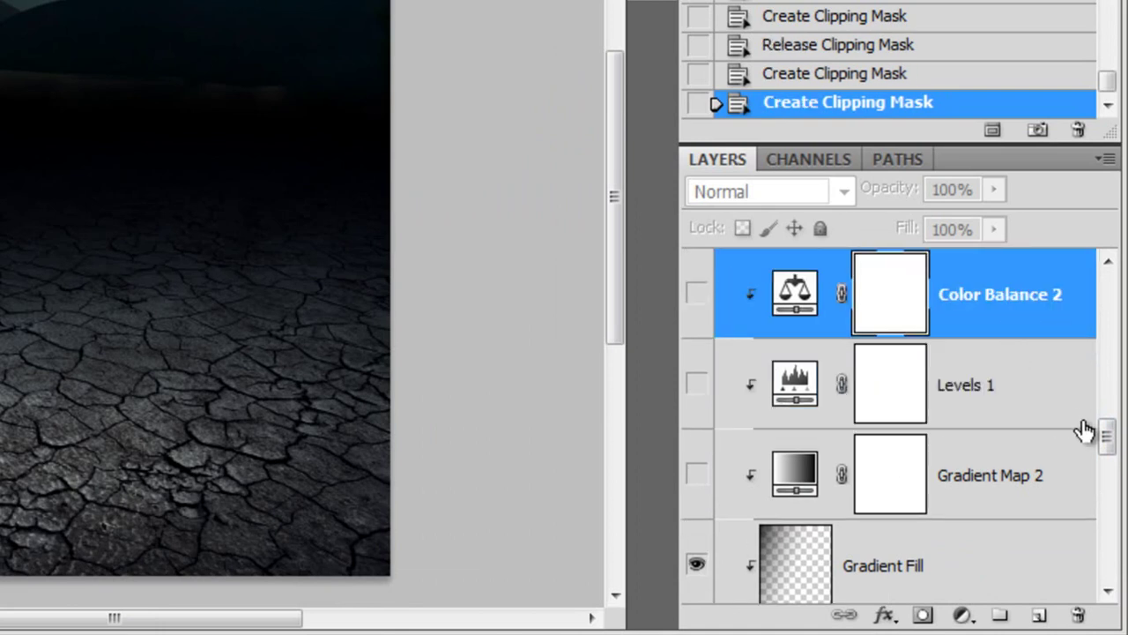
- Select the Gradient Map 2 adjustment layer above the woman's Gradient Fill
drag(1106, 432, 1108, 448)
click(1053, 401)
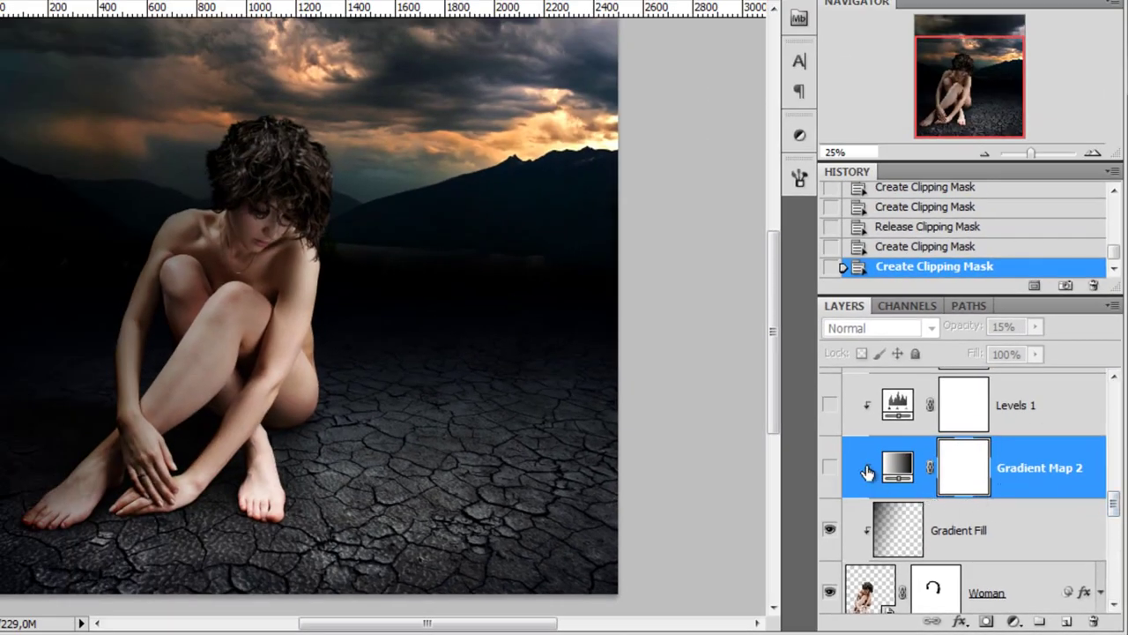
- Make the Gradient Map 2 layer visible and view its adjustment settings
click(830, 469)
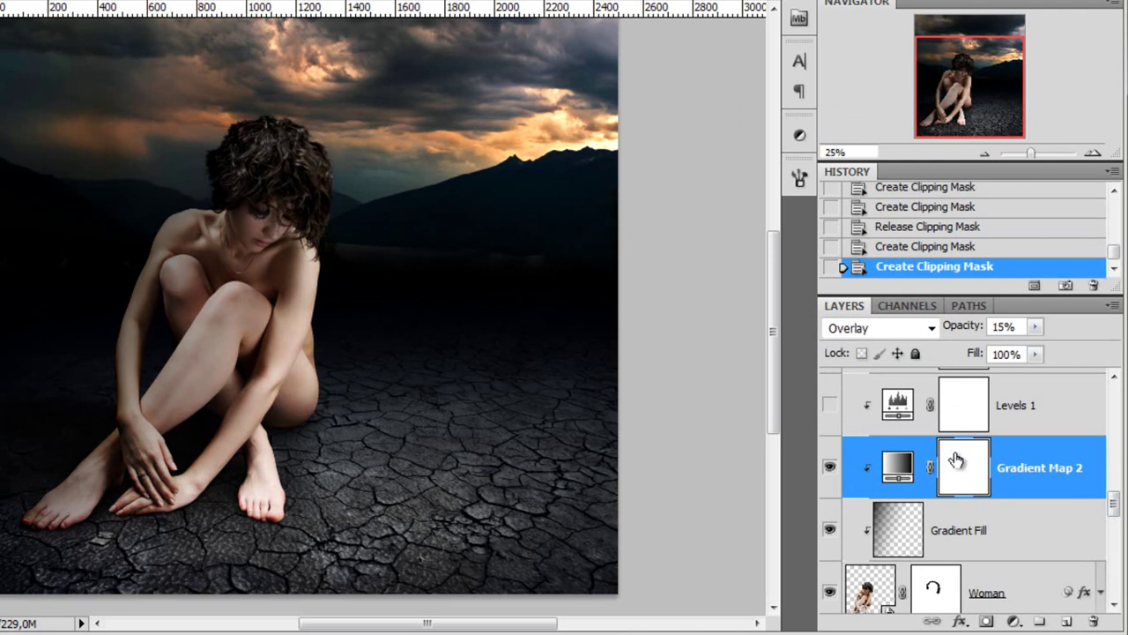
click(901, 467)
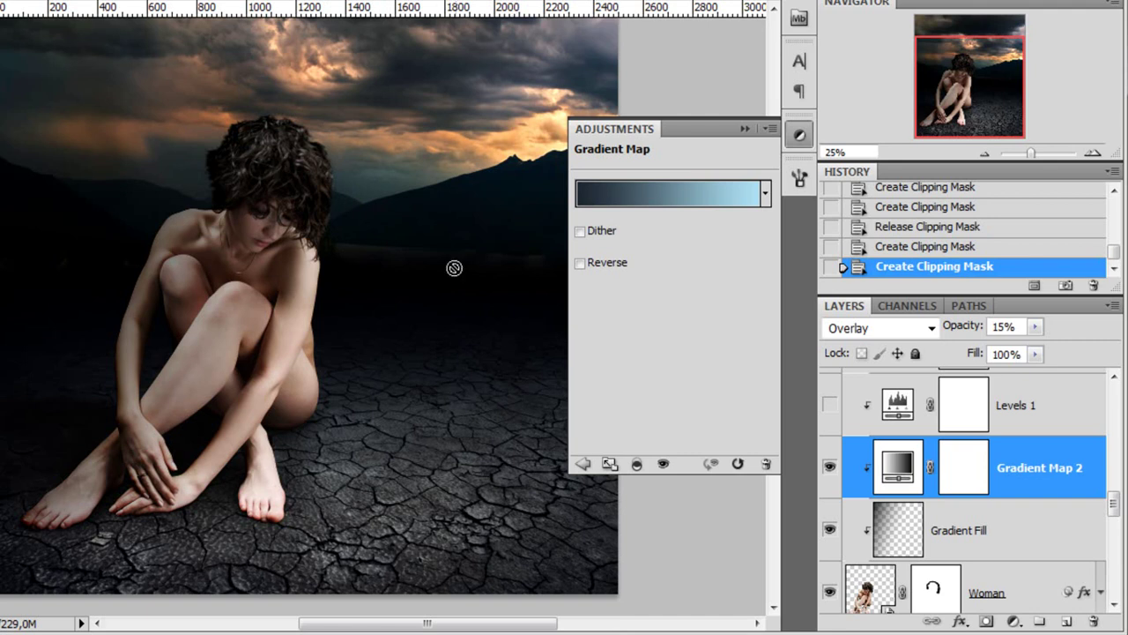
click(745, 130)
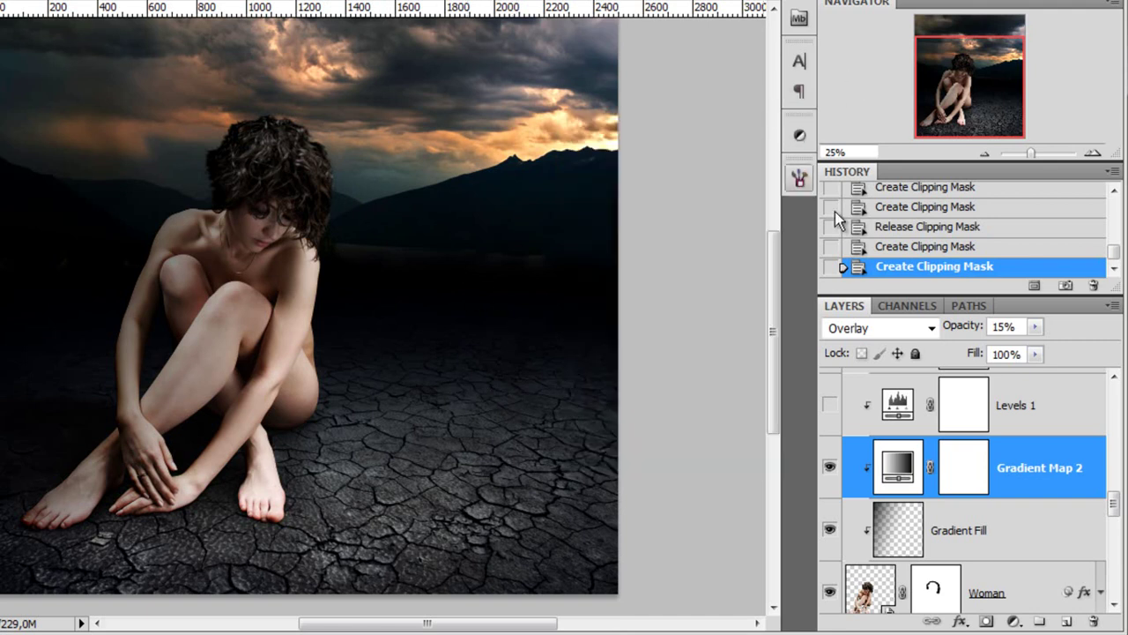
- Examine the dark and light colour stops of the Gradient Map 2 gradient in the Gradient Editor
double_click(905, 470)
click(629, 195)
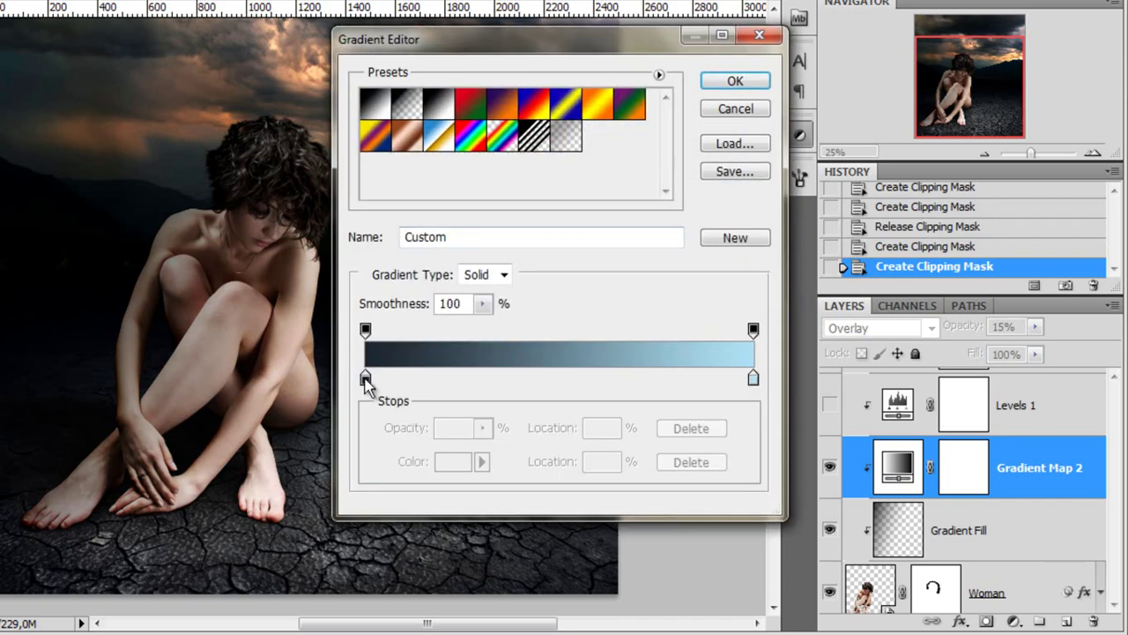
click(366, 379)
click(458, 469)
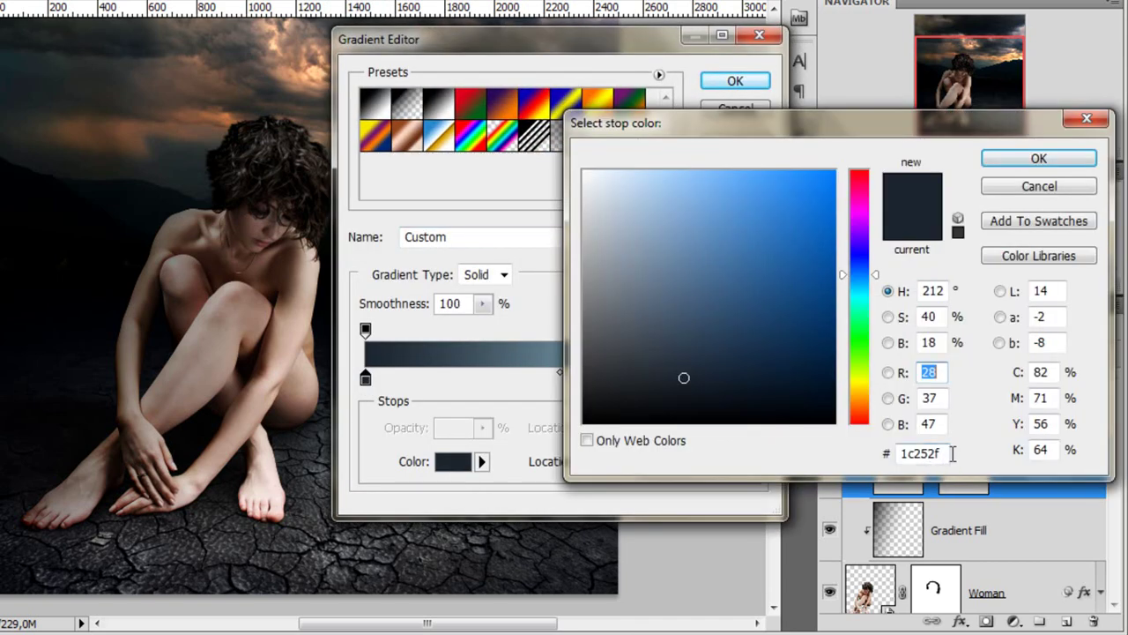
click(989, 157)
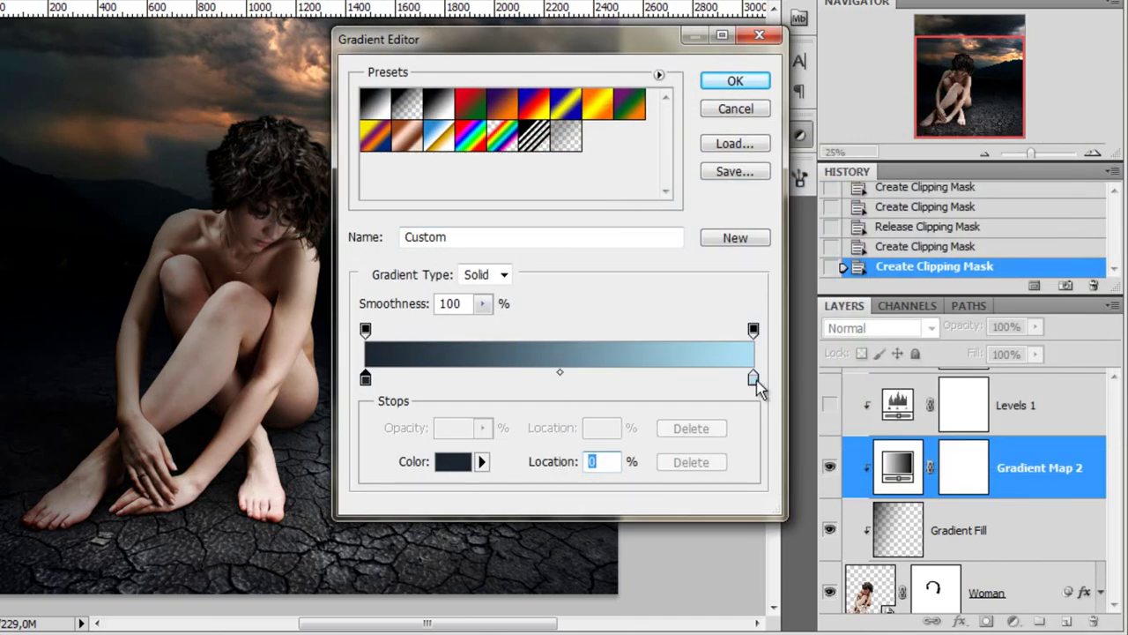
click(753, 379)
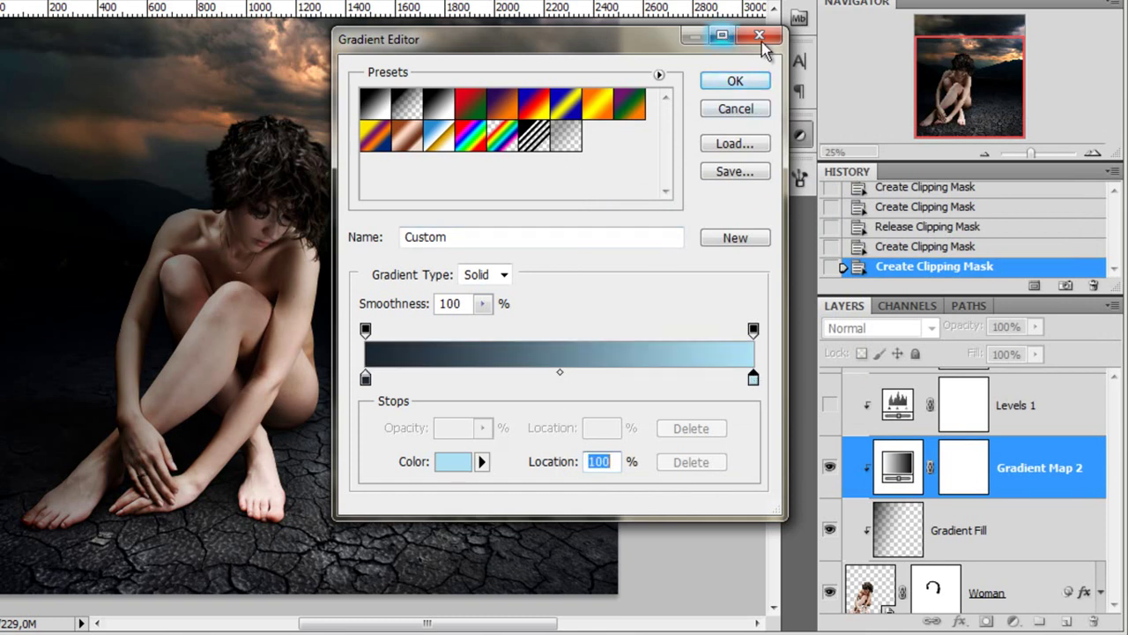
click(763, 42)
click(747, 130)
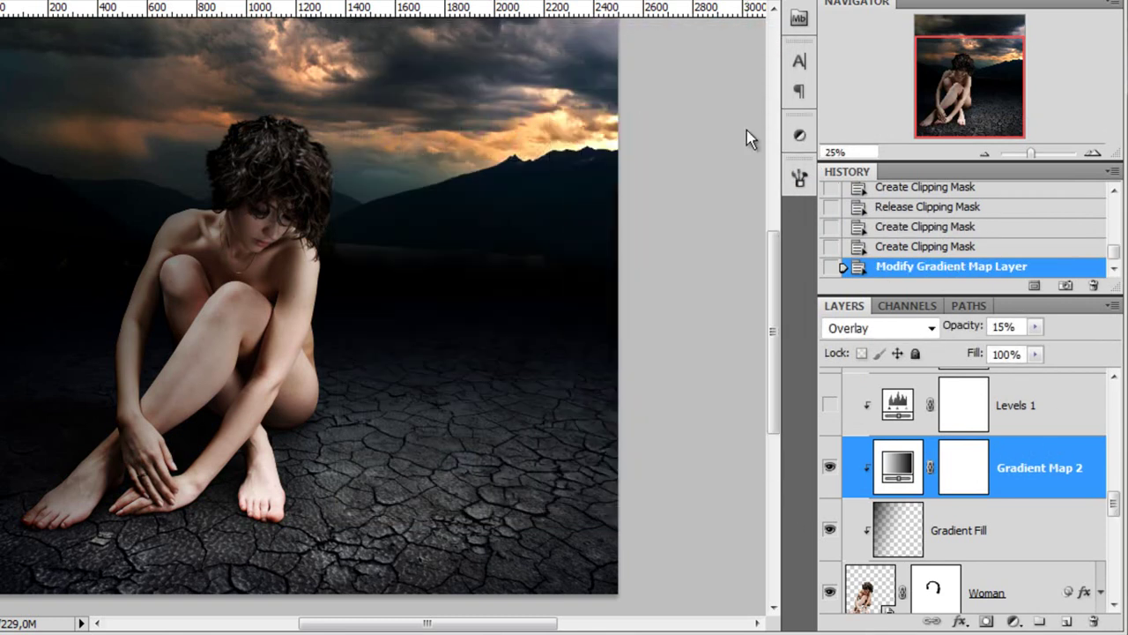
- Make the Levels 1 layer visible and open its adjustment settings
click(1028, 423)
click(829, 406)
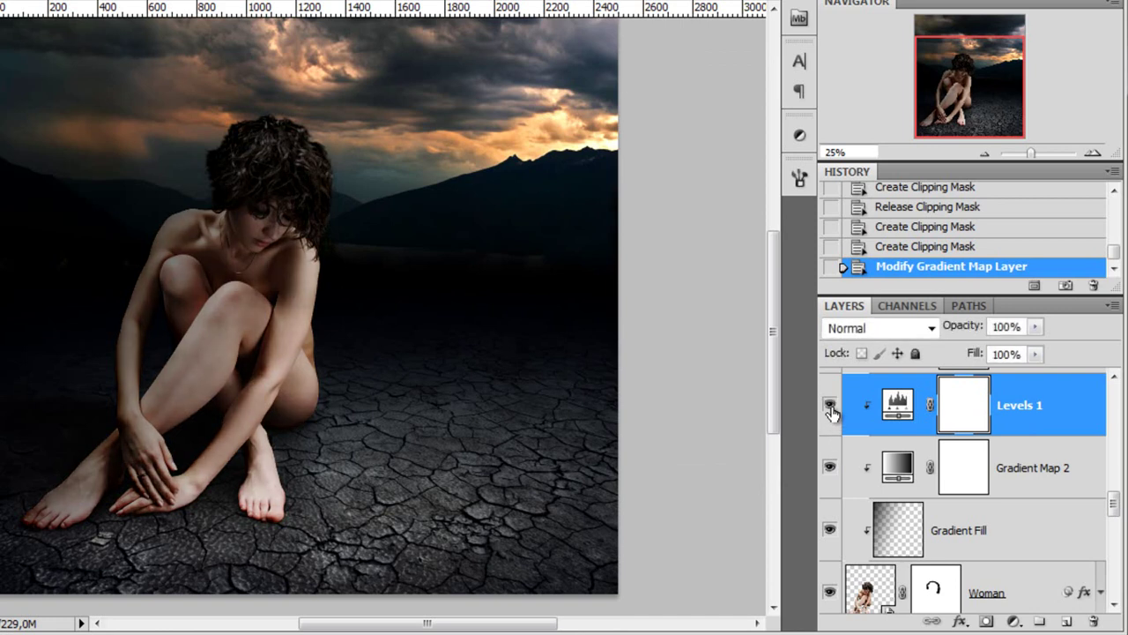
double_click(898, 401)
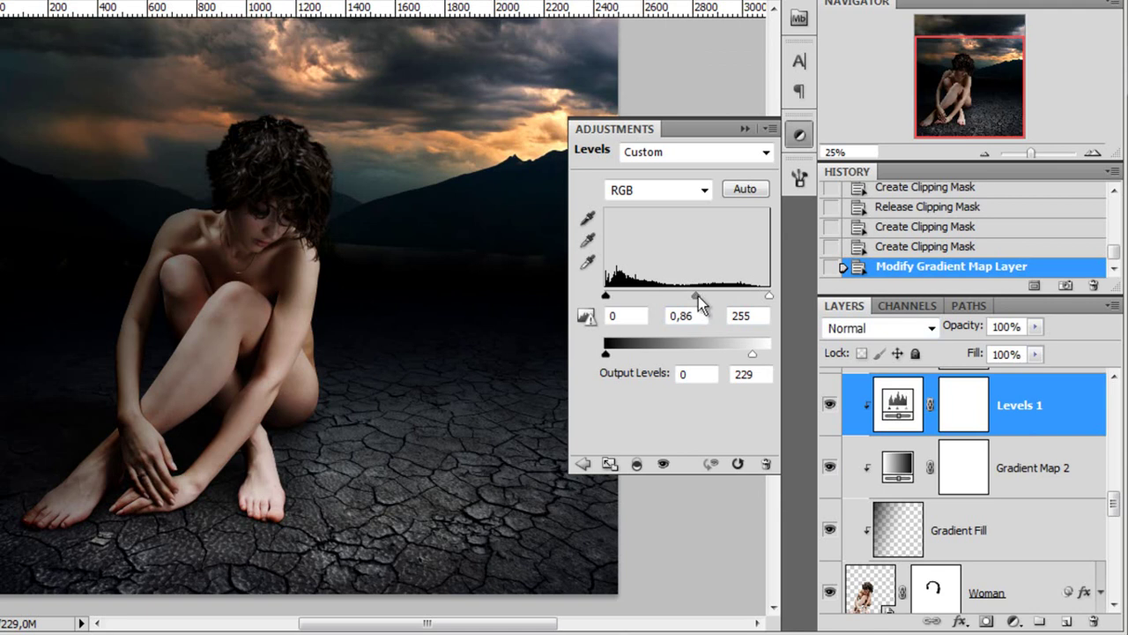
- Try a midtone input level of 0,91 on Levels 1, undo it and collapse the settings
mouse_move(696, 304)
mouse_down()
mouse_move(712, 297)
mouse_move(693, 301)
mouse_up()
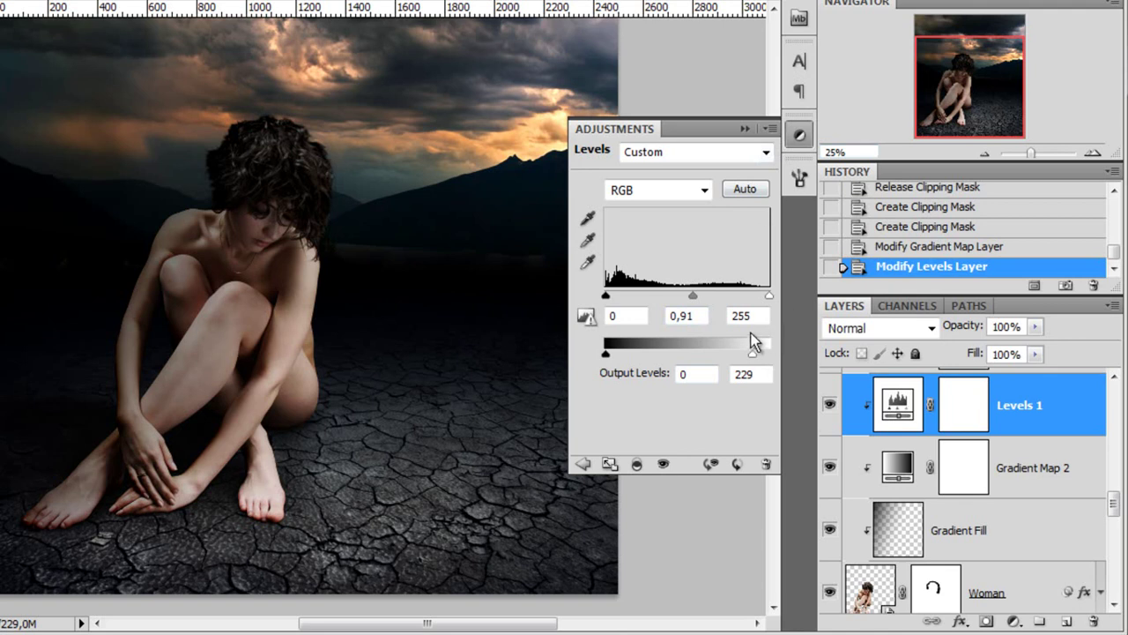
key(ctrl+z)
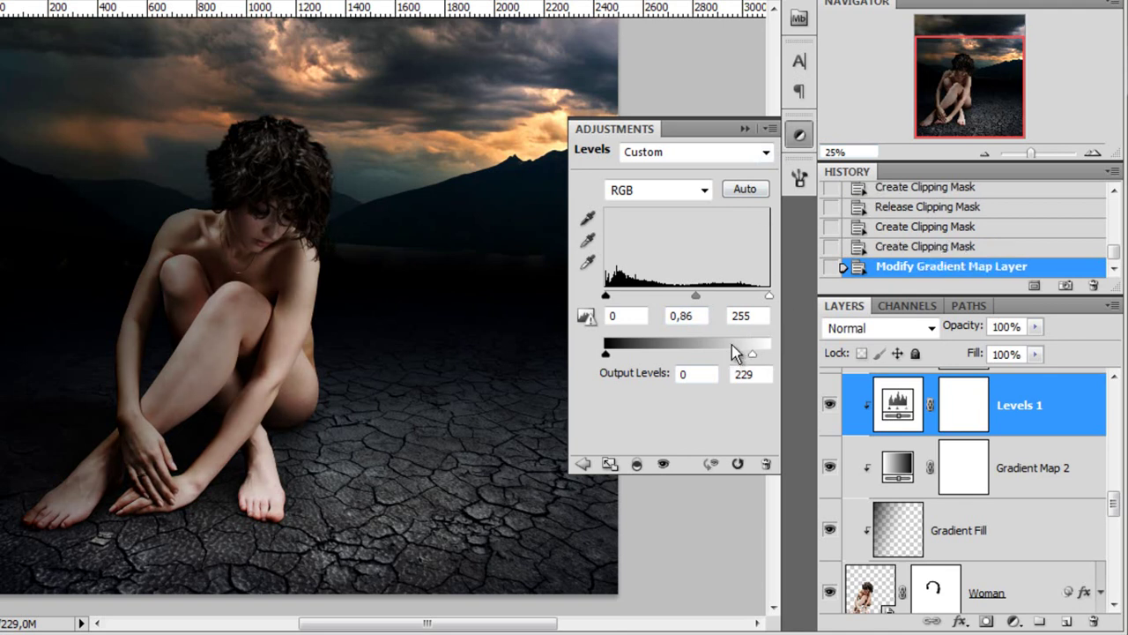
click(743, 132)
- Make the Color Balance 2 layer above Levels 1 visible and open its adjustment settings
scroll(1047, 433, up, 3)
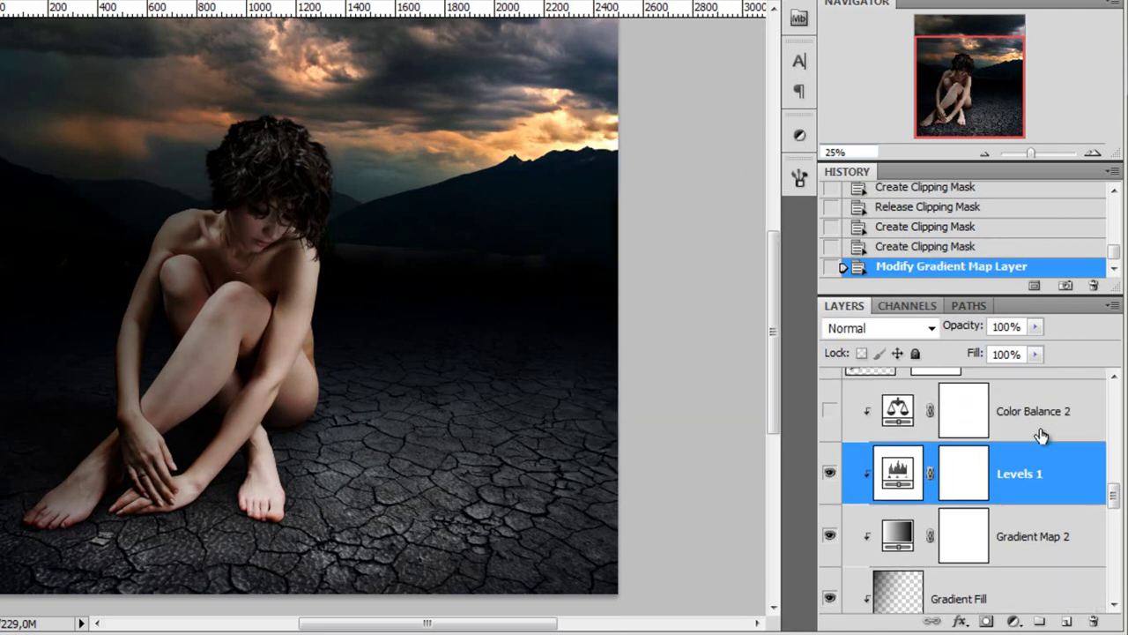
click(1035, 460)
click(831, 457)
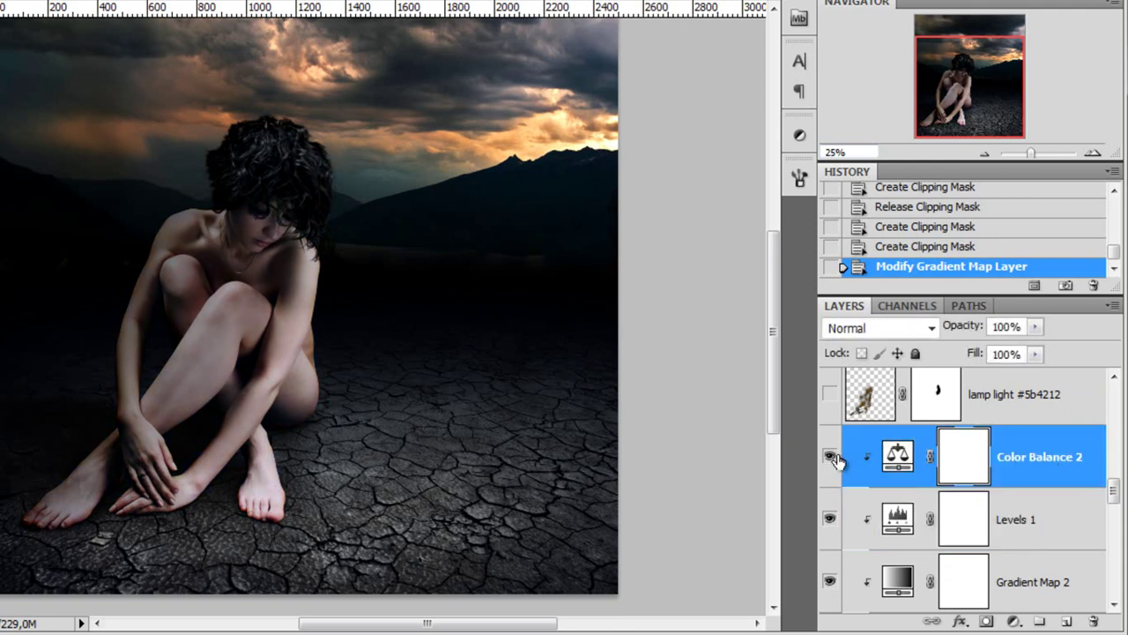
double_click(900, 459)
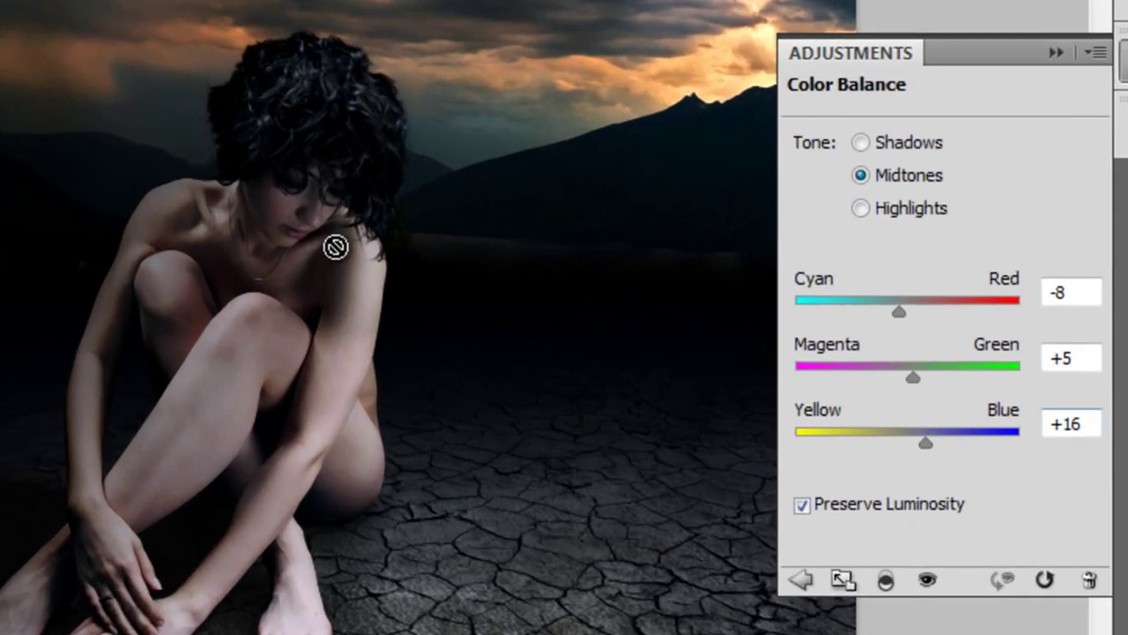
- Review the Color Balance 2 values for the shadows, midtones and highlights
click(889, 139)
click(911, 173)
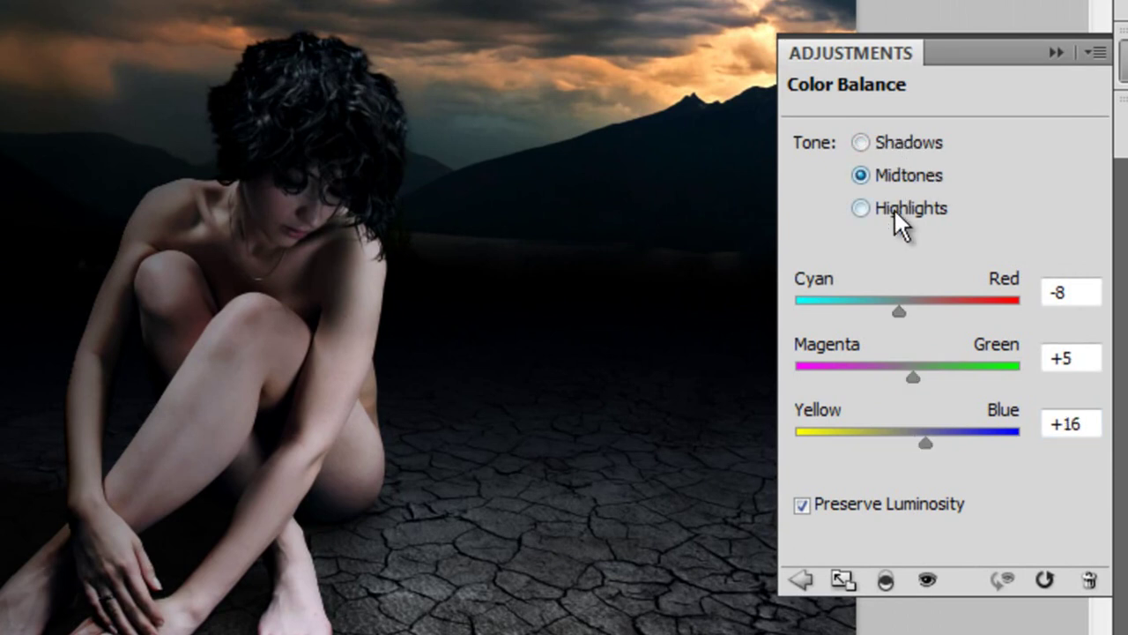
click(892, 141)
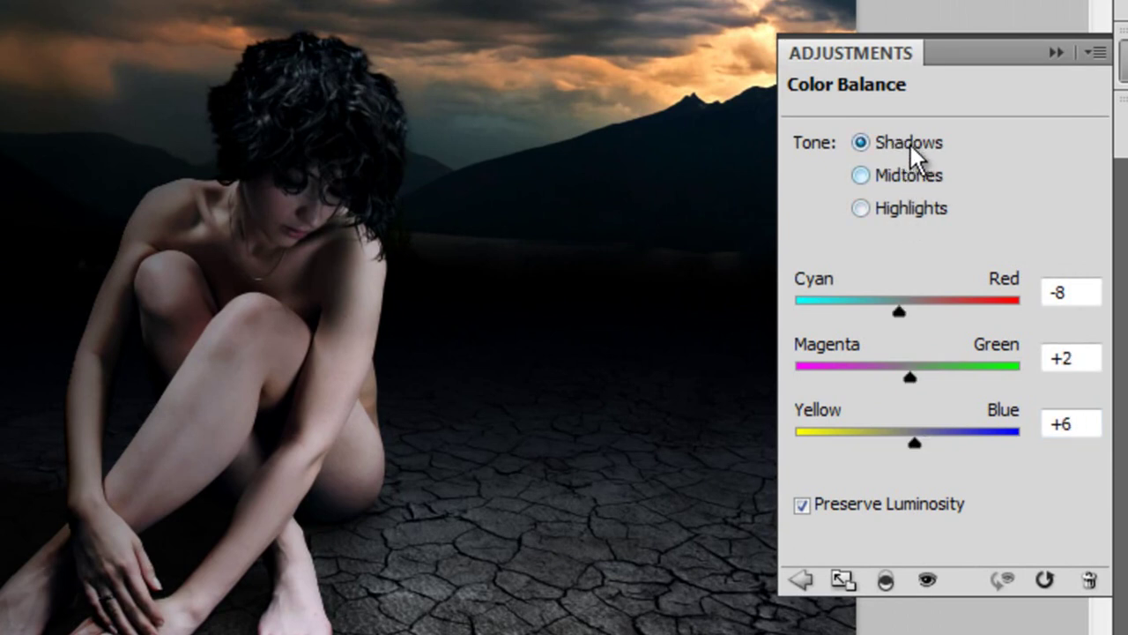
click(904, 172)
click(901, 213)
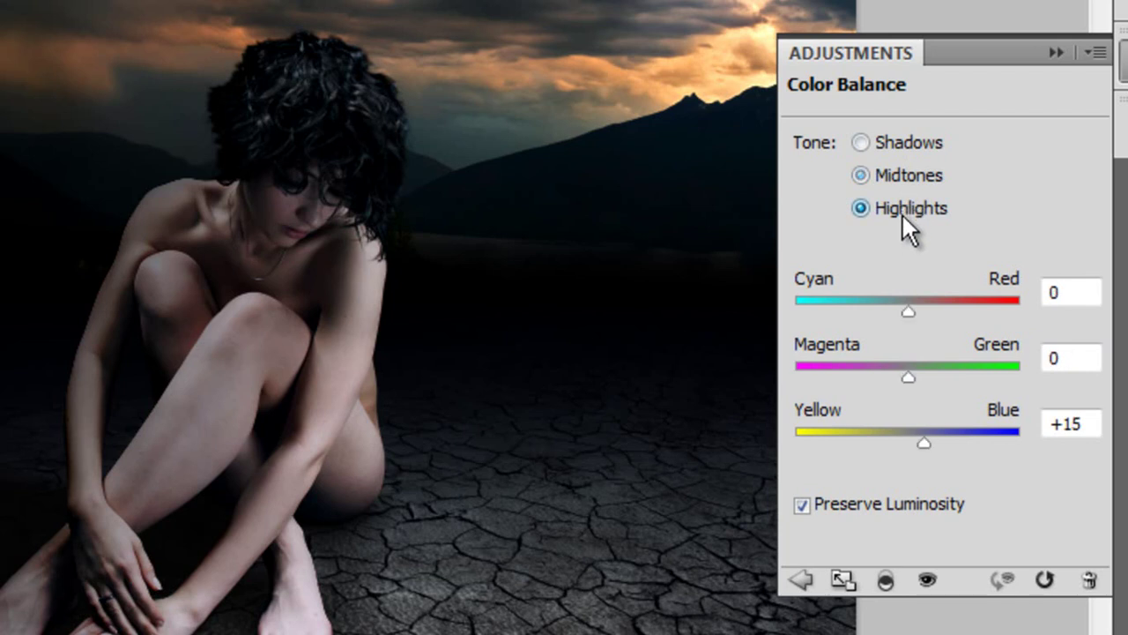
click(1045, 53)
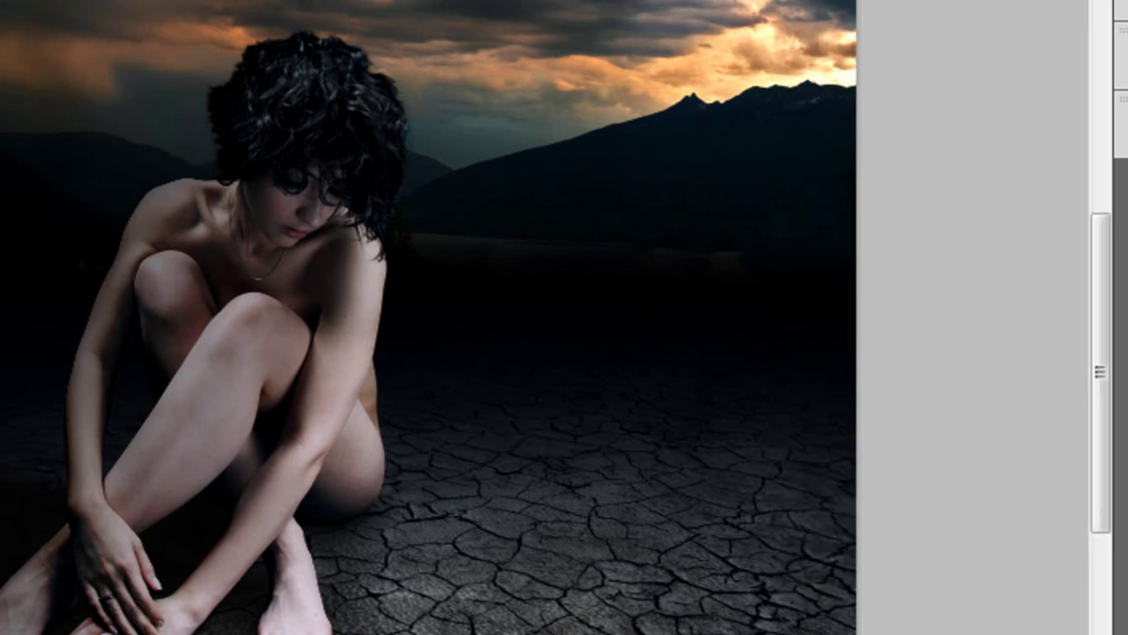
- Select the Lamp layer and make it visible
drag(617, 176, 625, 218)
scroll(417, 317, right, 1)
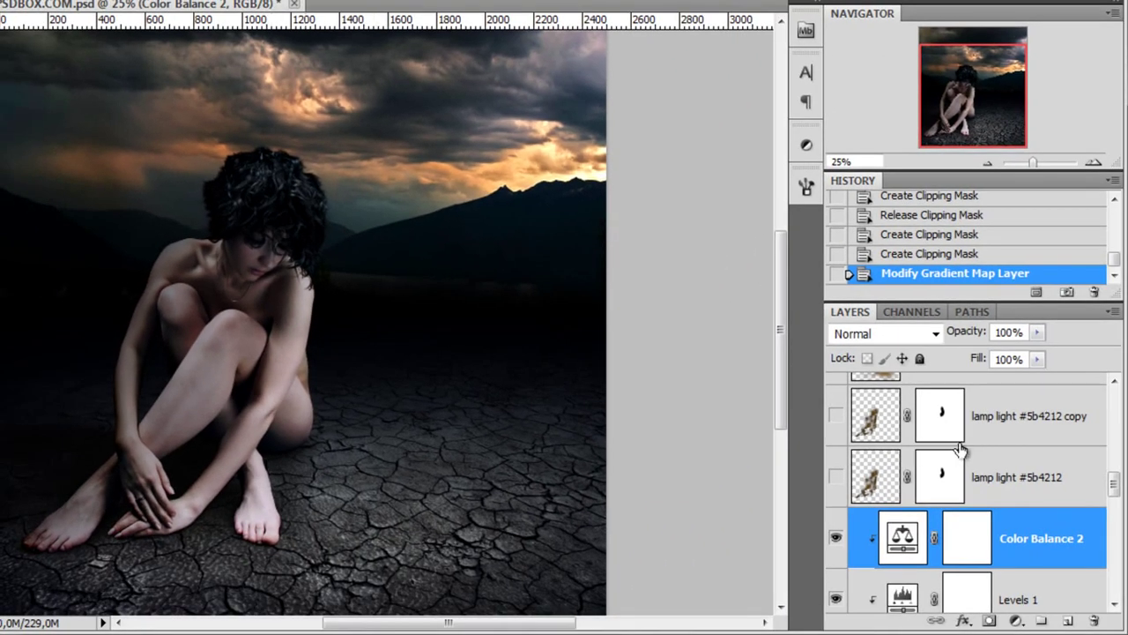
drag(1112, 485, 1114, 401)
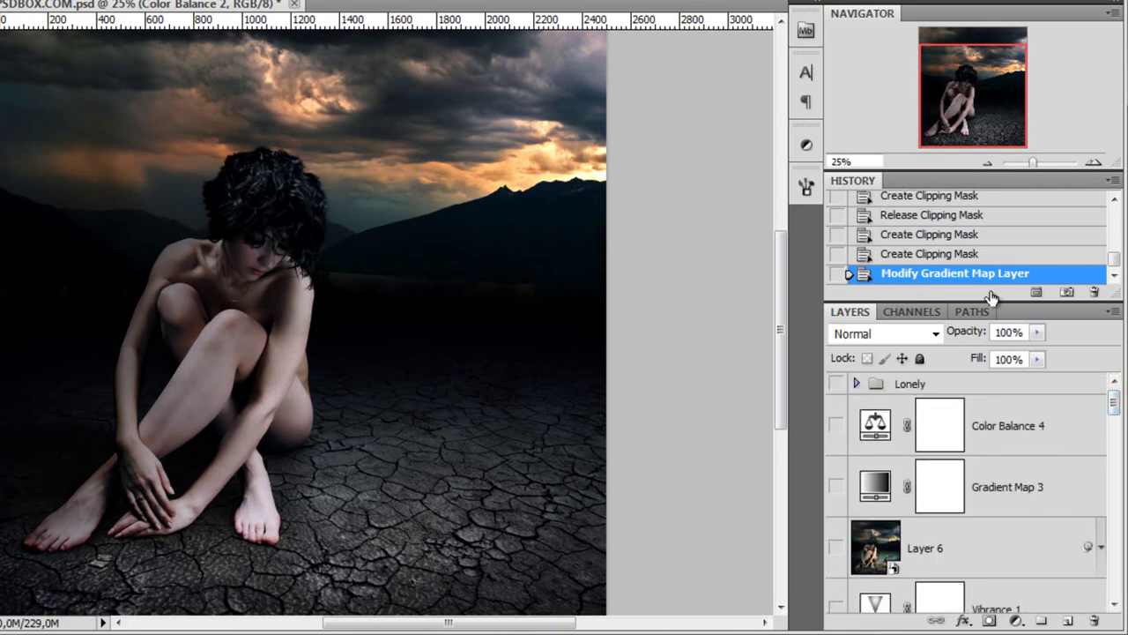
drag(952, 103, 954, 113)
drag(1114, 406, 1114, 452)
click(1002, 474)
click(836, 466)
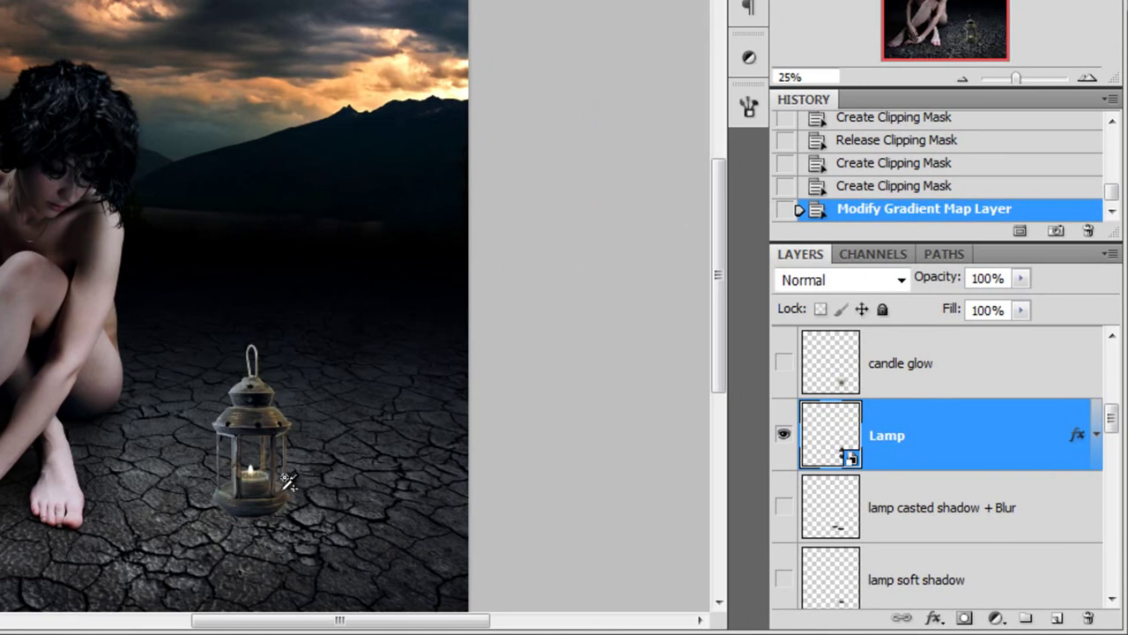
- Bring up the Free Transform box around the lamp and close it
scroll(288, 480, up, 1)
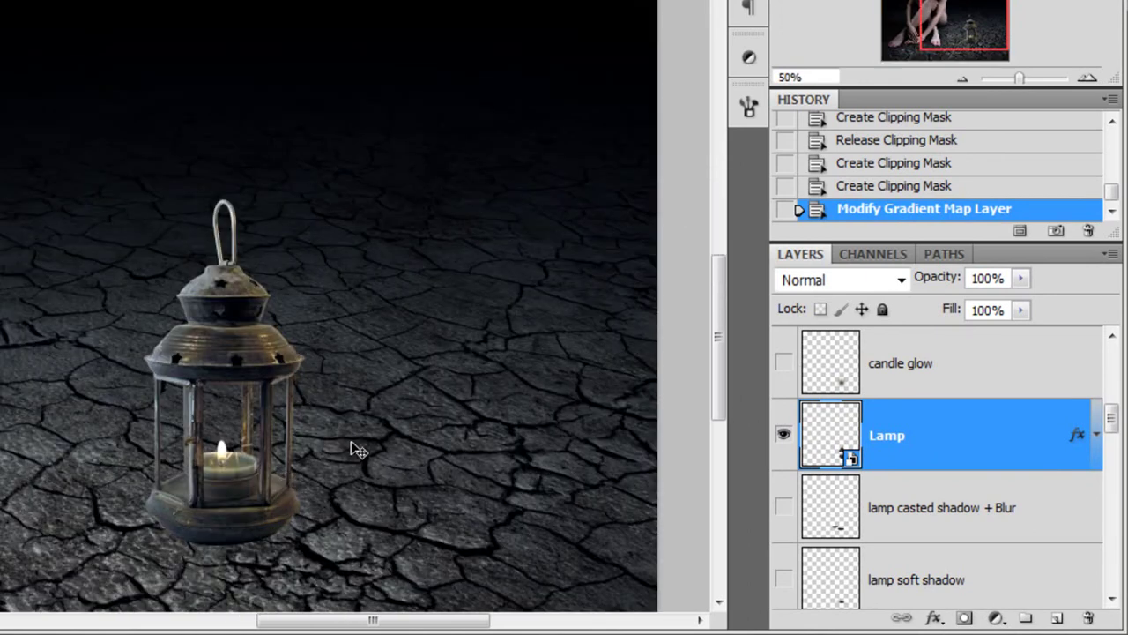
key(ctrl+t)
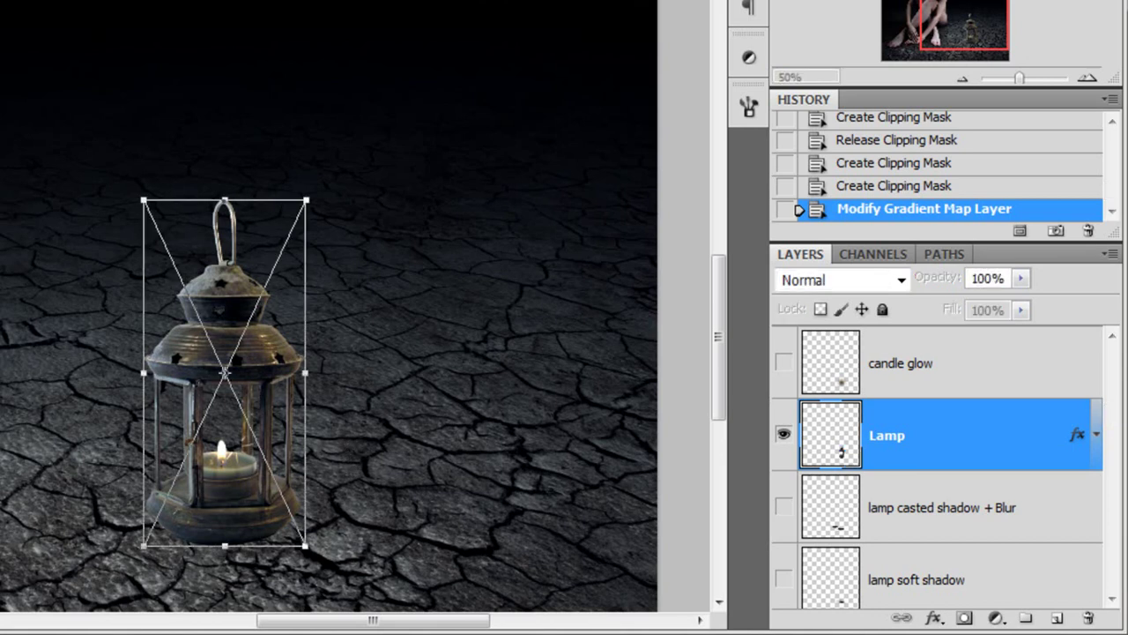
key(Return)
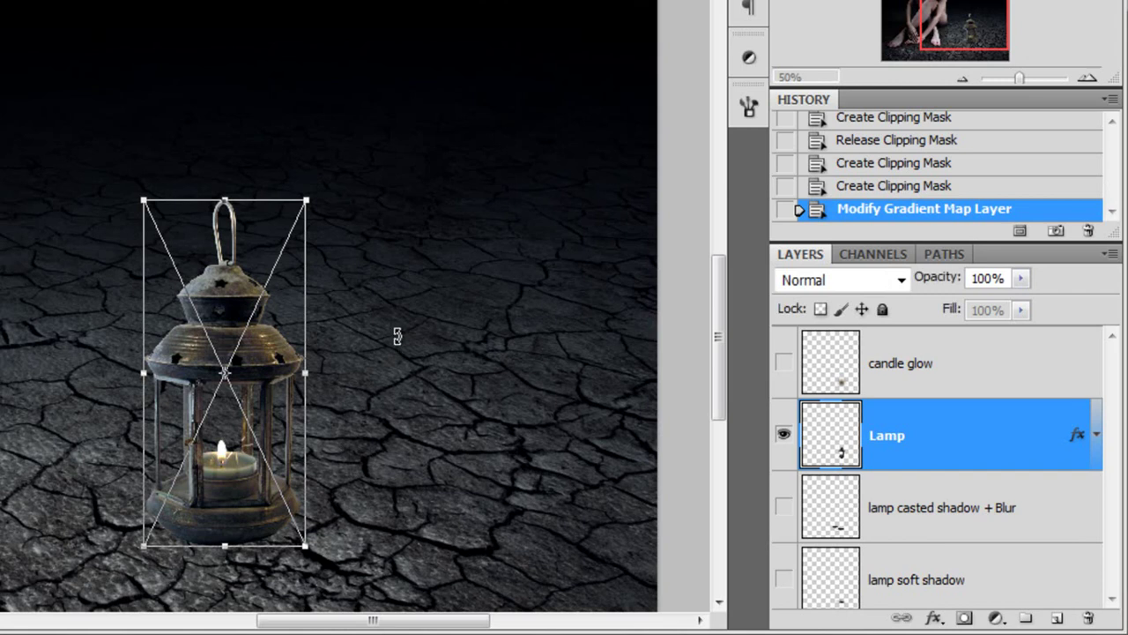
drag(372, 388, 403, 363)
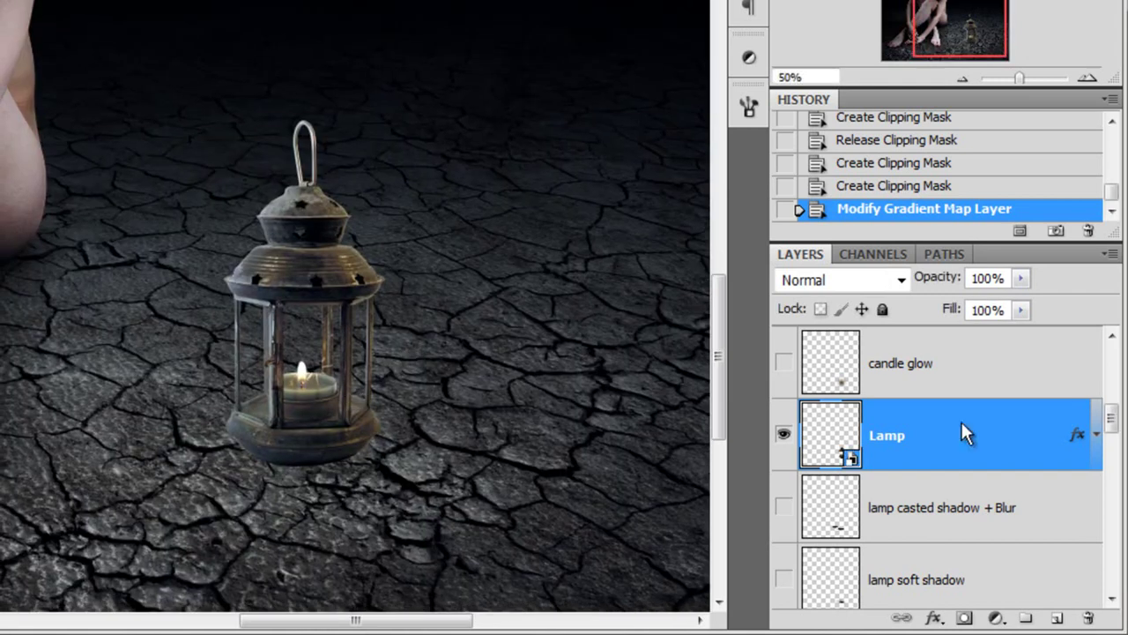
- Enable the Inner Shadow effect on the Lamp layer and open its layer style settings
click(1093, 436)
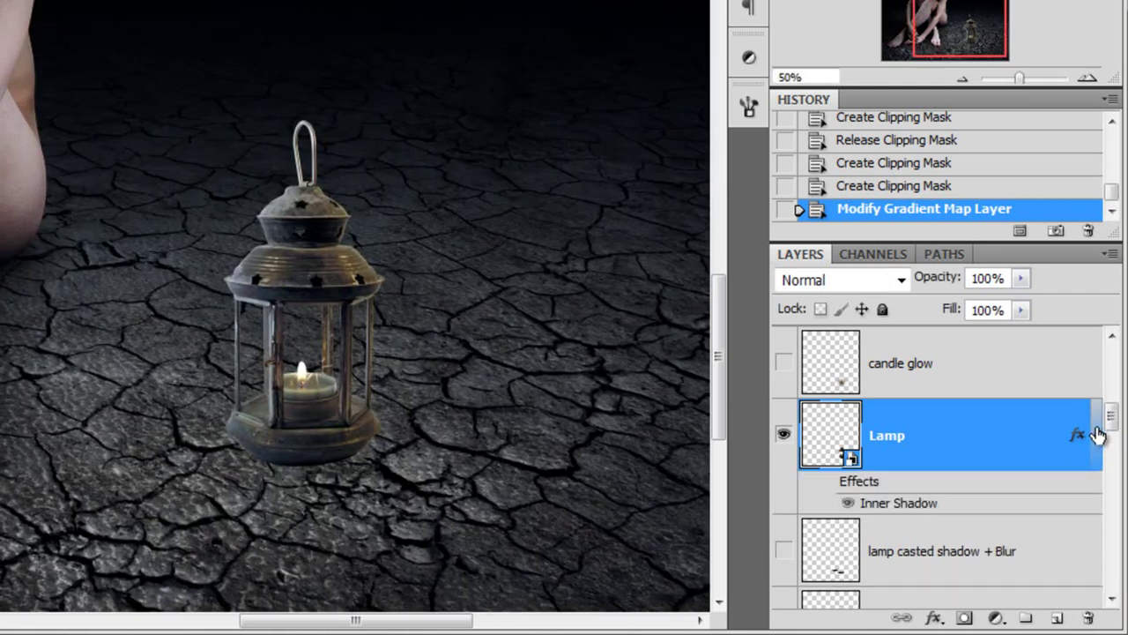
click(846, 504)
click(847, 504)
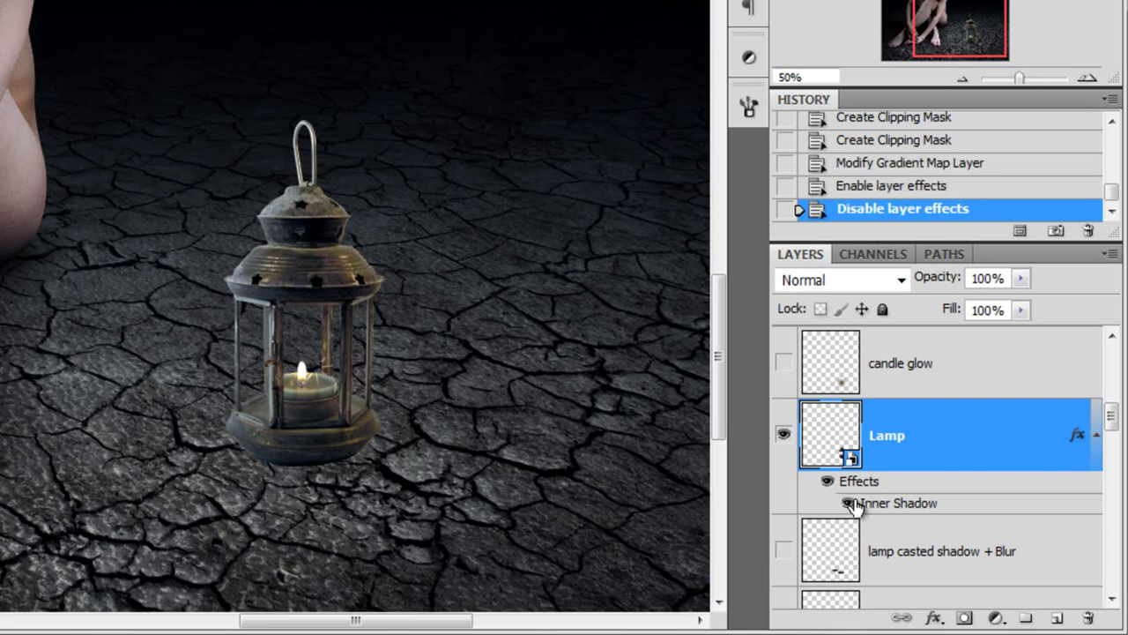
click(848, 504)
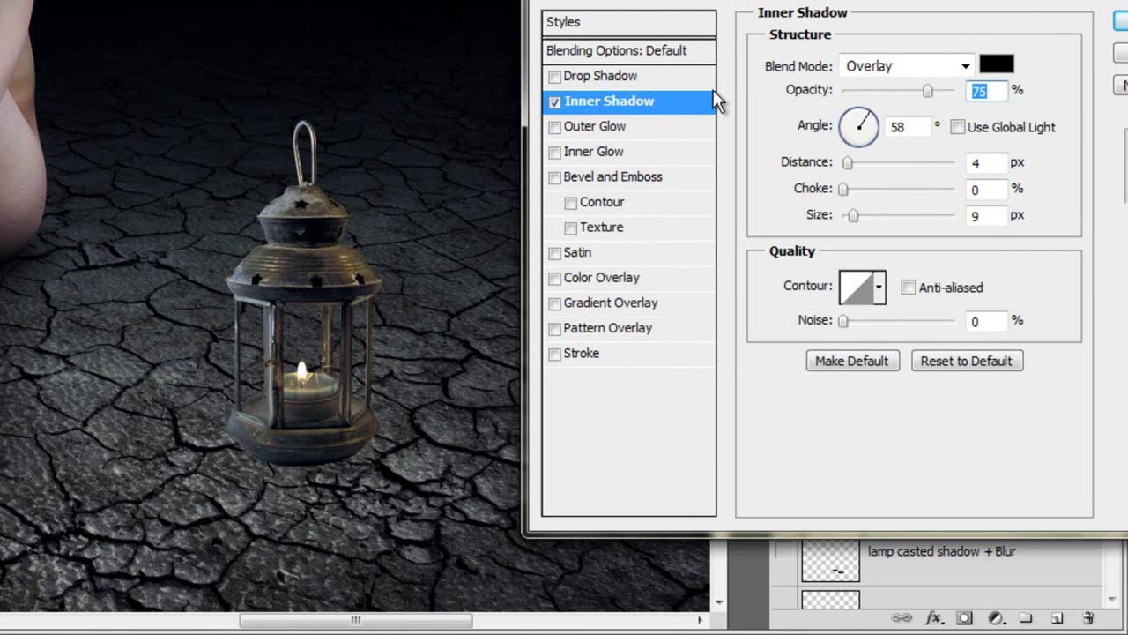
- Compare the lamp without and with its Inner Shadow, accept the style settings and collapse the layer's effects list
click(555, 102)
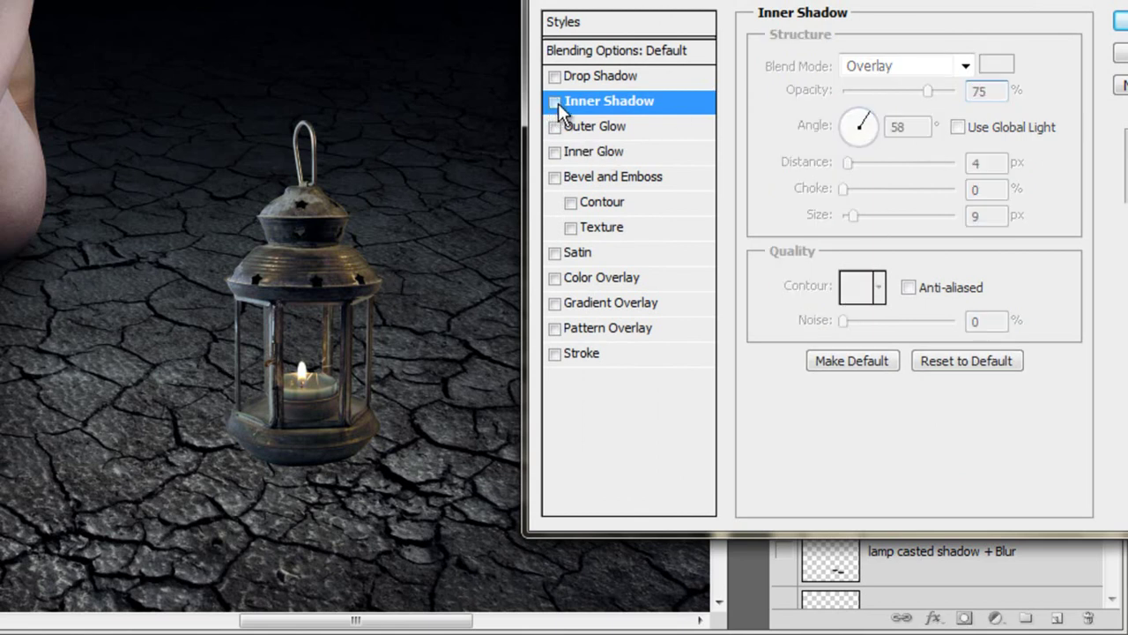
click(554, 102)
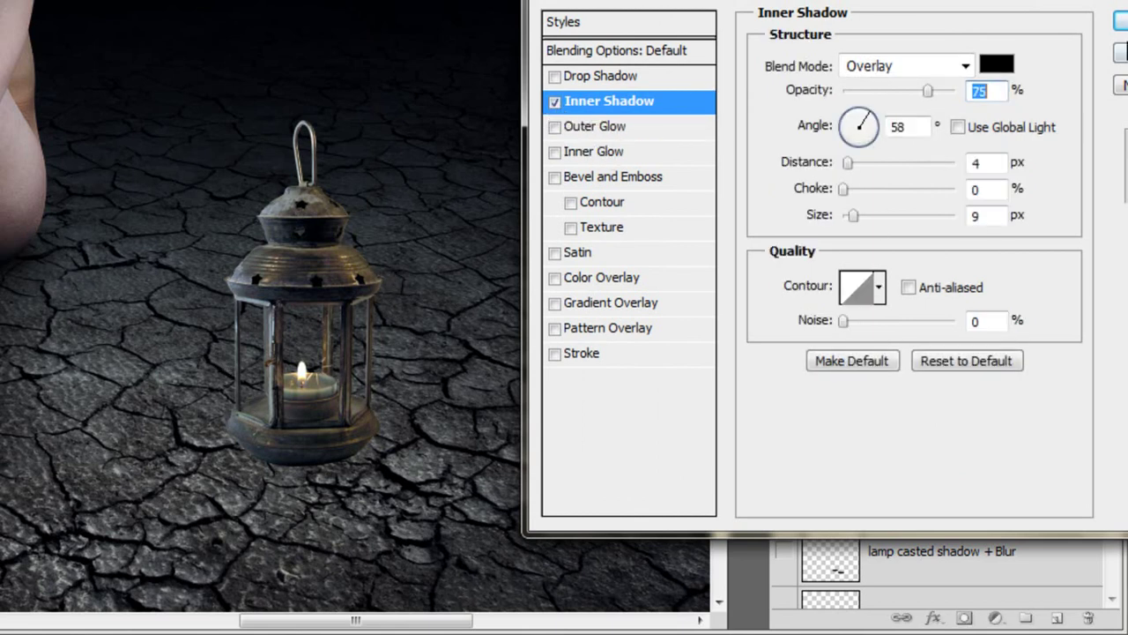
drag(934, 2, 840, 0)
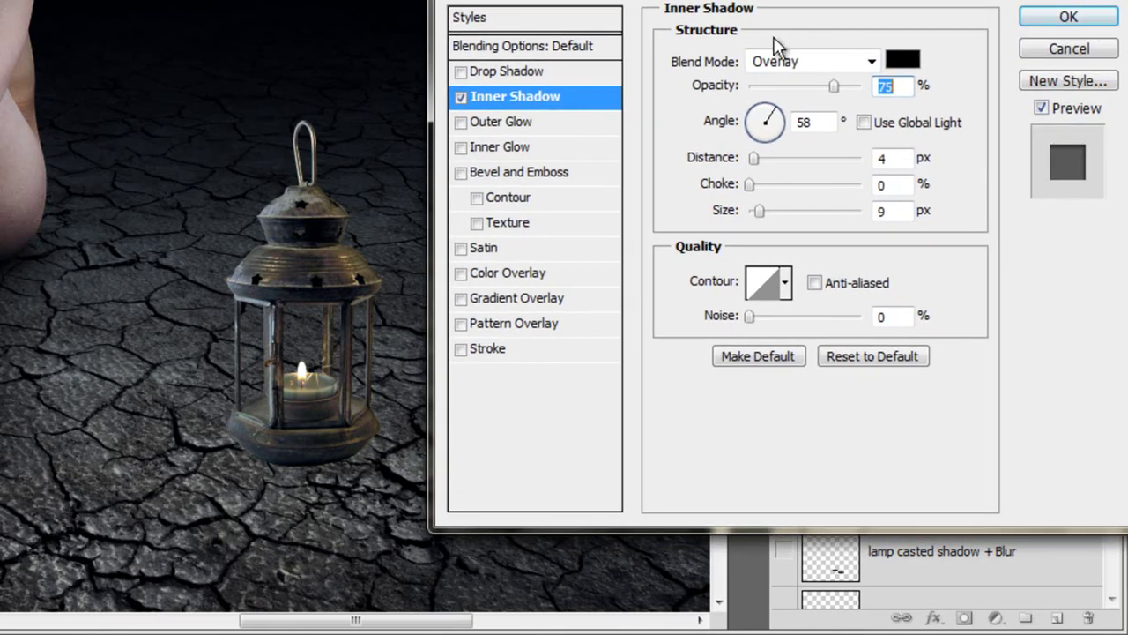
click(1053, 15)
click(1096, 433)
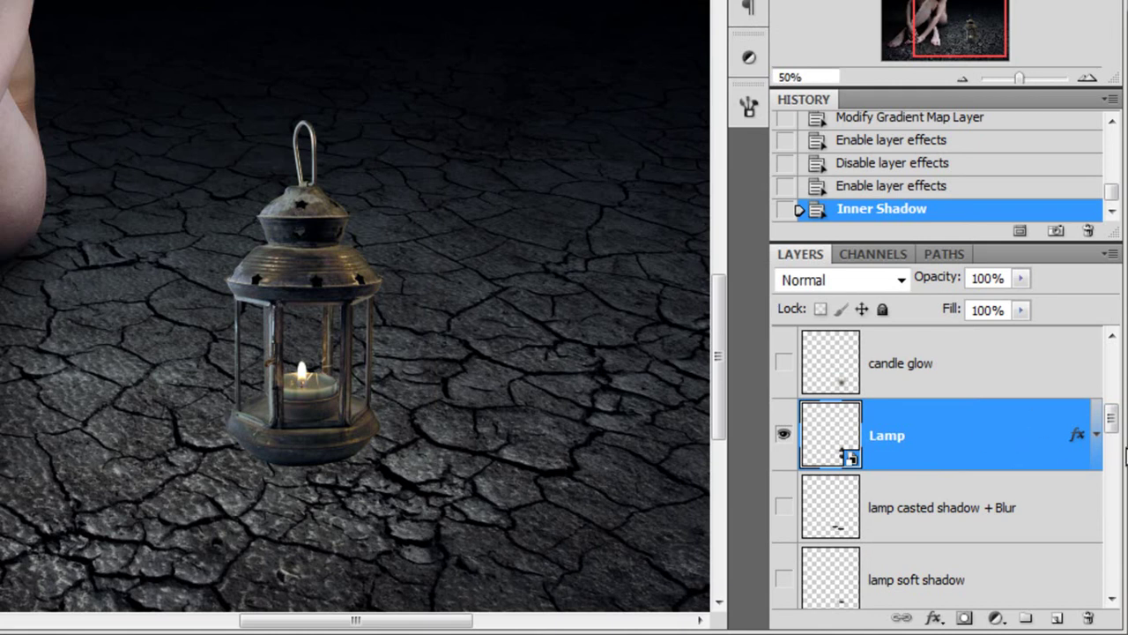
drag(1116, 420, 1116, 428)
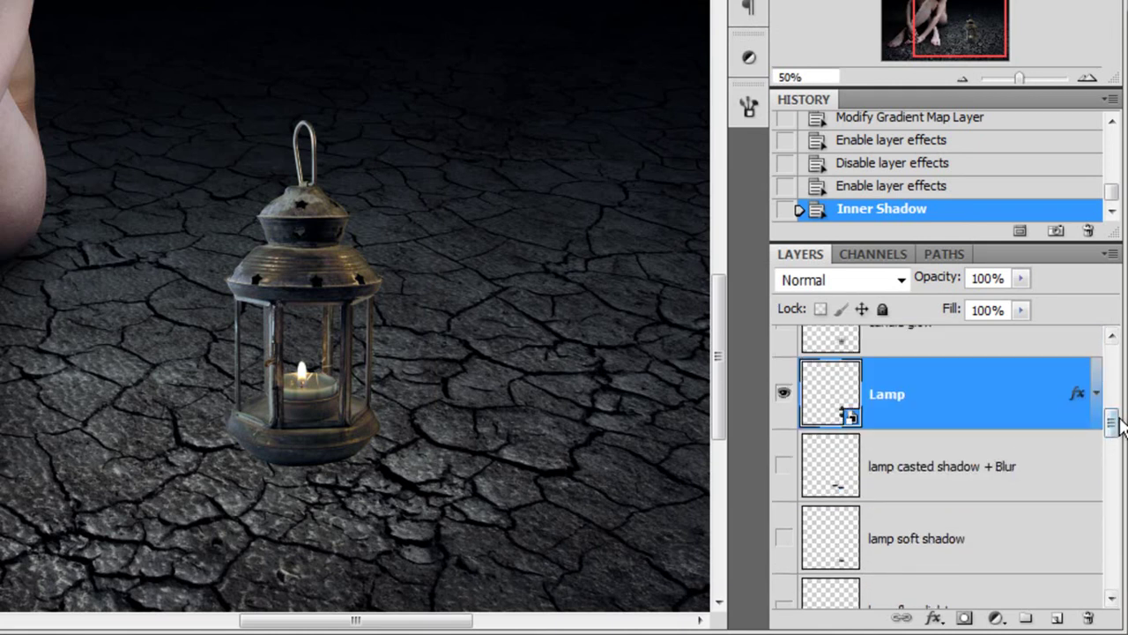
scroll(1115, 425, up, 2)
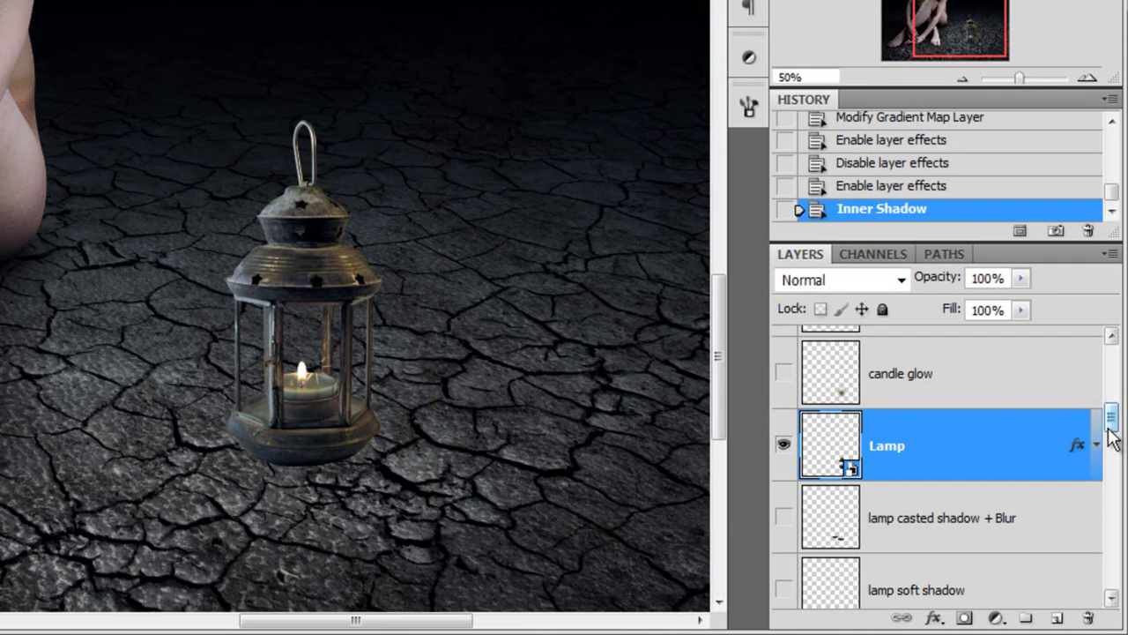
- Select the lamp soft shadow layer and make it visible
scroll(1113, 429, up, 1)
scroll(1113, 425, down, 3)
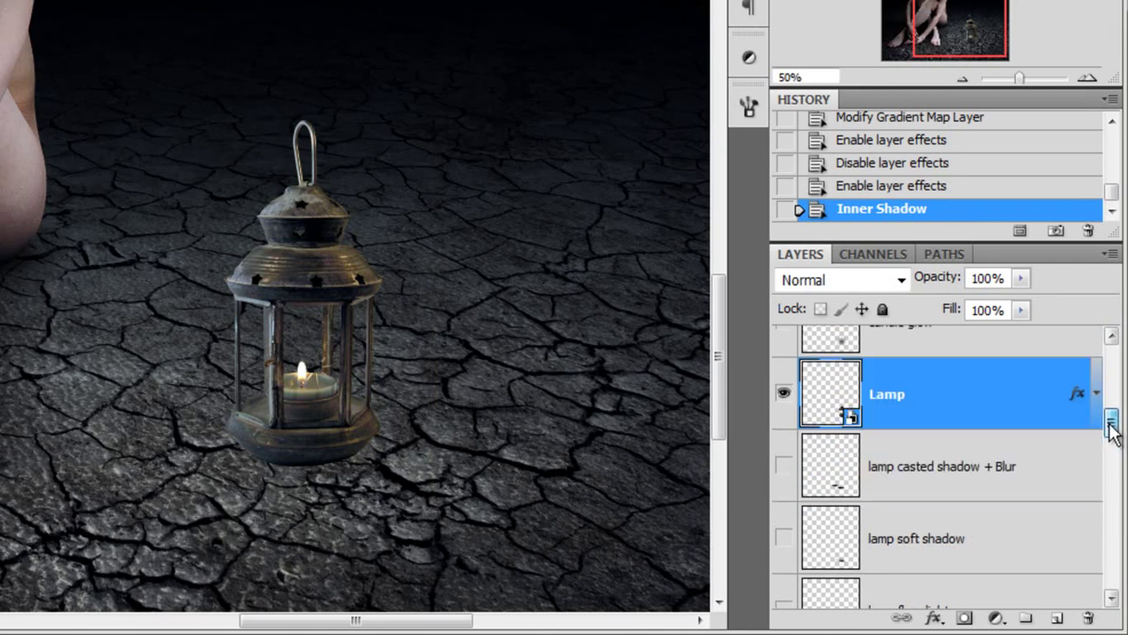
drag(928, 32, 946, 3)
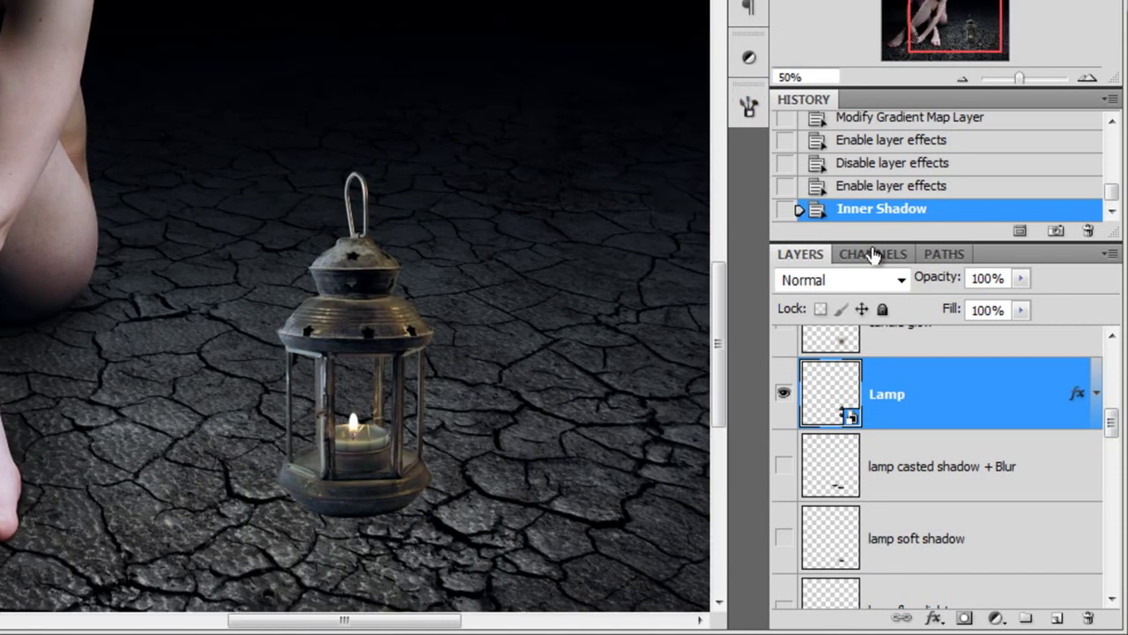
scroll(1115, 430, up, 3)
scroll(1115, 427, up, 1)
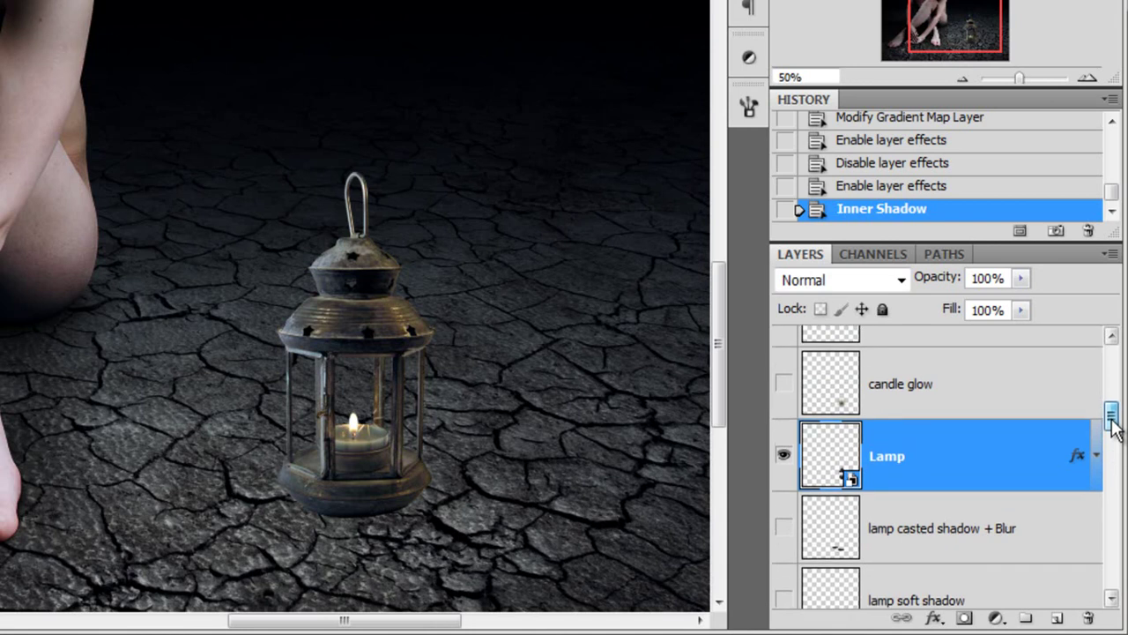
scroll(1116, 433, down, 5)
click(1054, 498)
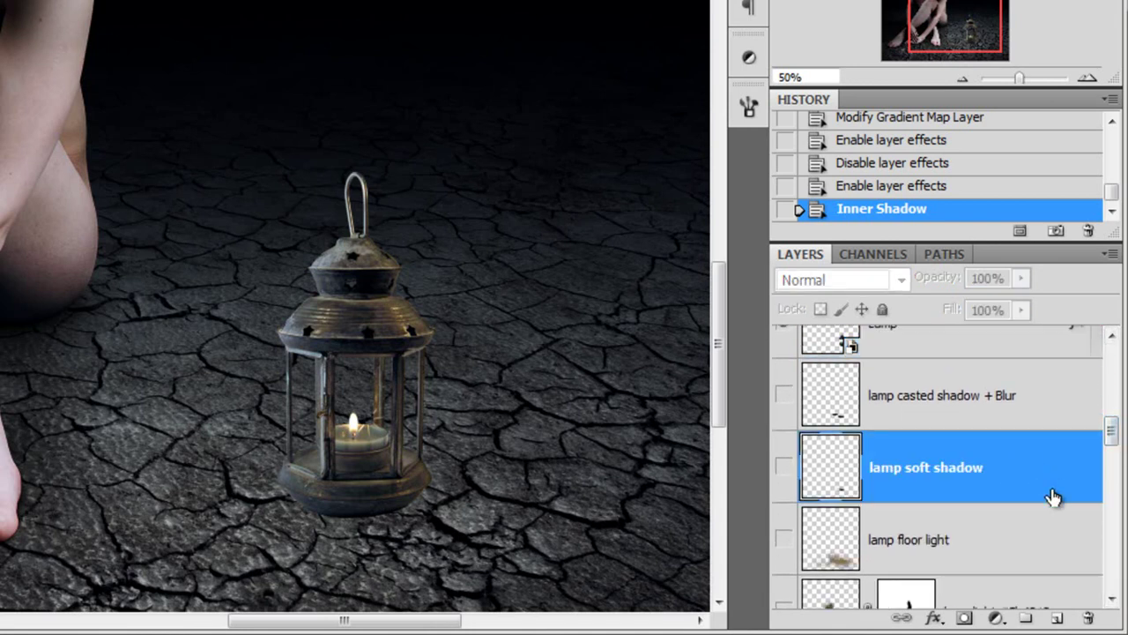
click(785, 468)
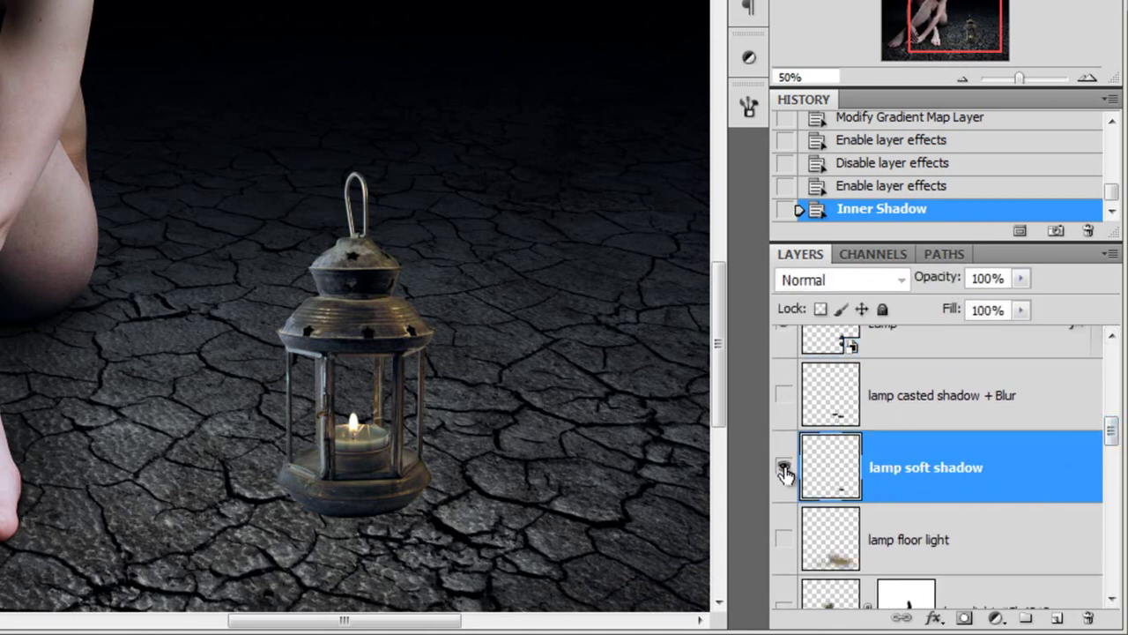
- Select the lamp casted shadow + Blur layer and make it visible
drag(313, 452, 391, 366)
click(955, 401)
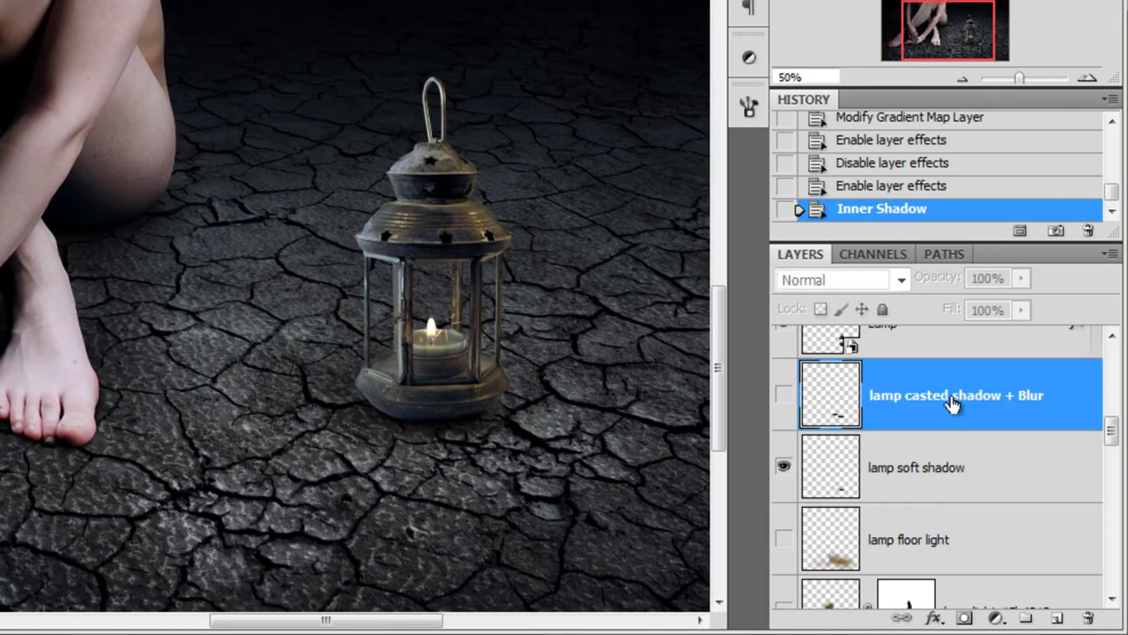
click(781, 401)
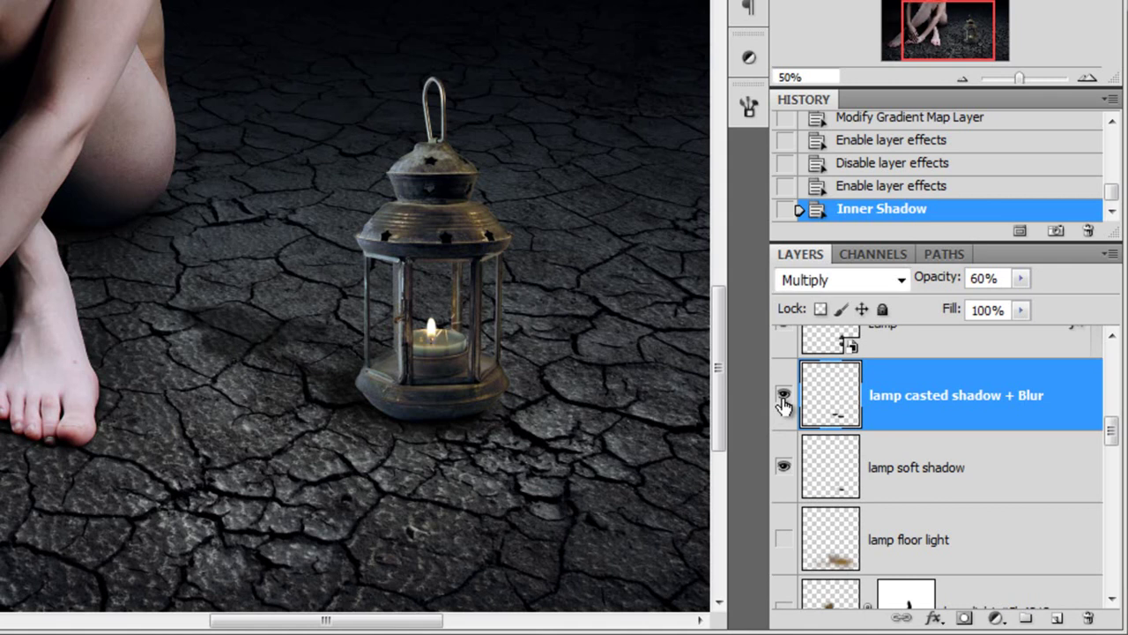
- Compare the lamp's base without and with the lamp soft shadow layer
scroll(969, 377, up, 2)
click(996, 390)
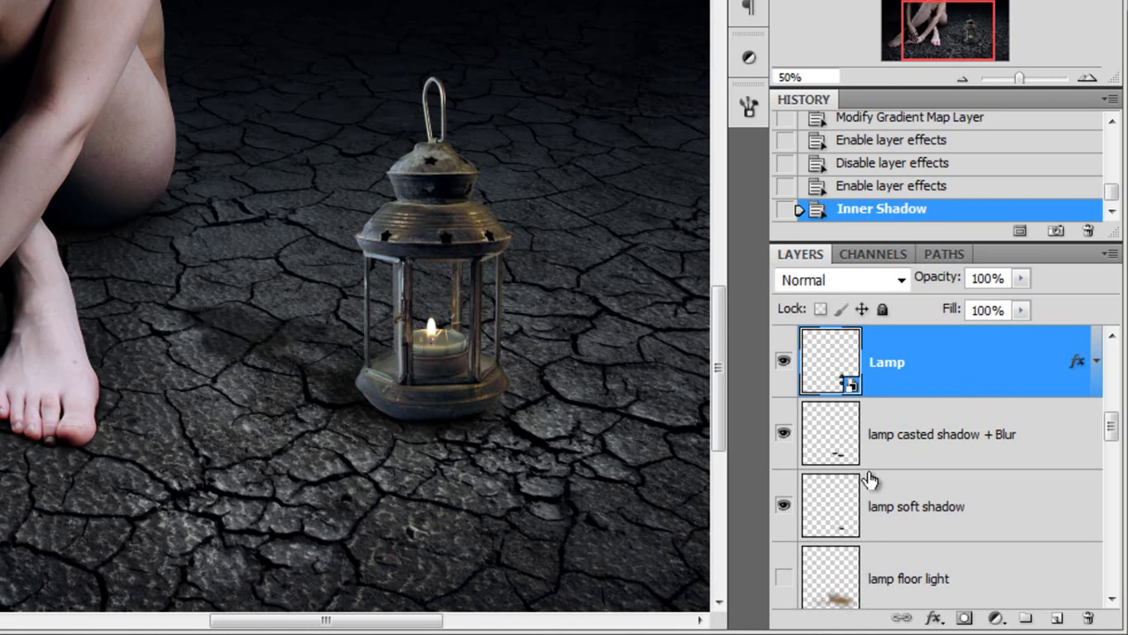
click(976, 509)
click(783, 505)
click(784, 505)
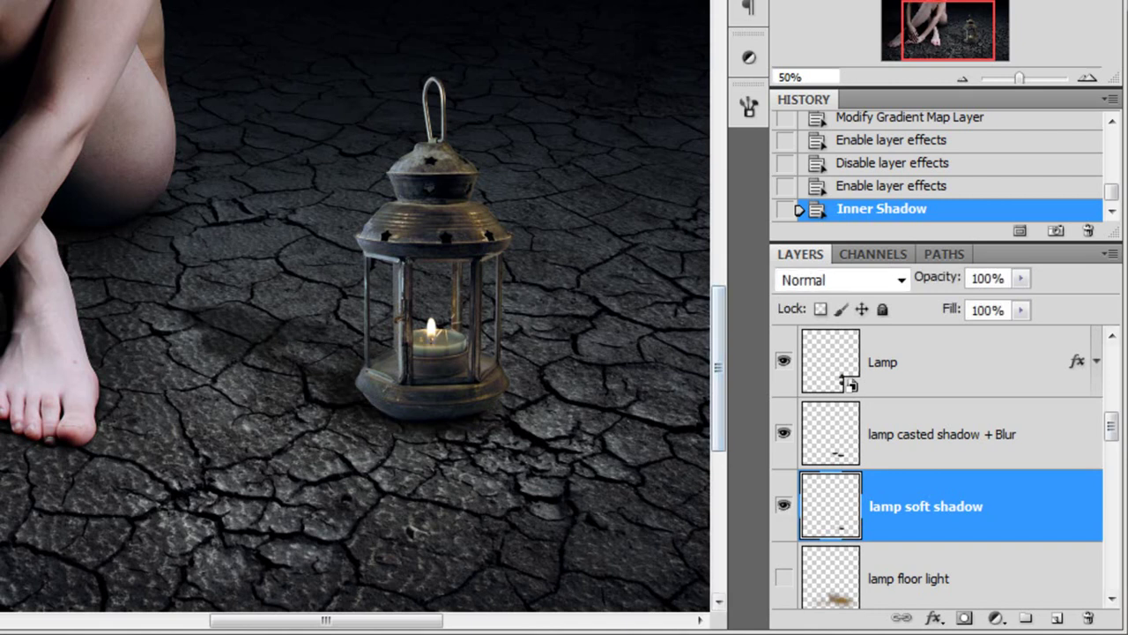
- Add a new layer directly above the candle glow layer and set the foreground colour to brownish orange #794b19
scroll(1112, 423, up, 2)
click(992, 388)
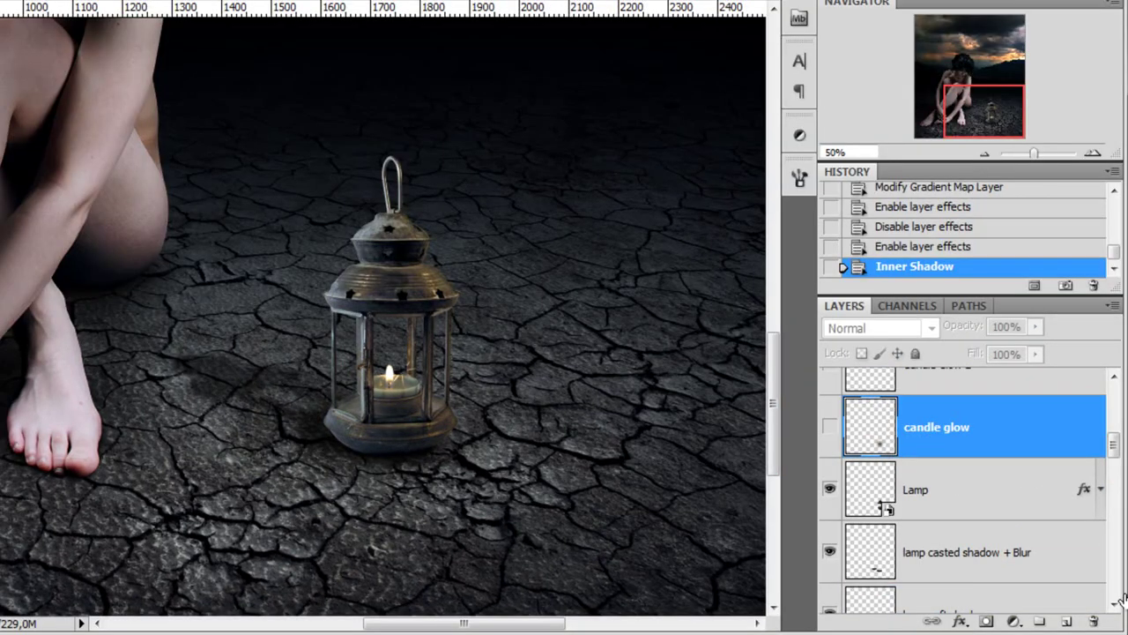
click(1073, 621)
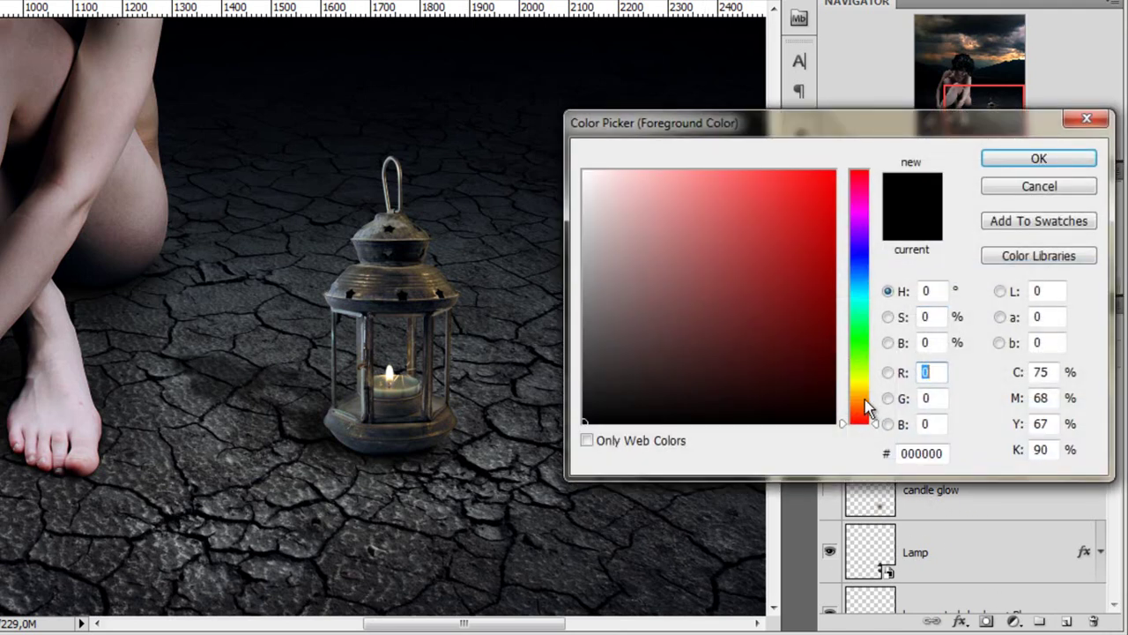
click(865, 401)
click(790, 265)
click(783, 303)
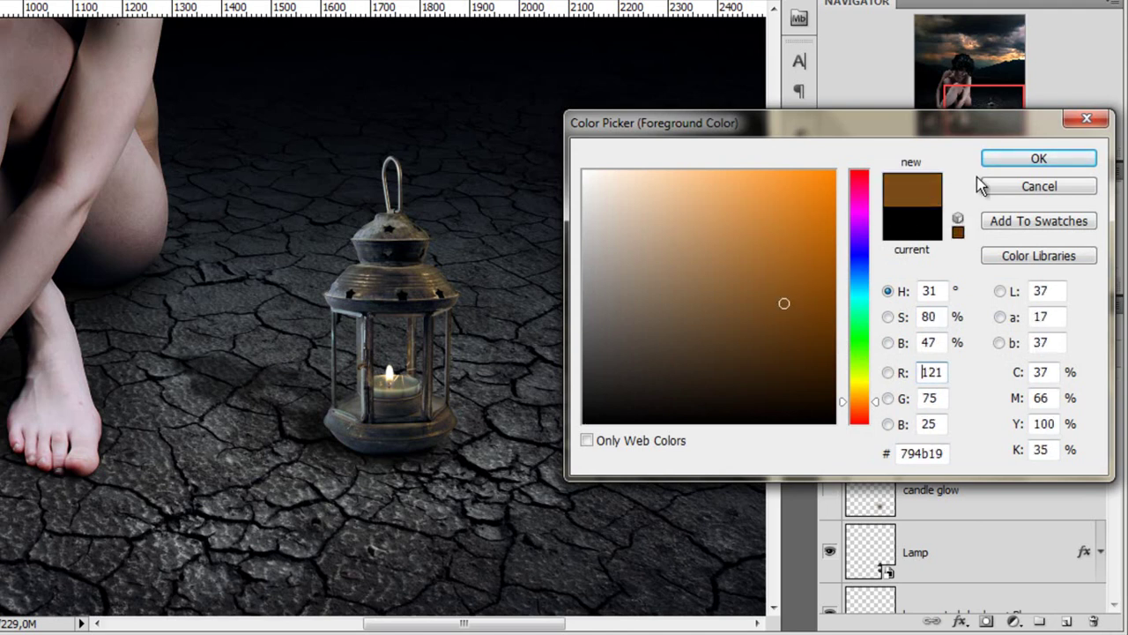
click(1009, 161)
- Enlarge the soft brush and set the new layer's blend mode to Color Dodge
right_click(271, 293)
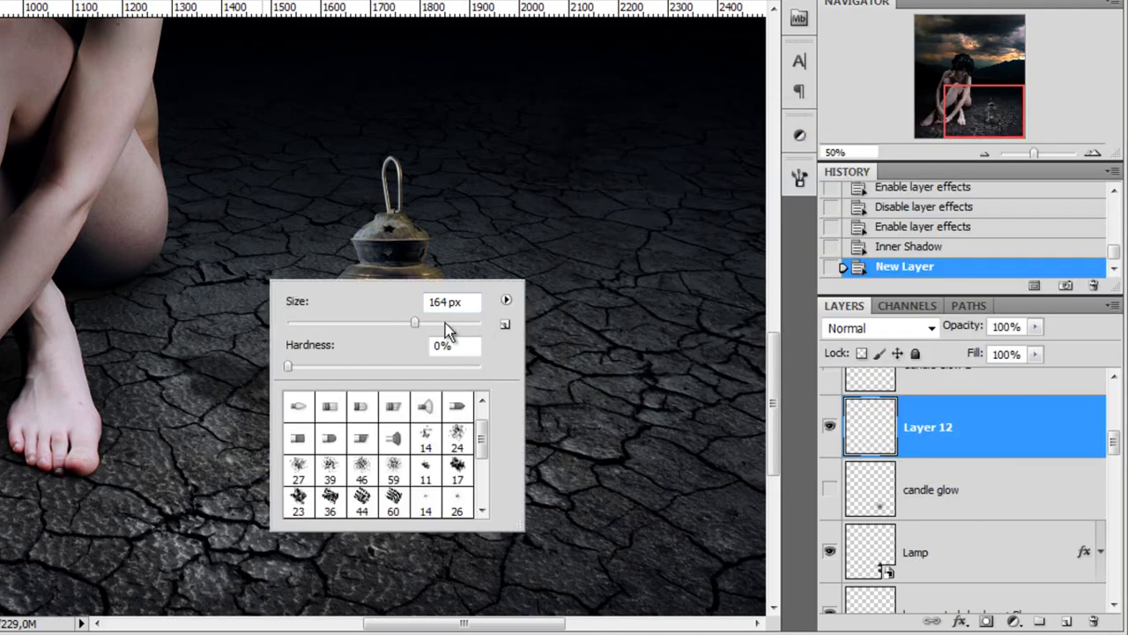
click(452, 323)
click(994, 447)
click(869, 328)
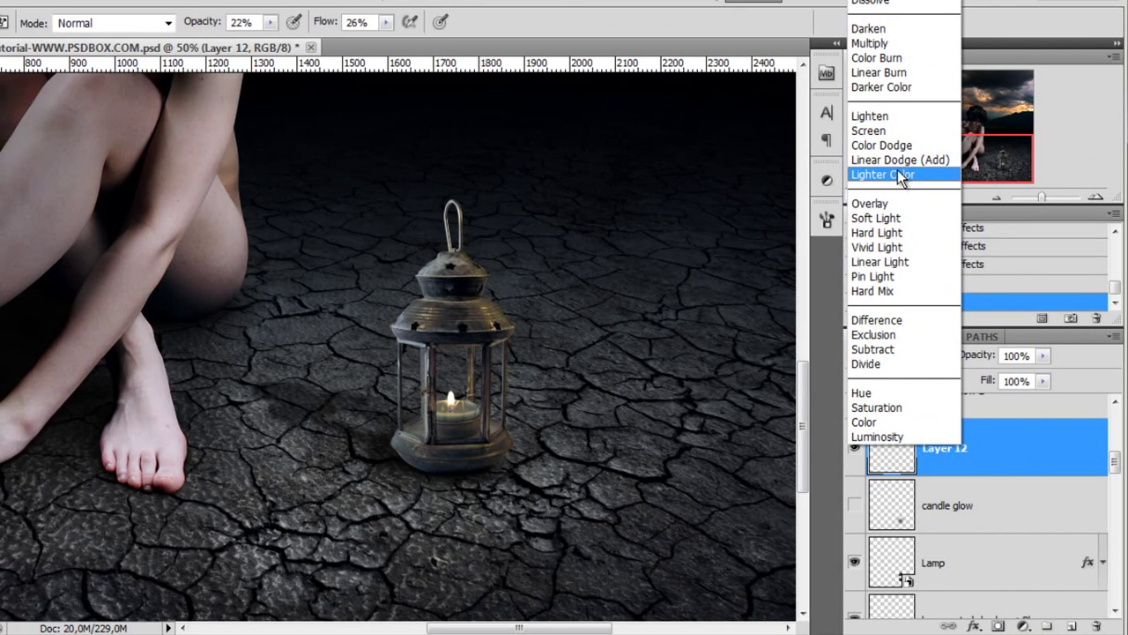
click(884, 145)
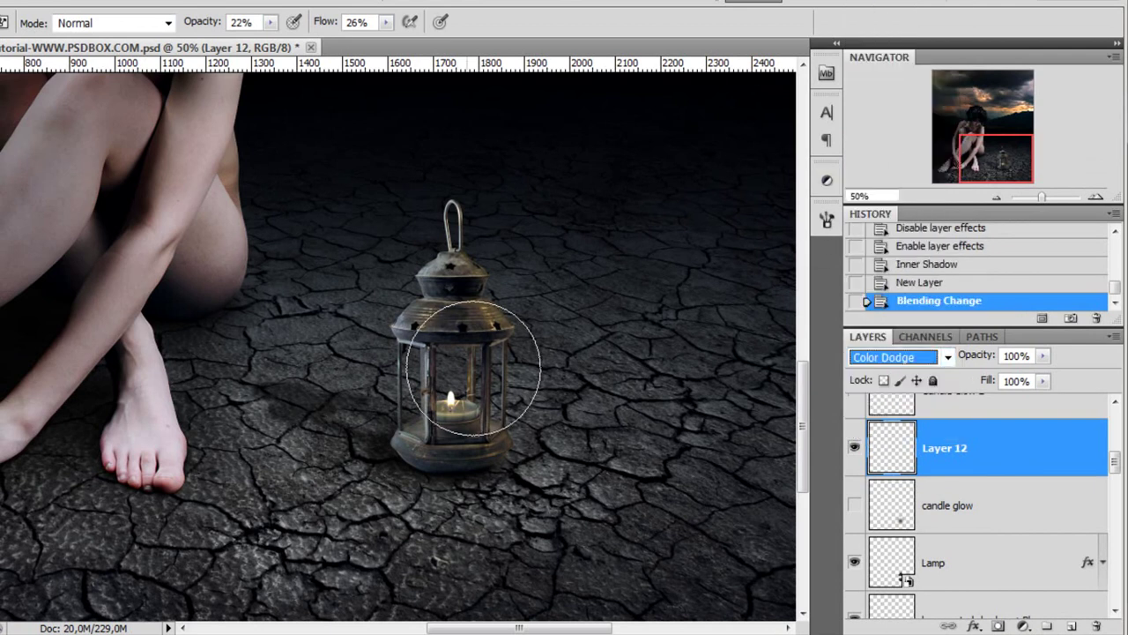
- Undo a trial dab on the candle flame and set both the brush opacity and flow to 100%
click(449, 392)
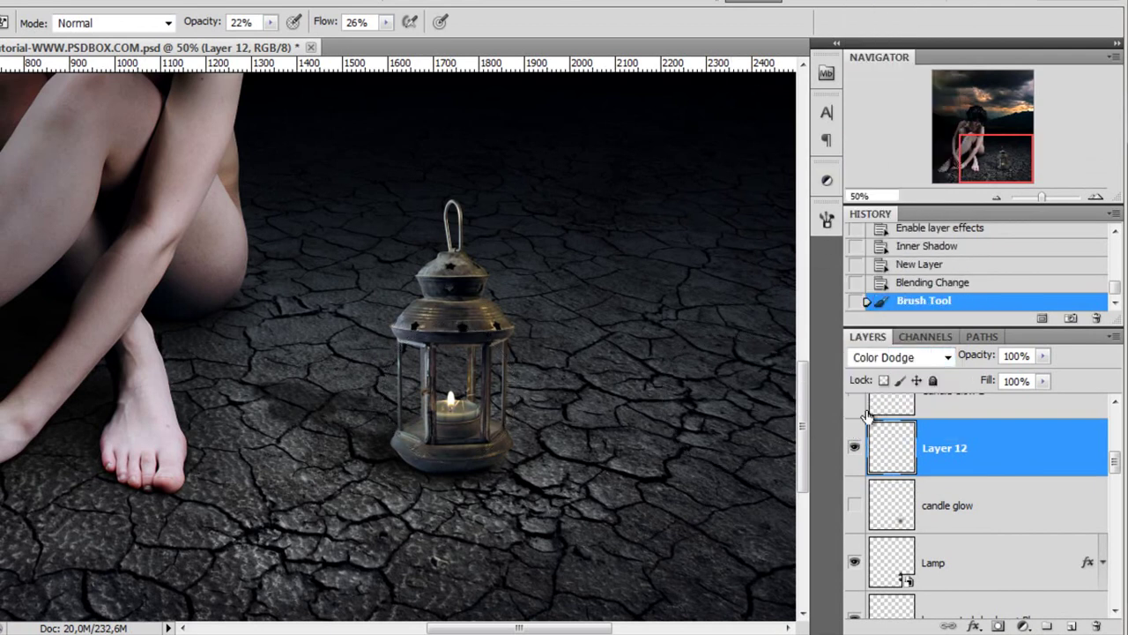
key(ctrl+z)
click(274, 30)
drag(276, 44, 467, 49)
click(386, 22)
drag(385, 41, 568, 72)
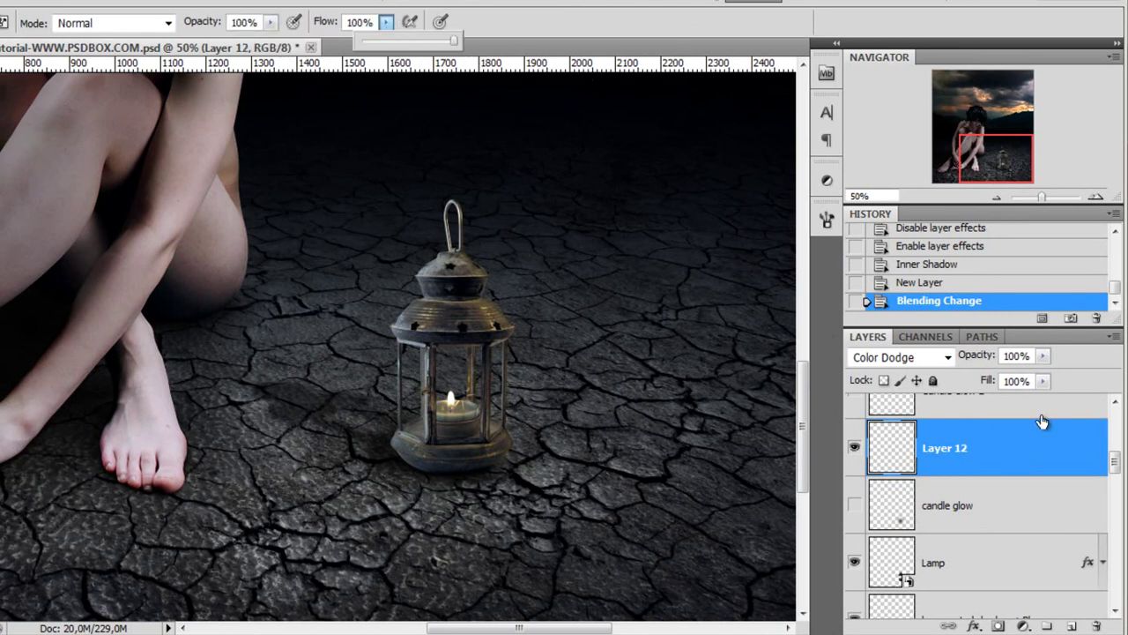
- Paint one glow dab over the candle flame on the new Color Dodge layer and move that layer beneath the lamp
click(1059, 445)
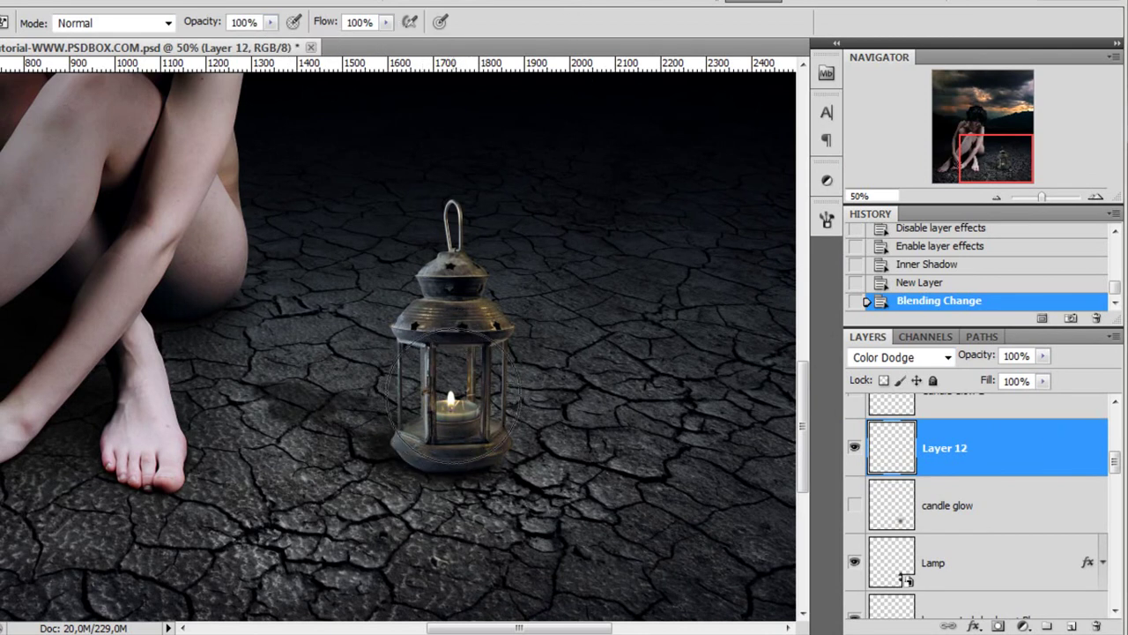
click(451, 396)
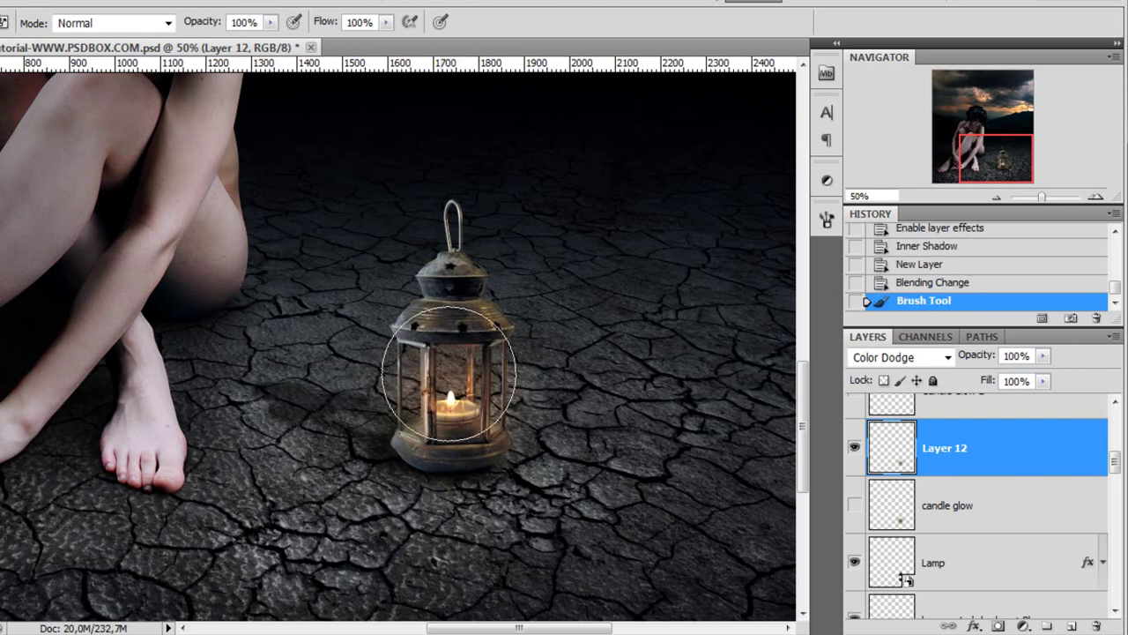
mouse_move(1070, 449)
mouse_down()
mouse_move(1073, 607)
mouse_move(1057, 599)
mouse_up()
- Select the existing candle glow layer above the lamp and make it visible
scroll(989, 467, up, 1)
click(985, 455)
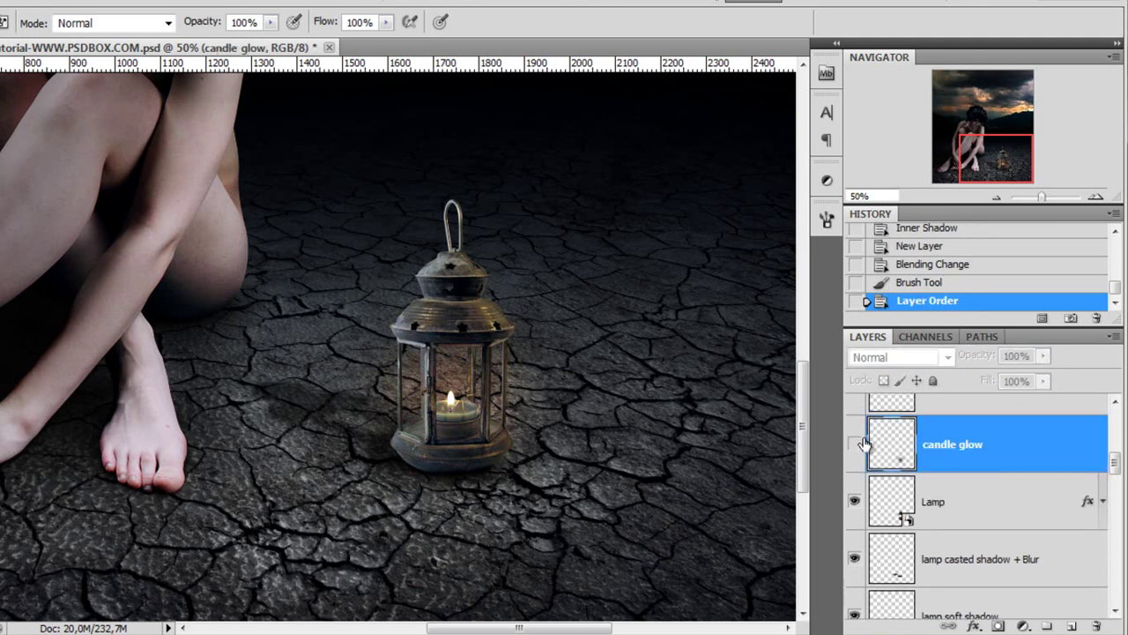
click(853, 443)
scroll(908, 443, up, 1)
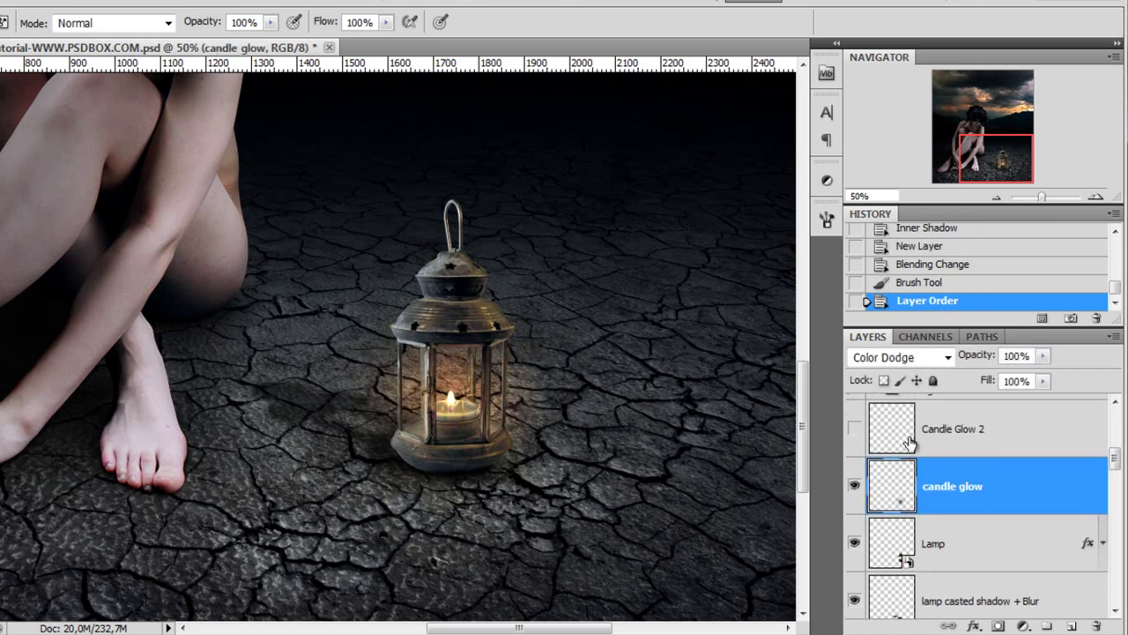
- Add a new layer above Candle Glow 2 and set the soft brush size to 79 px
click(1002, 440)
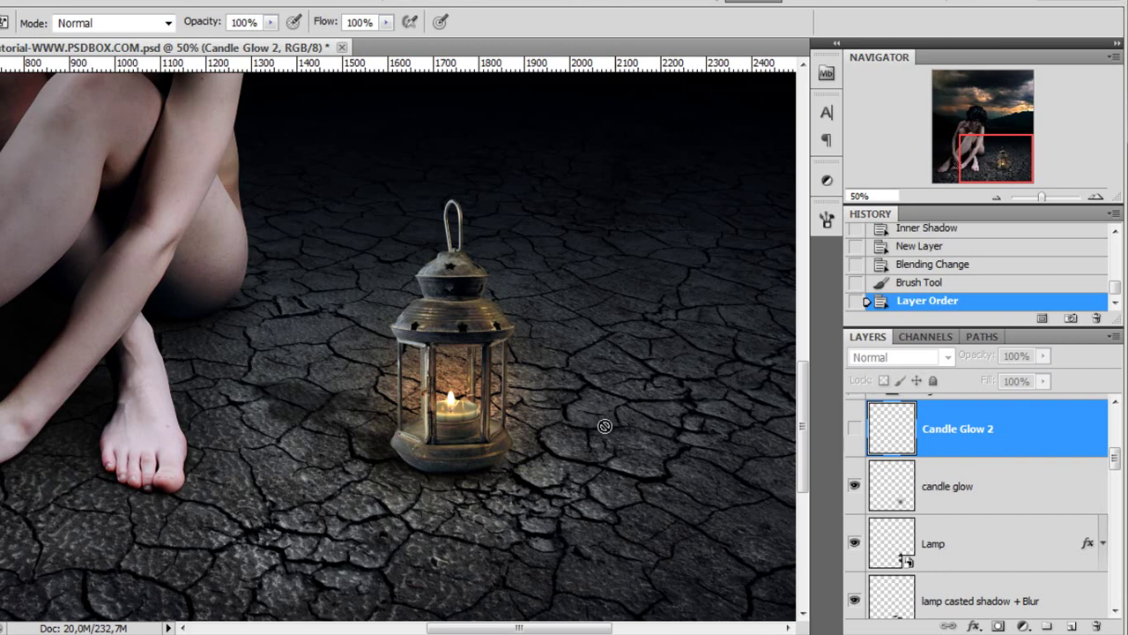
scroll(459, 415, up, 3)
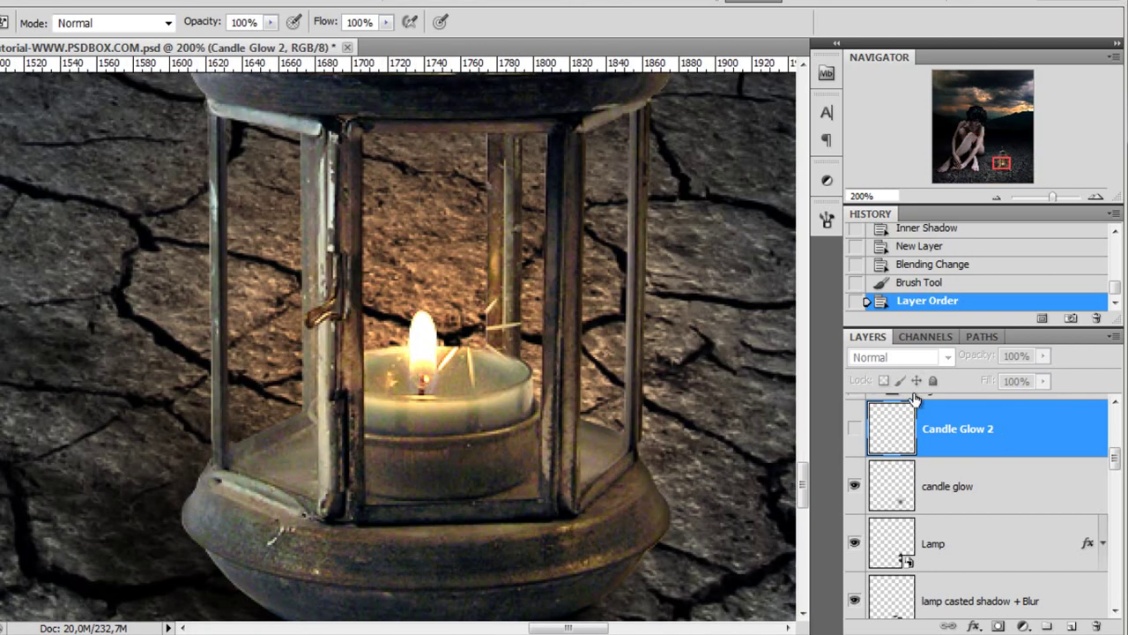
click(1071, 626)
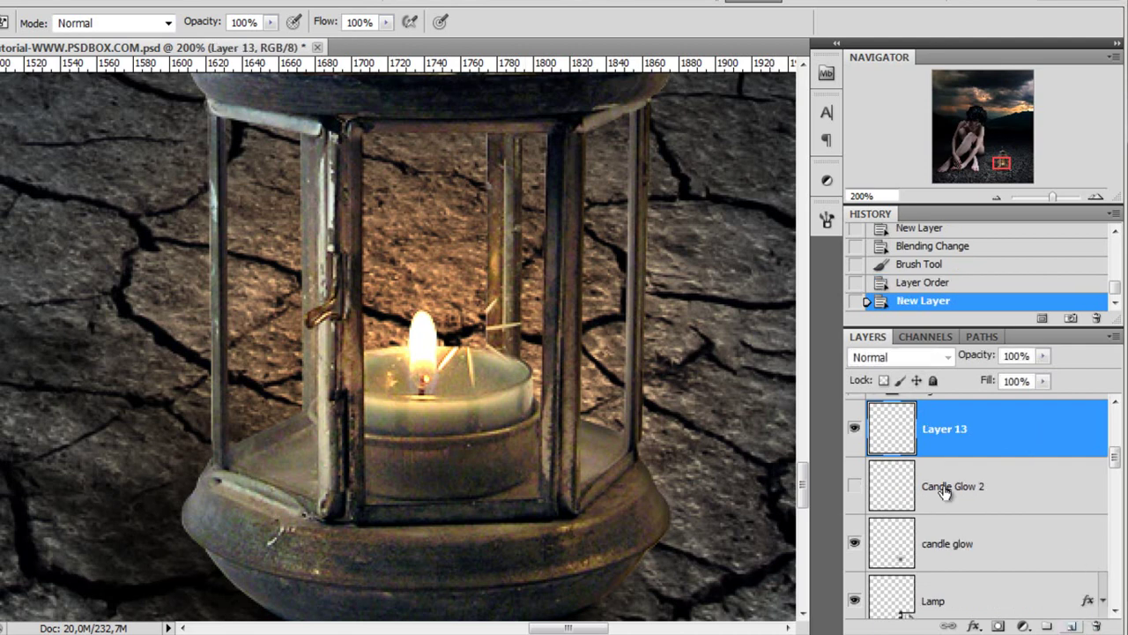
right_click(590, 384)
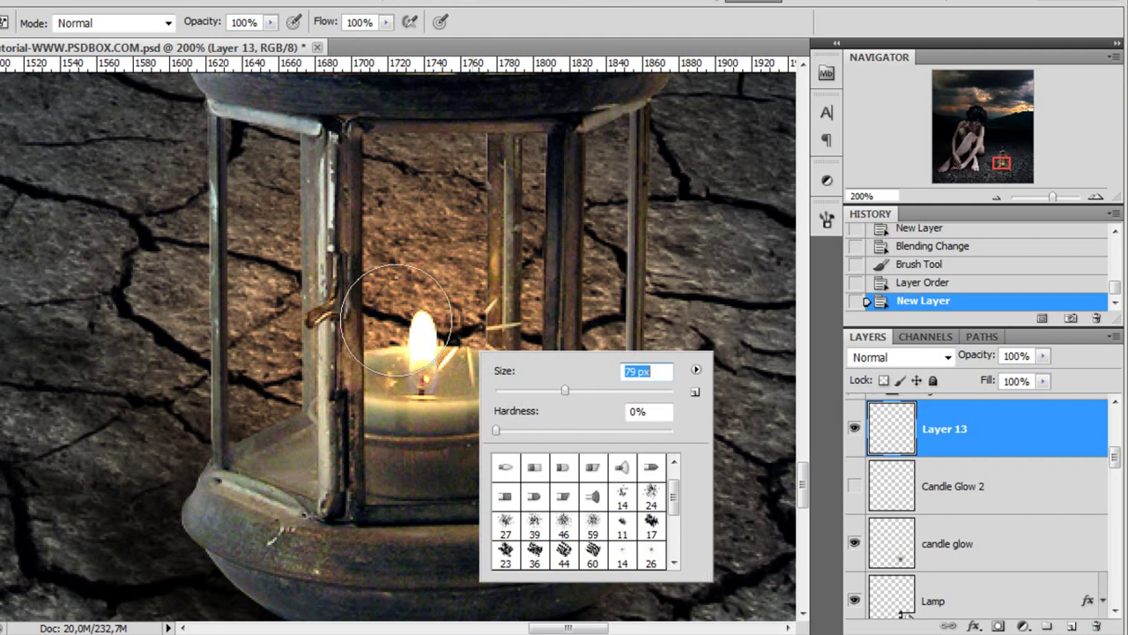
key(Escape)
- Set the foreground colour to bright orange #d87c19 and the new layer's blend mode to Screen
key(i)
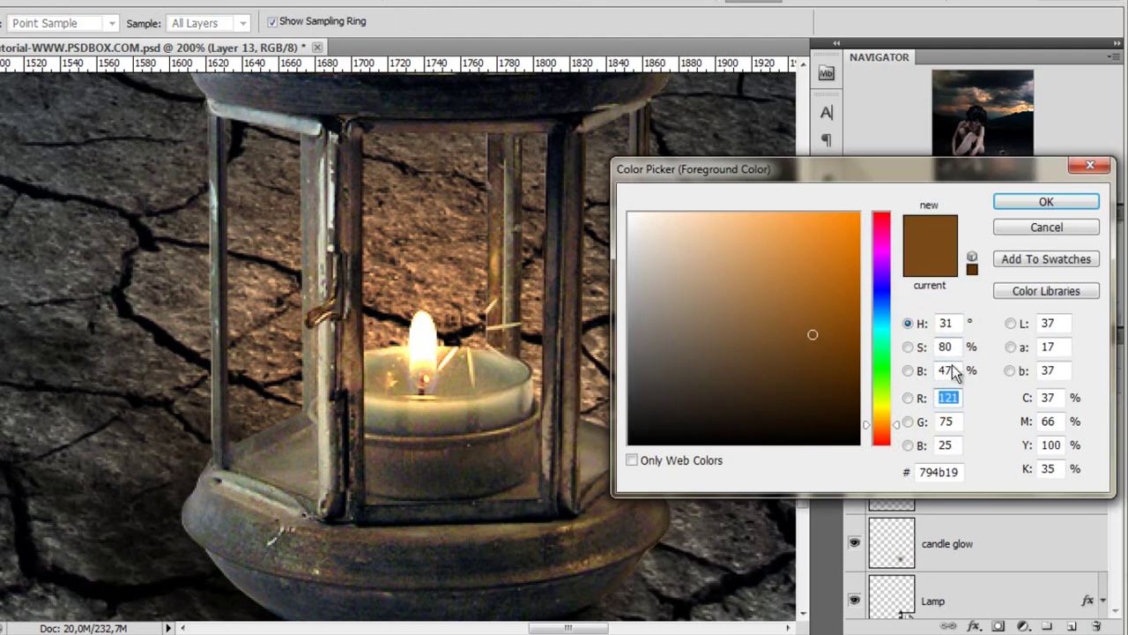
drag(827, 265, 833, 247)
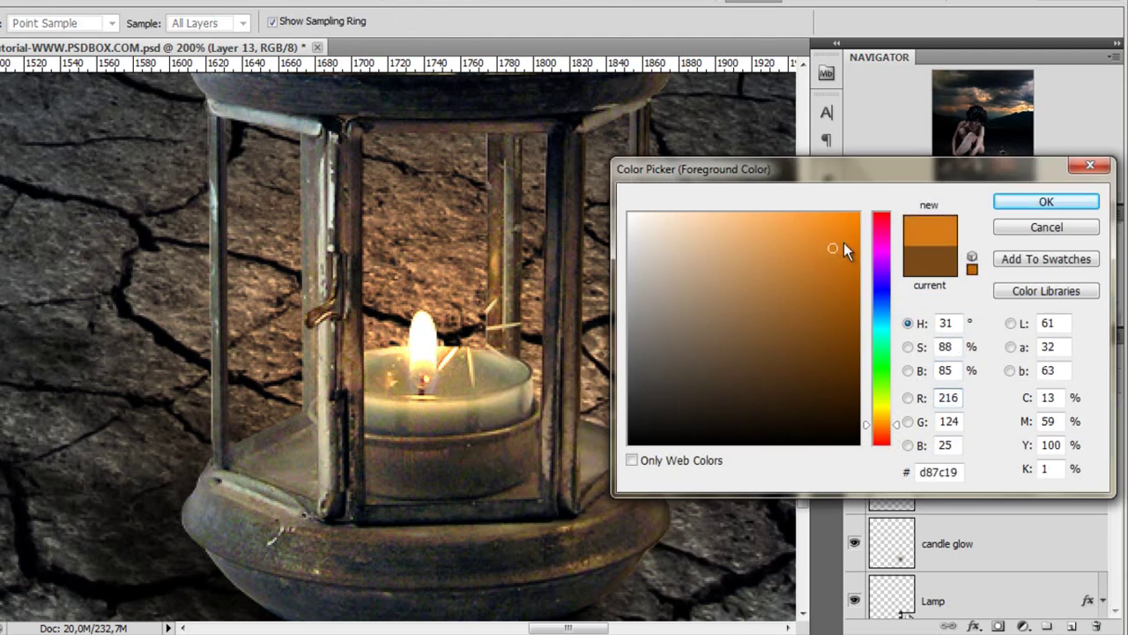
click(1046, 202)
click(922, 357)
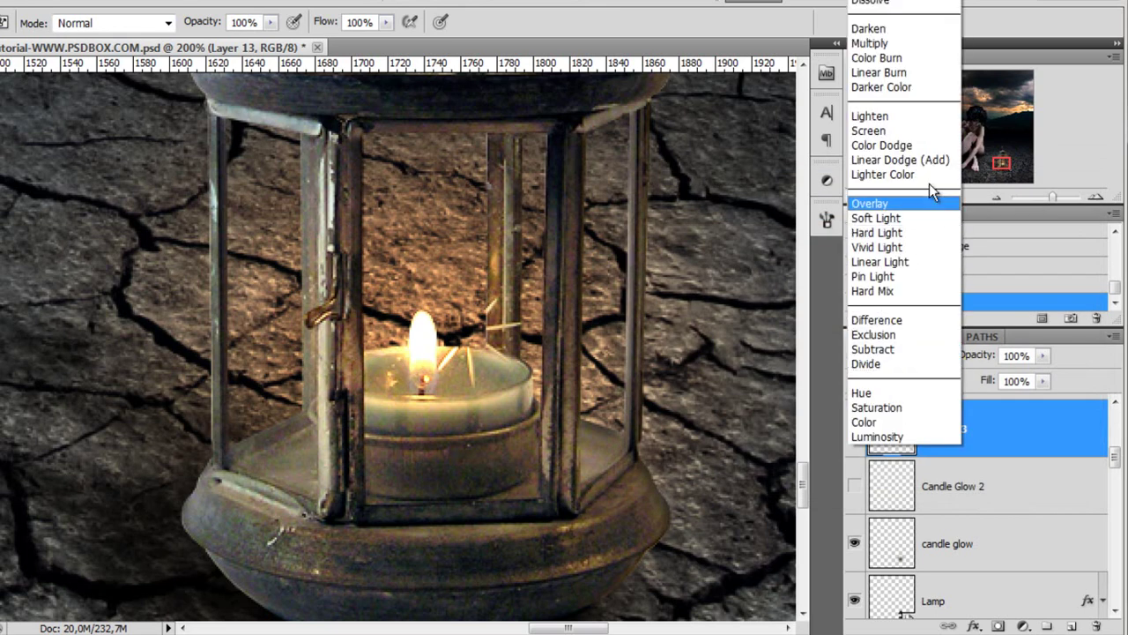
click(877, 128)
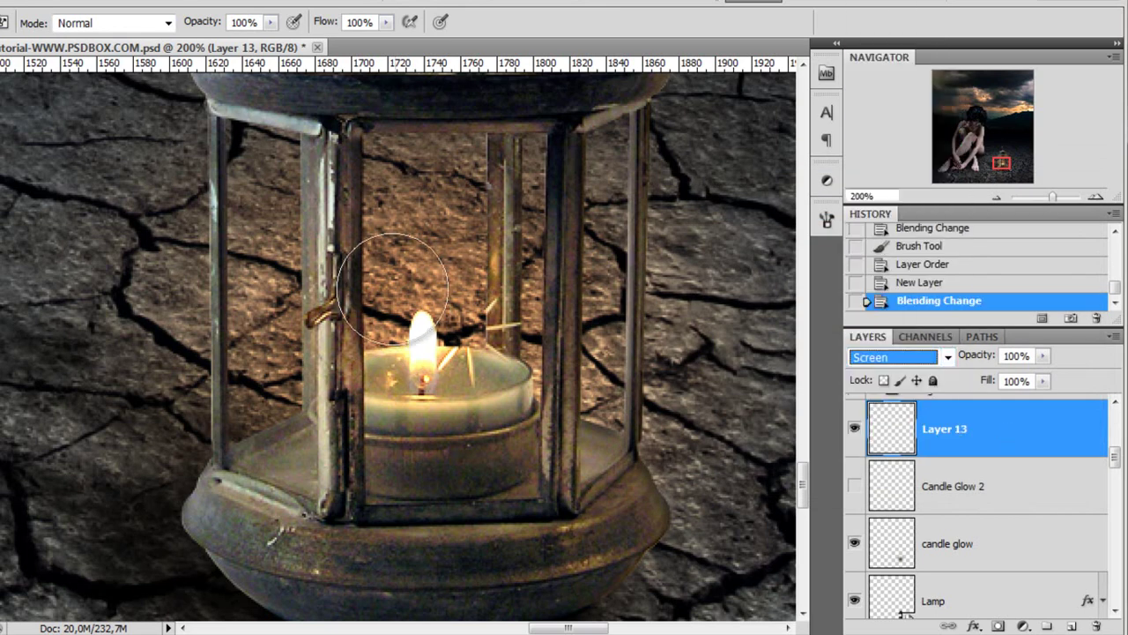
- Paint one orange glow dab on the candle flame and compare the lamp without and with it
click(421, 336)
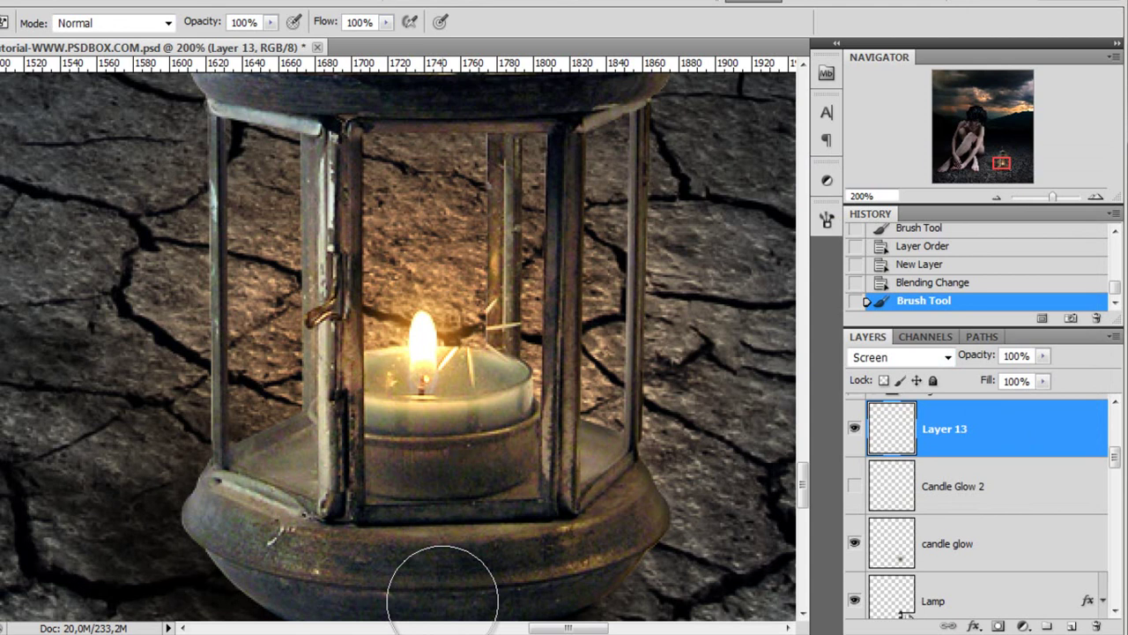
click(854, 429)
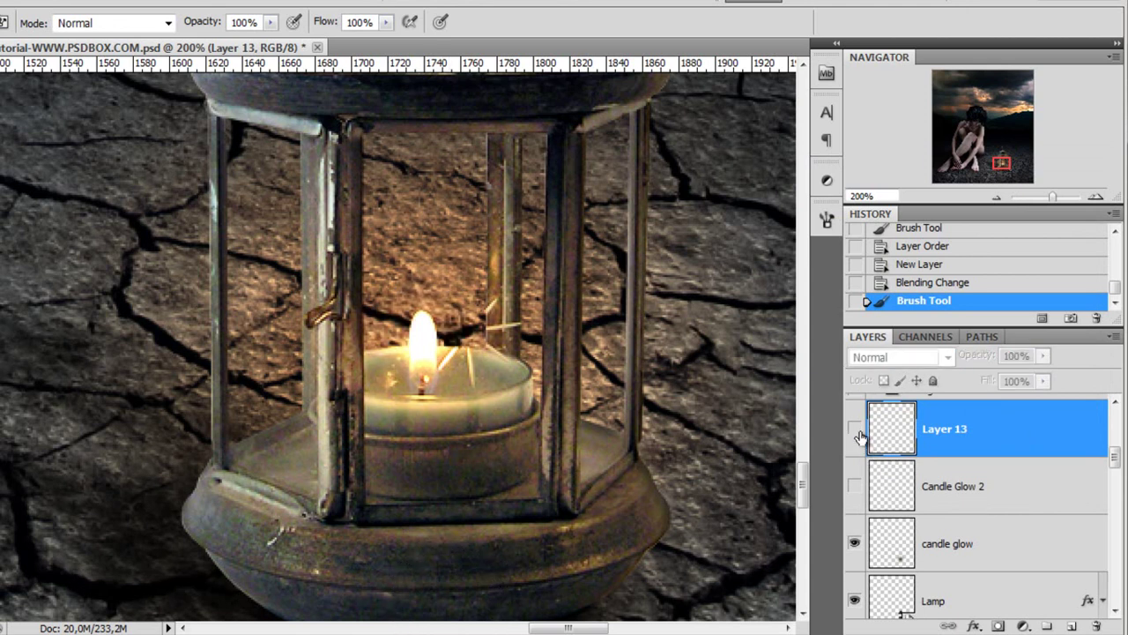
click(855, 429)
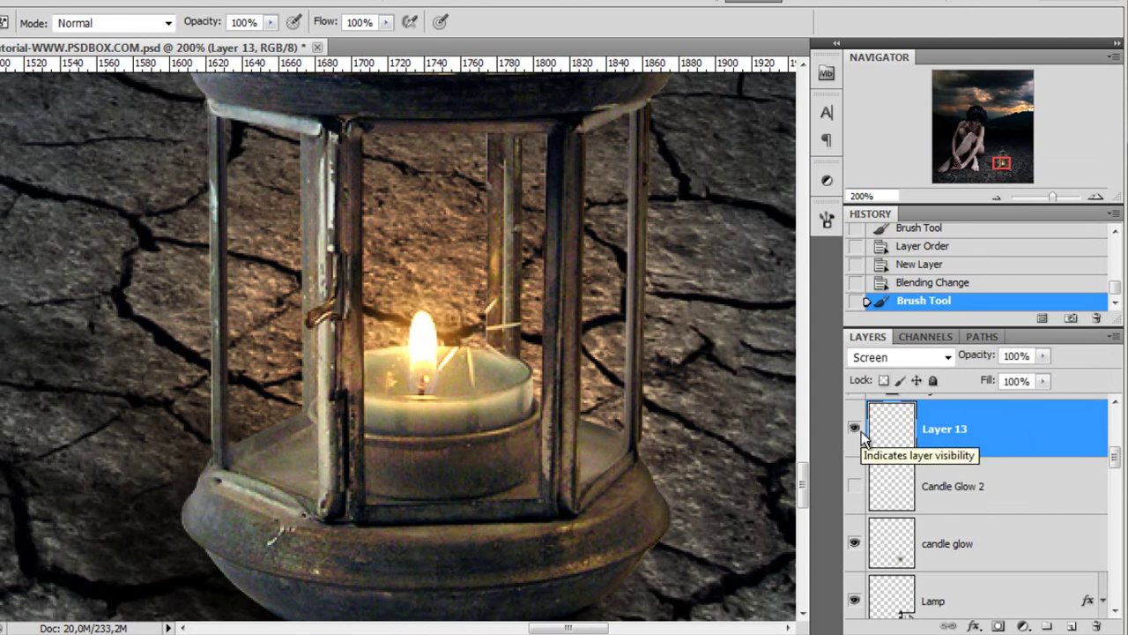
scroll(574, 379, down, 2)
scroll(575, 379, up, 1)
scroll(575, 379, up, 1)
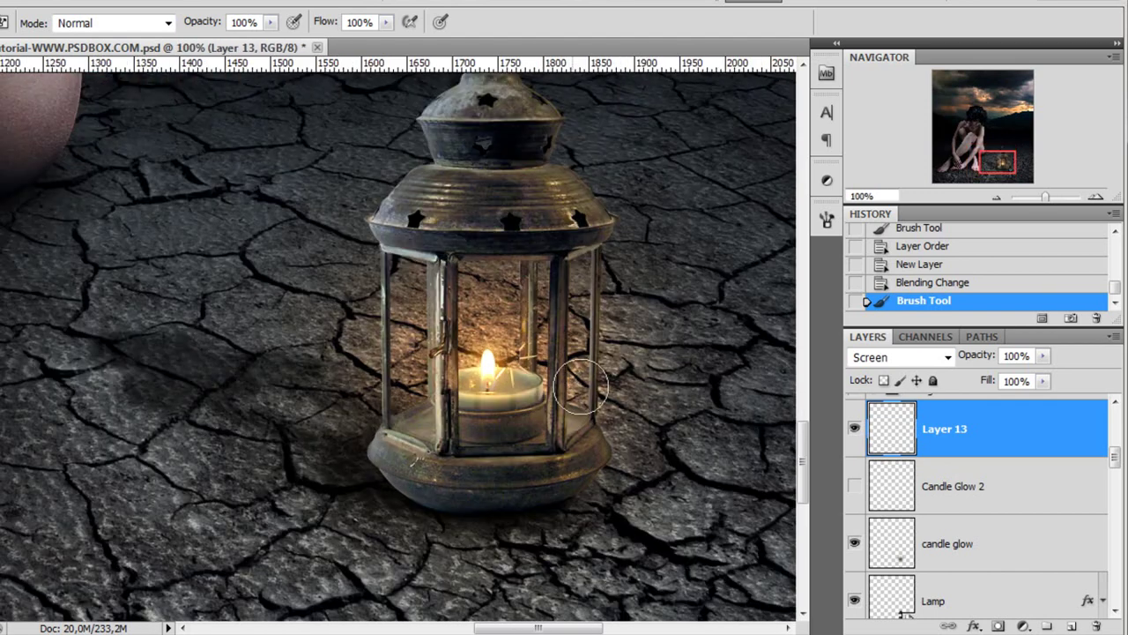
- Delete the painted demo glow layer and make the Candle Glow 2 layer visible
drag(1069, 441, 1096, 625)
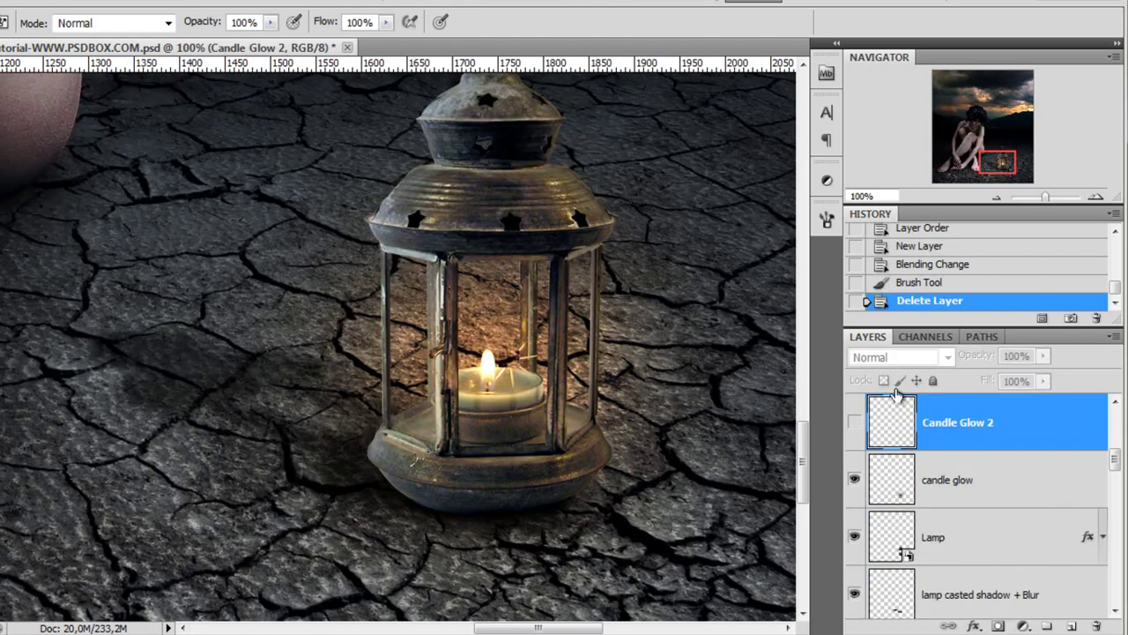
click(854, 427)
- Preview the Candle Glow 2 layer in Normal blend mode and return it to Screen
click(899, 357)
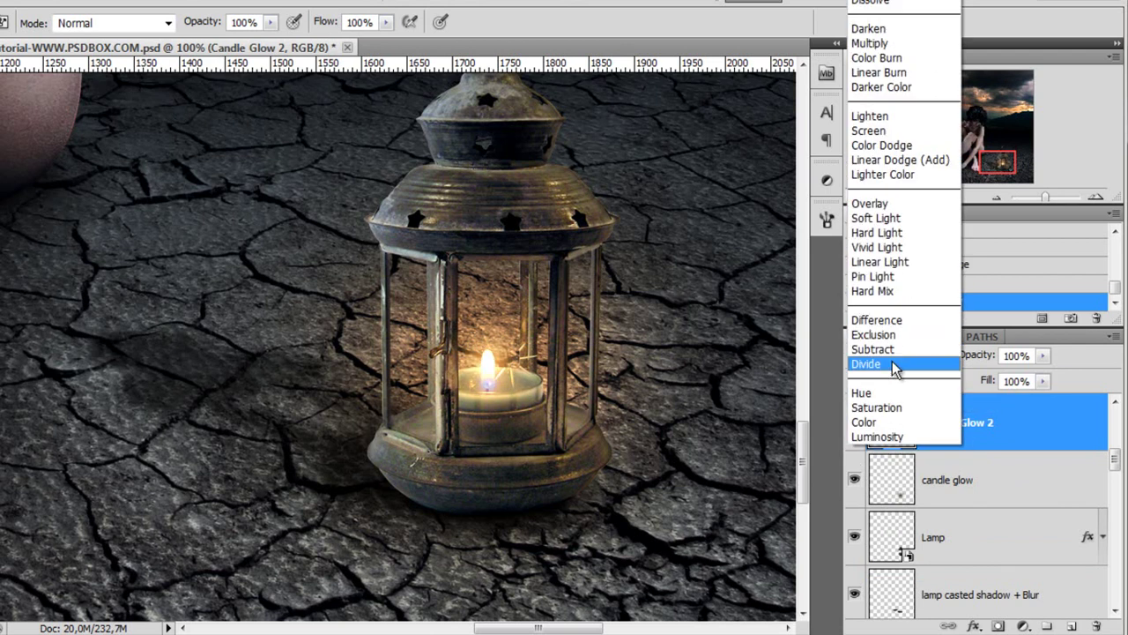
click(889, 5)
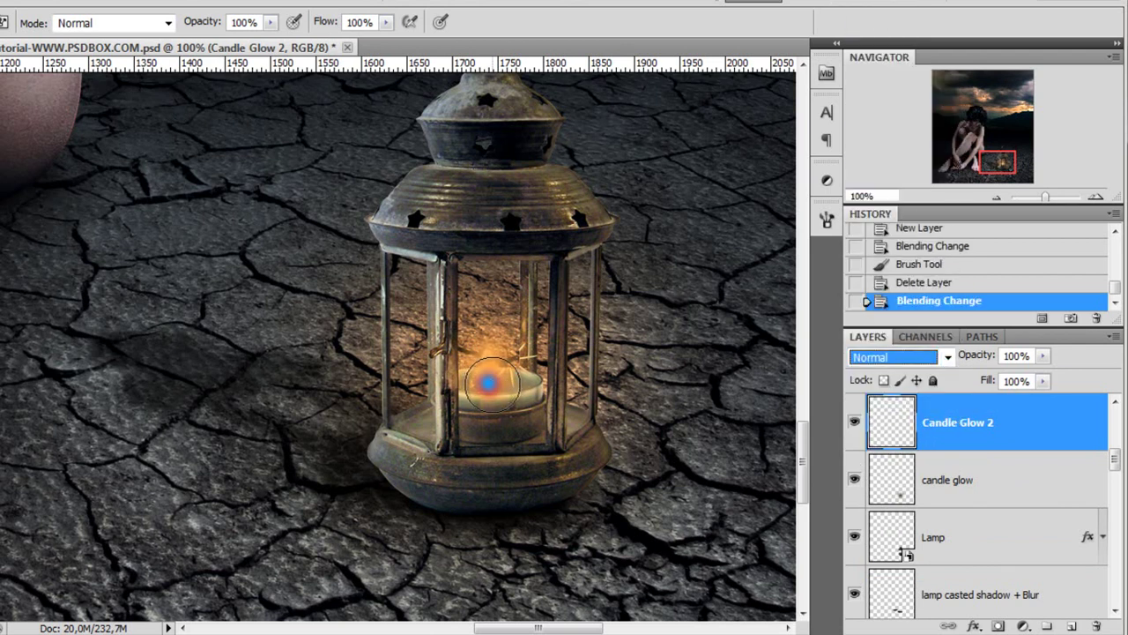
click(894, 357)
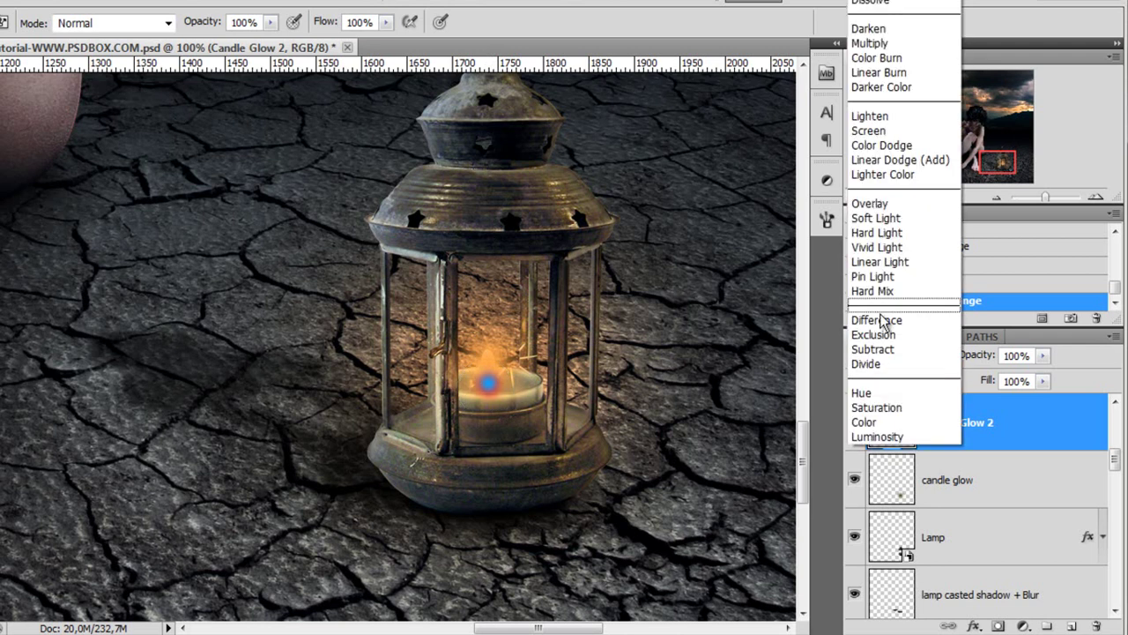
click(901, 129)
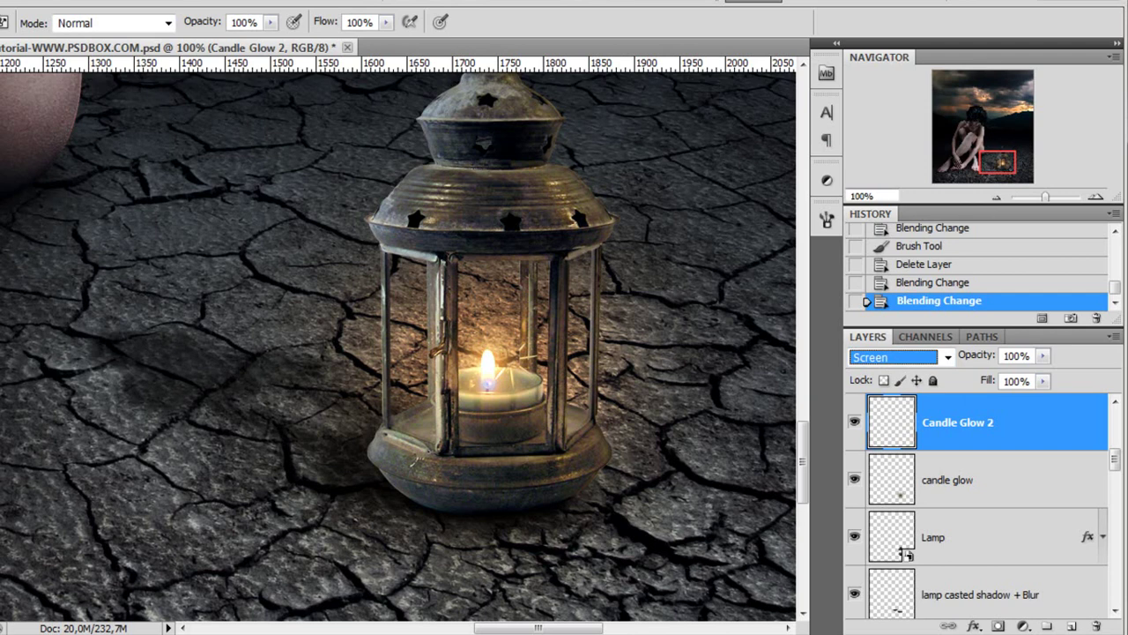
- Add a new layer above lamp floor light and set its blend mode to Color Dodge
key(v)
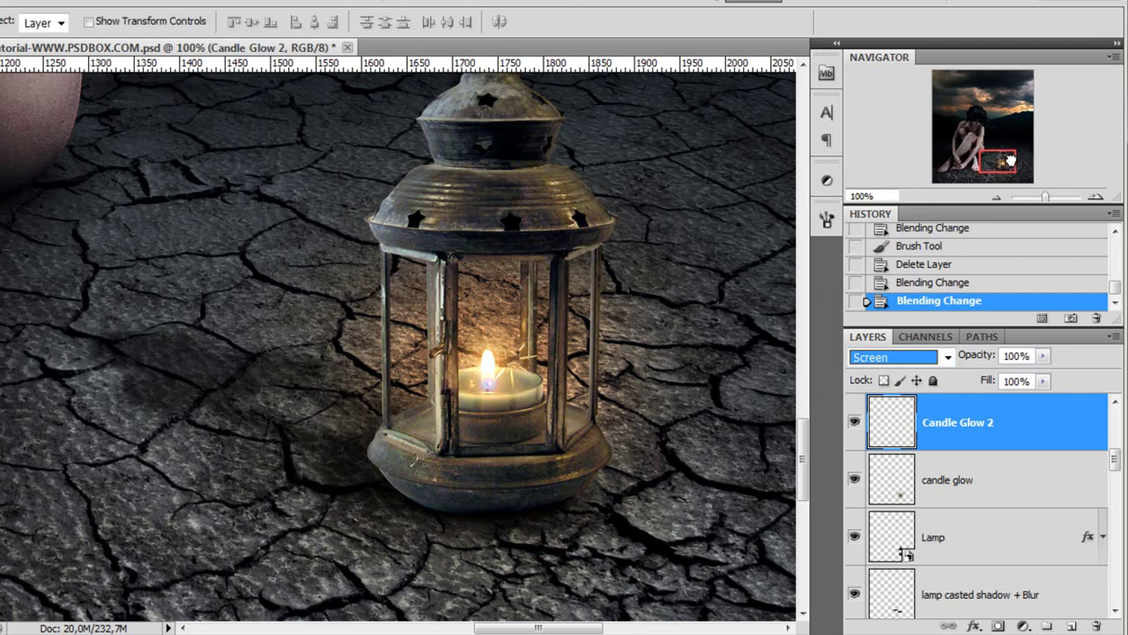
drag(1010, 161, 1009, 161)
scroll(692, 209, down, 1)
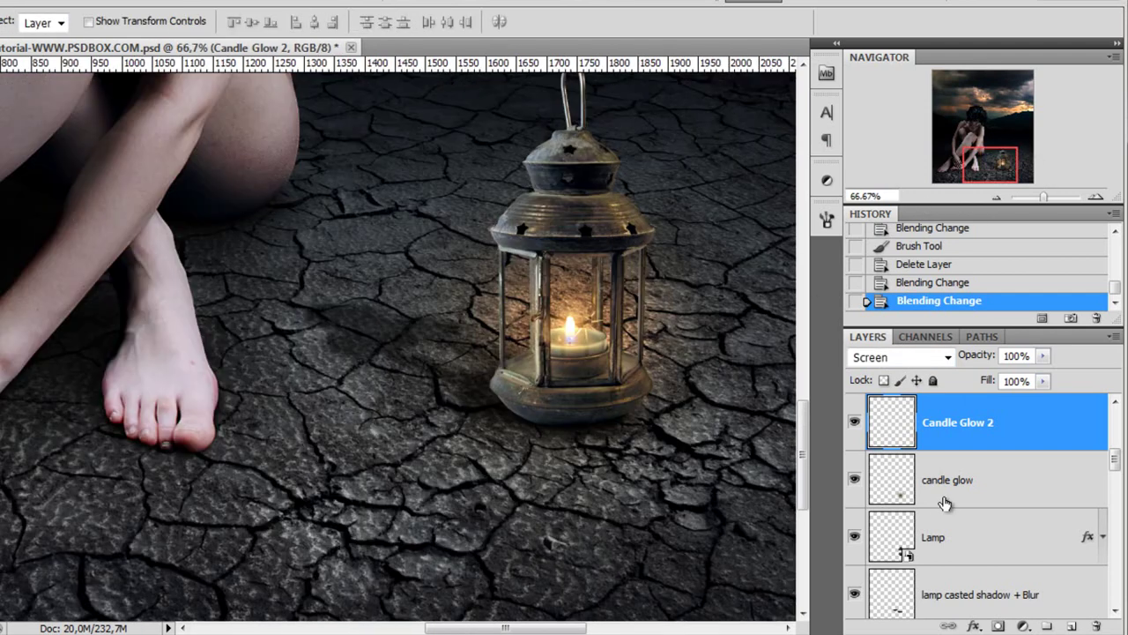
scroll(994, 481, down, 1)
scroll(596, 343, down, 2)
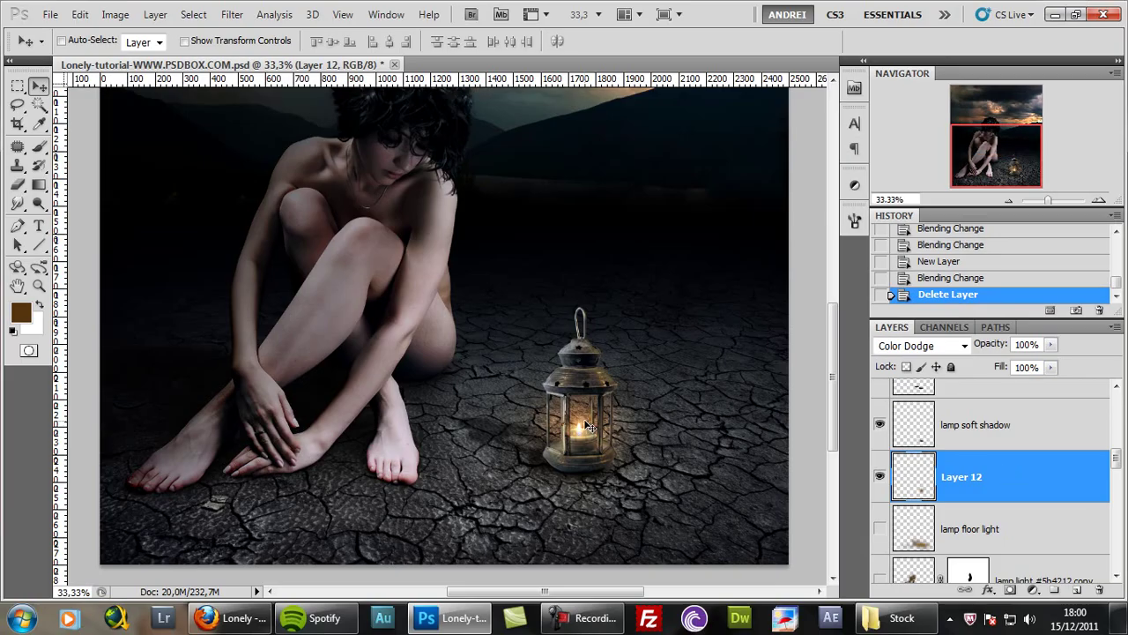
click(1069, 520)
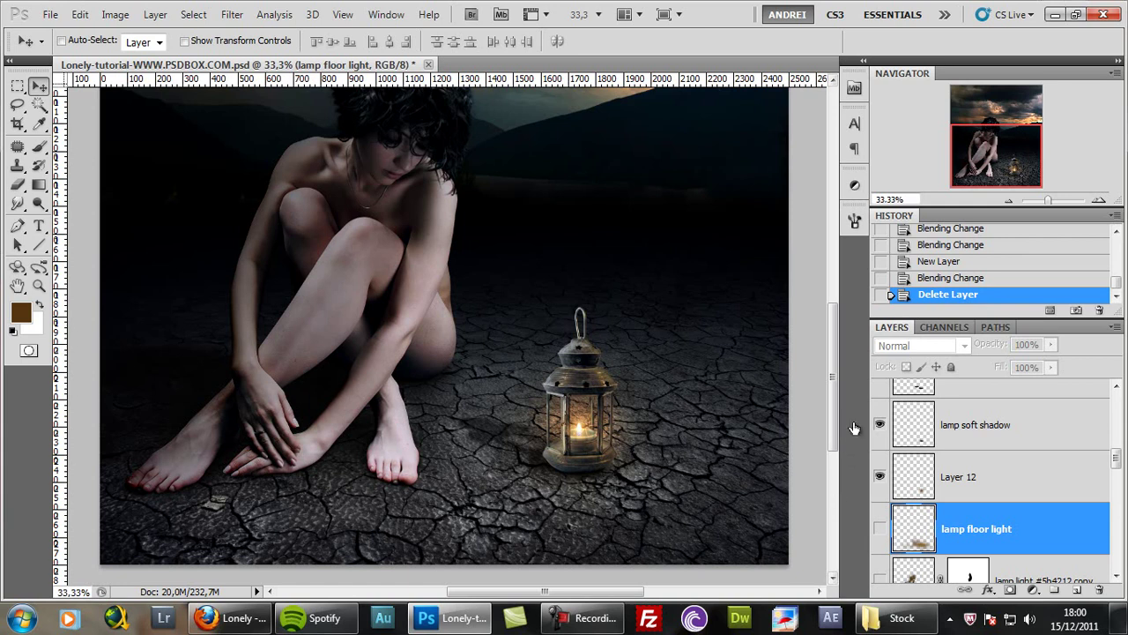
click(1078, 589)
click(934, 345)
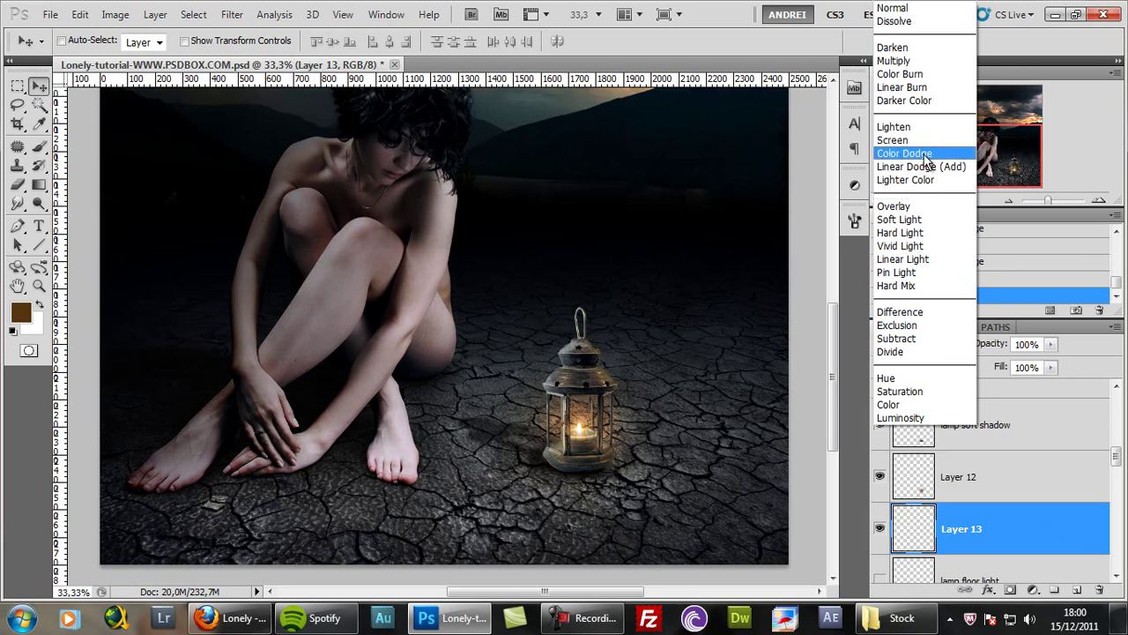
click(924, 157)
- Paint a soft glow on the ground around the lamp in dark brown #55330f with a large brush at 0% hardness
click(20, 315)
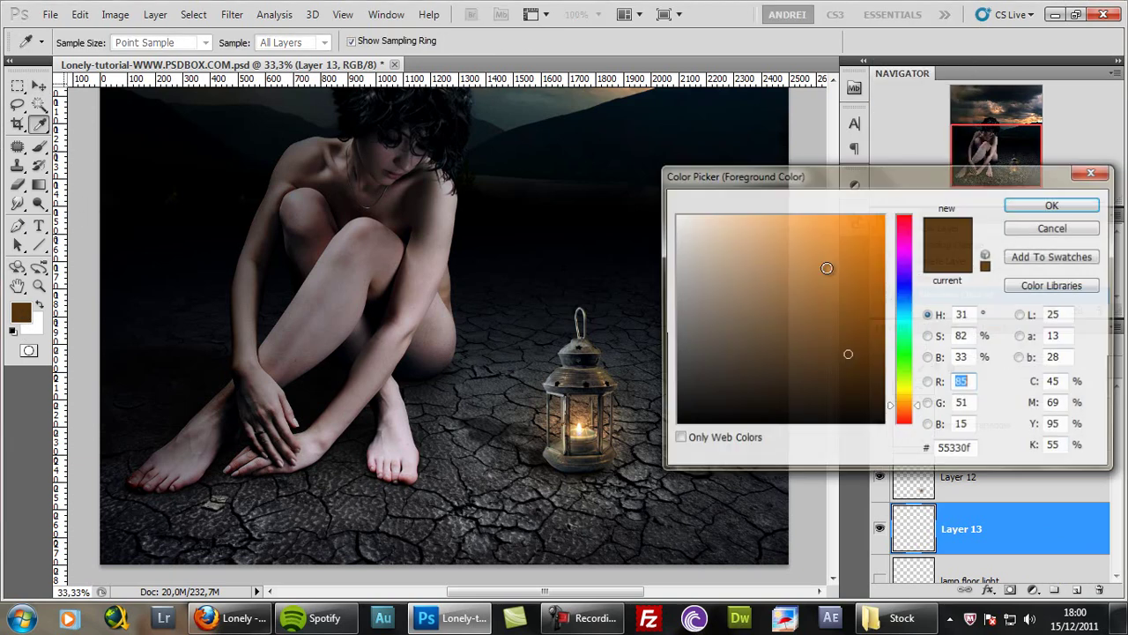
click(1049, 207)
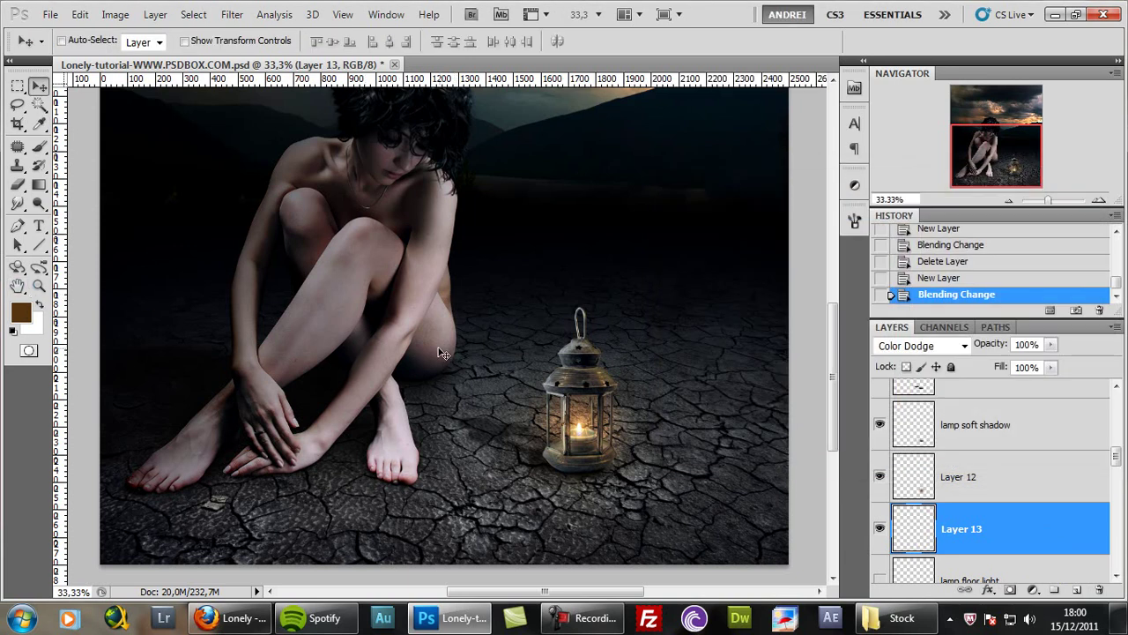
click(39, 146)
right_click(360, 338)
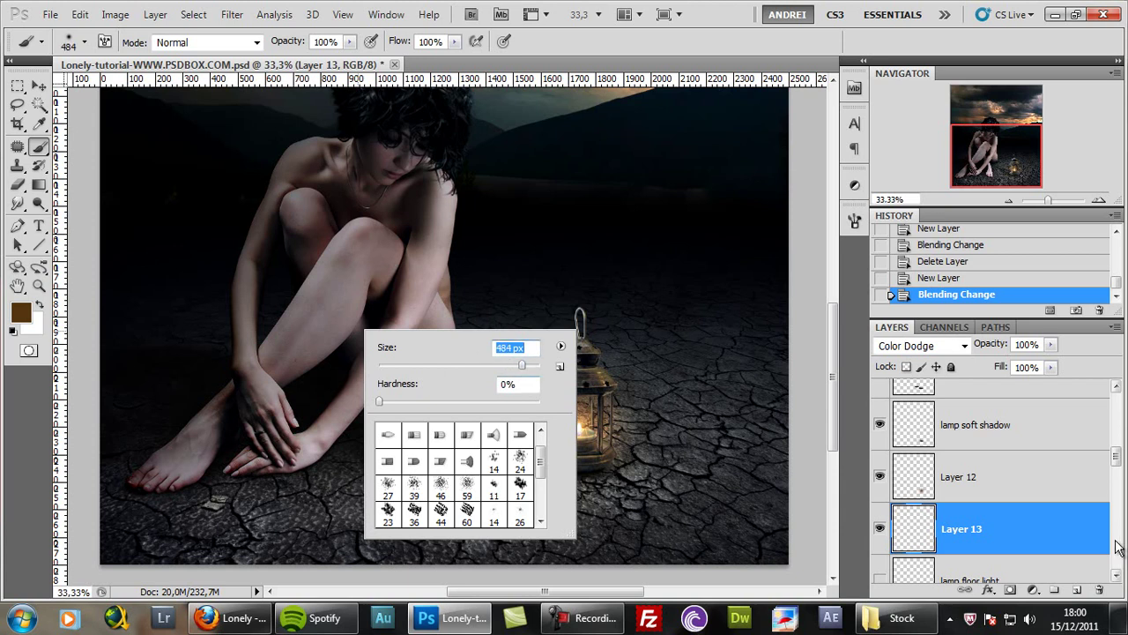
key(Return)
right_click(576, 396)
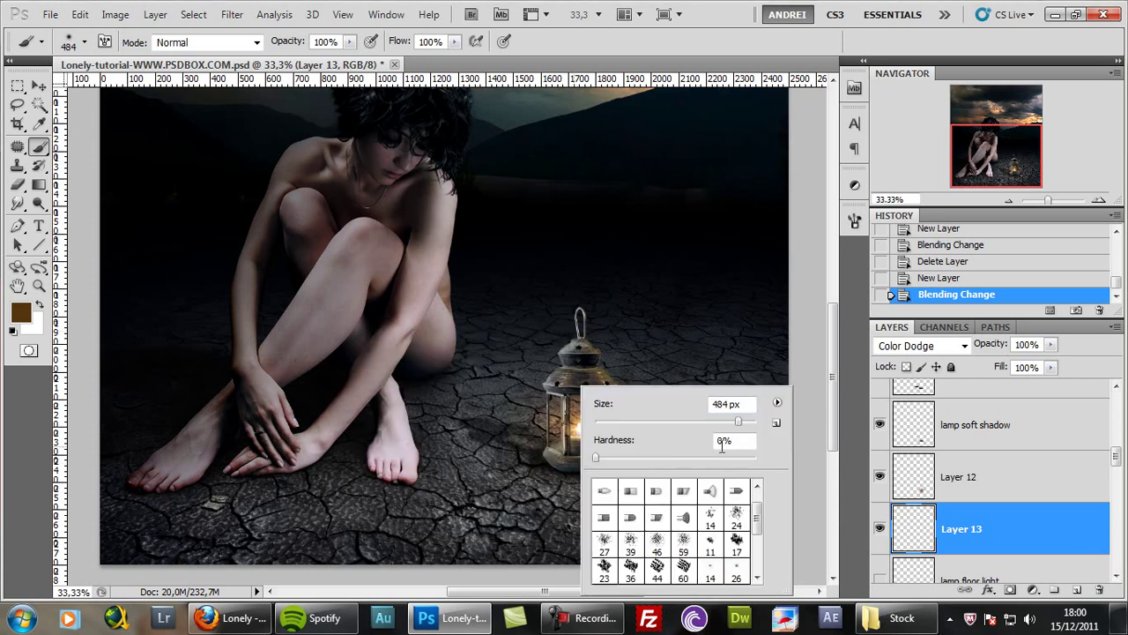
key(Return)
mouse_move(549, 433)
mouse_down()
mouse_move(517, 486)
mouse_move(529, 440)
mouse_up()
mouse_move(414, 476)
mouse_down()
mouse_move(502, 458)
mouse_move(504, 415)
mouse_move(524, 438)
mouse_move(673, 477)
mouse_move(582, 492)
mouse_move(556, 483)
mouse_up()
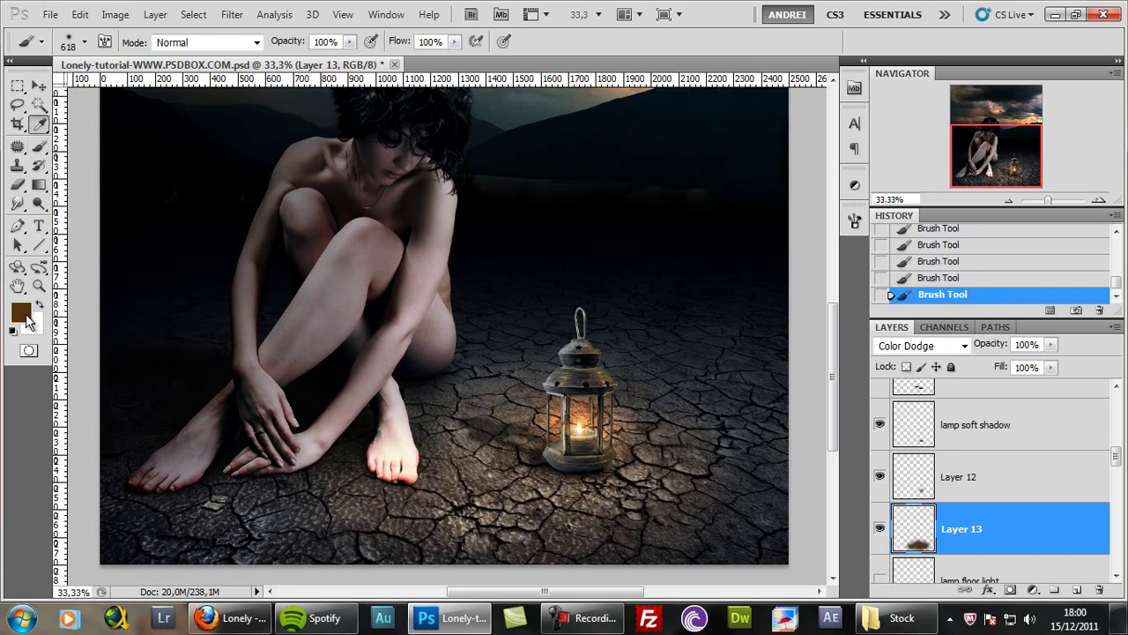
- Set the foreground colour to brighter brown #7d4911 and paint a stronger glow on the ground around the lamp
click(20, 312)
click(859, 339)
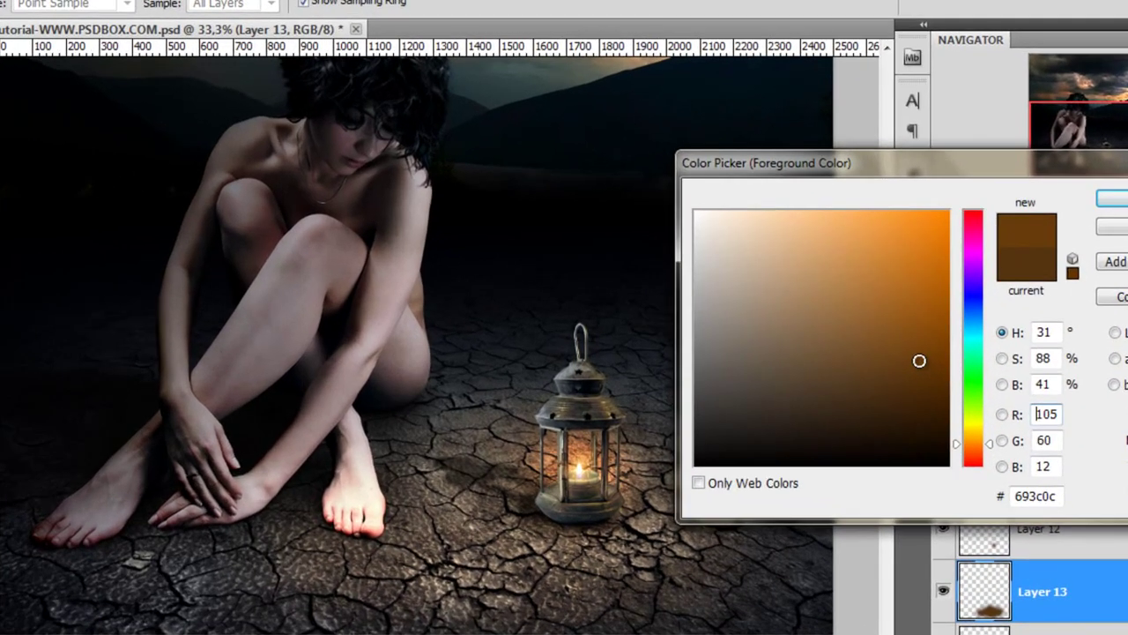
drag(904, 335, 914, 341)
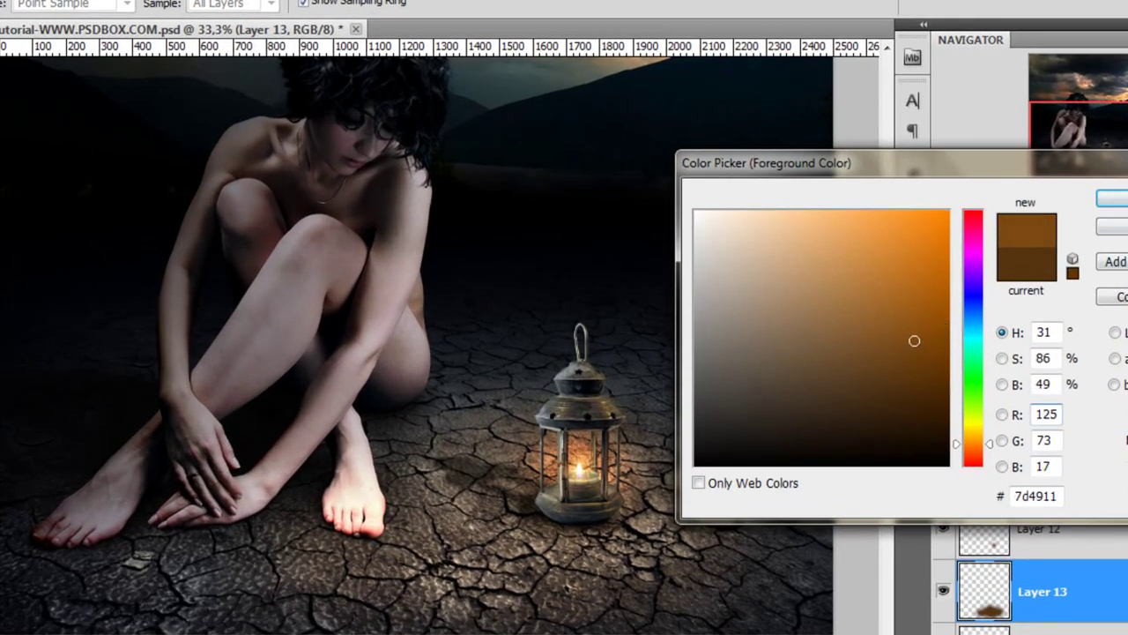
click(1112, 198)
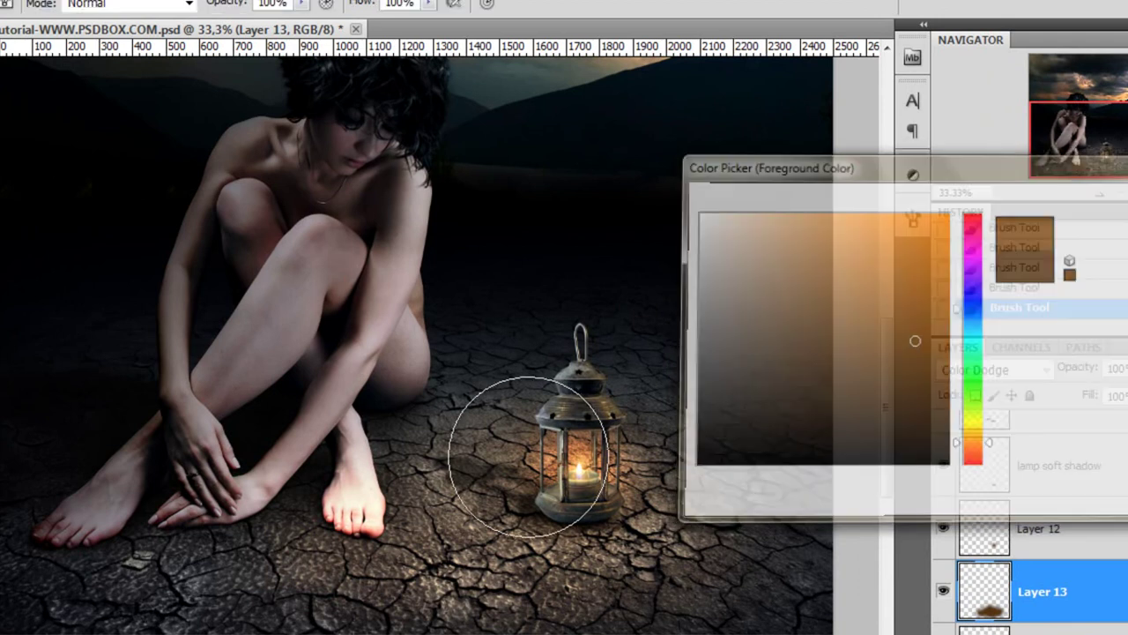
mouse_move(605, 517)
mouse_down()
mouse_move(471, 498)
mouse_move(441, 451)
mouse_move(468, 426)
mouse_move(604, 506)
mouse_move(743, 558)
mouse_move(712, 469)
mouse_move(741, 588)
mouse_move(647, 591)
mouse_move(694, 624)
mouse_up()
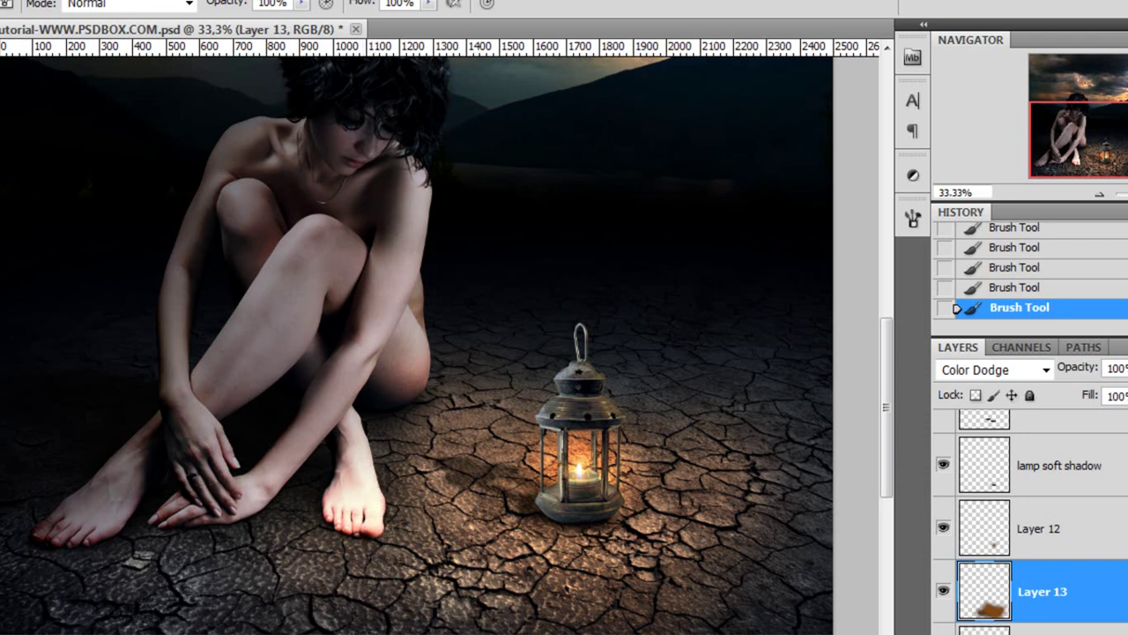
- Erase the glow that spills over the woman's feet and the nearby ground with a soft 401 px eraser
key(e)
right_click(377, 420)
drag(520, 461, 495, 461)
drag(525, 506, 388, 518)
key(Return)
right_click(397, 432)
click(565, 482)
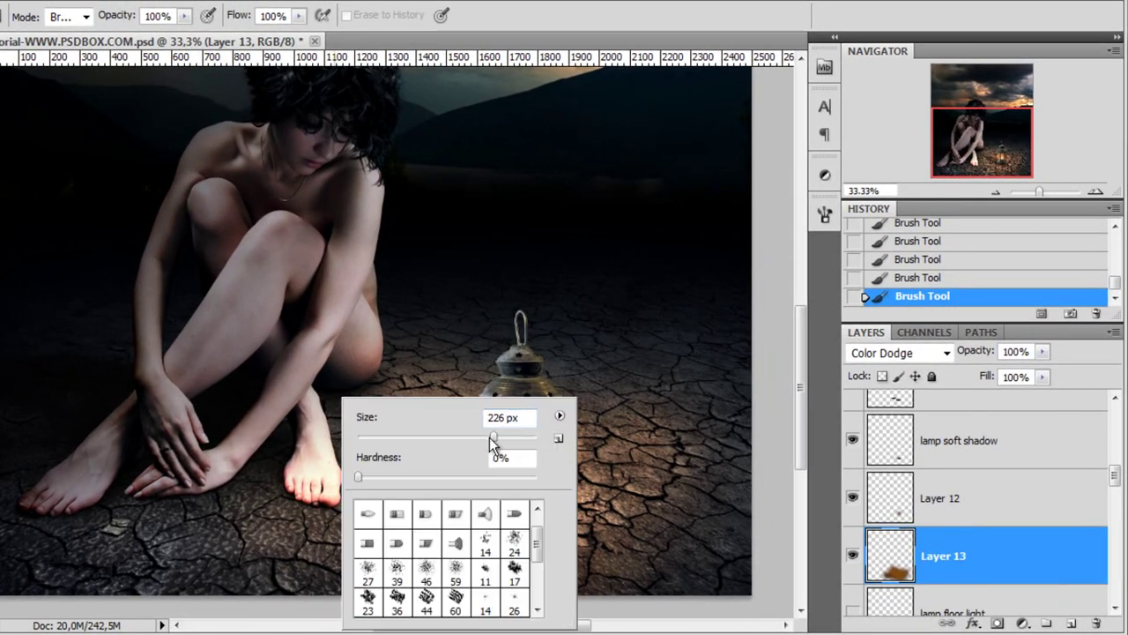
drag(492, 441, 507, 440)
key(Return)
click(300, 548)
click(346, 458)
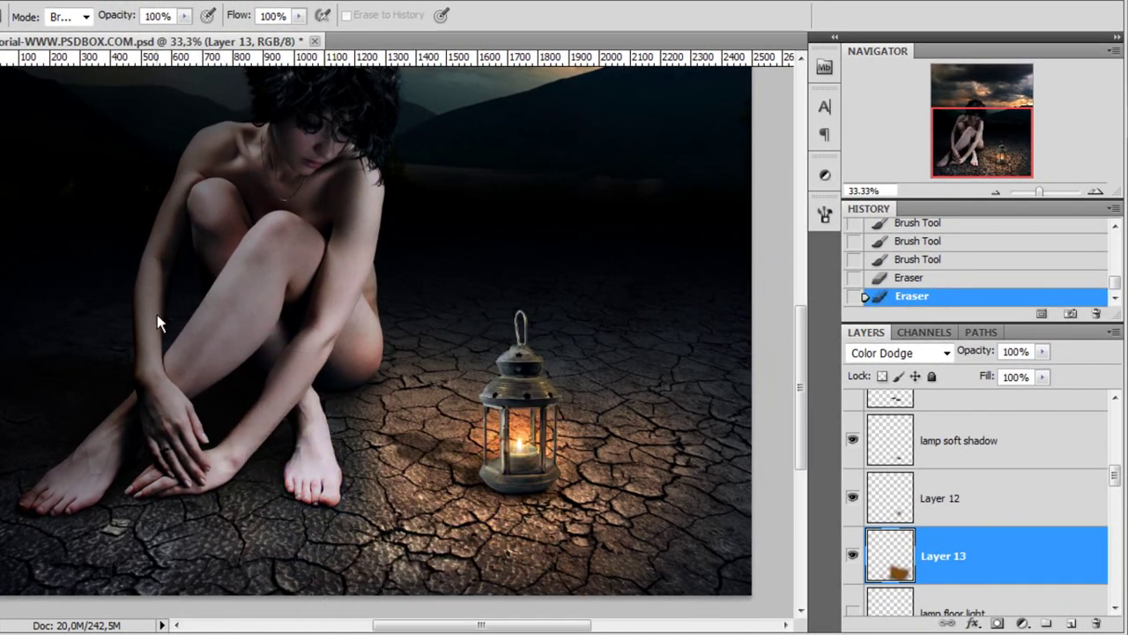
- Compare the ground around the lamp without and with the painted glow layer
click(932, 267)
key(ctrl+z)
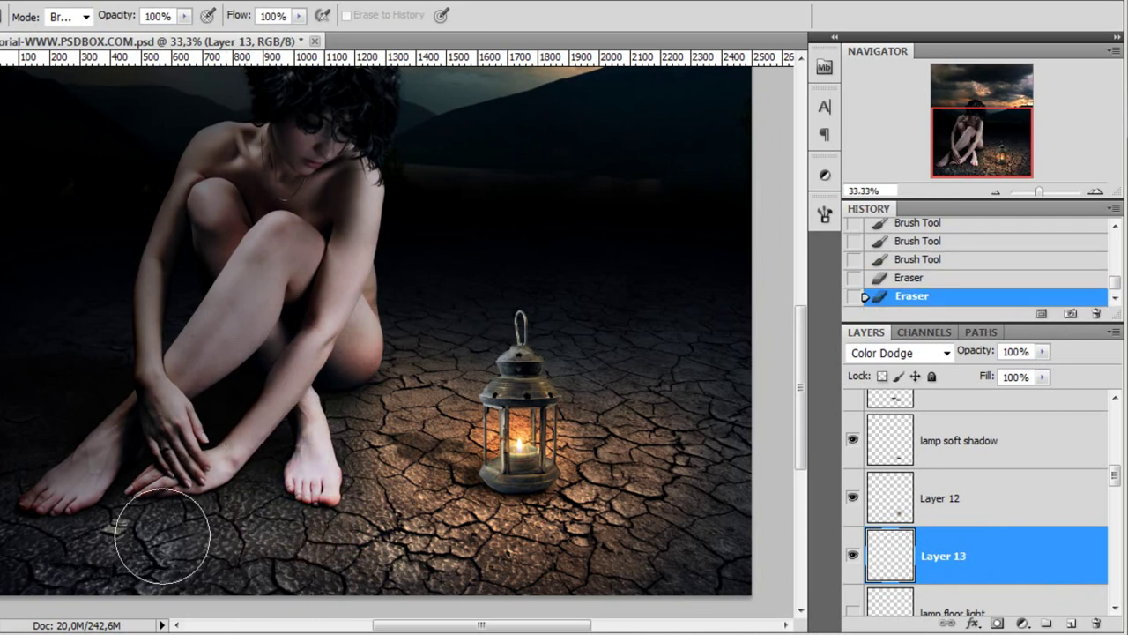
click(852, 555)
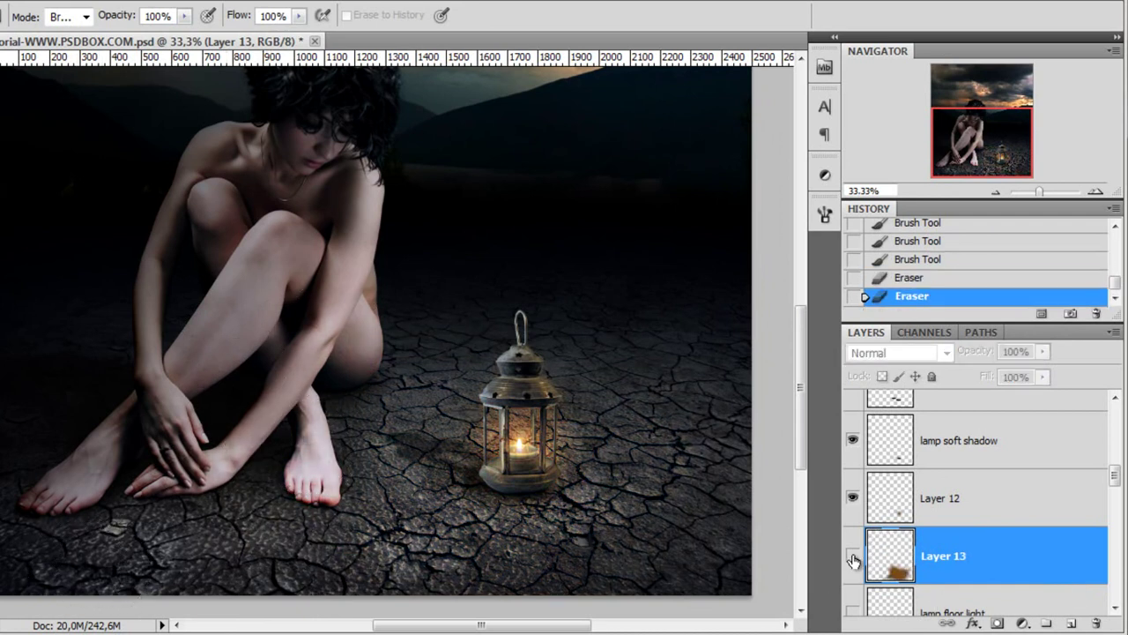
click(852, 556)
click(853, 556)
click(852, 556)
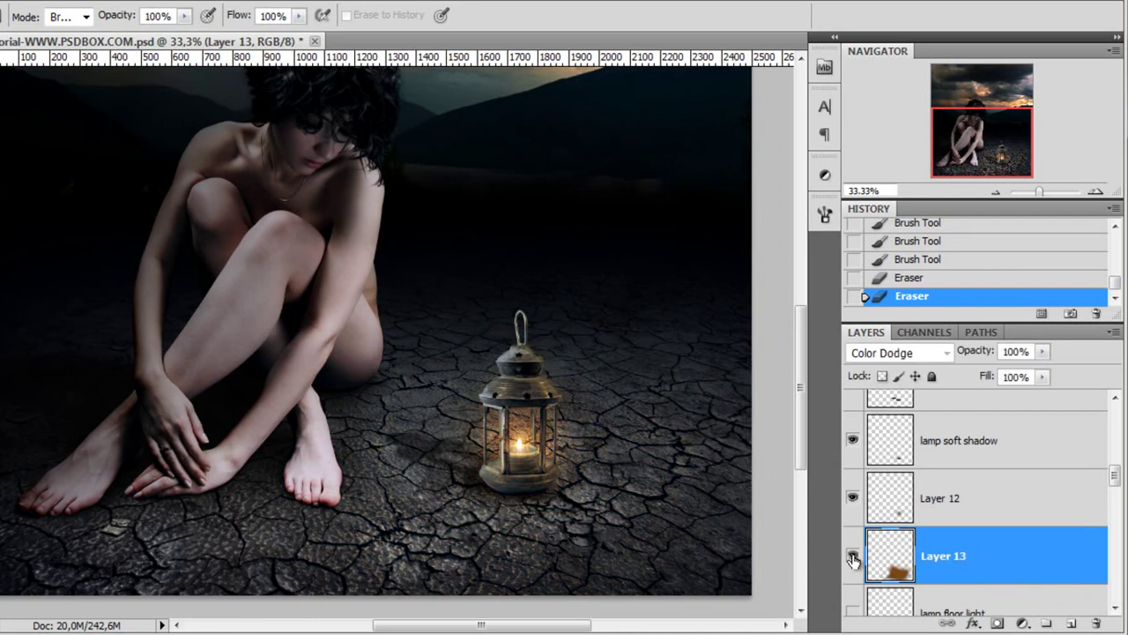
click(852, 556)
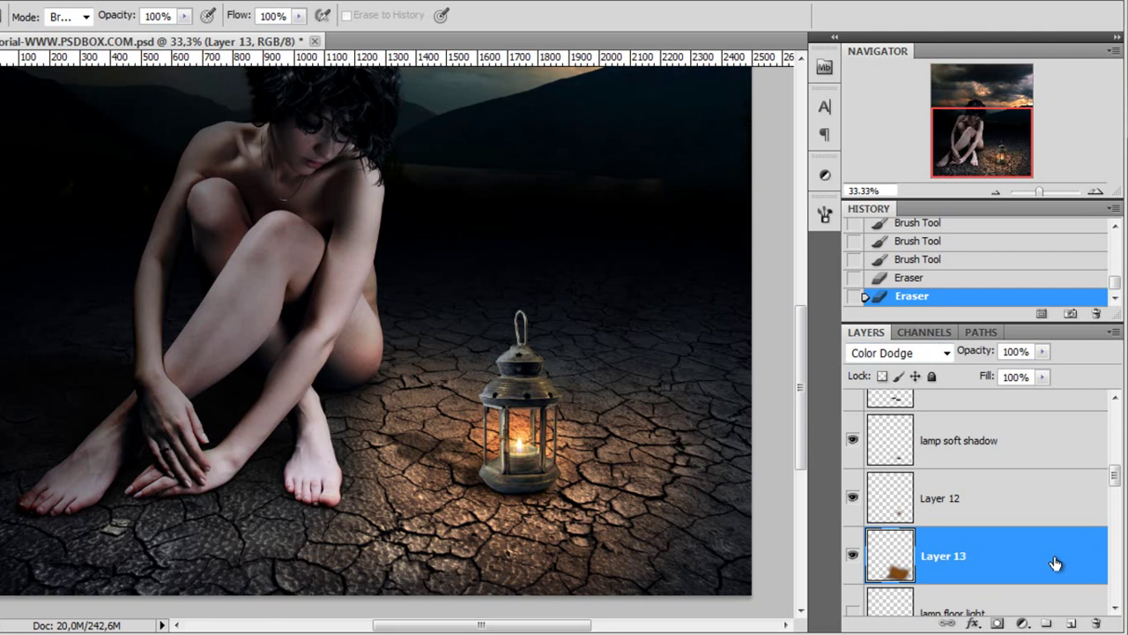
- Replace the demo glow layer with the existing lamp floor light layer and compare the two results
drag(1086, 564, 1096, 623)
click(853, 530)
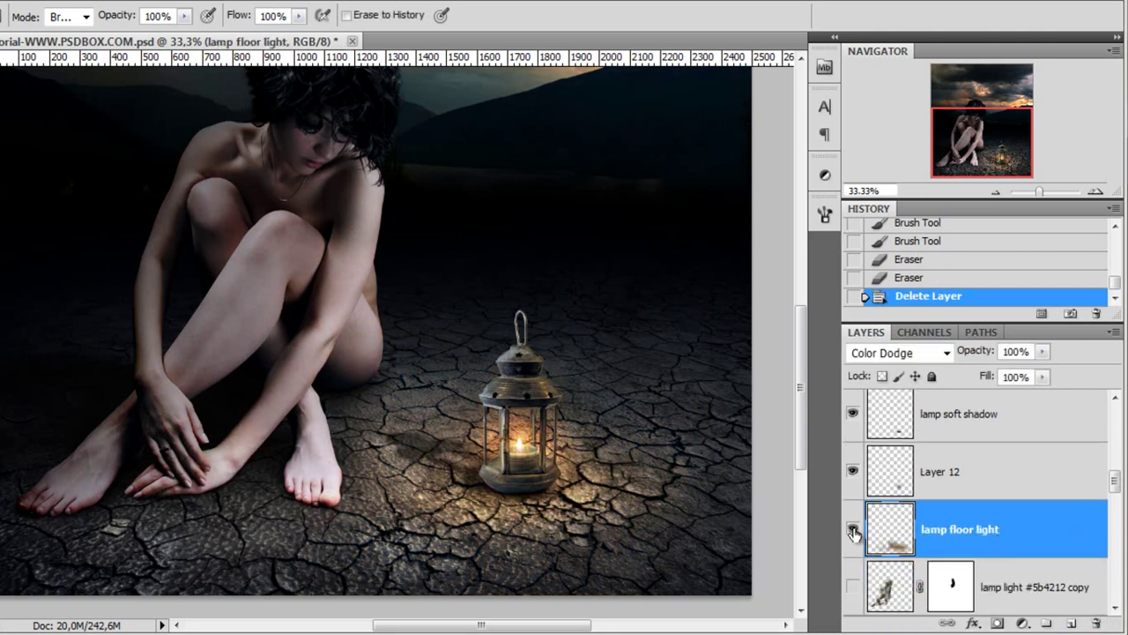
click(915, 279)
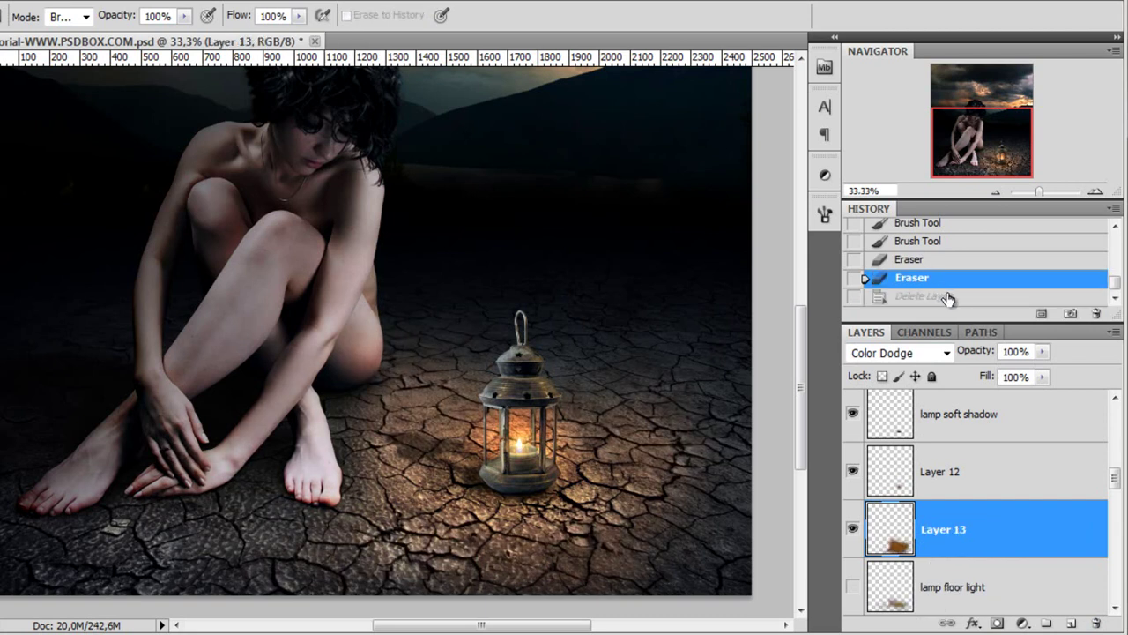
click(920, 298)
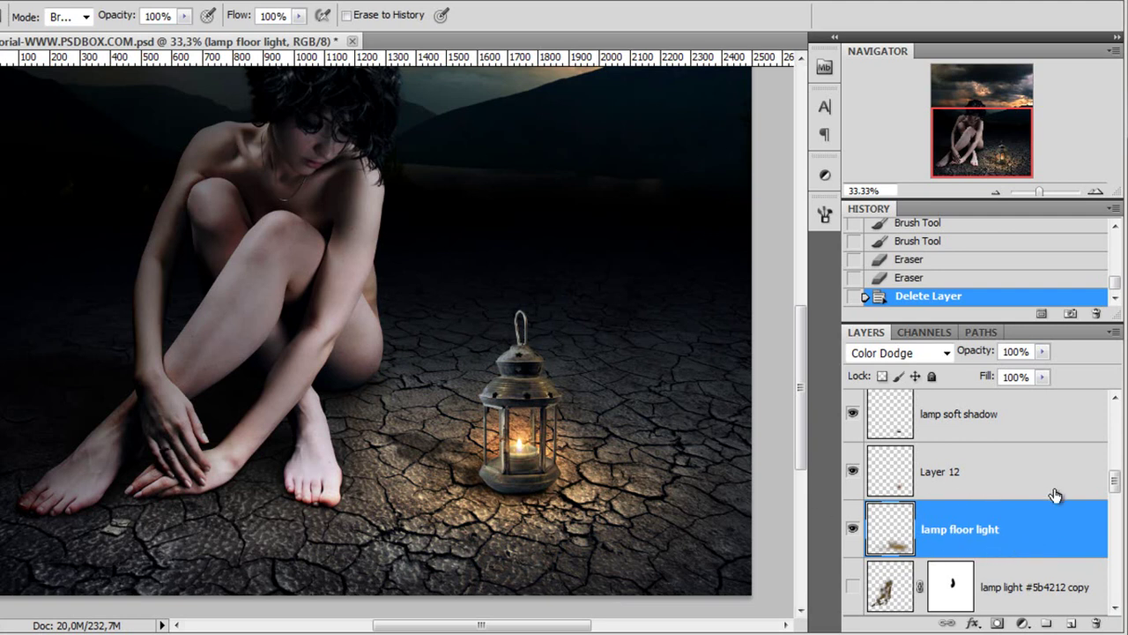
- Add a new layer above lamp light #5b4212 copy and set its blend mode to Color Dodge
scroll(994, 467, up, 5)
scroll(994, 467, down, 2)
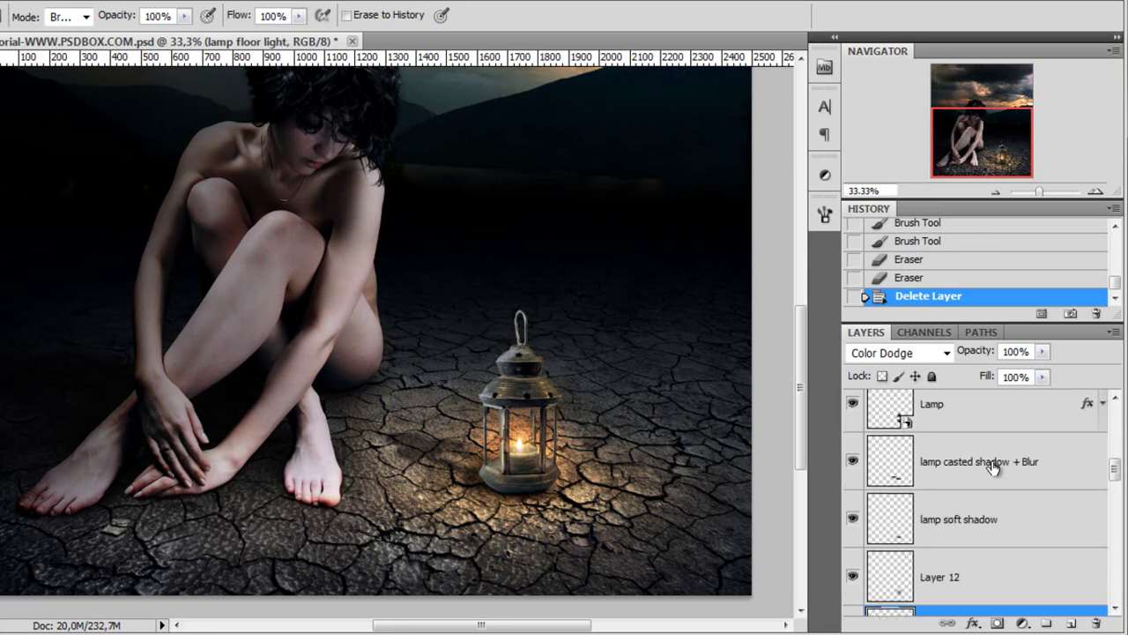
scroll(994, 467, down, 3)
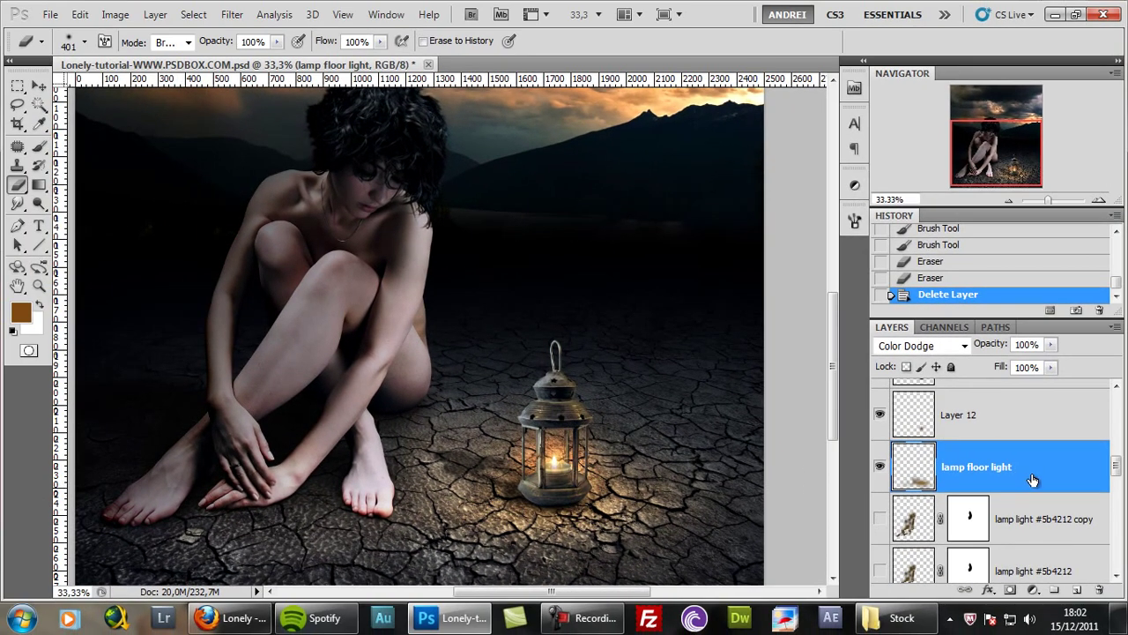
drag(1010, 156, 1004, 153)
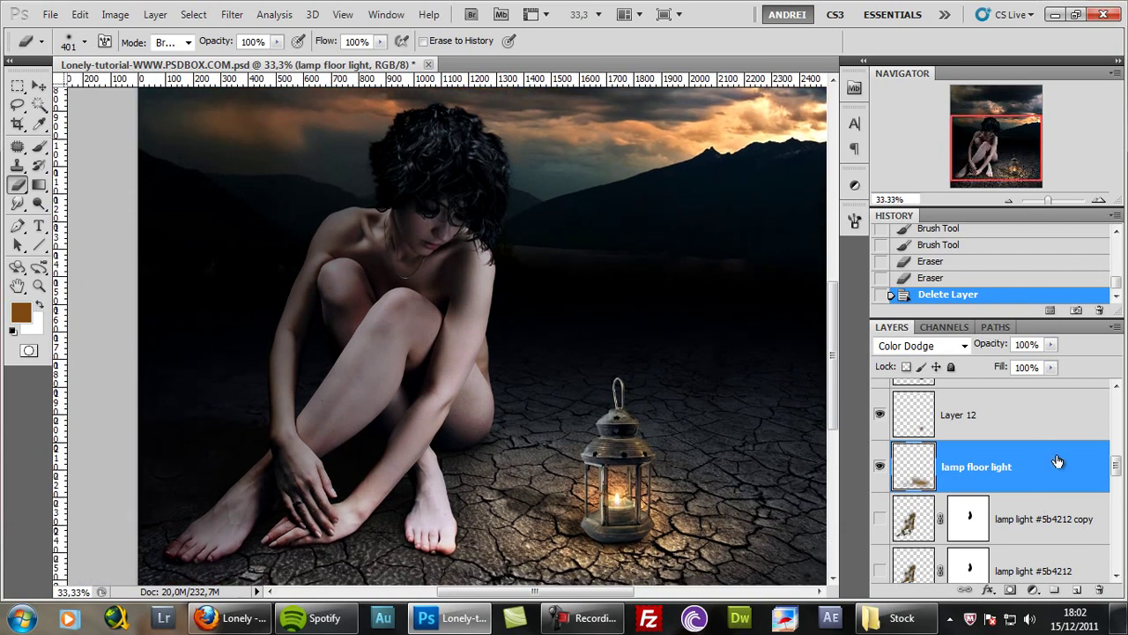
click(1049, 528)
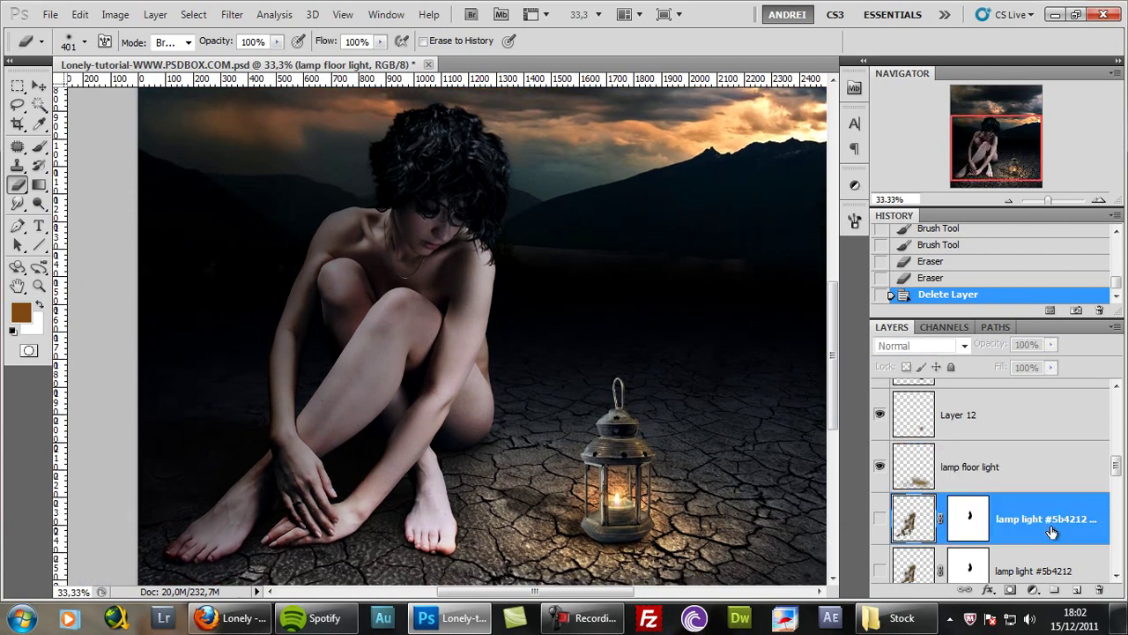
click(1078, 590)
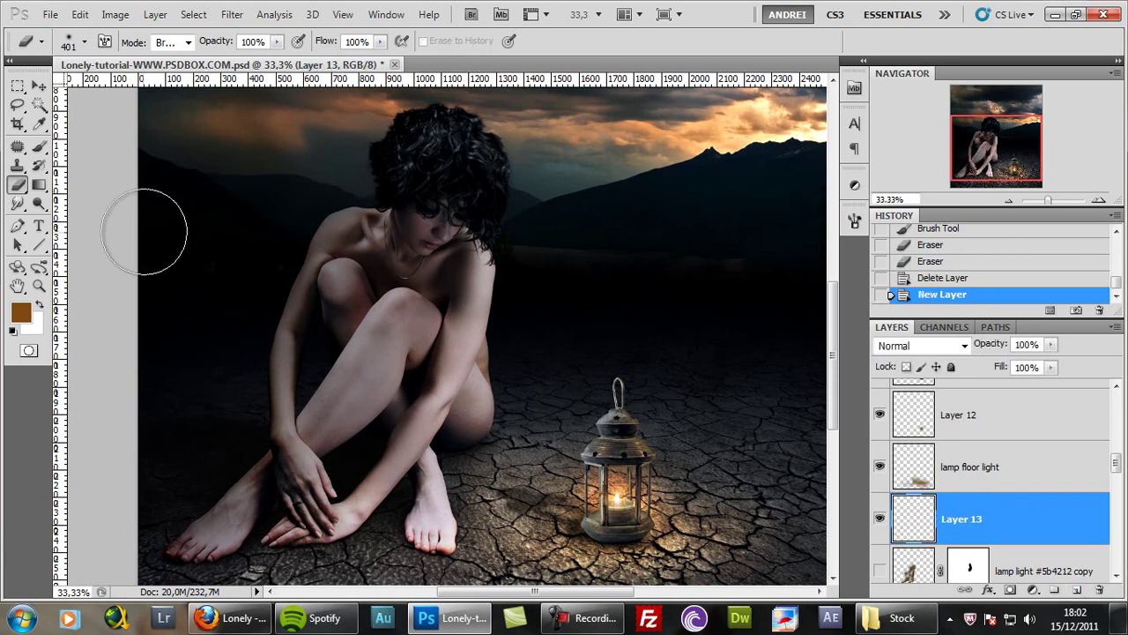
click(935, 345)
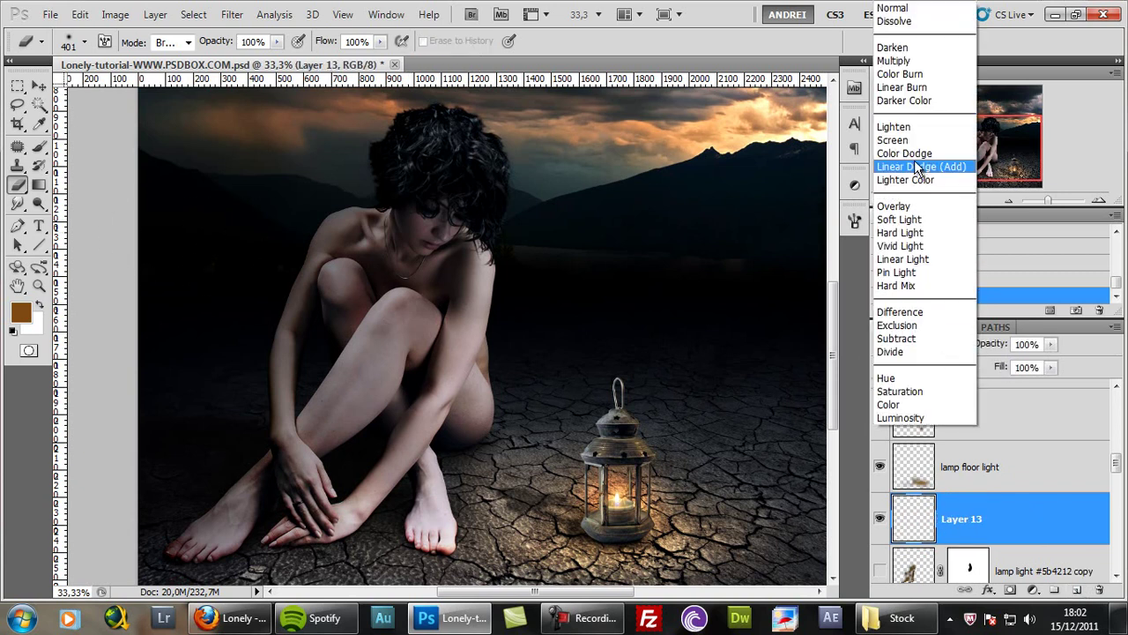
click(915, 154)
- Paint light in a darker brown over the woman's arms, legs and shoulder on Layer 13 with a soft 319 px brush at 0% hardness
click(19, 312)
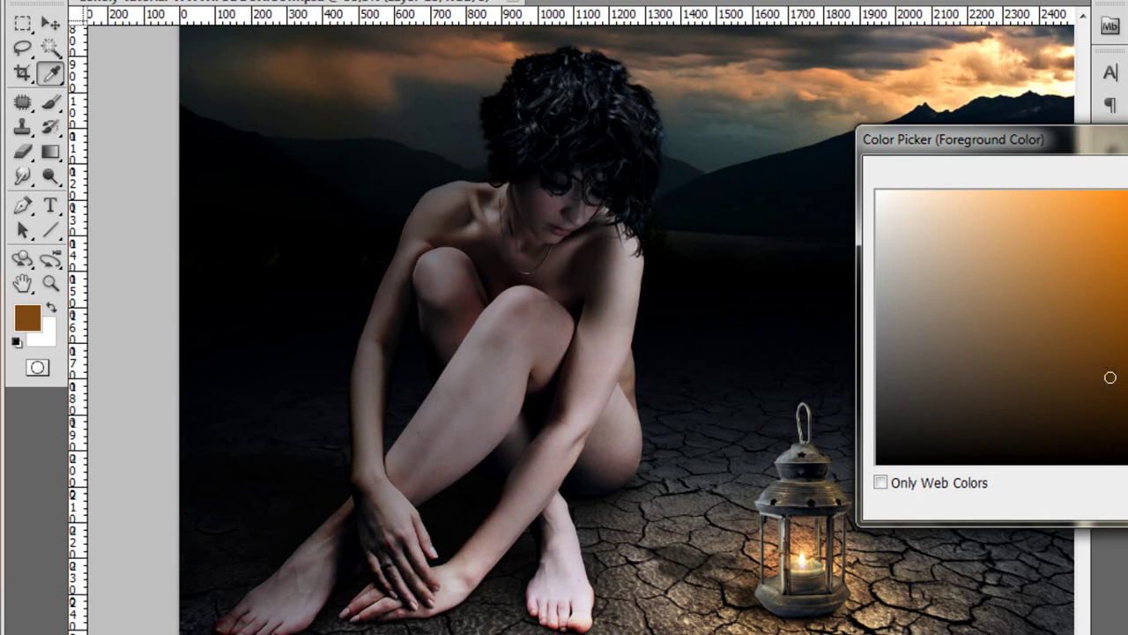
key(Return)
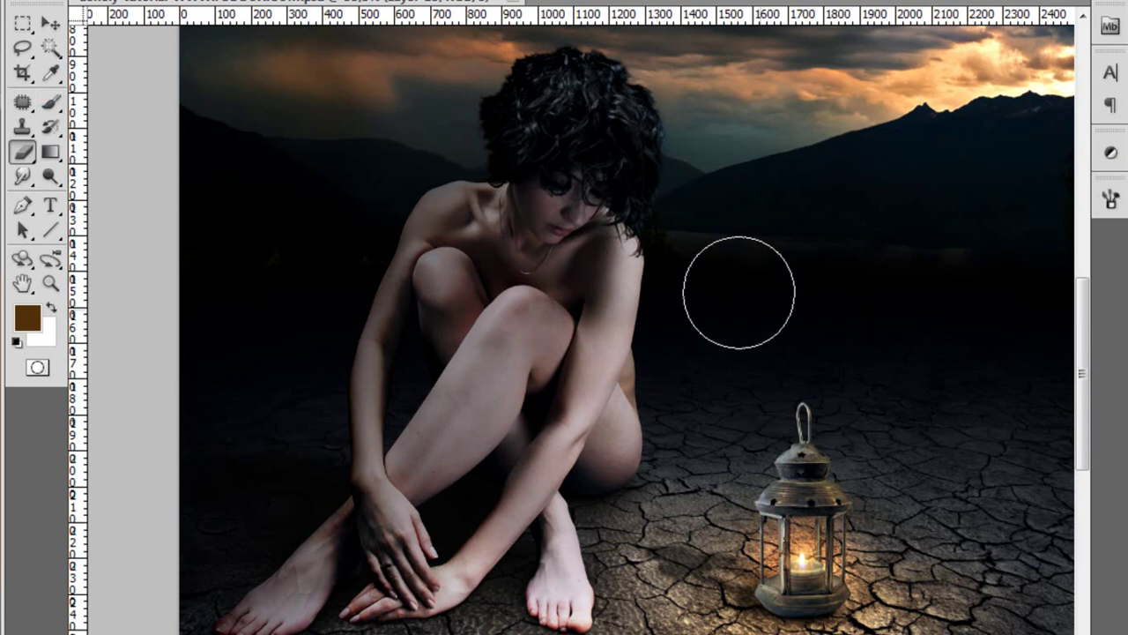
mouse_move(660, 221)
mouse_down()
mouse_move(638, 240)
mouse_move(568, 231)
mouse_up()
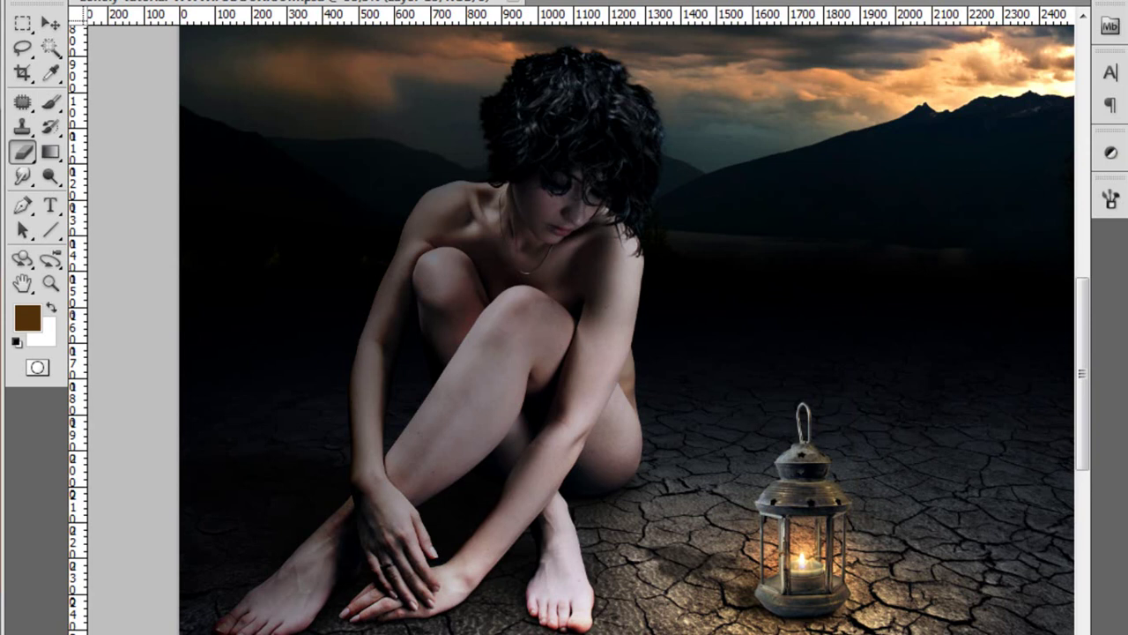
click(50, 103)
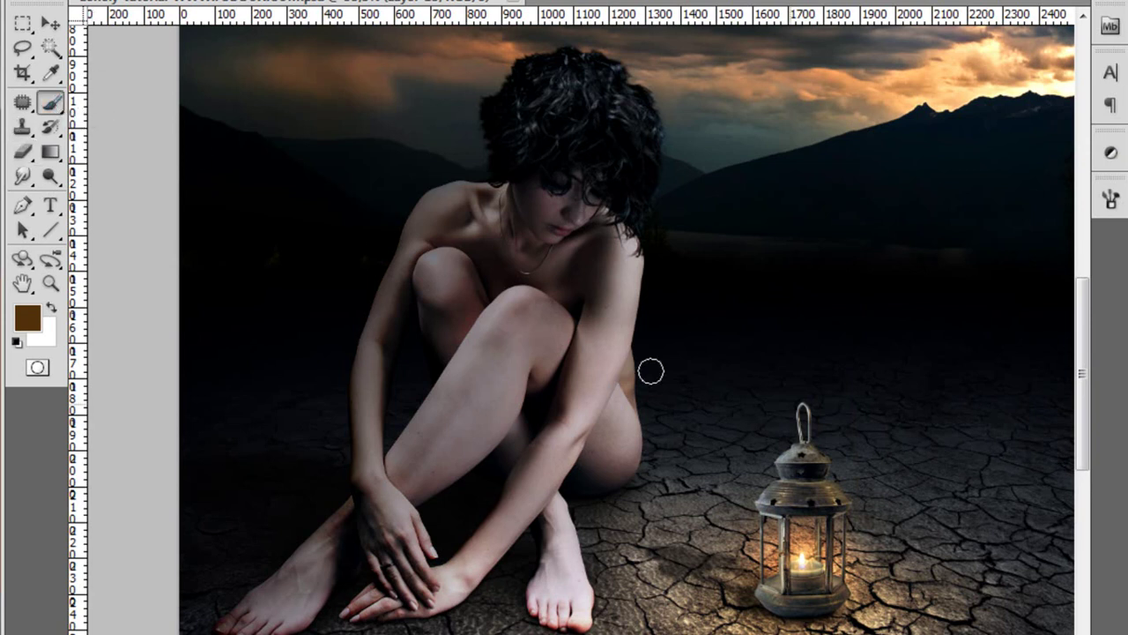
right_click(493, 311)
drag(662, 355, 685, 354)
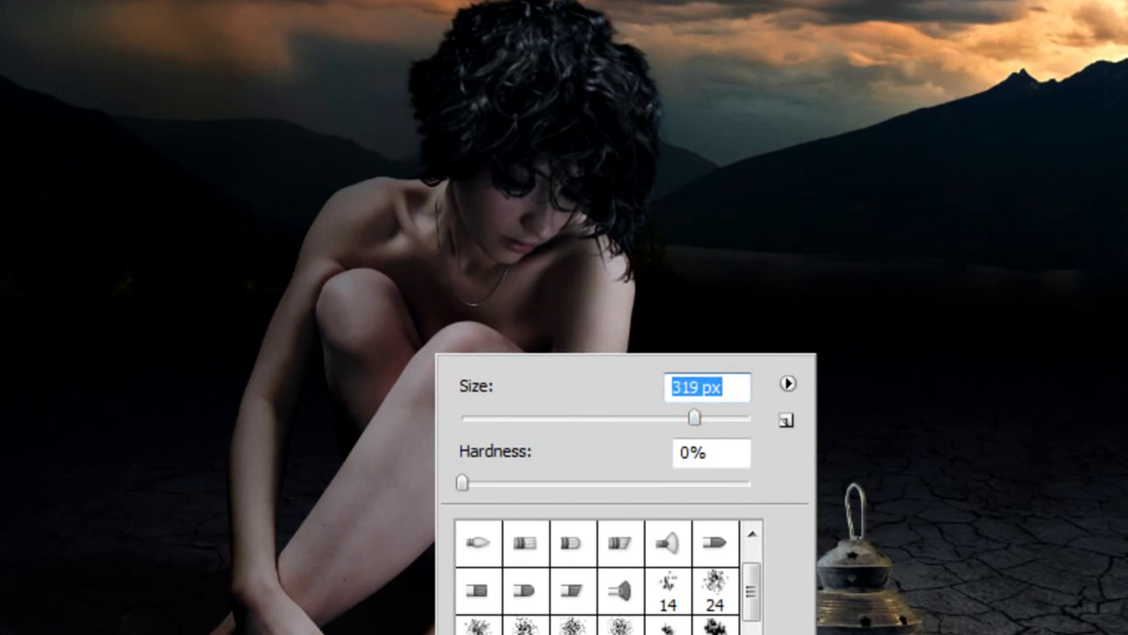
key(Return)
mouse_move(537, 197)
mouse_down()
mouse_move(538, 289)
mouse_move(473, 315)
mouse_move(552, 350)
mouse_move(360, 546)
mouse_move(523, 546)
mouse_move(594, 282)
mouse_move(542, 586)
mouse_move(498, 631)
mouse_up()
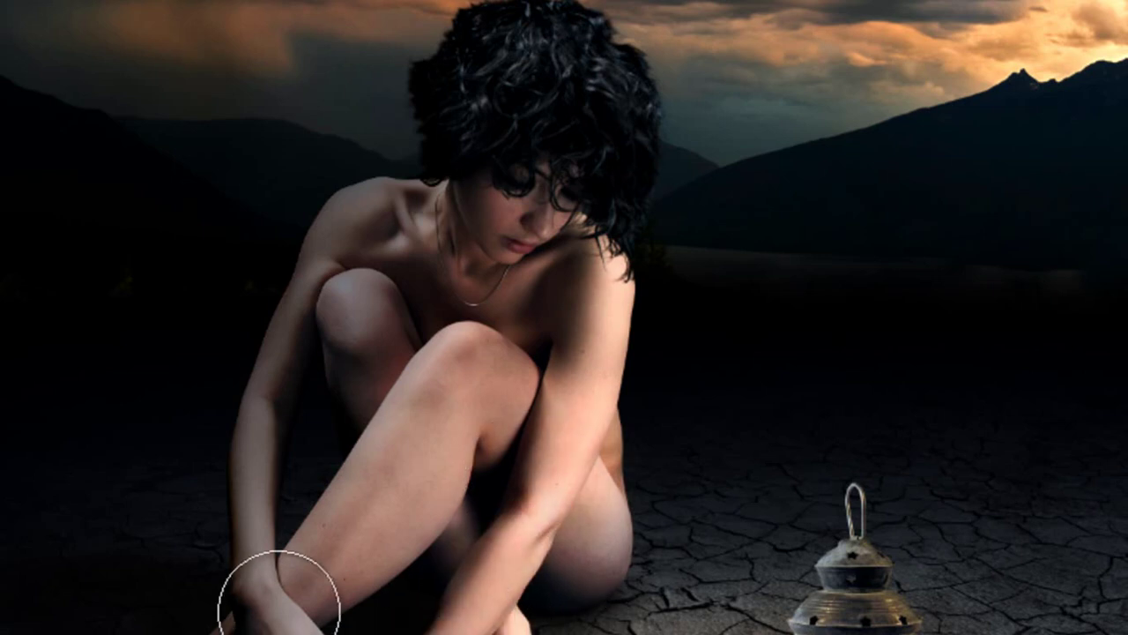
mouse_move(389, 292)
mouse_down()
mouse_move(323, 590)
mouse_move(587, 196)
mouse_move(561, 220)
mouse_up()
- Pick a lighter brown foreground color and paint stronger warm light over the woman's body and shoulder
click(7, 362)
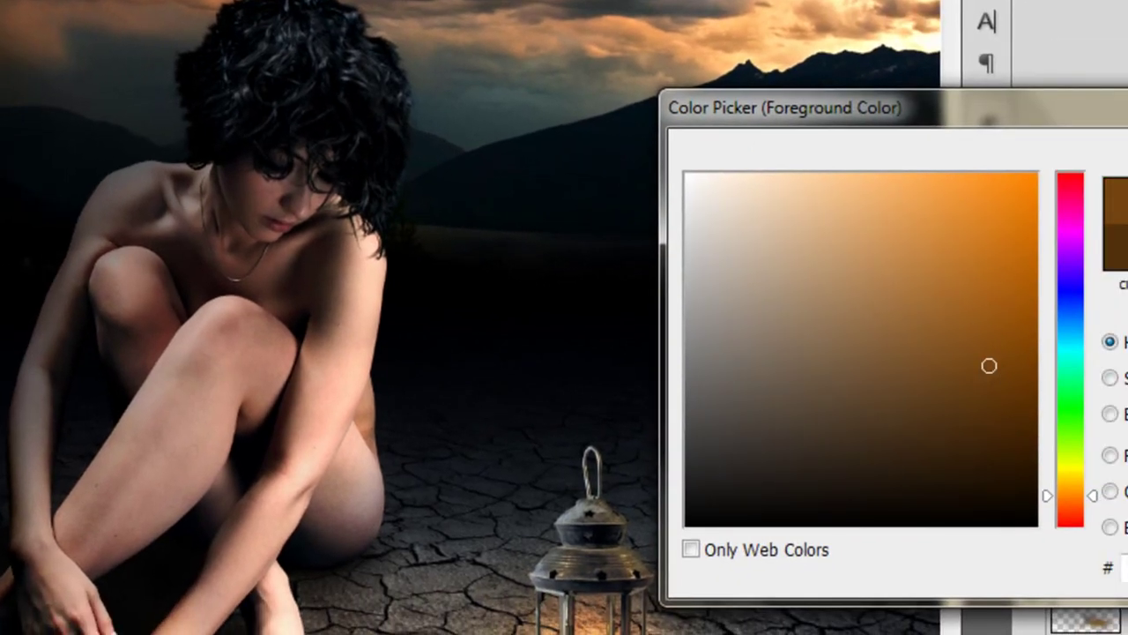
key(Return)
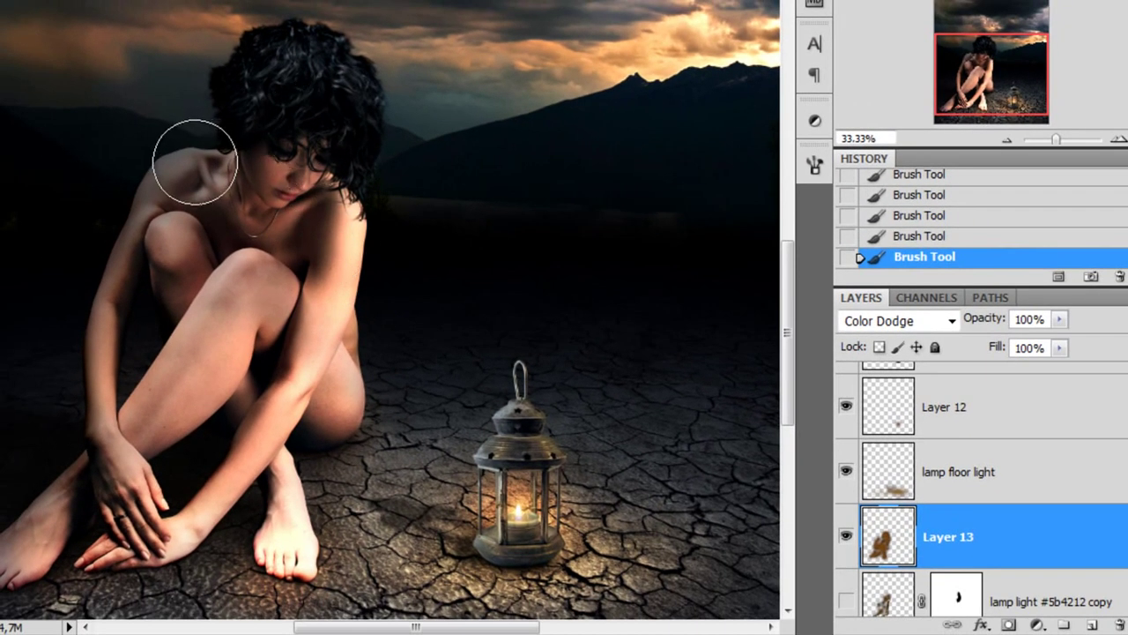
drag(196, 163, 174, 195)
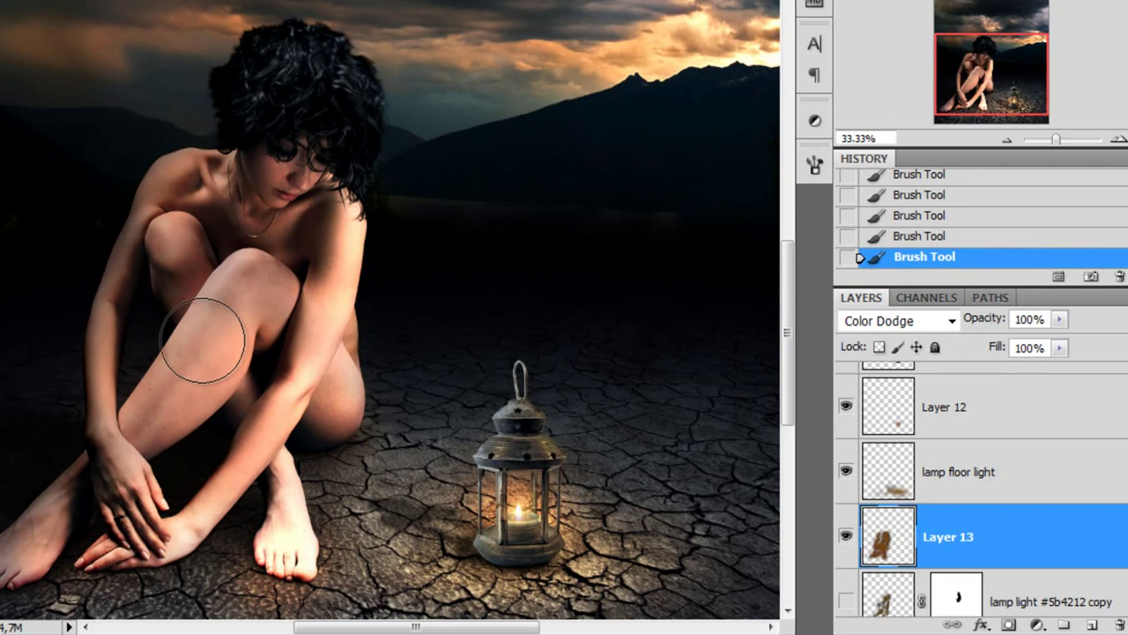
- Add a layer mask to Layer 13 and paint out the light along the shoulder and arm farthest from the lamp
click(1009, 625)
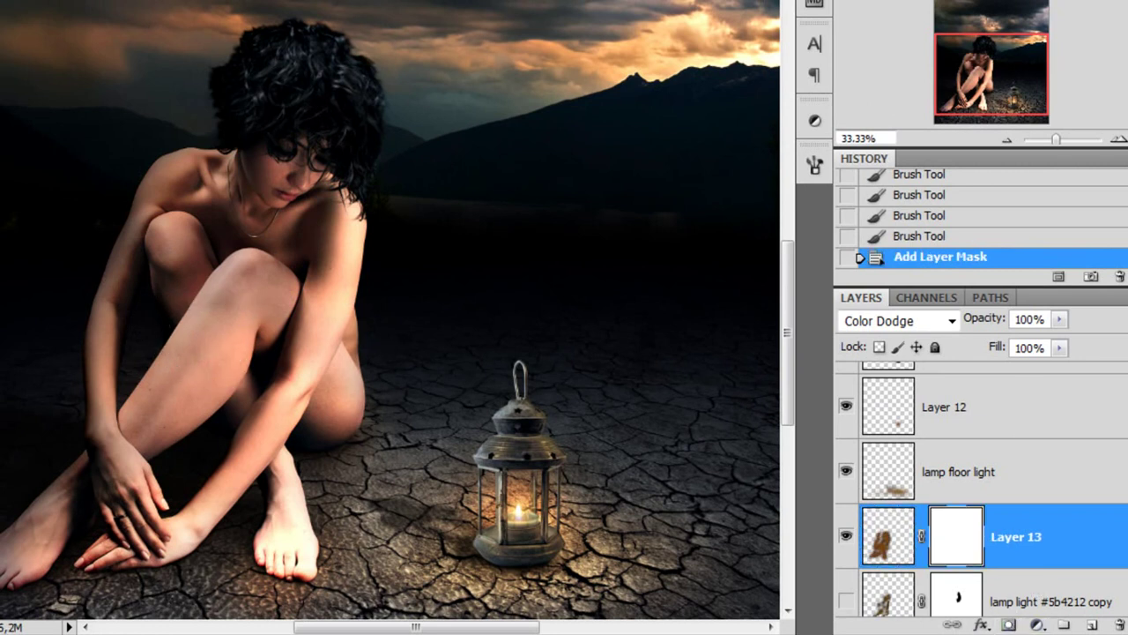
drag(190, 157, 150, 207)
mouse_move(109, 262)
mouse_down()
mouse_move(121, 284)
mouse_move(83, 397)
mouse_up()
drag(156, 184, 195, 138)
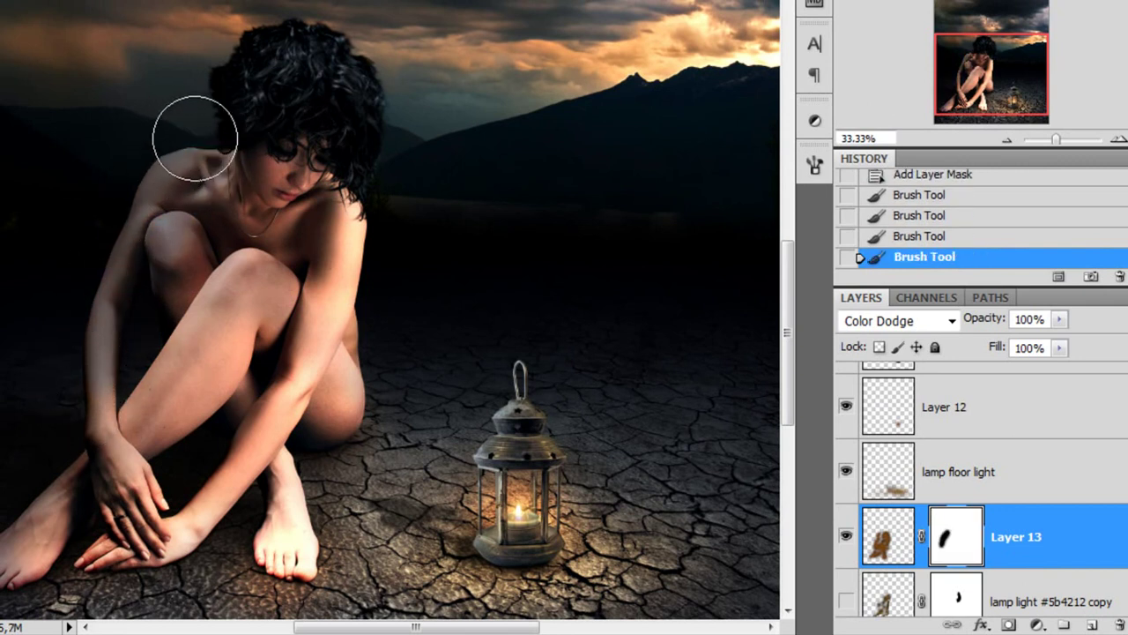
drag(76, 415, 95, 378)
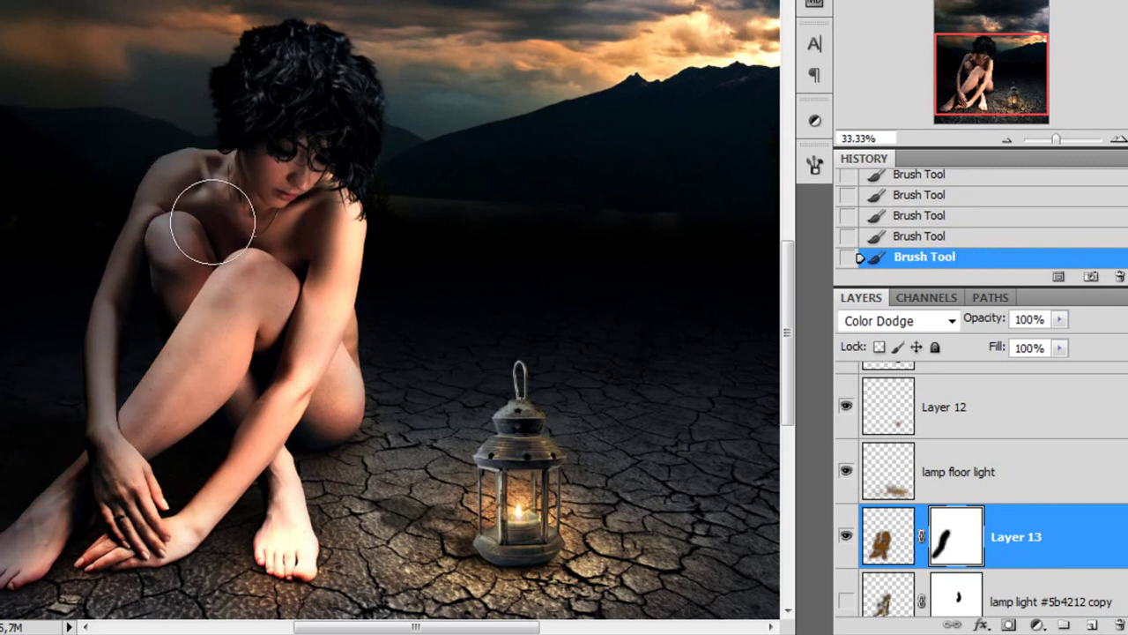
- Try masking the light near the woman's face with a small soft brush, and undo the stroke
right_click(211, 220)
key(Return)
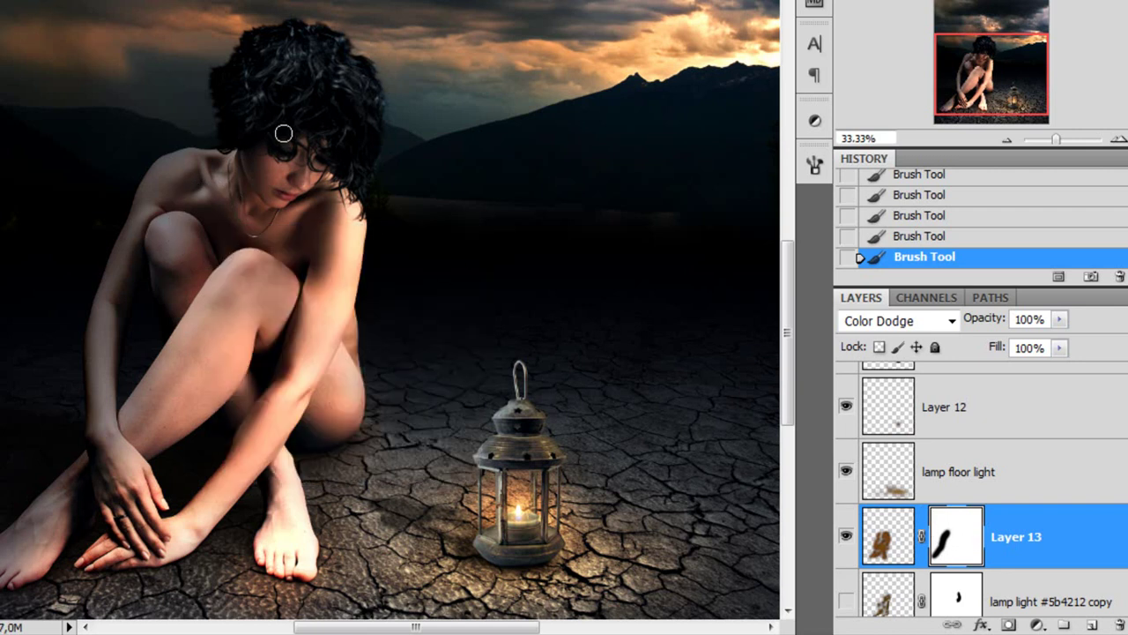
key(ctrl+z)
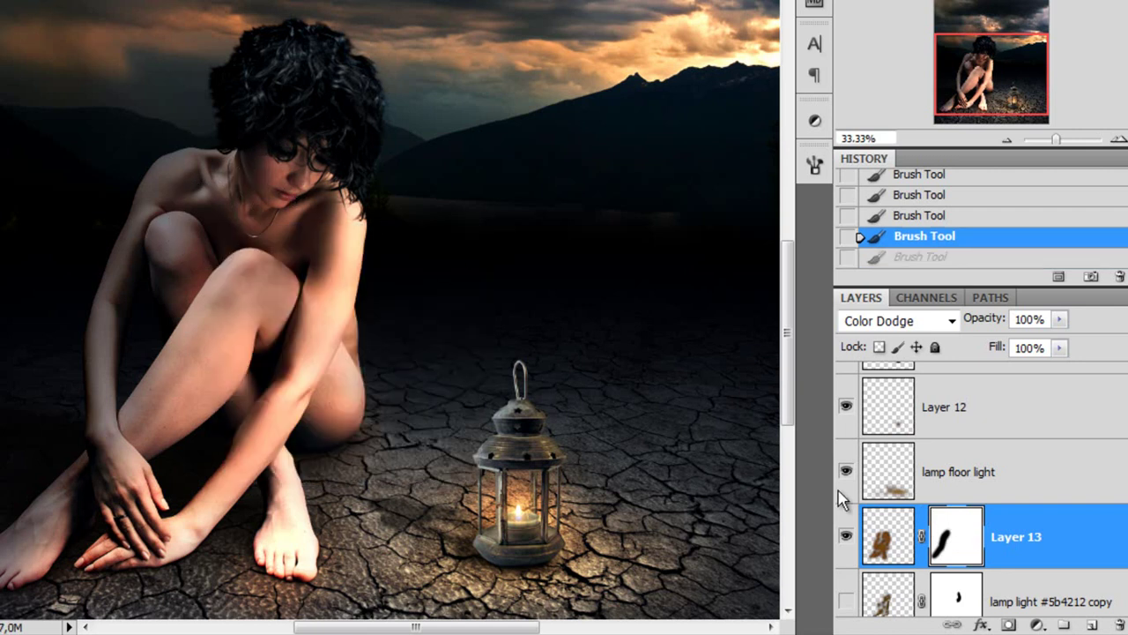
- Try masking the light on the shoulder nearest the lamp with a 193 px brush at 42% flow, and undo the stroke
right_click(491, 252)
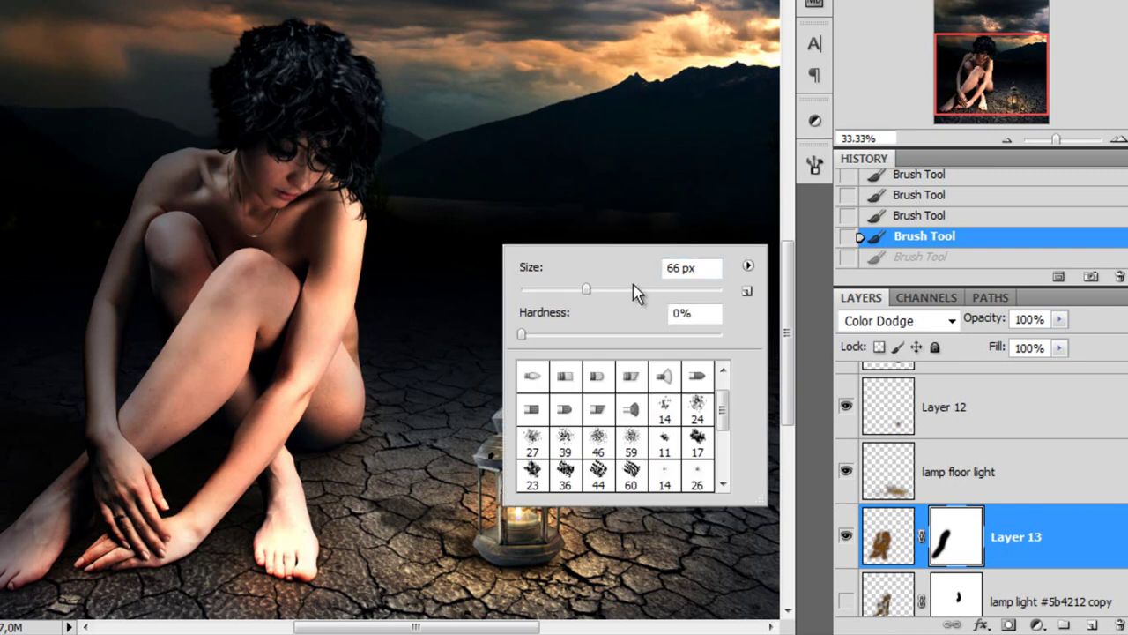
click(948, 541)
right_click(407, 257)
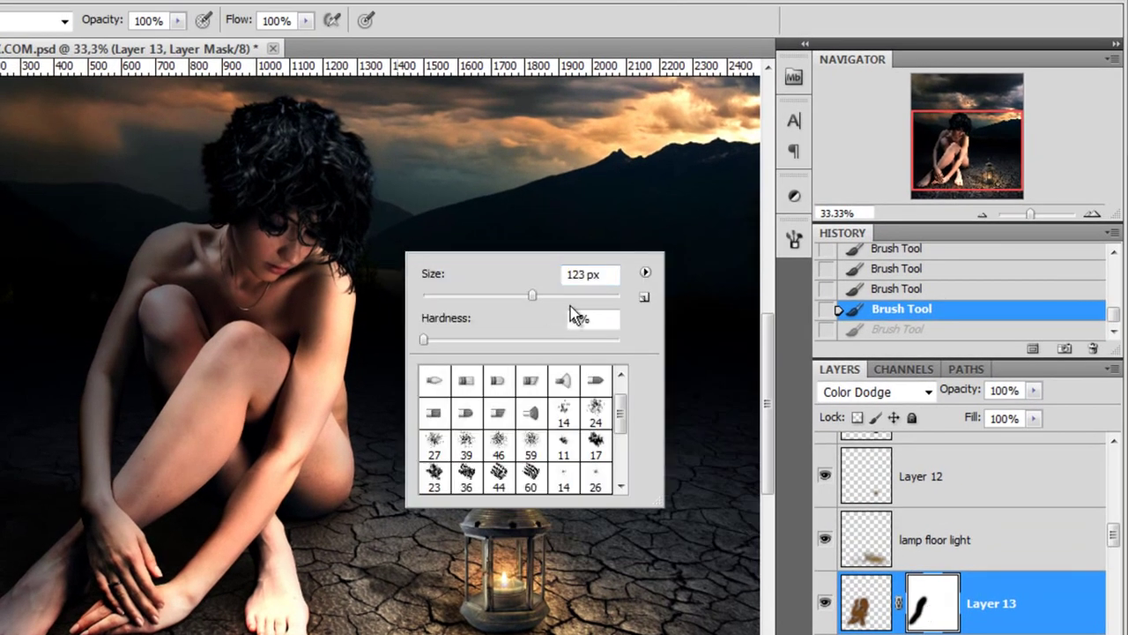
click(305, 20)
drag(306, 42, 266, 45)
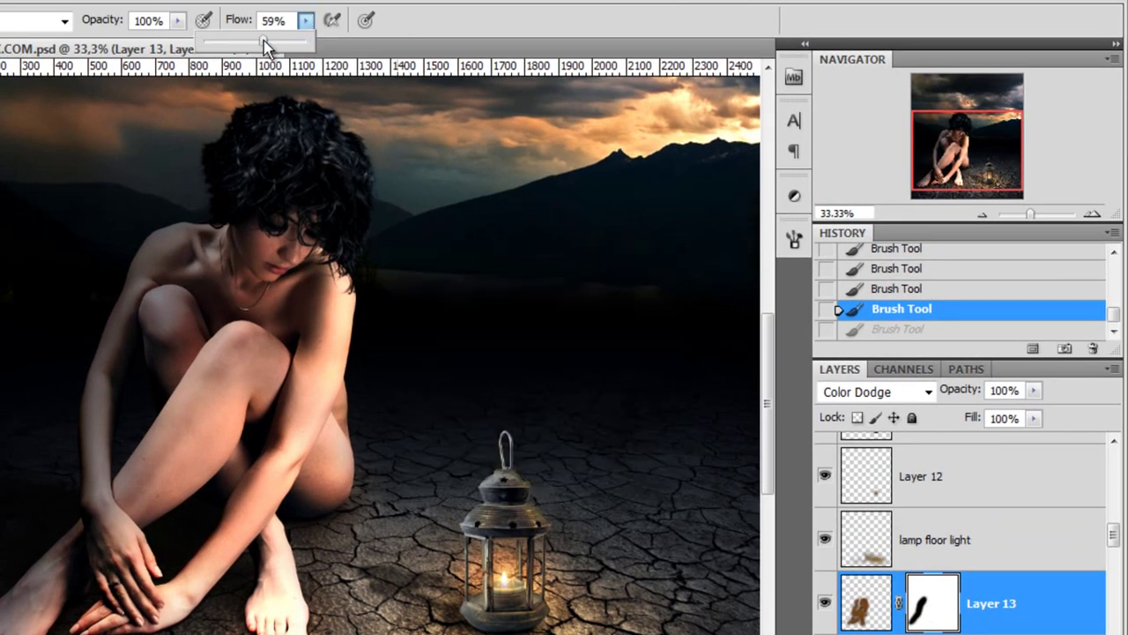
click(344, 291)
drag(353, 340, 345, 265)
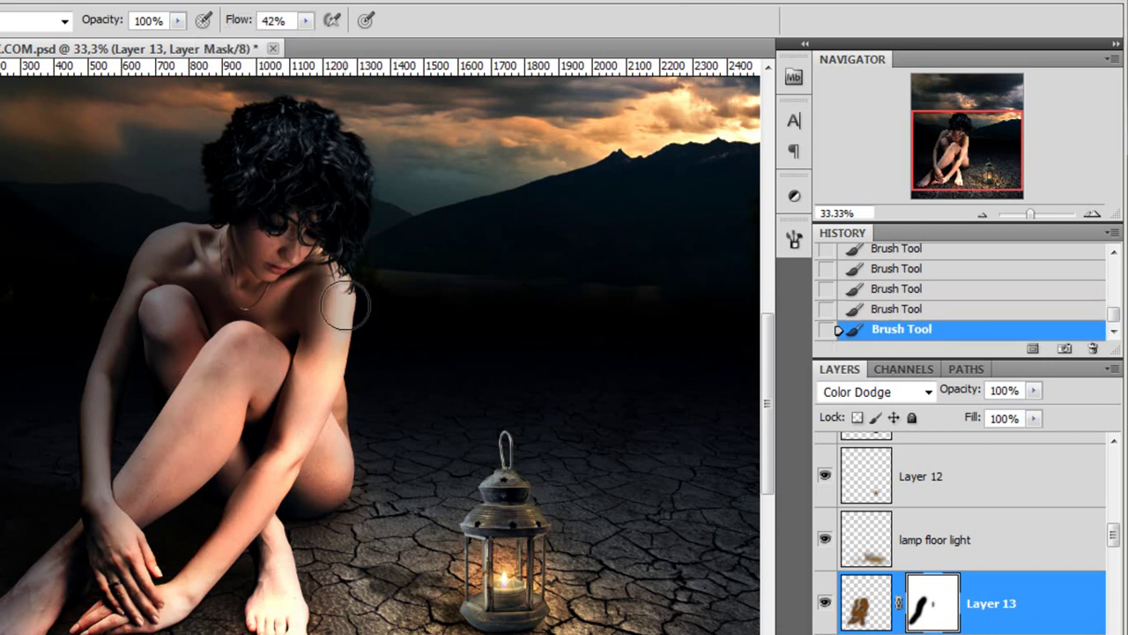
click(893, 310)
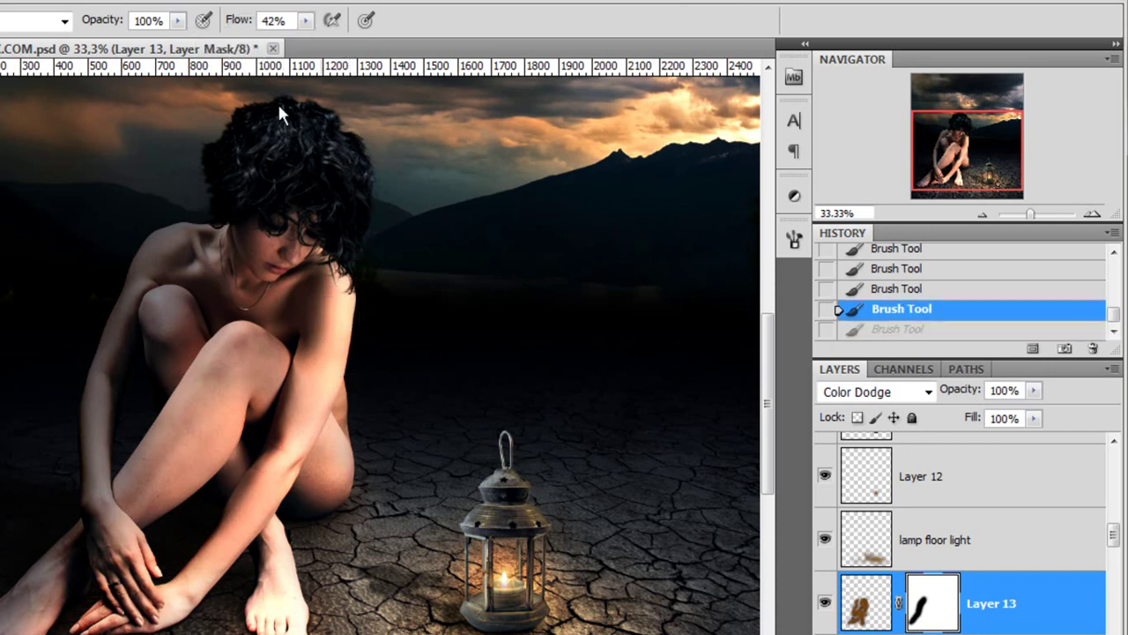
- Lower the brush opacity to 13% and gently mask the light on the arm nearest the lamp and around the neck
click(177, 19)
drag(180, 43, 108, 49)
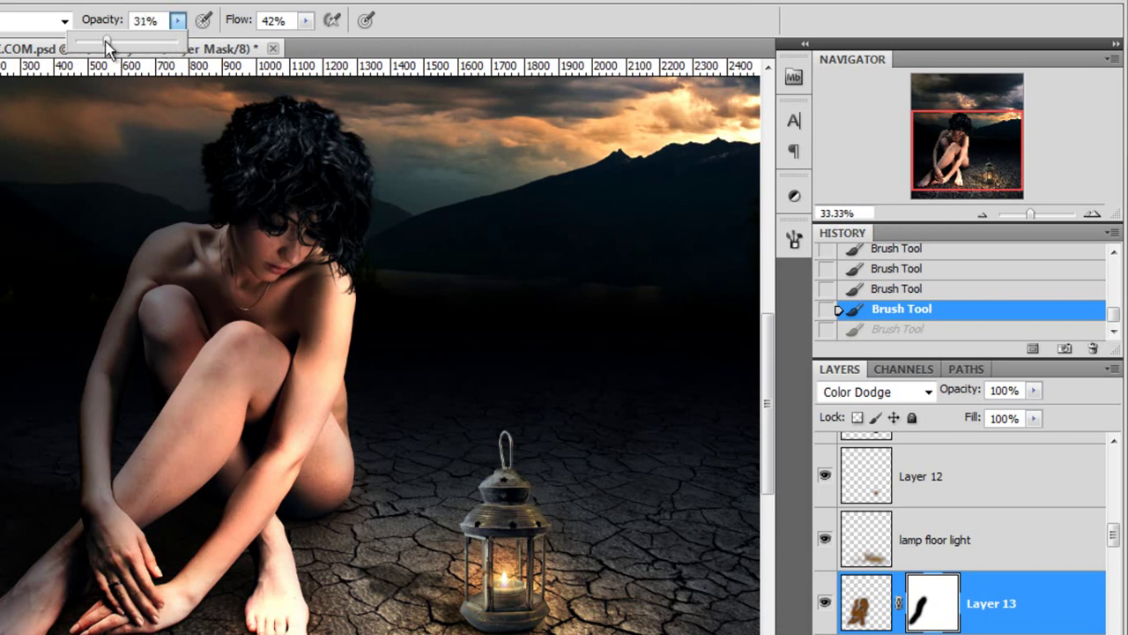
drag(360, 327, 310, 388)
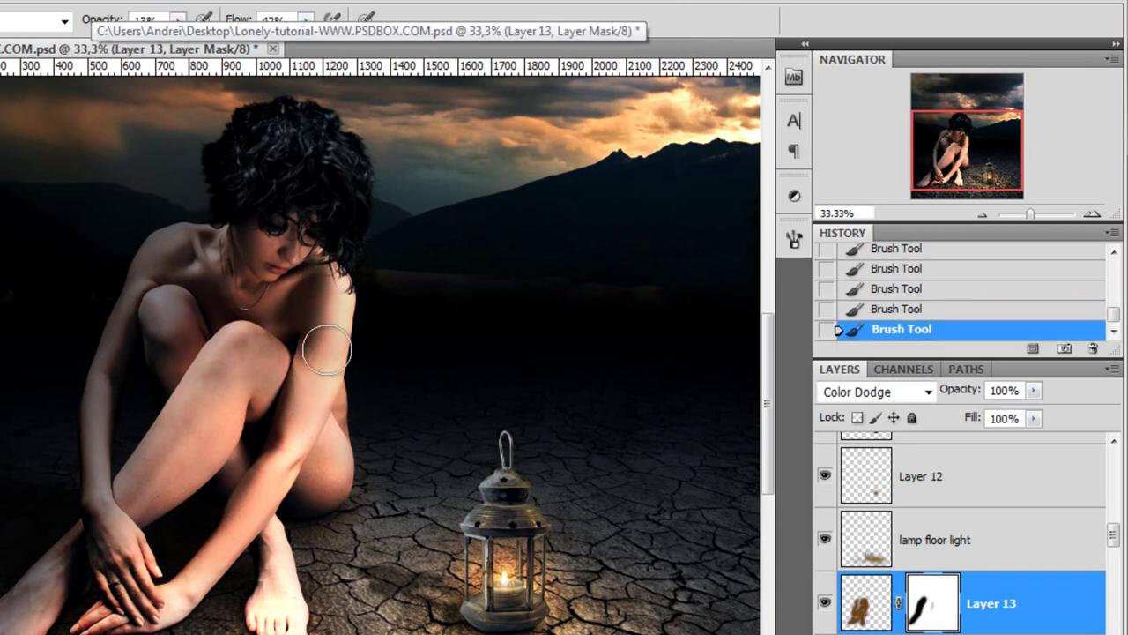
click(264, 232)
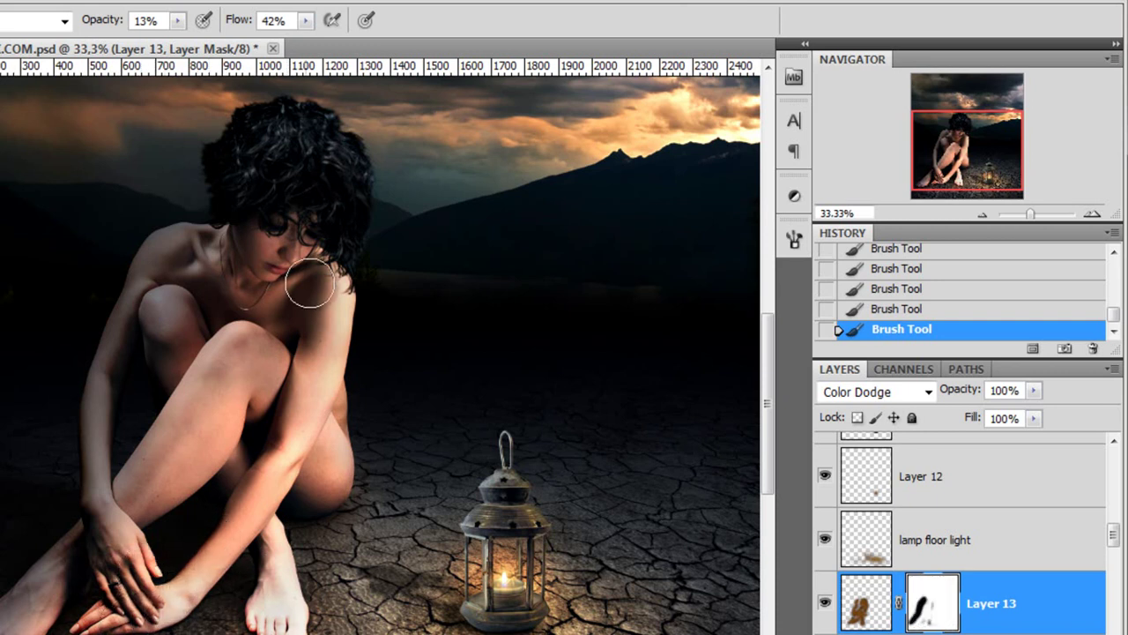
- Switch from the mask back to Layer 13's pixels and reset the brush opacity and flow to 100%
drag(975, 145, 969, 128)
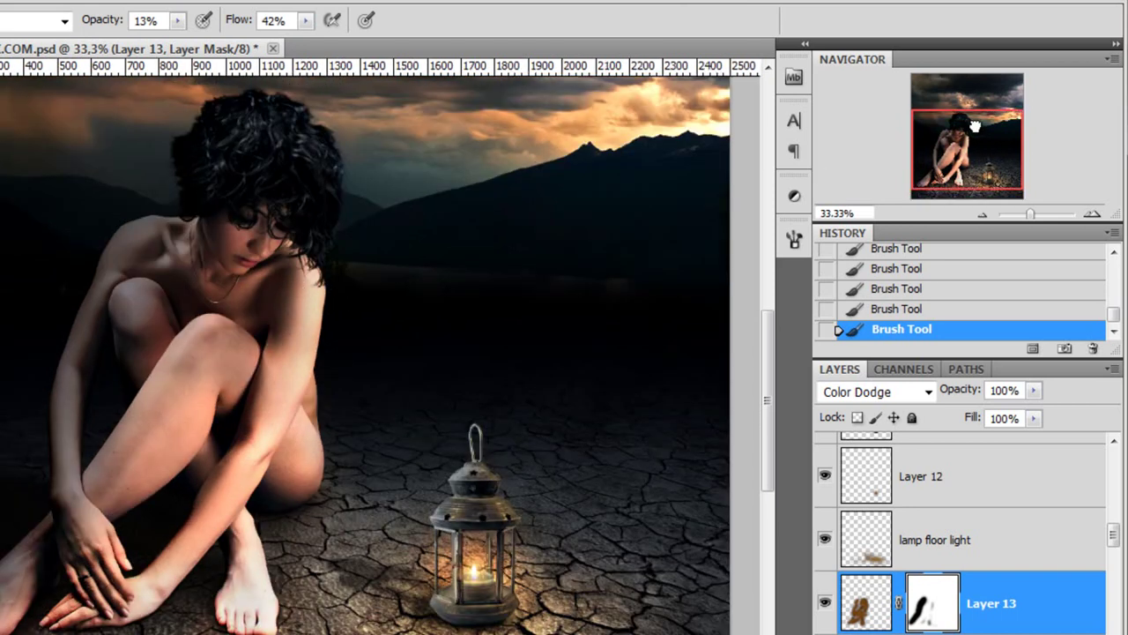
click(867, 605)
right_click(420, 210)
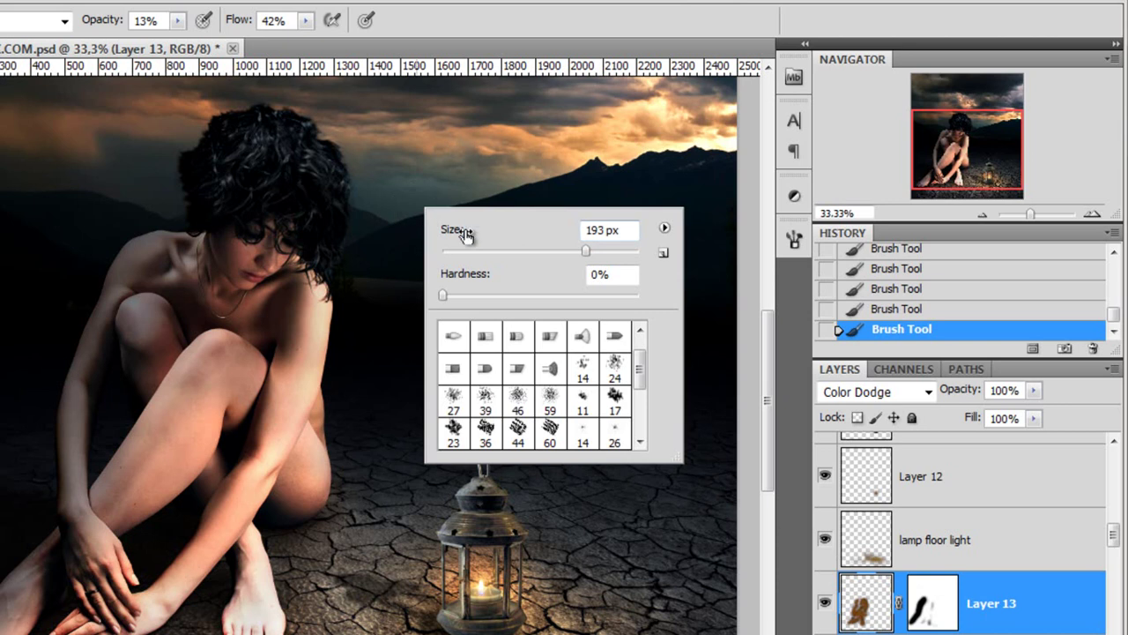
click(177, 20)
mouse_move(244, 45)
mouse_down()
mouse_move(310, 31)
mouse_move(423, 54)
mouse_up()
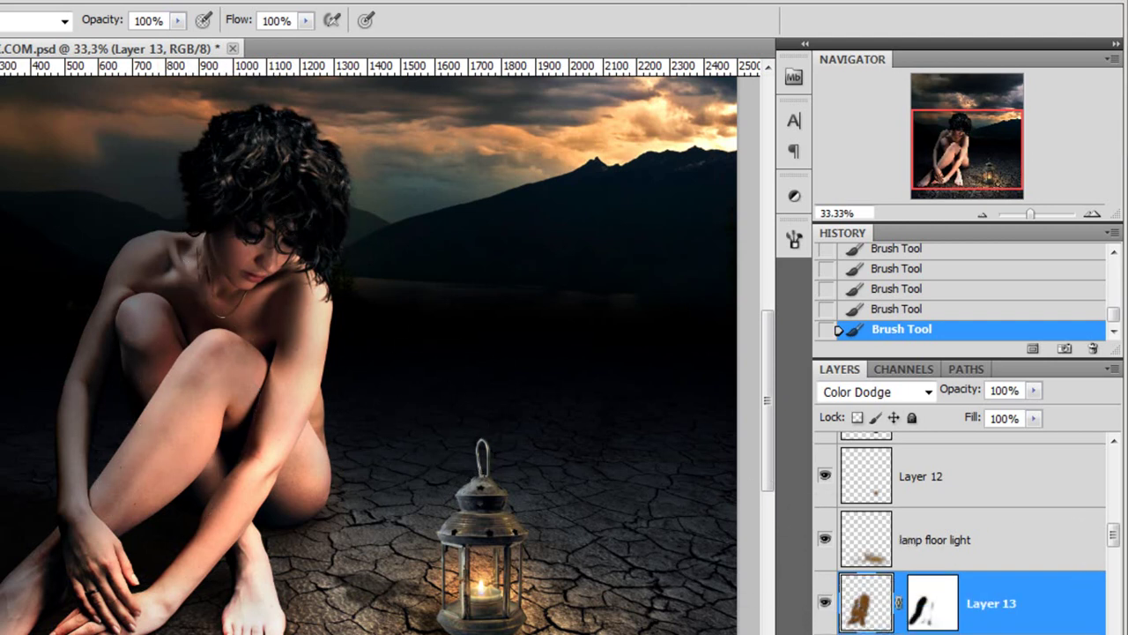
- Delete the demo Layer 13 and show the lamp light #5b4212 and lamp light #5b4212 copy layers
key(Delete)
scroll(1007, 604, down, 1)
click(873, 604)
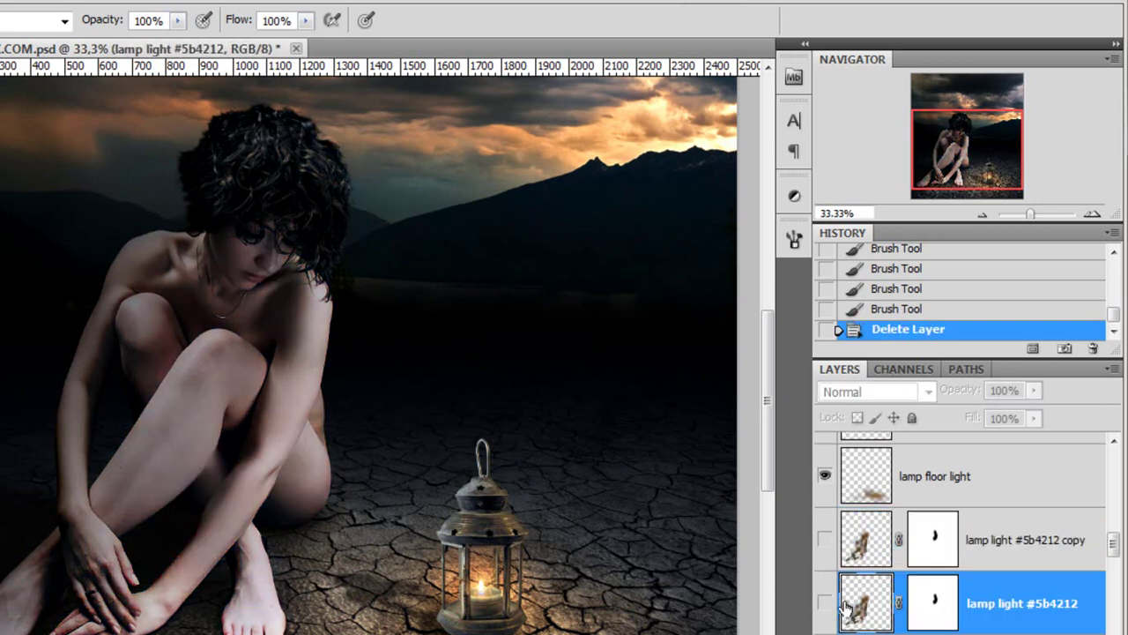
click(825, 604)
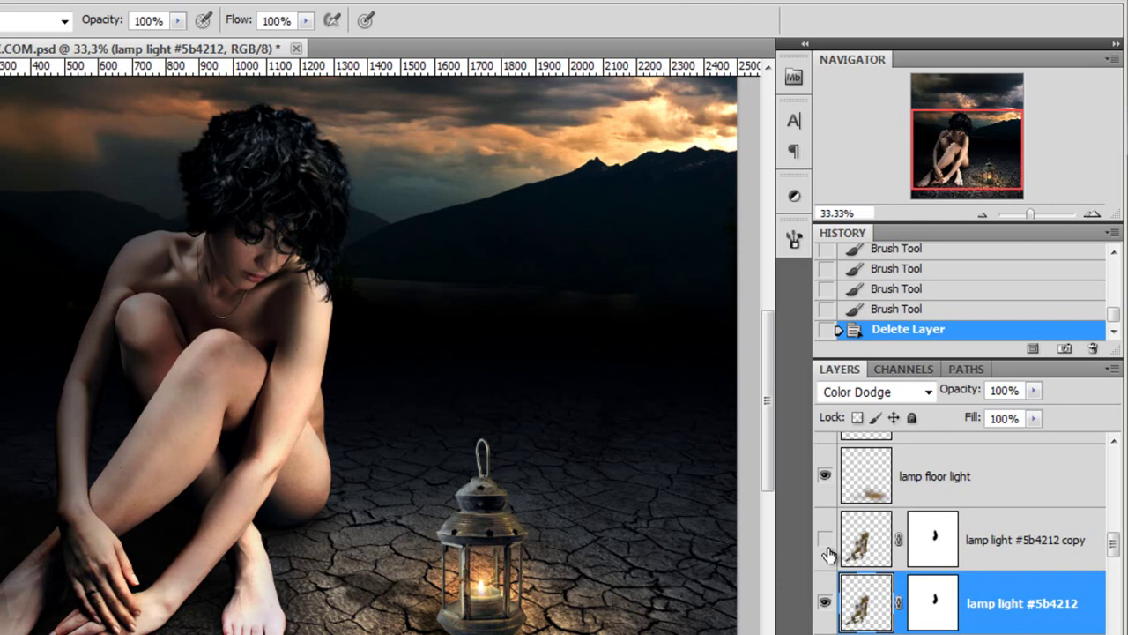
click(1025, 564)
click(824, 538)
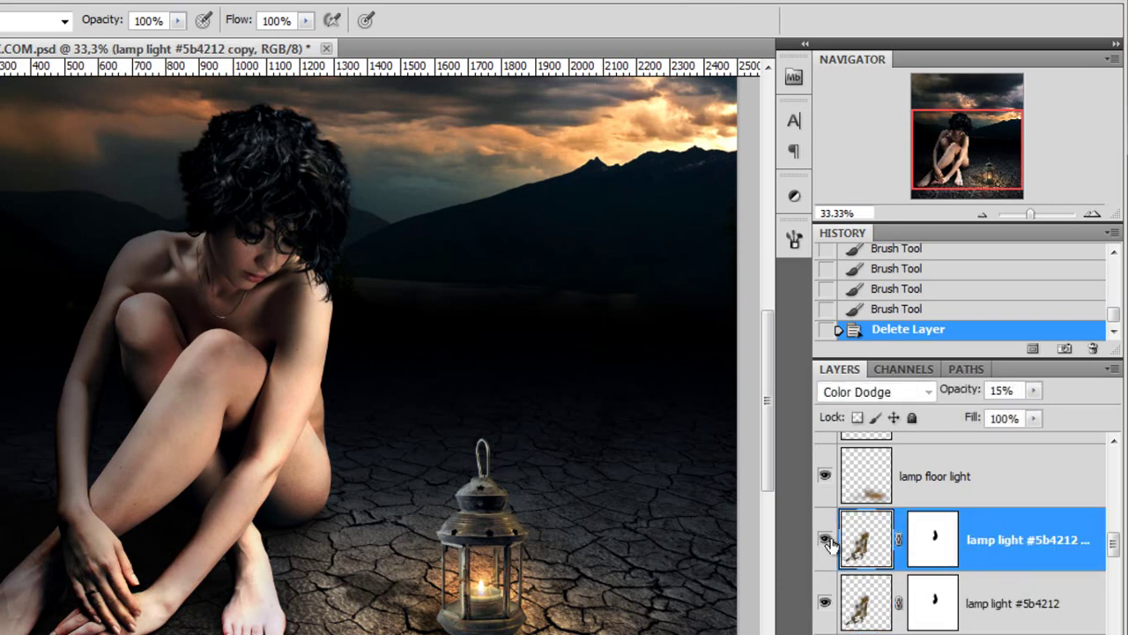
- Apply Hue/Saturation to the lamp light #5b4212 layer with hue -6 and saturation +52
click(1037, 598)
click(1008, 558)
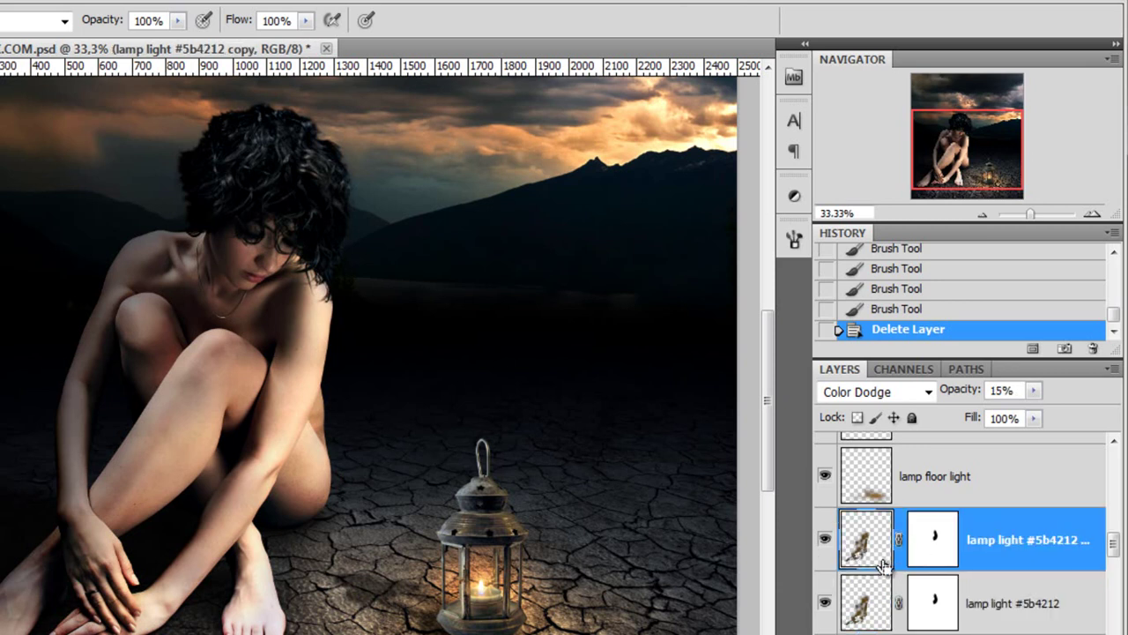
click(866, 602)
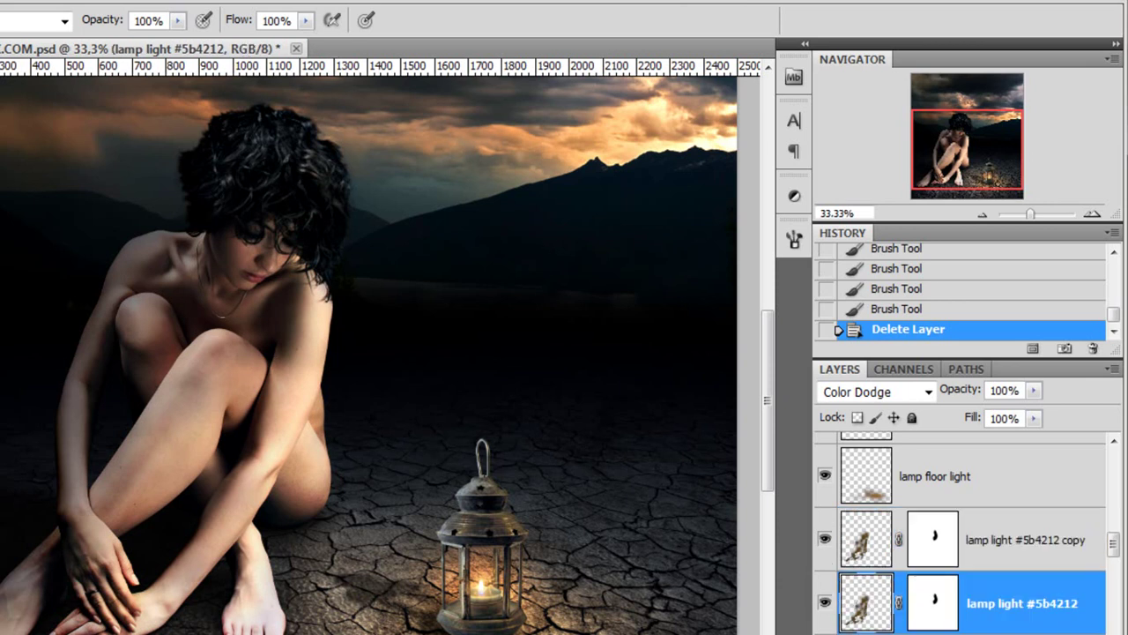
key(ctrl+u)
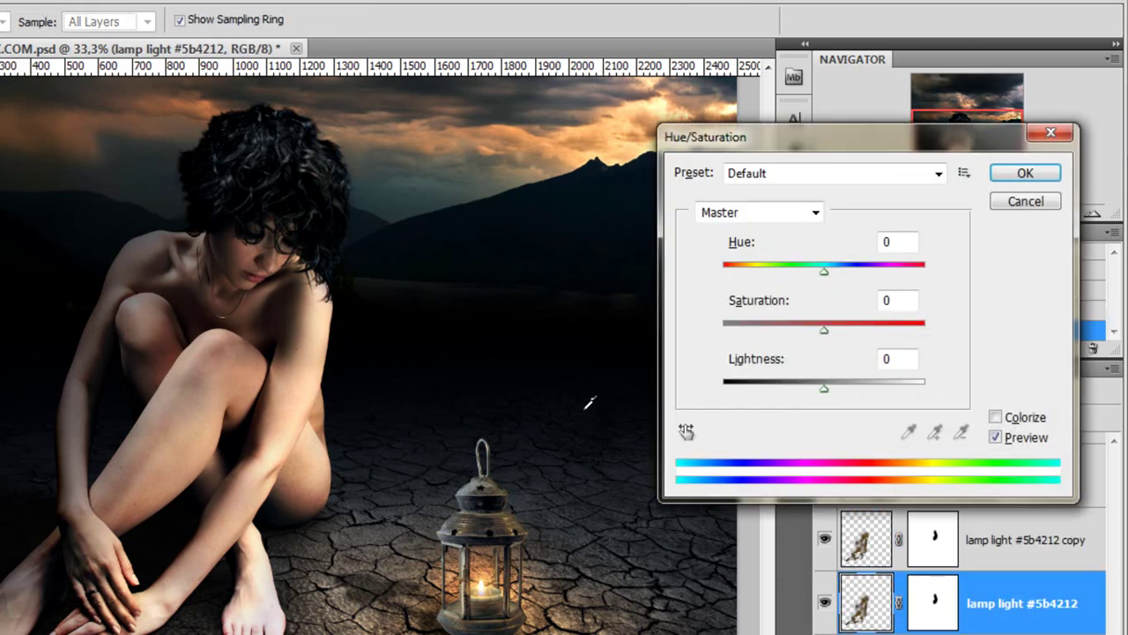
drag(824, 329, 878, 339)
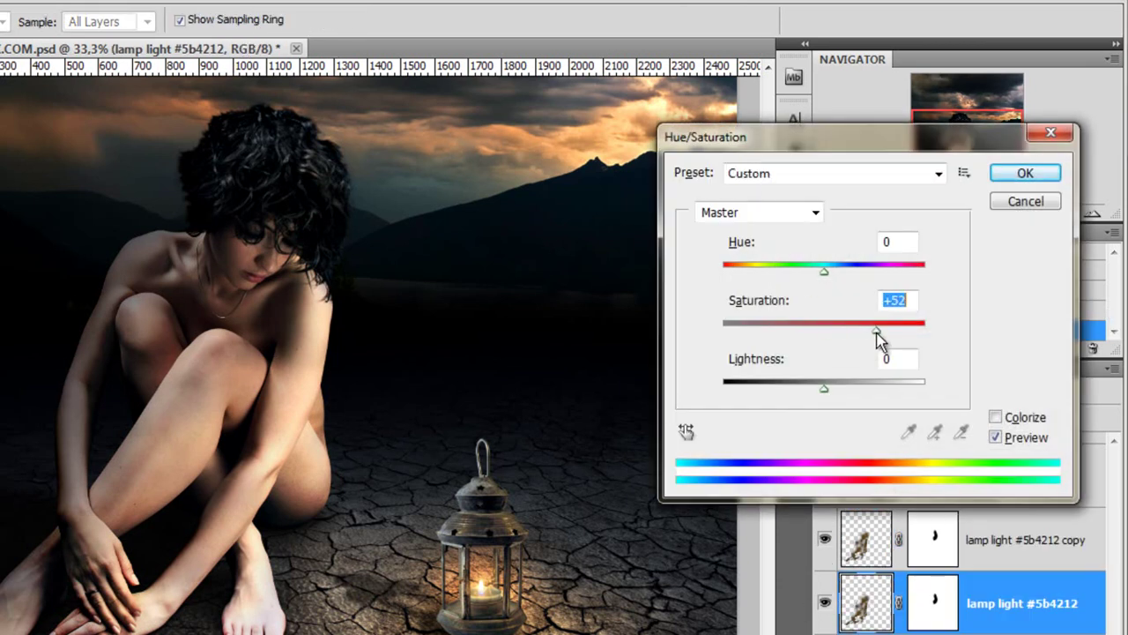
drag(825, 273, 818, 275)
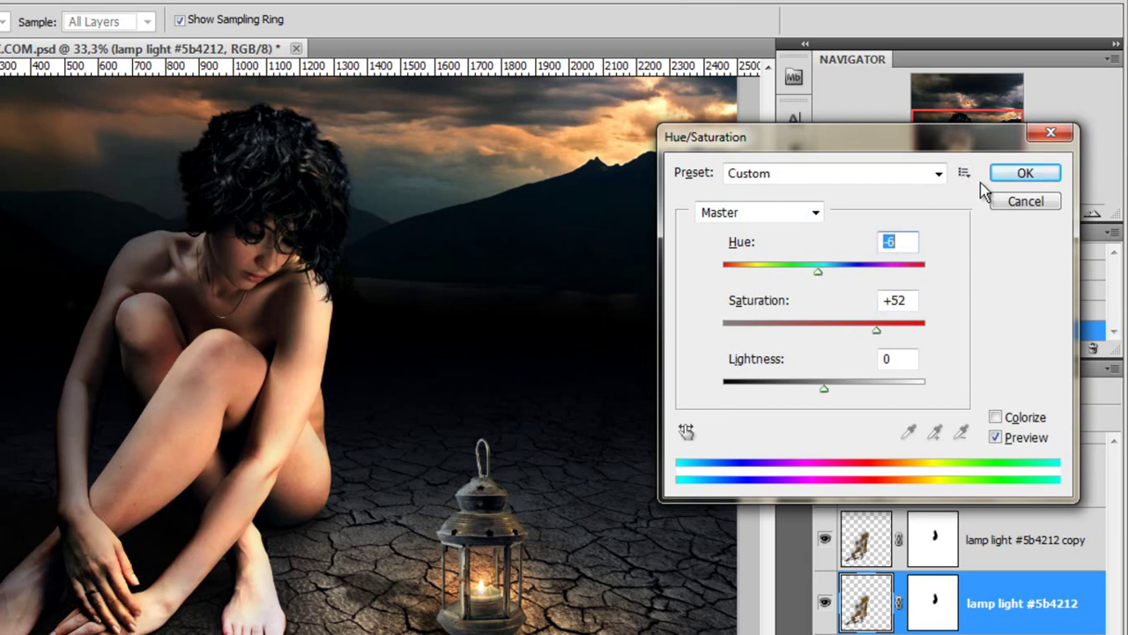
click(1013, 174)
key(ctrl+minus)
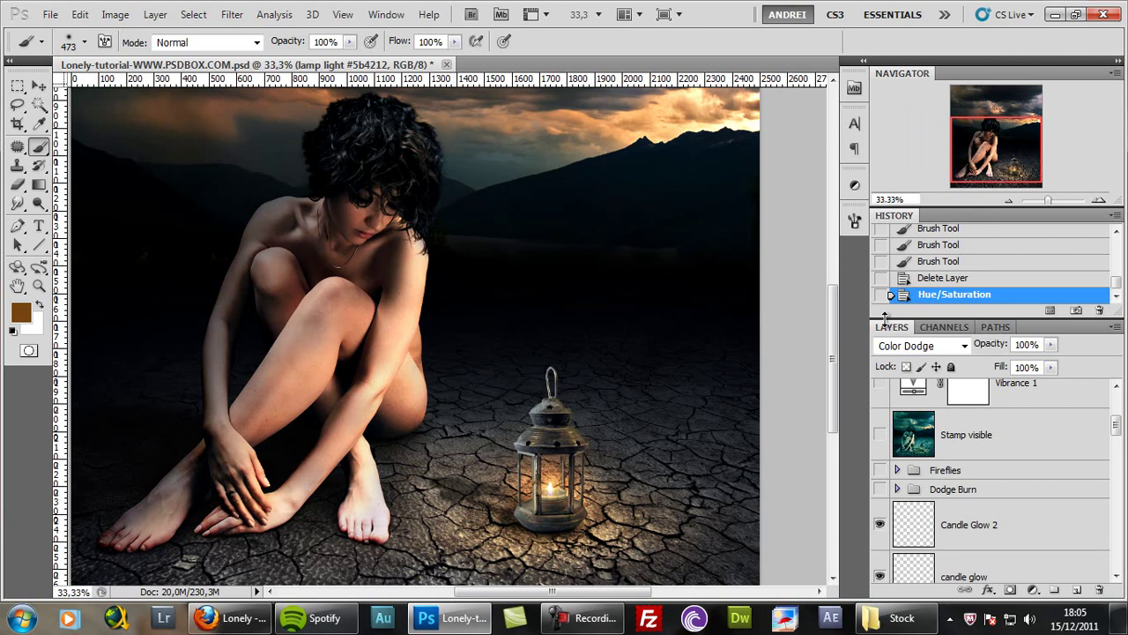
drag(1009, 150, 1017, 182)
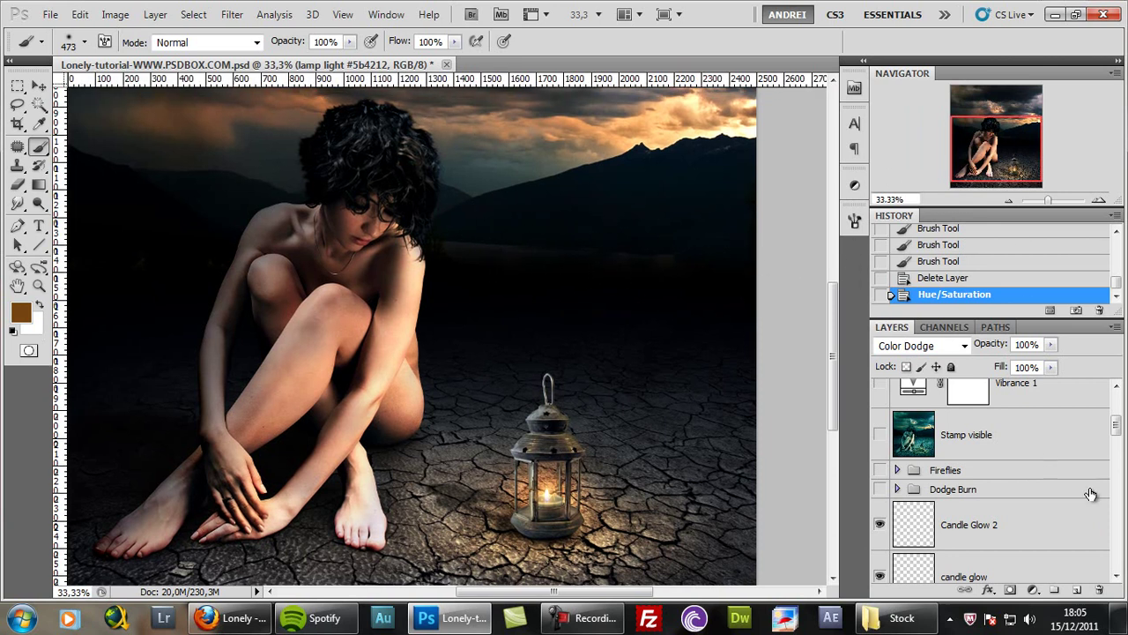
- Show and expand the Fireflies group, and view the cicada_insect_2 source image in the Stock folder
click(879, 474)
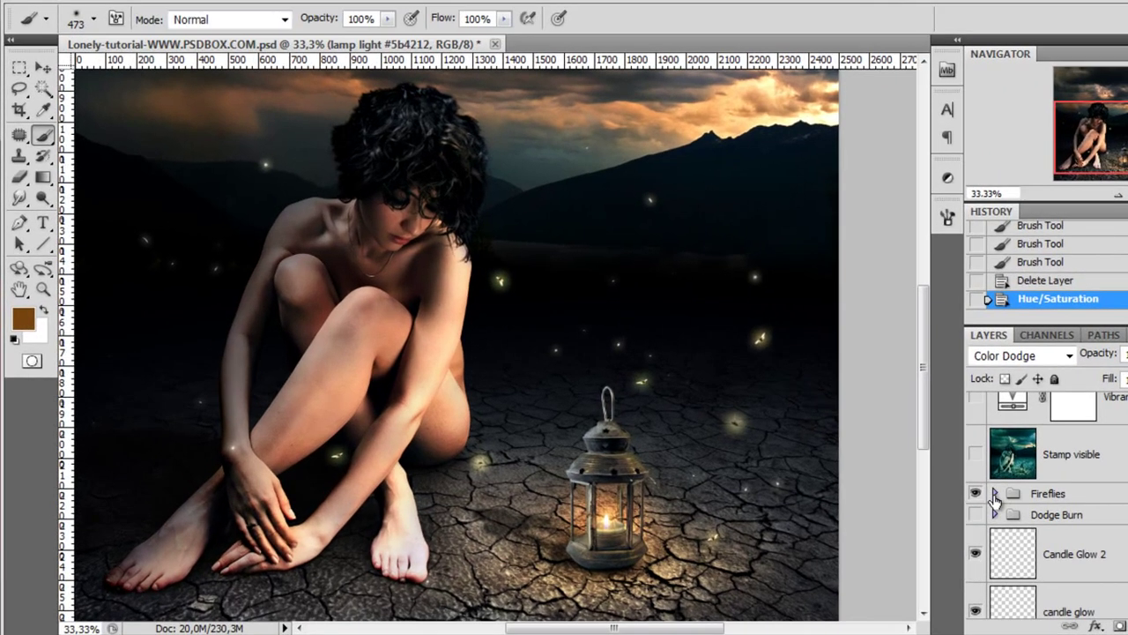
click(897, 469)
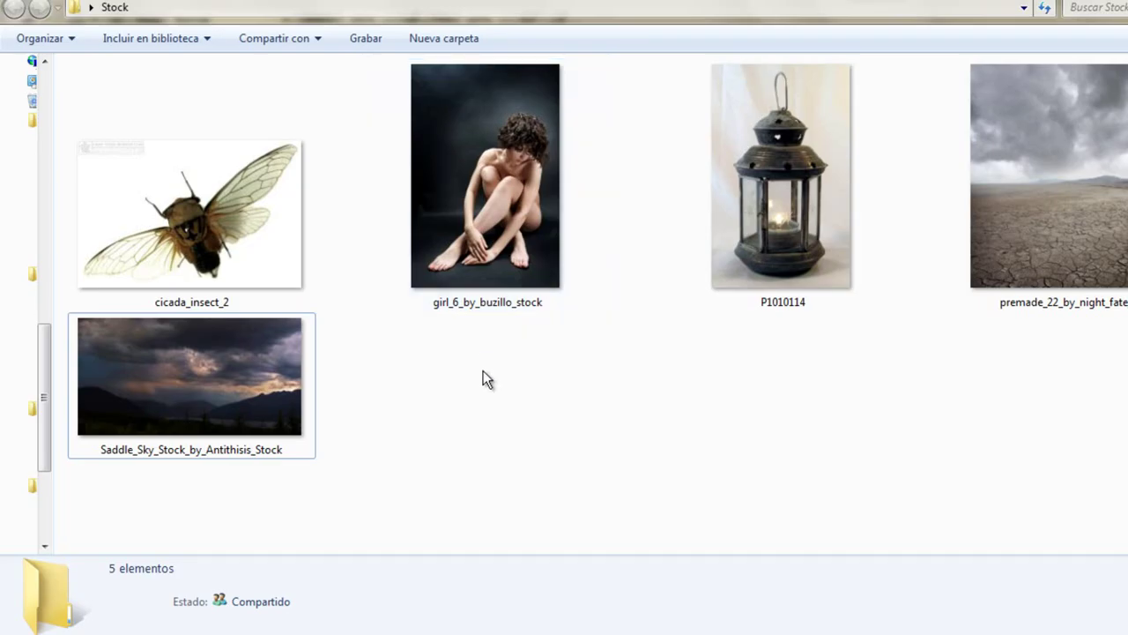
click(234, 184)
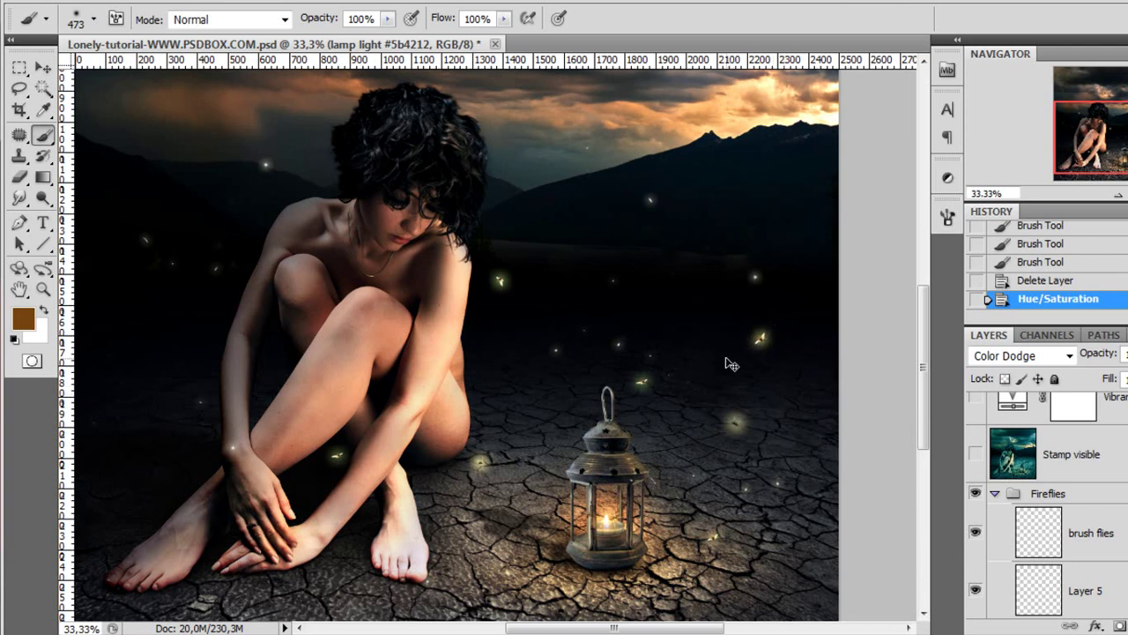
- Examine the fireflies around the lantern at 100% zoom, comparing the picture with the brush flies layer hidden and shown
key(ctrl+1)
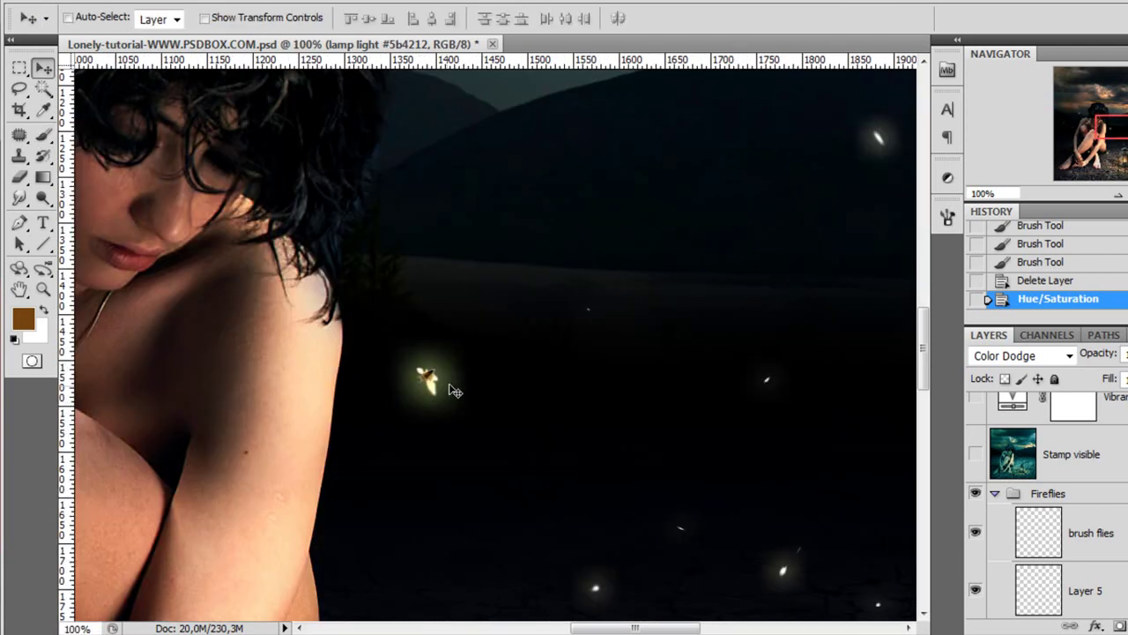
mouse_move(1116, 126)
mouse_down()
mouse_move(1104, 130)
mouse_move(1125, 133)
mouse_up()
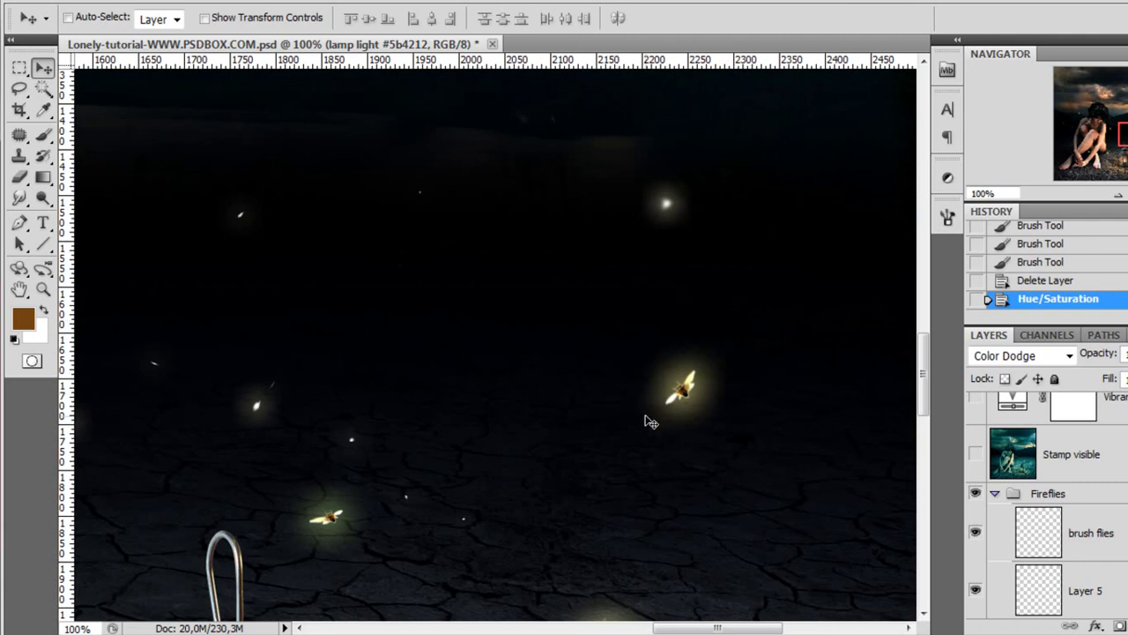
scroll(494, 343, down, 1)
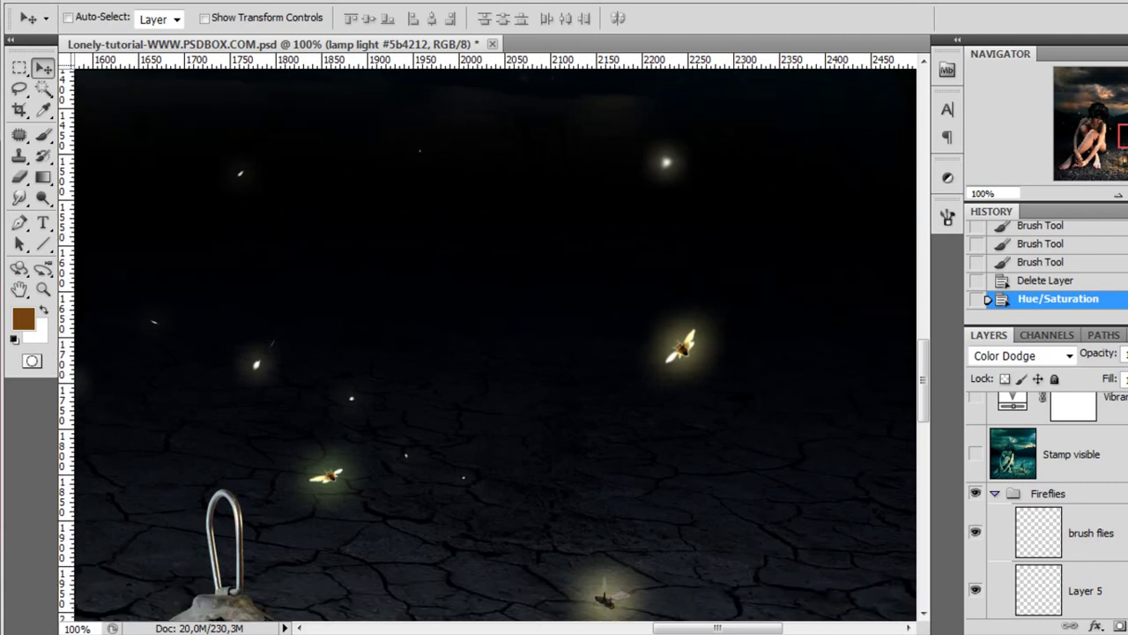
scroll(1049, 503, down, 1)
click(1054, 479)
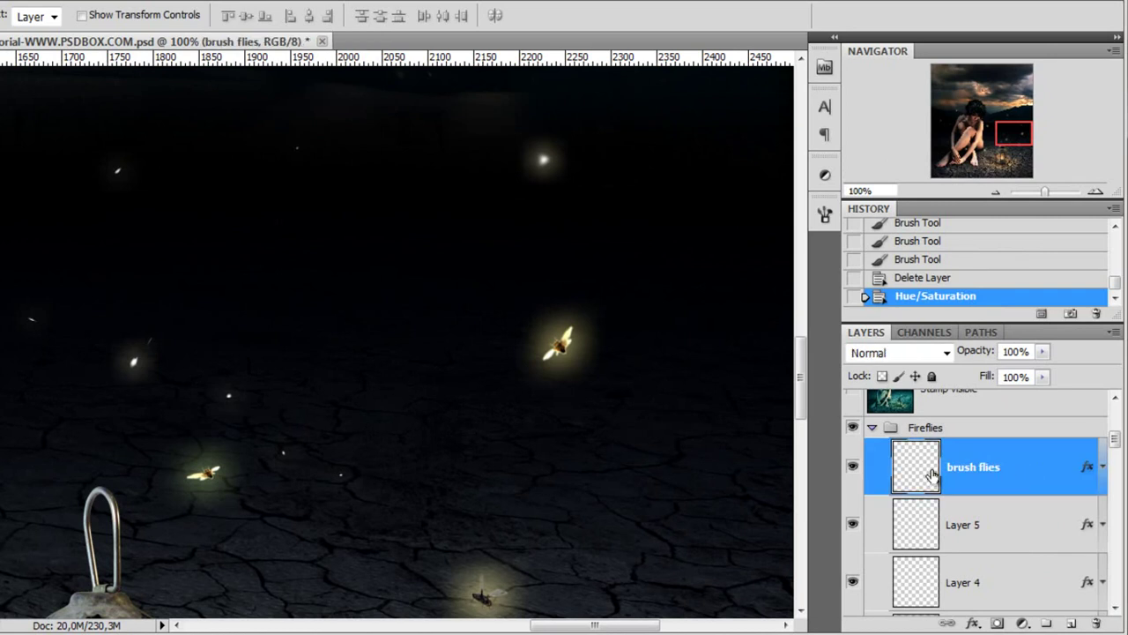
click(852, 467)
click(852, 467)
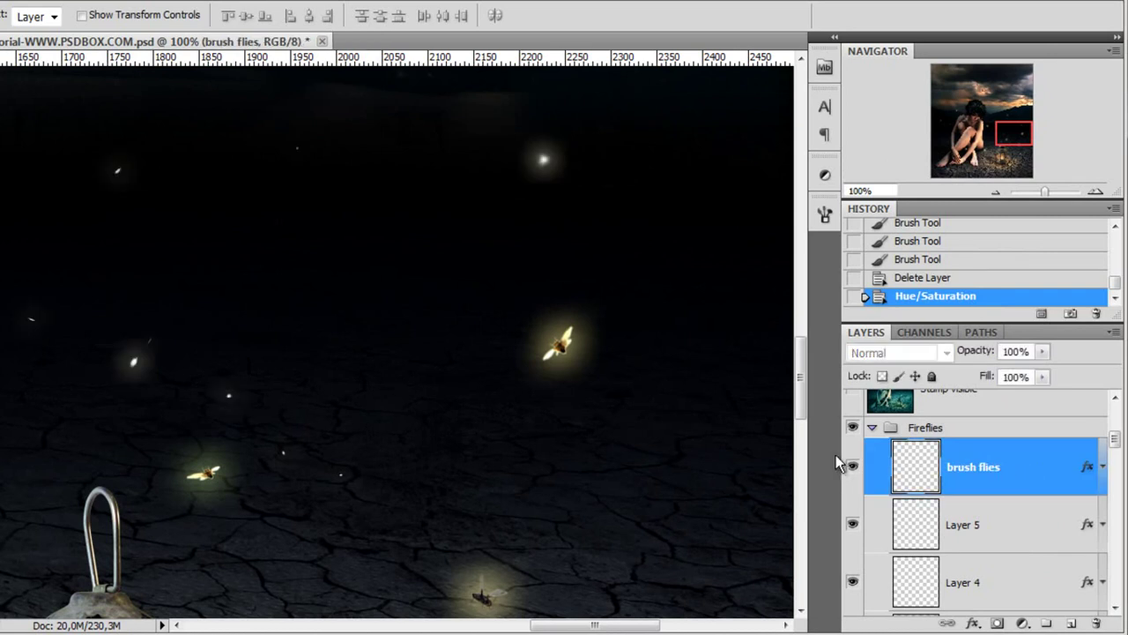
- Open the layer style of the firefly above the lantern (1 copy) and set its Outer Glow size to 90 px and range to 15%
ctrl+click(561, 337)
double_click(1031, 601)
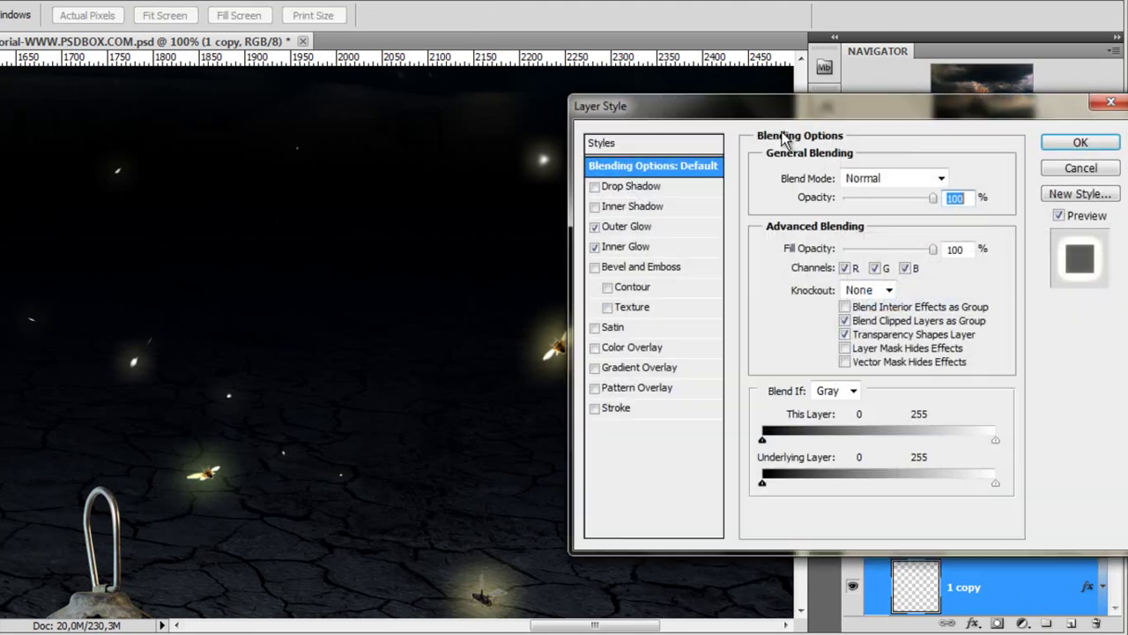
drag(912, 119, 262, 117)
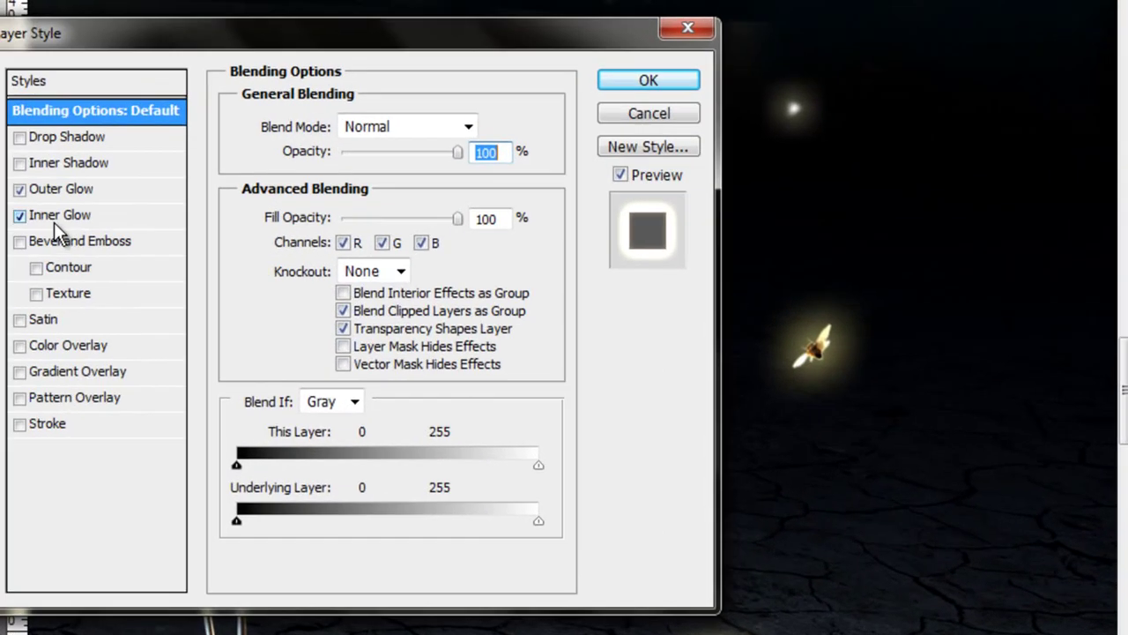
click(2, 225)
click(40, 179)
click(40, 179)
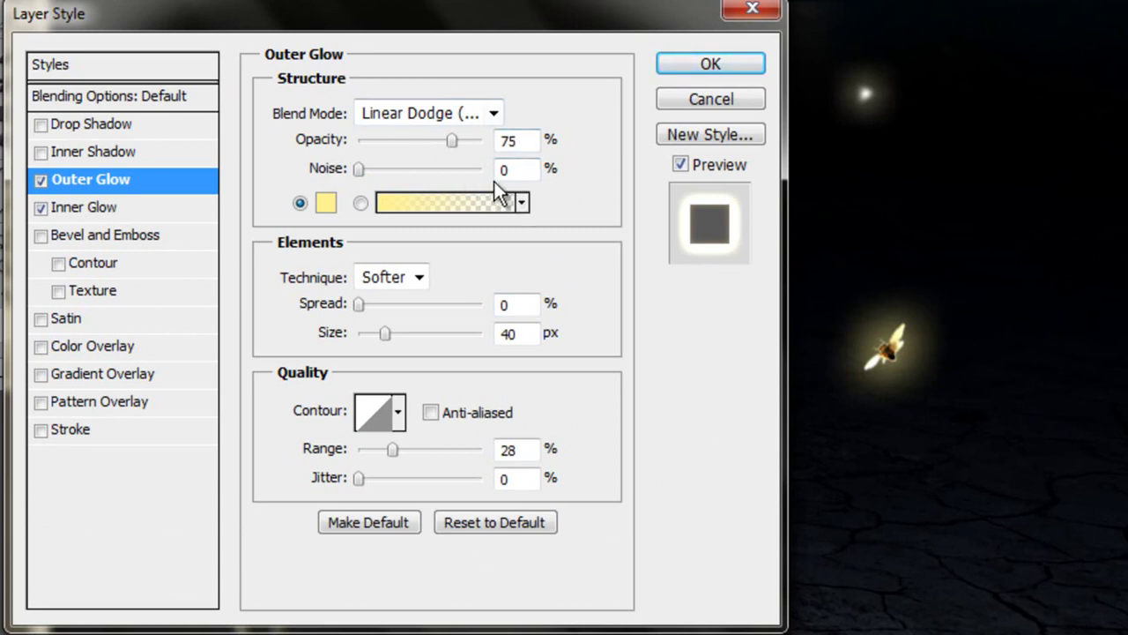
drag(382, 332, 408, 338)
drag(392, 449, 376, 452)
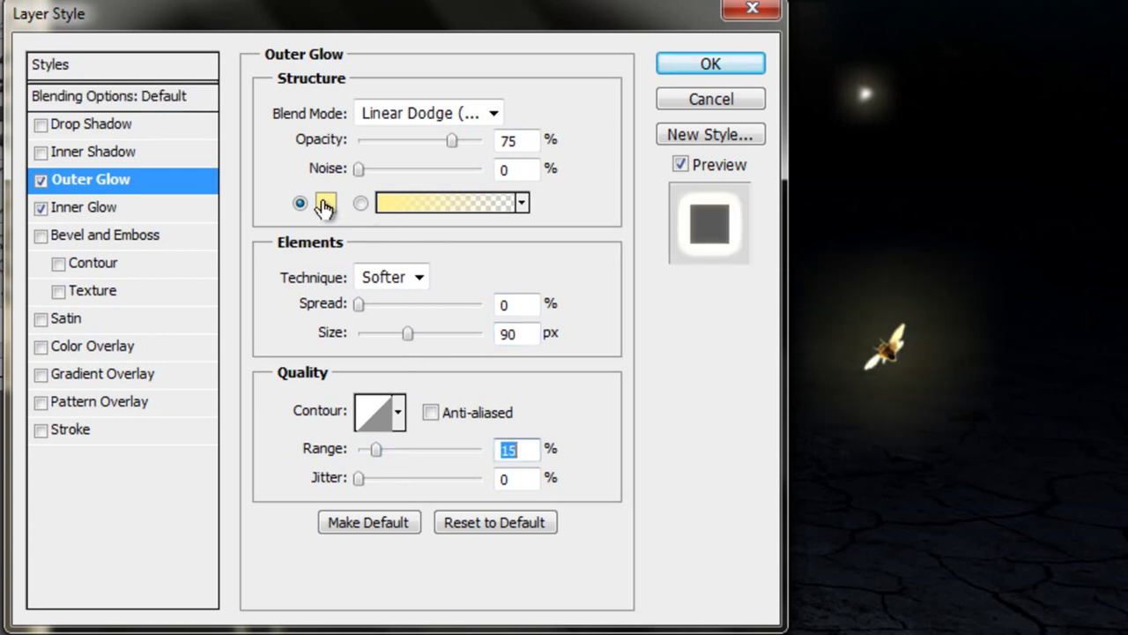
drag(533, 14, 550, 32)
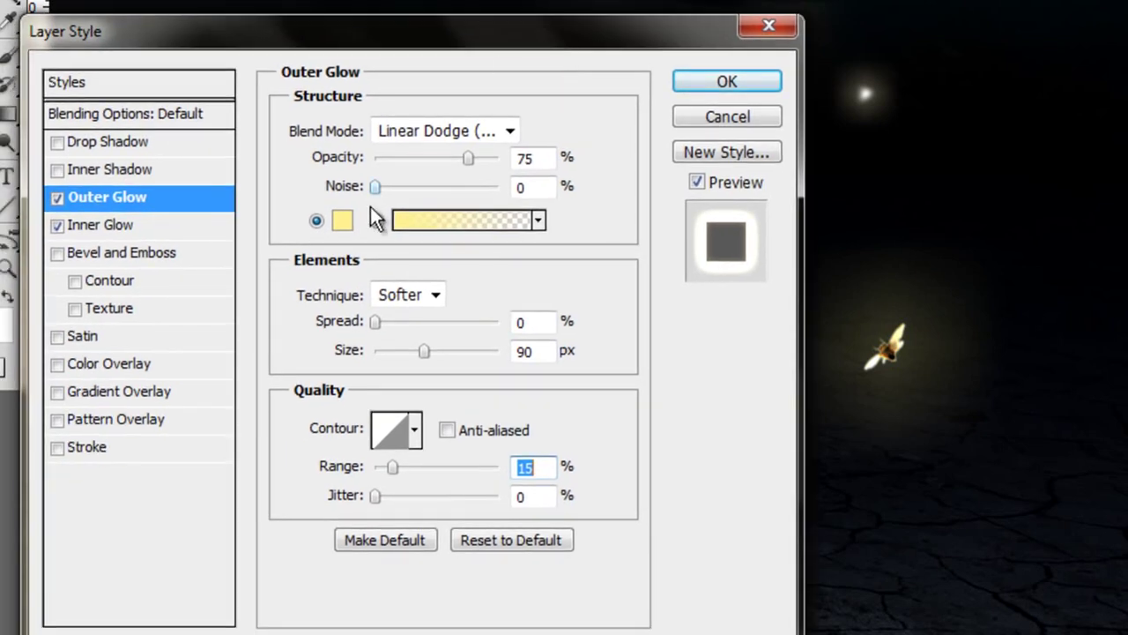
- Try a green and a warmer yellow hue for the firefly's outer glow colour
click(342, 221)
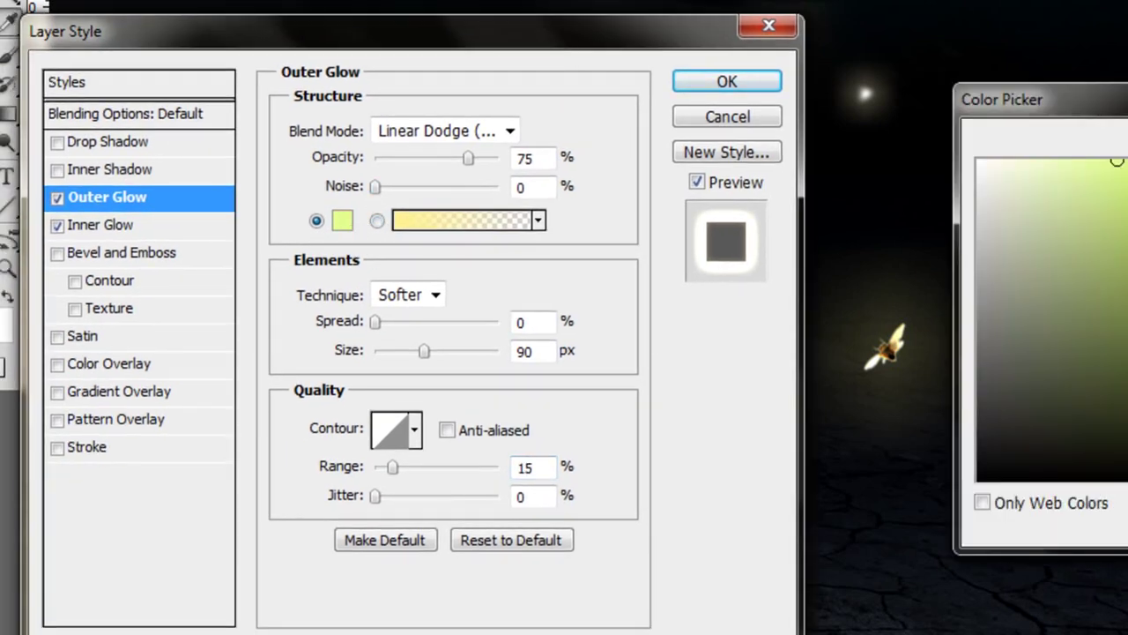
mouse_move(1127, 414)
mouse_down()
mouse_move(1127, 374)
mouse_move(1127, 432)
mouse_up()
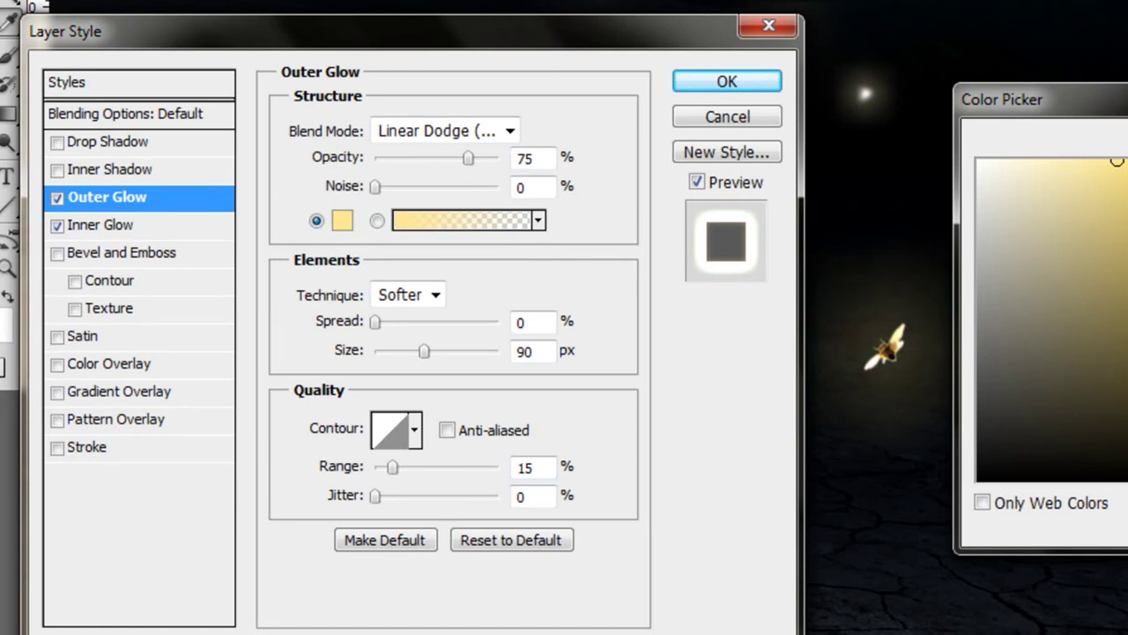
key(Return)
- Set the firefly's outer glow size to 68 px and apply the layer style after comparing it with and without the inner glow
drag(421, 353, 415, 354)
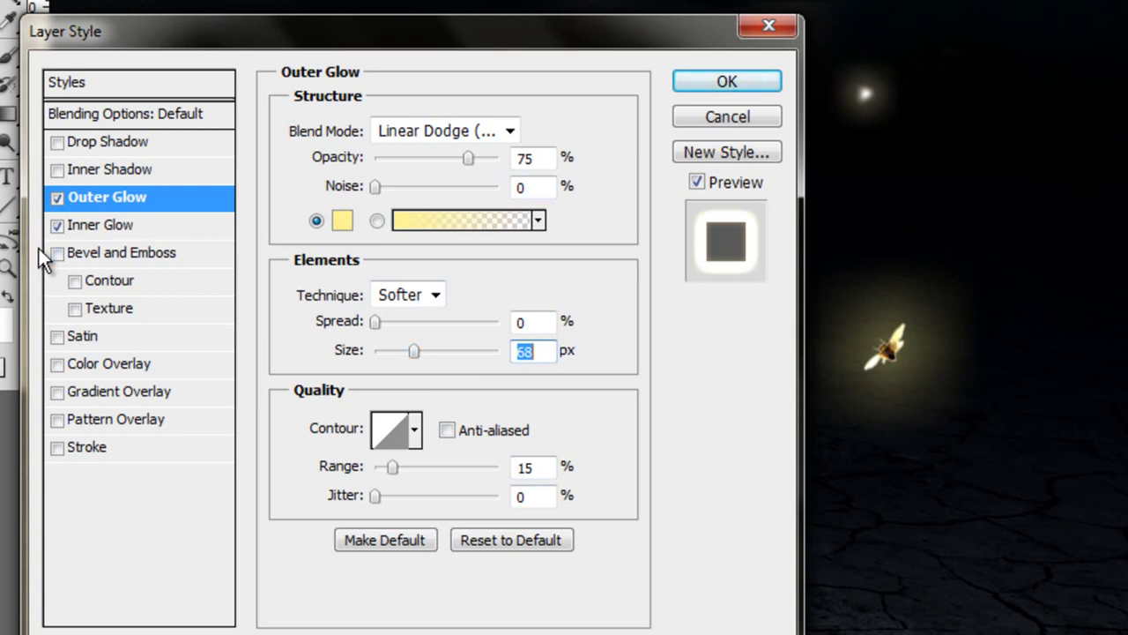
click(58, 227)
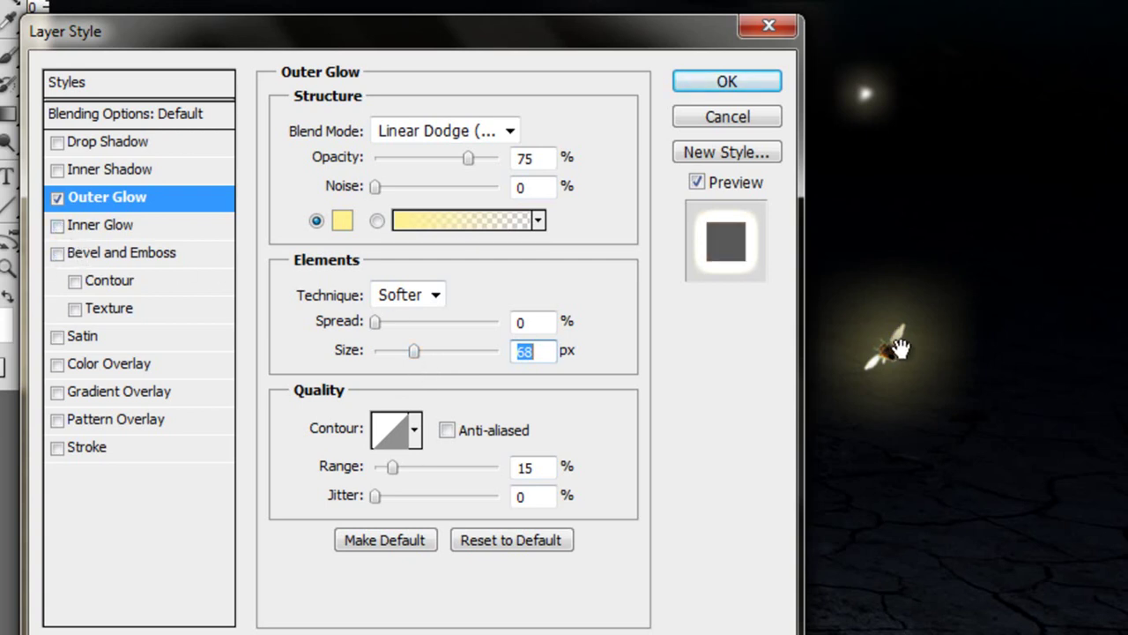
click(57, 226)
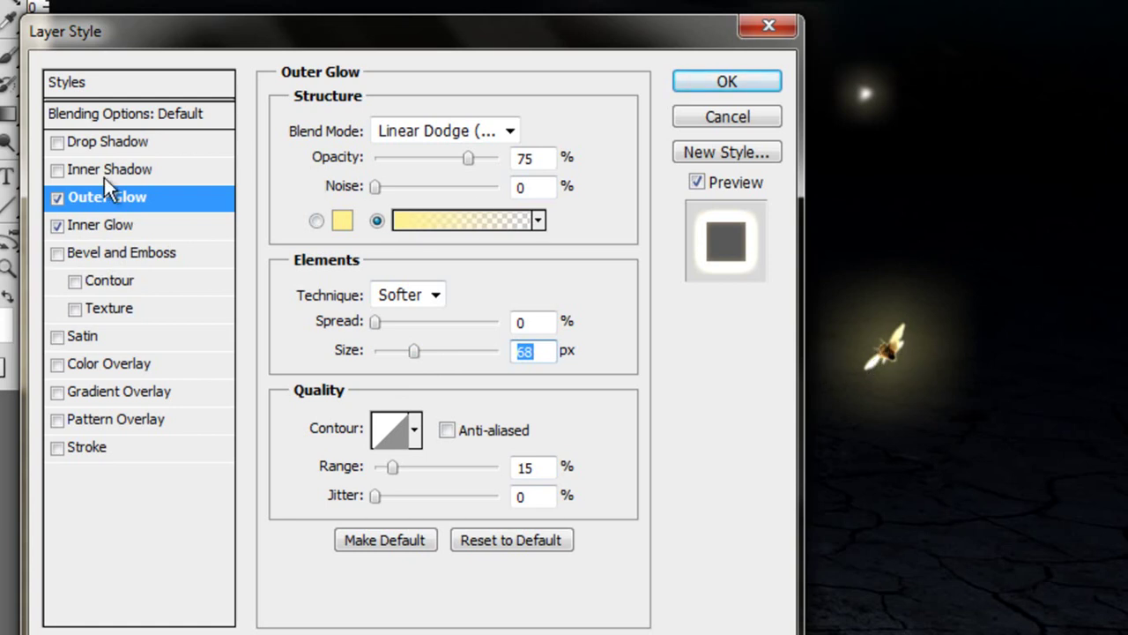
click(107, 224)
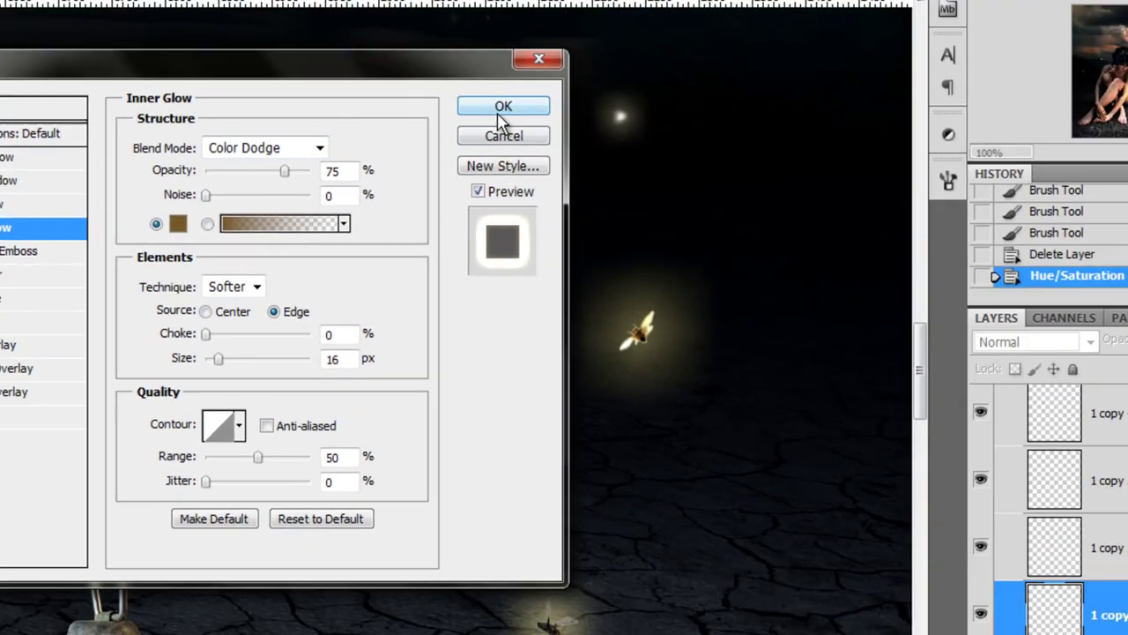
click(727, 81)
- Examine the small painted fireflies of the brush flies layer around the woman and across the whole scene
click(833, 507)
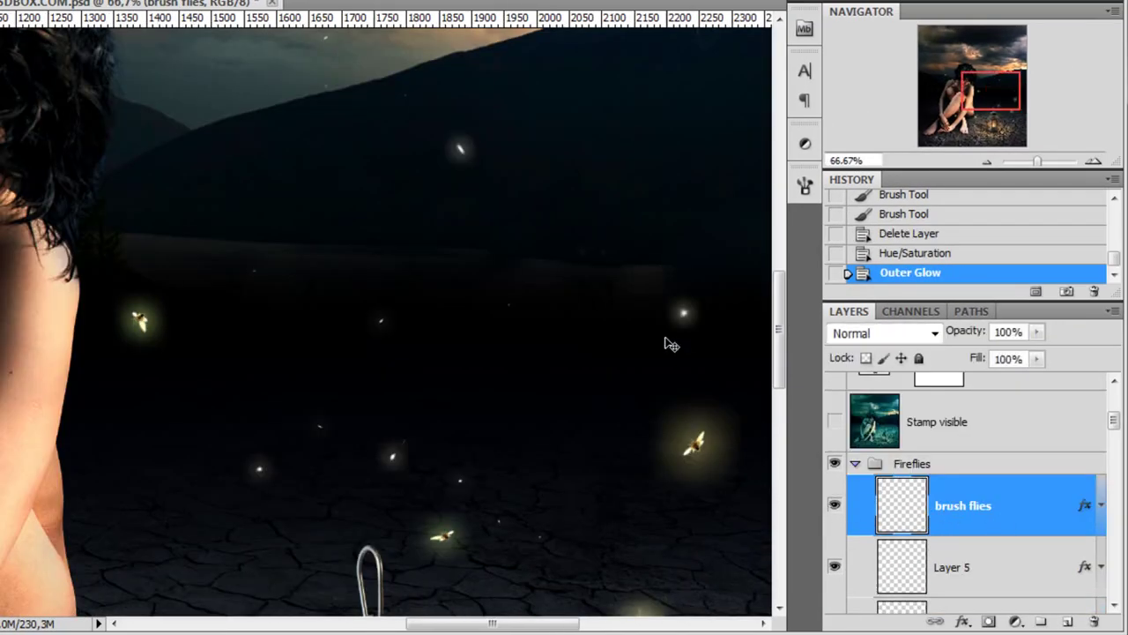
drag(1011, 97, 934, 102)
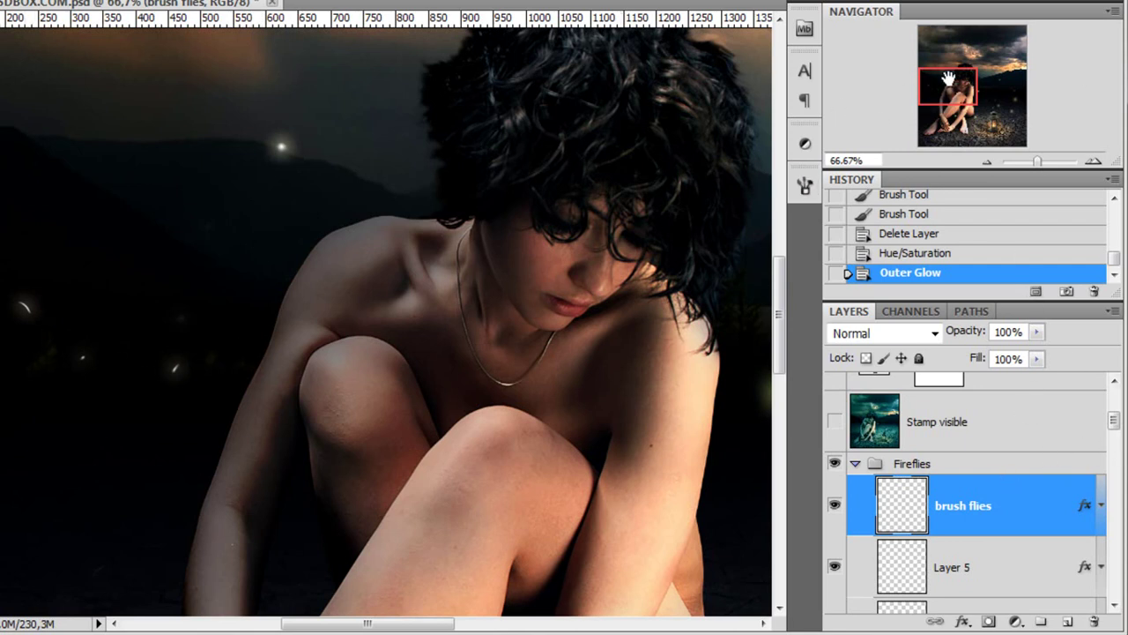
drag(953, 93, 969, 92)
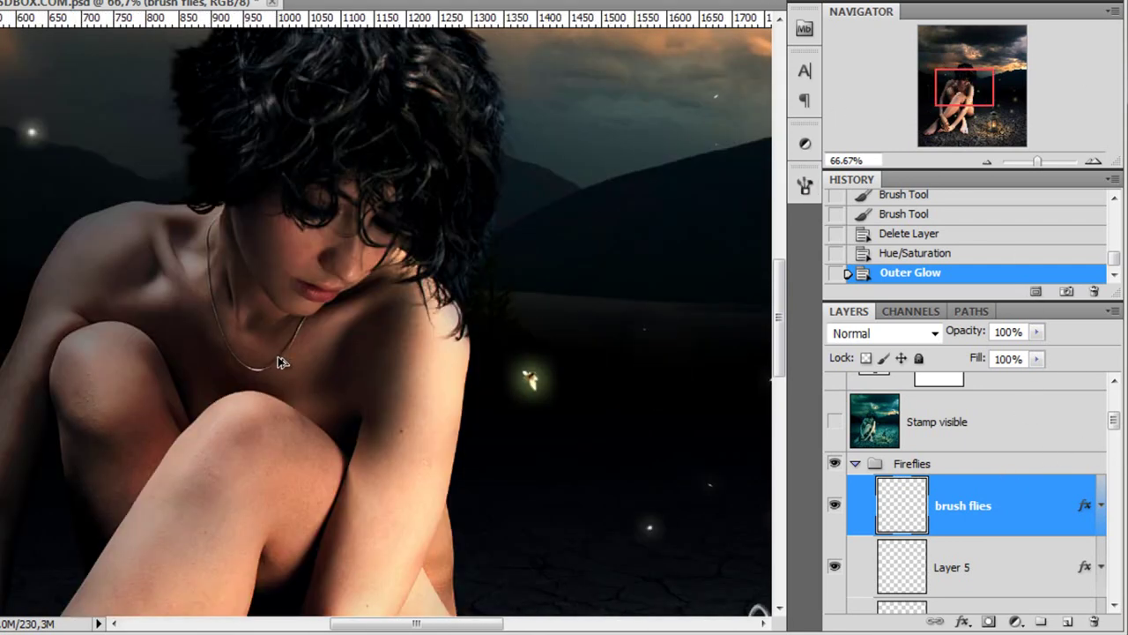
scroll(278, 357, down, 3)
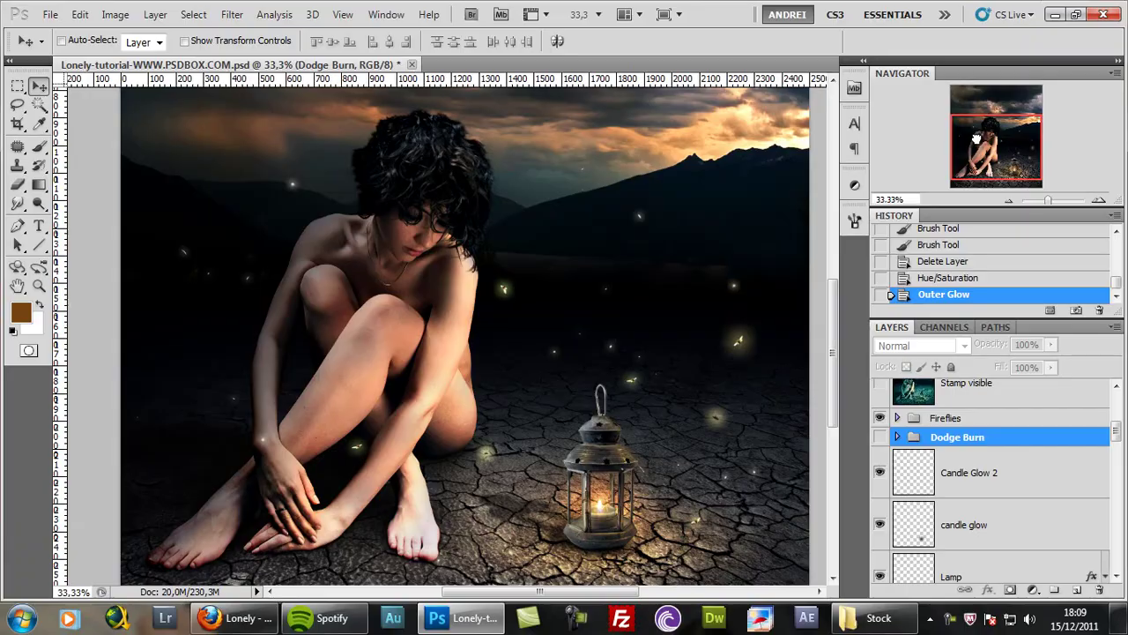
drag(975, 139, 978, 140)
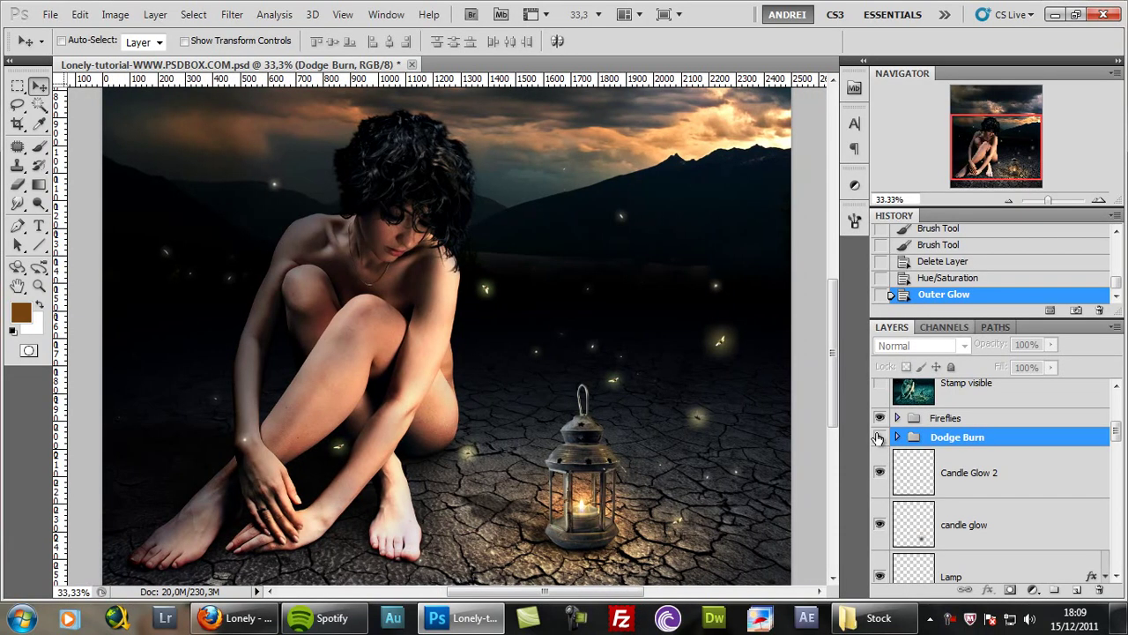
- Compare the image with the Dodge Burn group shown and hidden, view the layers inside it, and leave it hidden
click(879, 436)
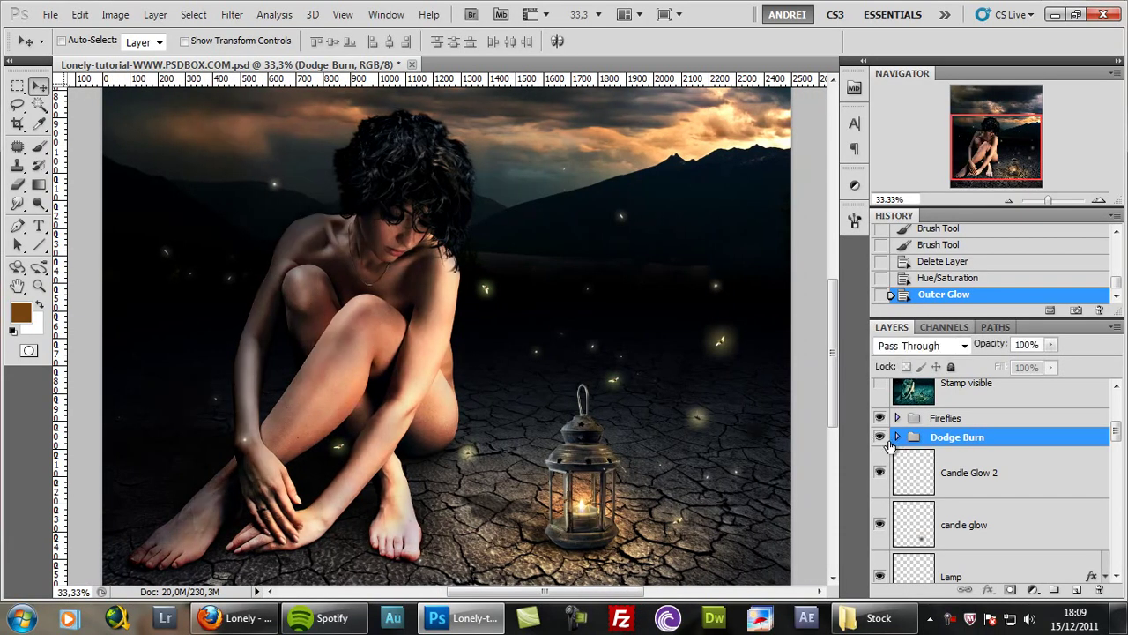
click(880, 437)
click(881, 438)
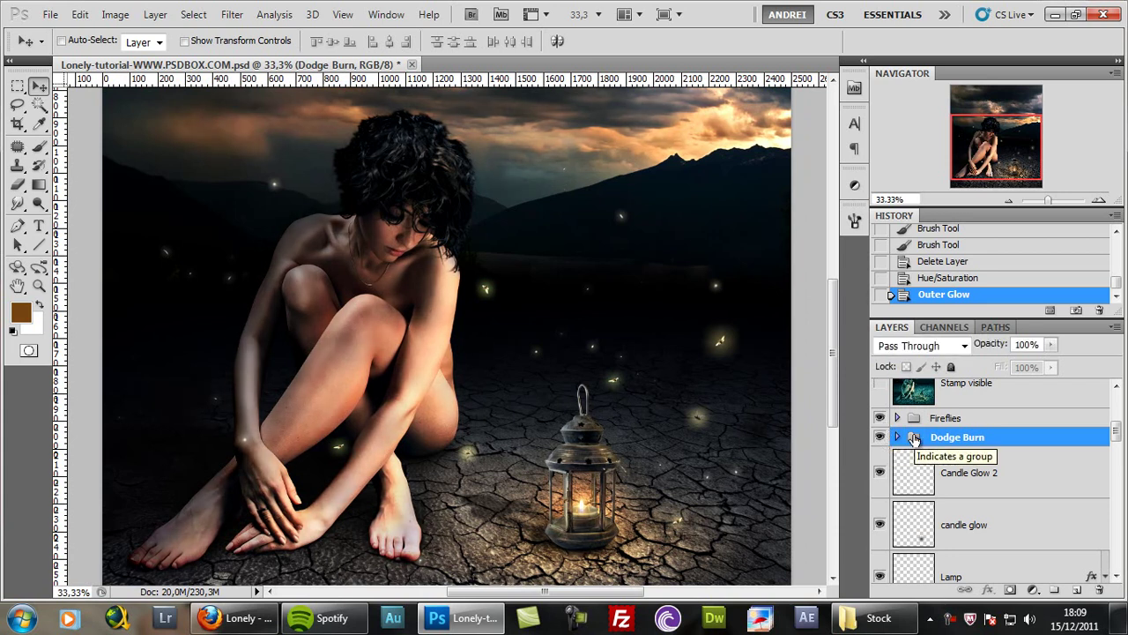
click(897, 437)
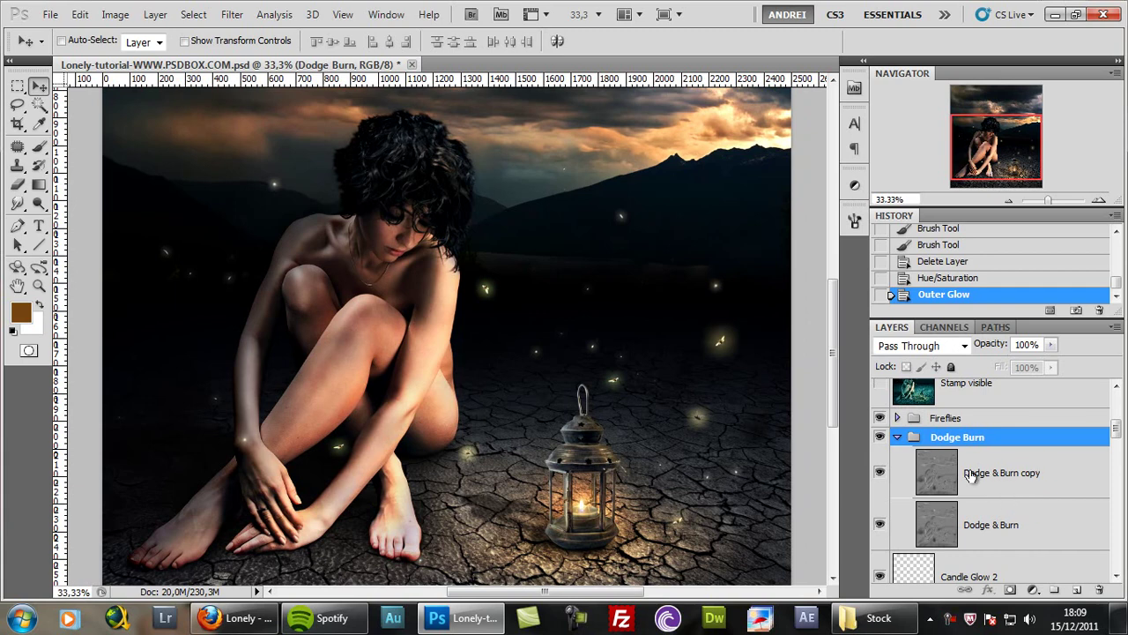
click(898, 437)
click(880, 438)
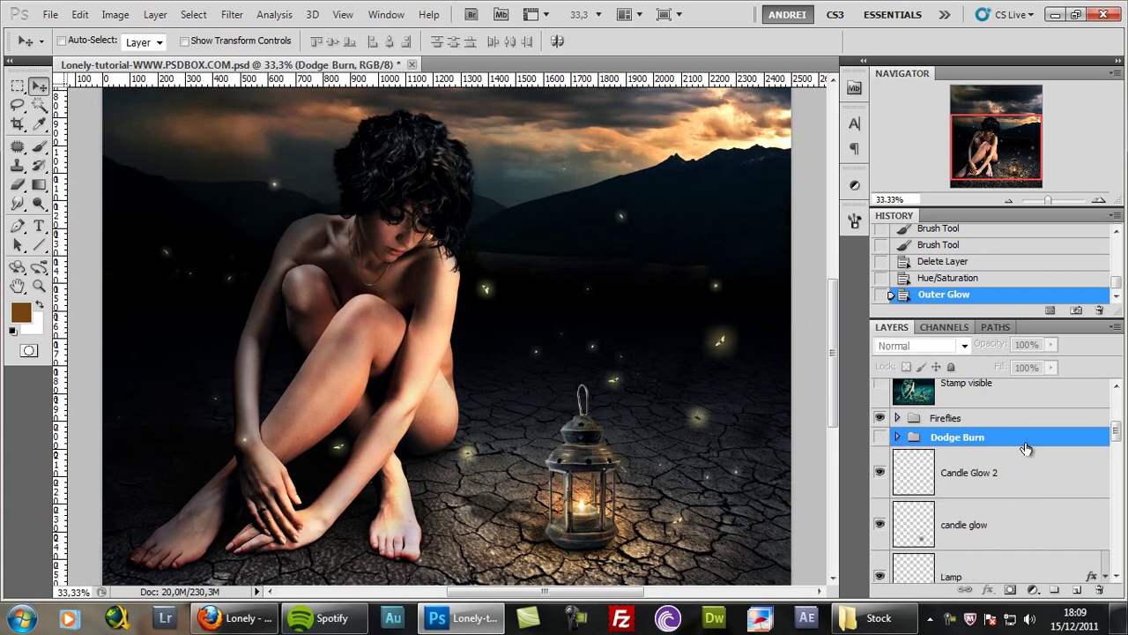
- Create a new layer above the Dodge Burn group, fill it with 50% Gray and set its blend mode to Overlay
click(1073, 590)
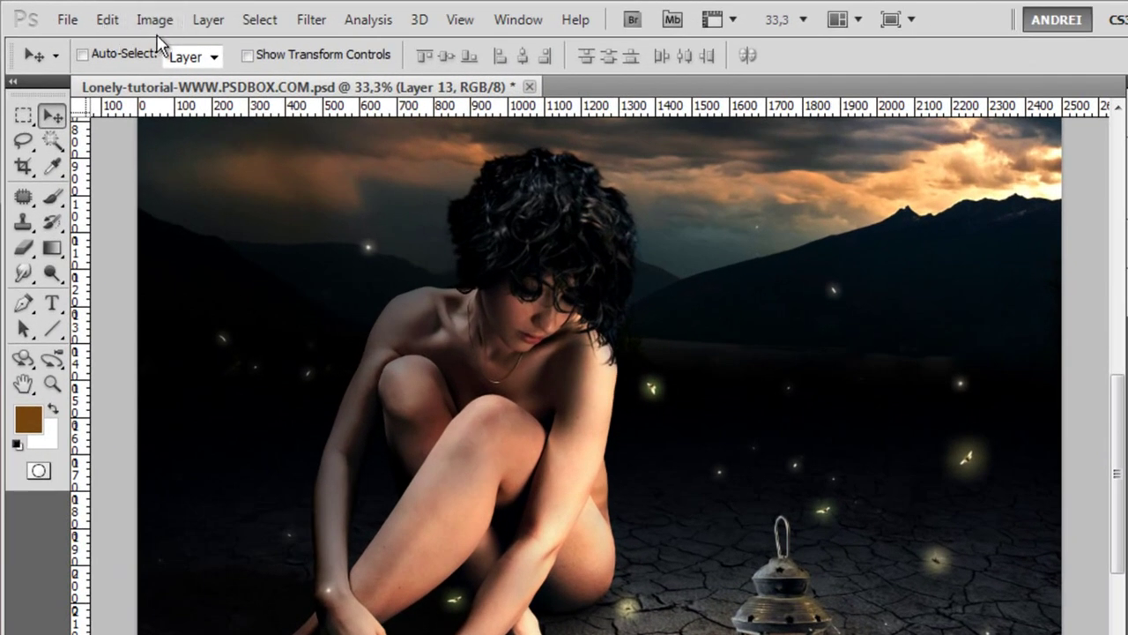
click(123, 22)
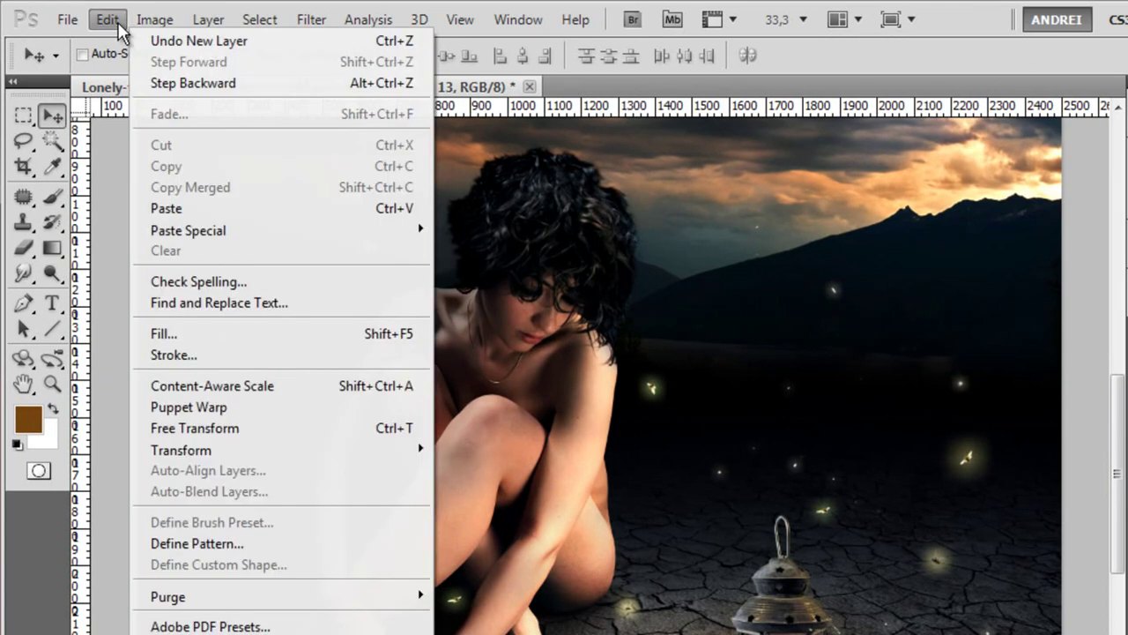
click(244, 331)
click(800, 251)
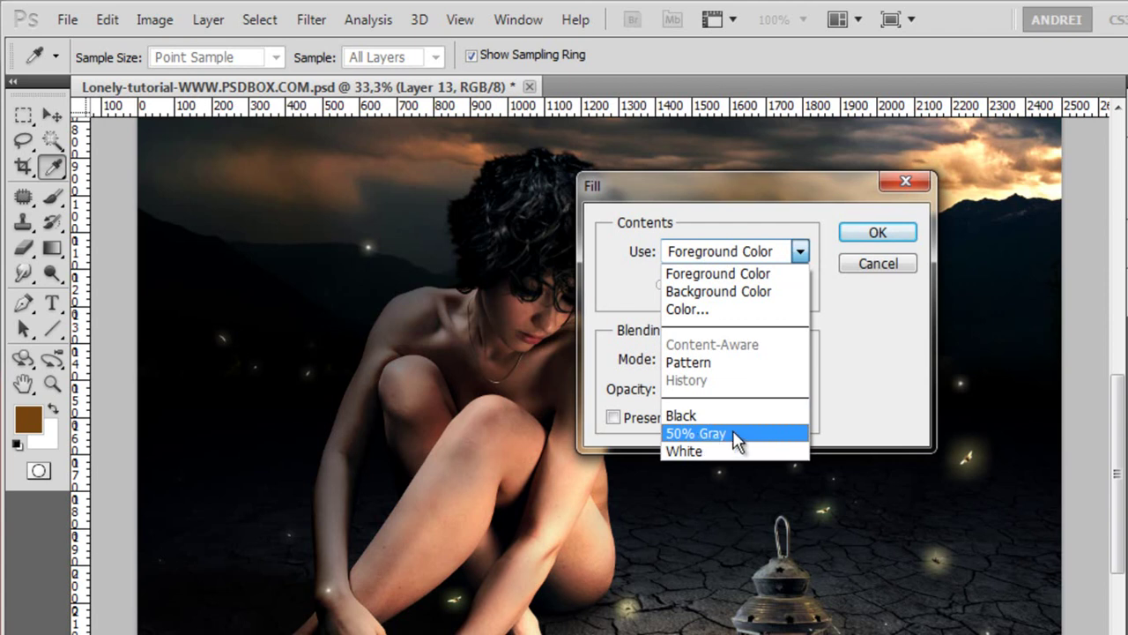
click(728, 432)
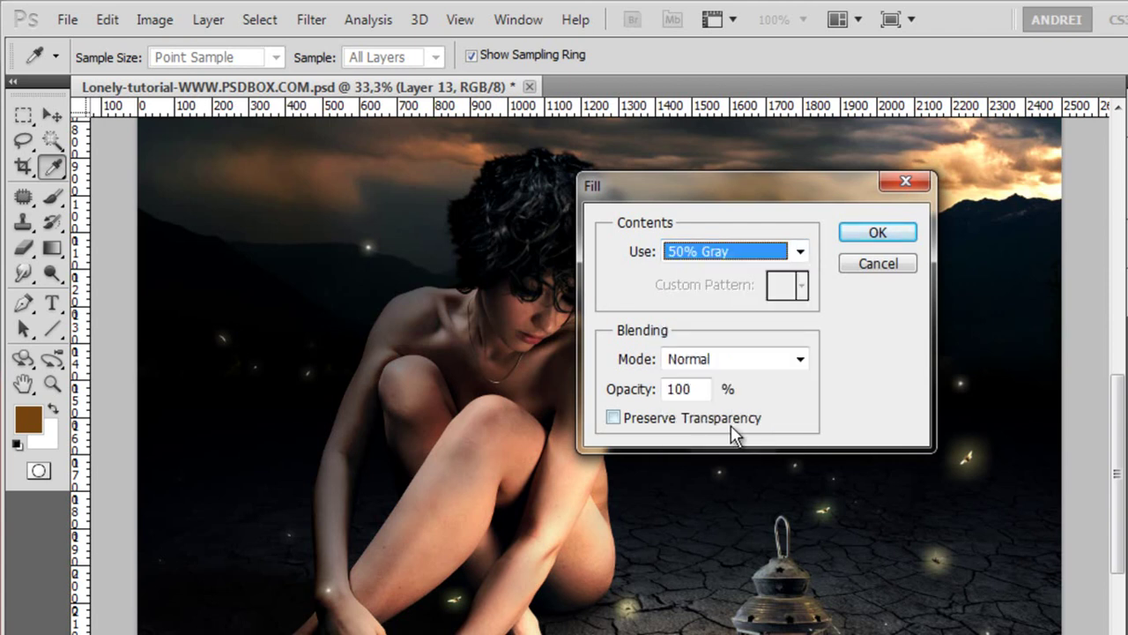
click(891, 239)
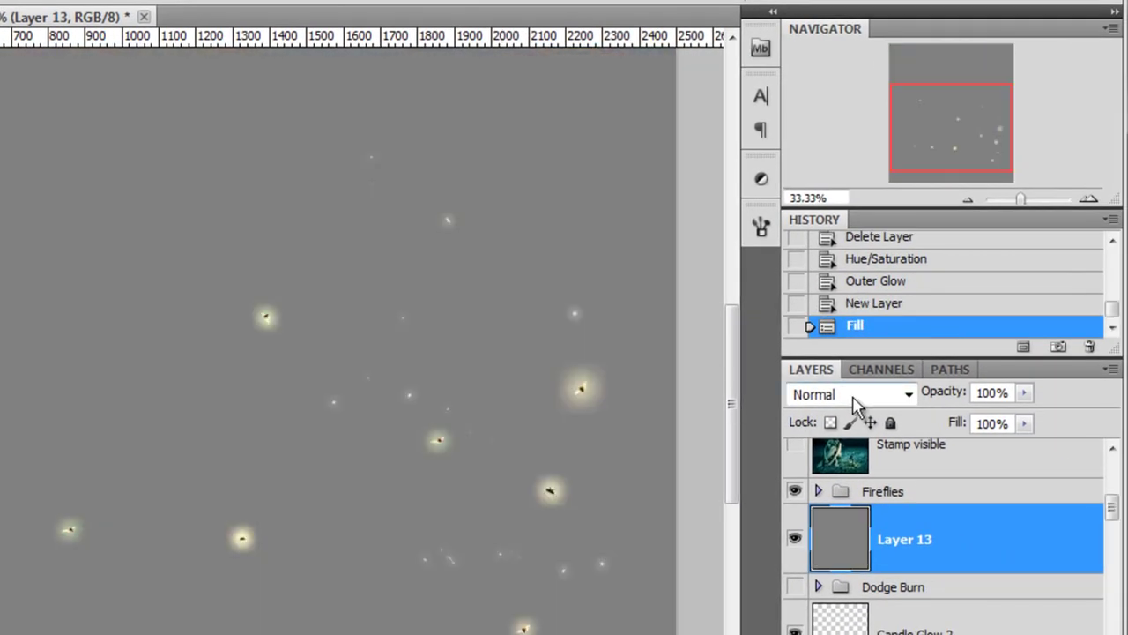
click(854, 401)
click(821, 205)
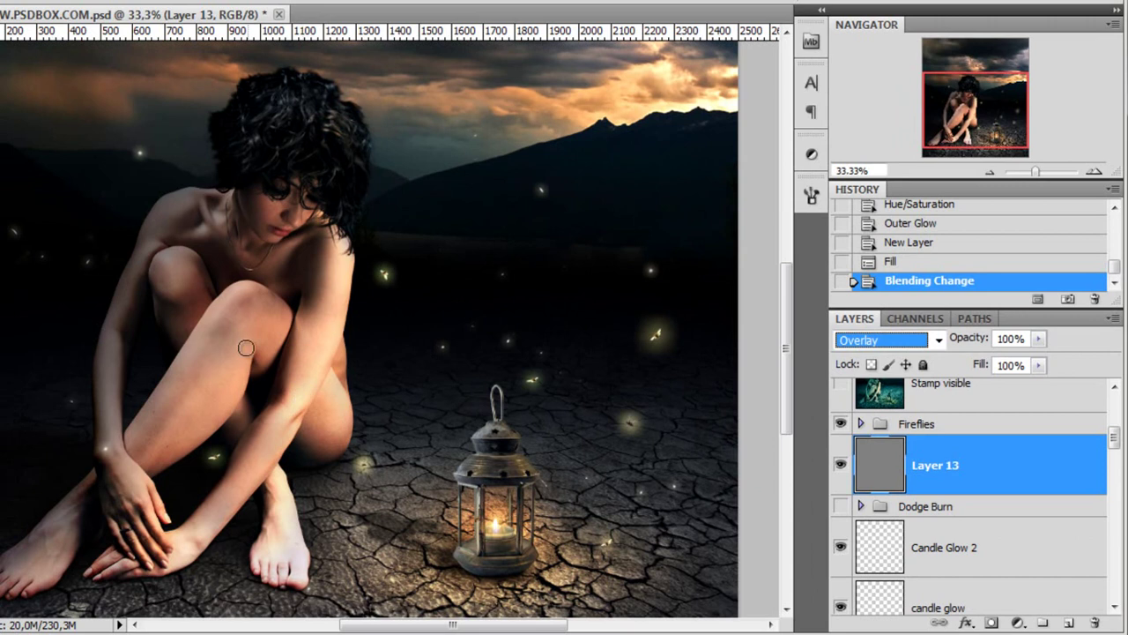
- Brighten the highlights along the woman's leg and forearm on the gray Overlay layer with the Dodge tool, Midtones range, 10% exposure
mouse_move(167, 408)
mouse_down()
mouse_move(206, 376)
mouse_move(162, 460)
mouse_move(235, 337)
mouse_move(209, 352)
mouse_up()
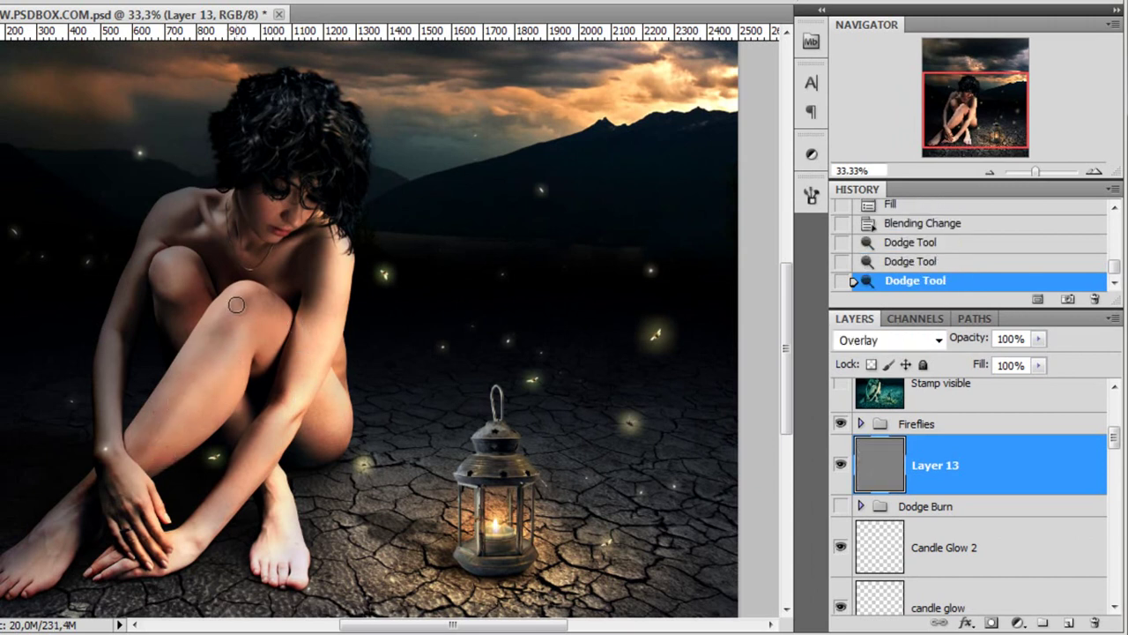
drag(236, 304, 177, 408)
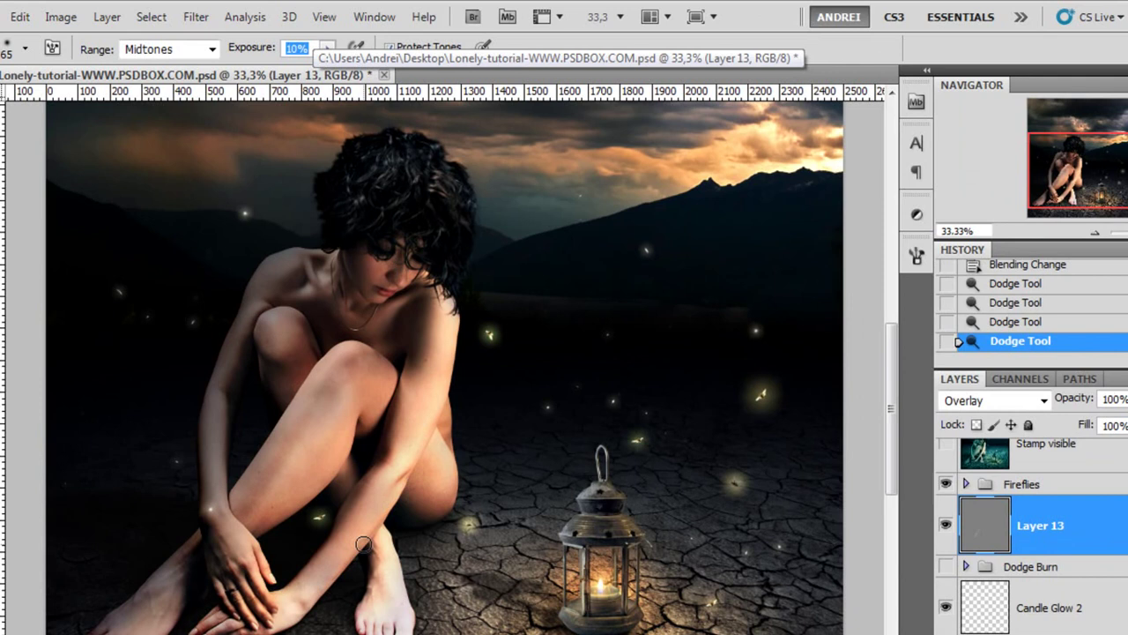
drag(261, 485, 231, 515)
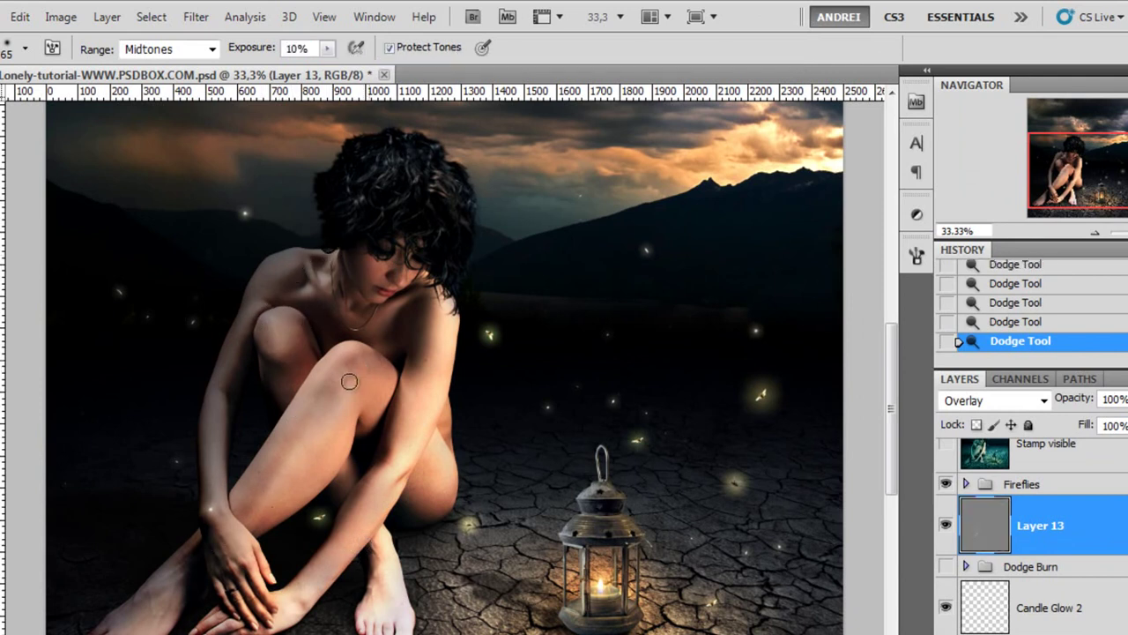
mouse_move(254, 478)
mouse_down()
mouse_move(219, 475)
mouse_move(224, 516)
mouse_move(187, 581)
mouse_move(142, 617)
mouse_up()
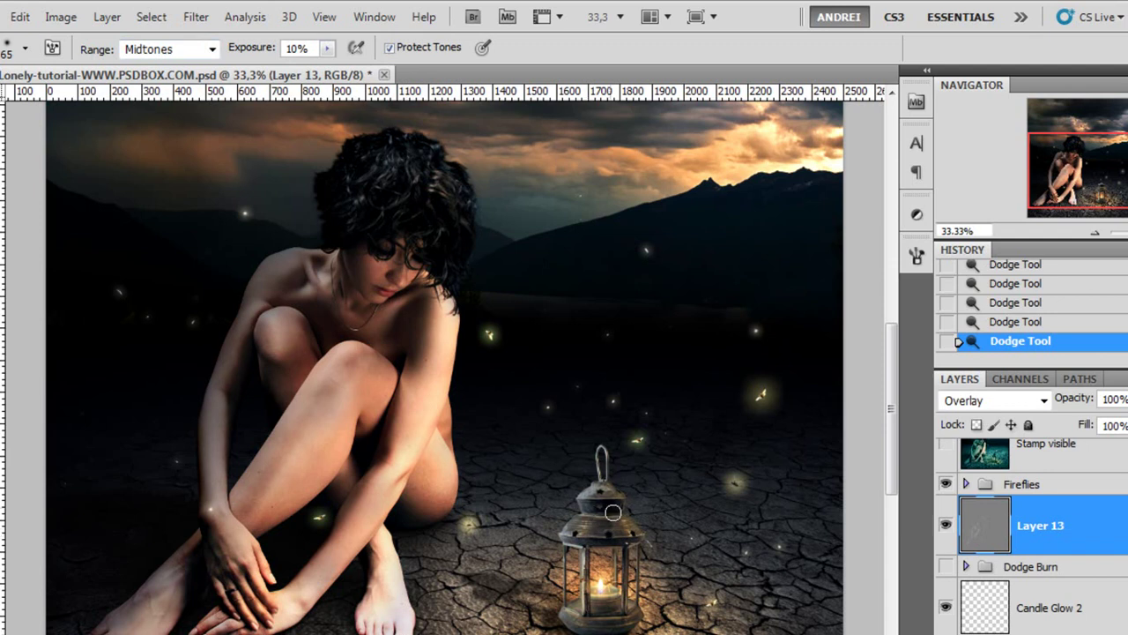
drag(300, 583, 220, 626)
- Dodge finer highlights along the woman's shoulder and upper arm at 100% zoom with a 24 px brush
key(ctrl+plus)
key(ctrl+plus)
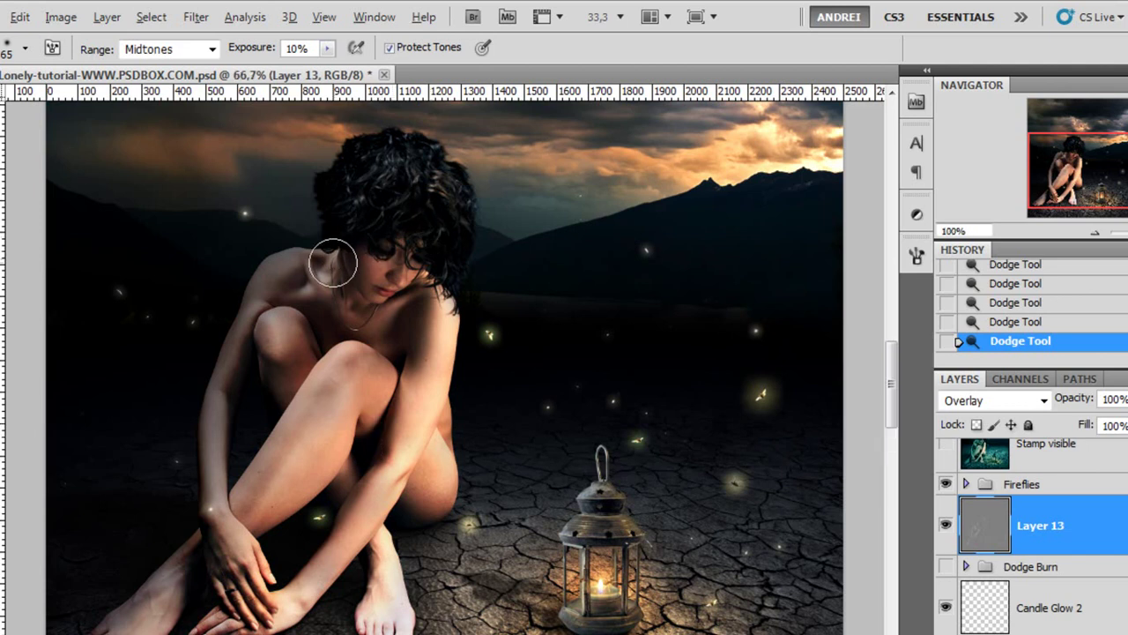
scroll(352, 290, up, 5)
right_click(410, 346)
text(24)
click(1058, 164)
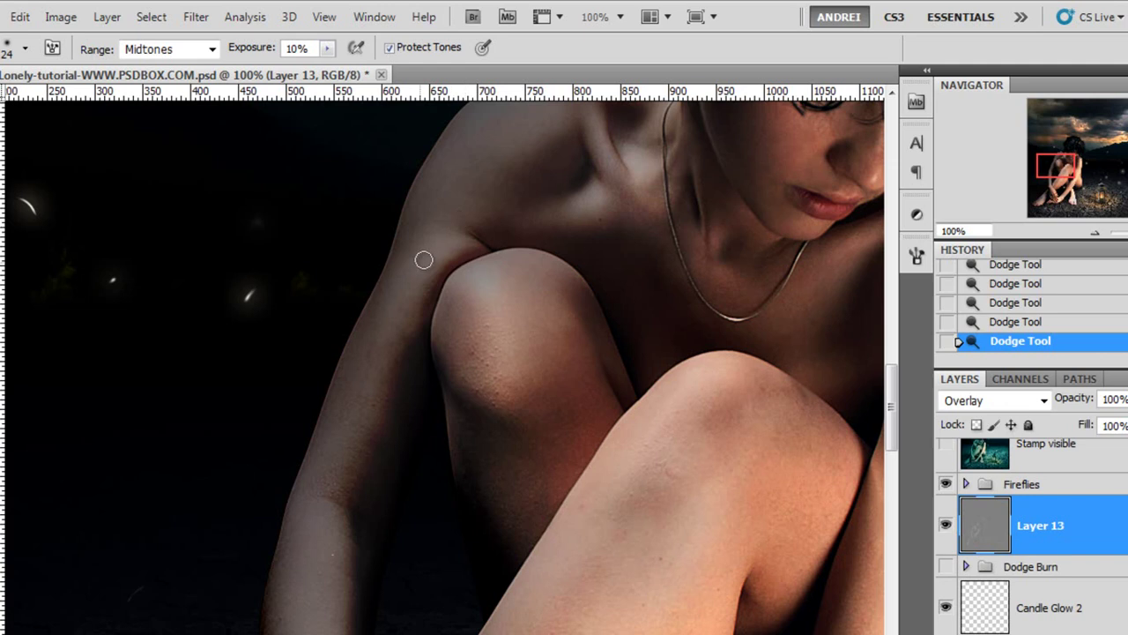
drag(574, 234, 399, 494)
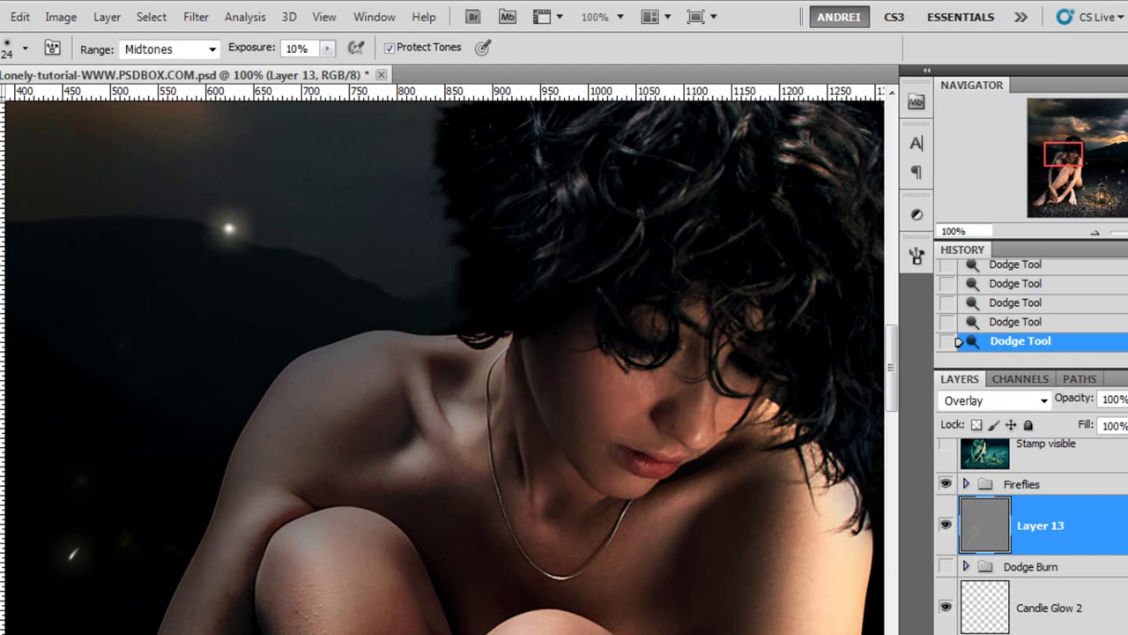
- Switch to the Burn tool and set it to the Midtones range, 10% exposure and an 82 px brush
click(51, 249)
click(216, 50)
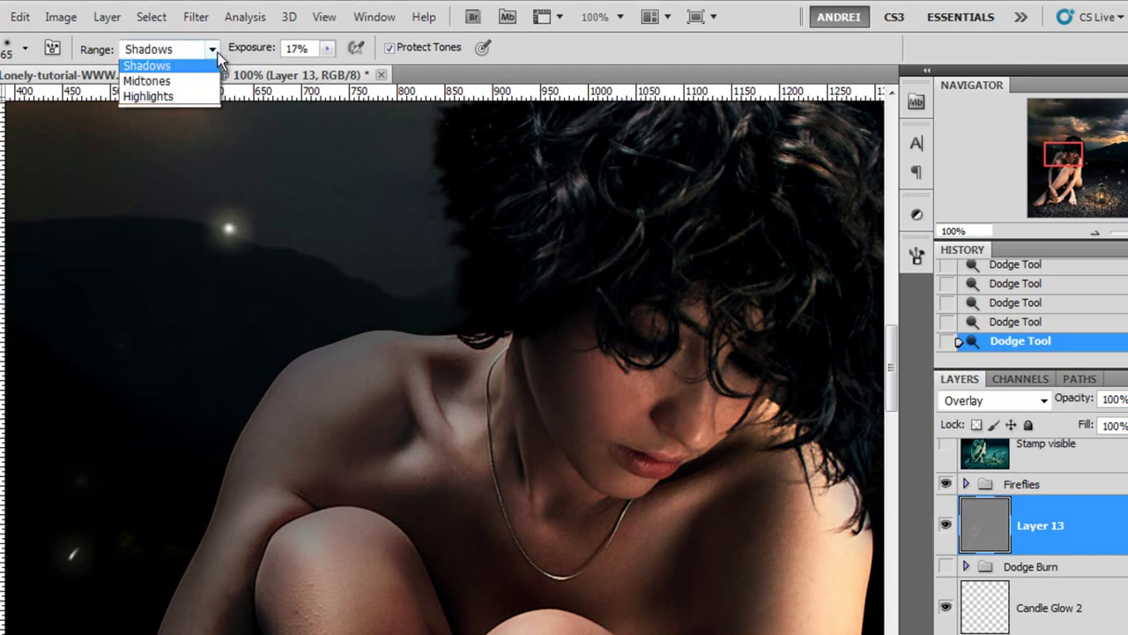
click(146, 80)
key(1)
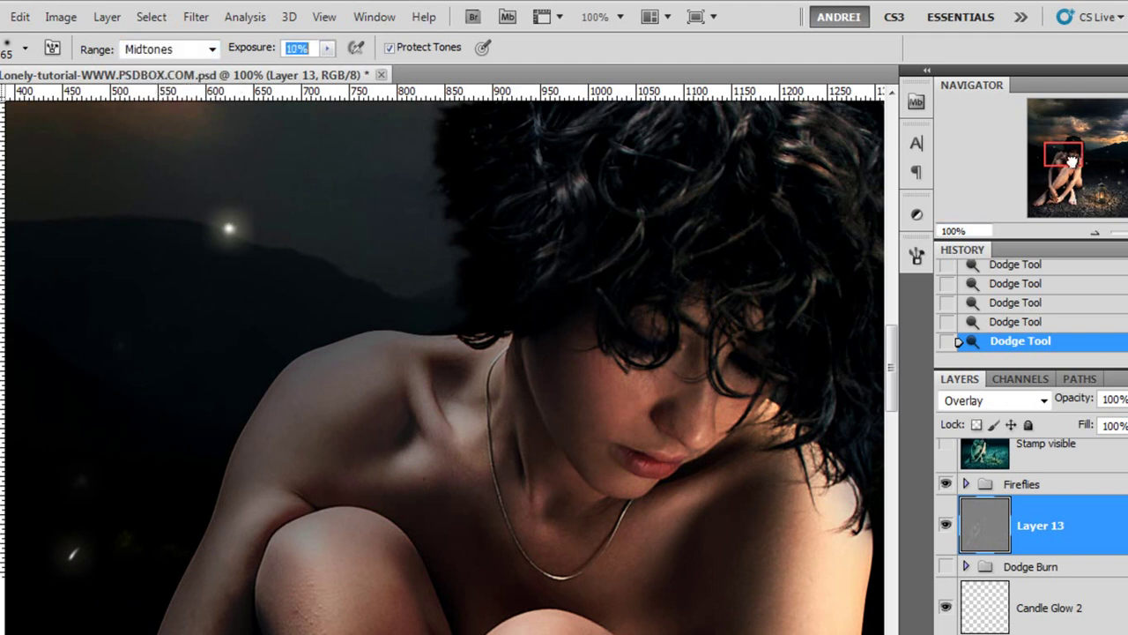
drag(1072, 160, 1070, 170)
right_click(715, 256)
drag(787, 296, 798, 296)
key(Return)
- Darken the shadows around the woman's chest, knees and forearm on the gray Overlay layer with the Burn tool
alt+click(433, 335)
alt+click(330, 531)
alt+click(523, 574)
alt+click(478, 574)
alt+click(594, 449)
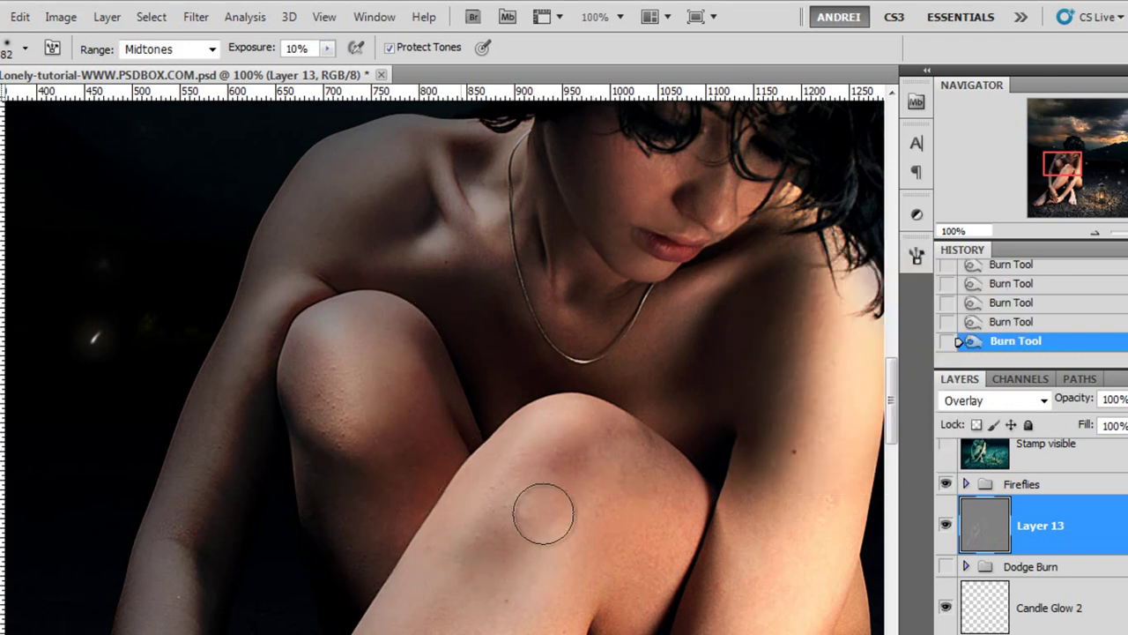
drag(1053, 167, 1053, 194)
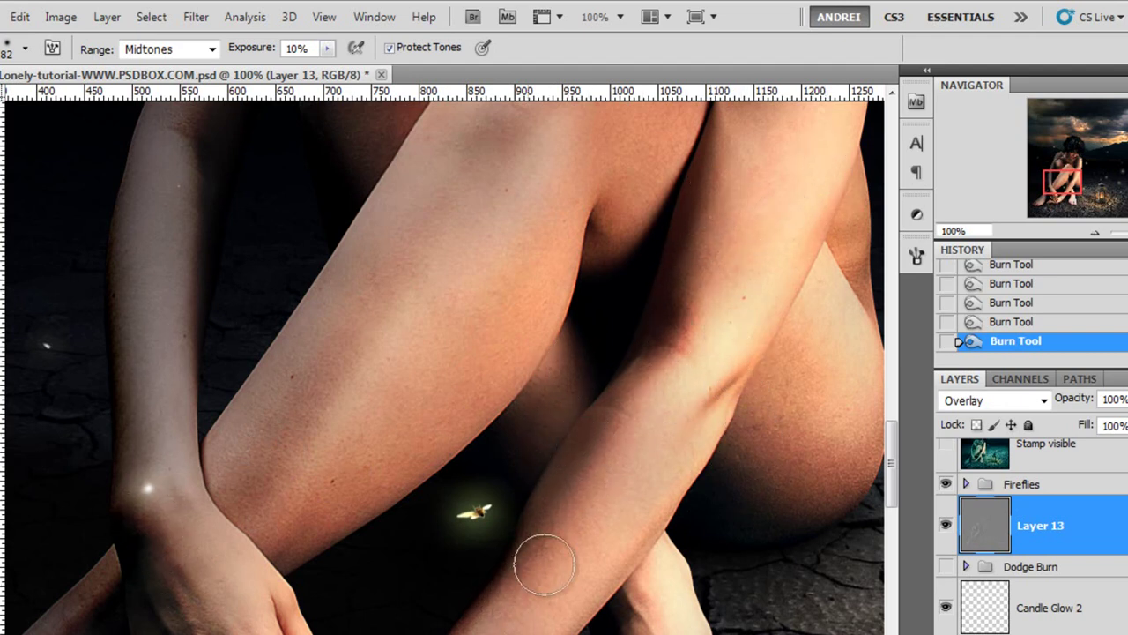
scroll(600, 423, down, 2)
drag(646, 327, 536, 503)
- Compare the image with the gray dodge-and-burn Layer 13 shown and hidden, and delete that layer
click(945, 529)
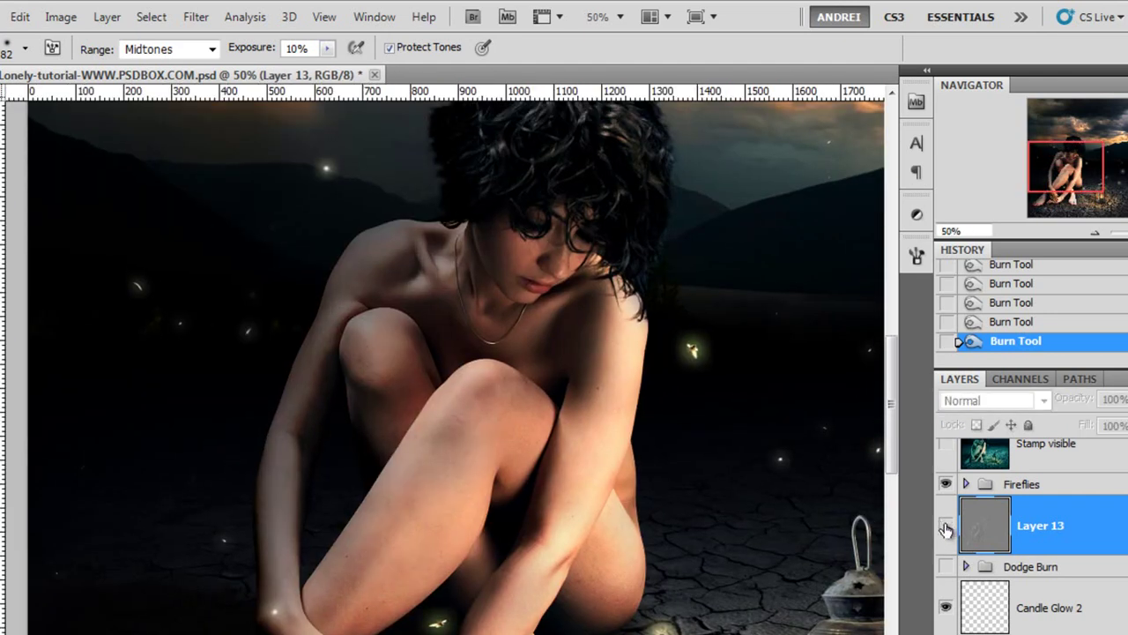
click(946, 529)
click(946, 529)
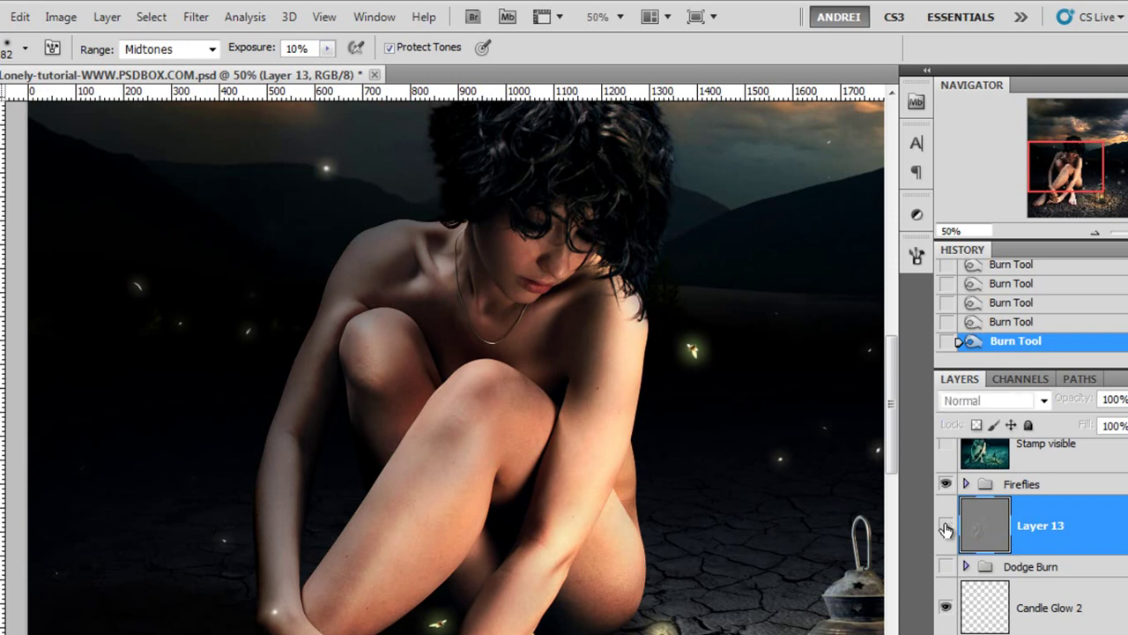
click(945, 528)
click(946, 529)
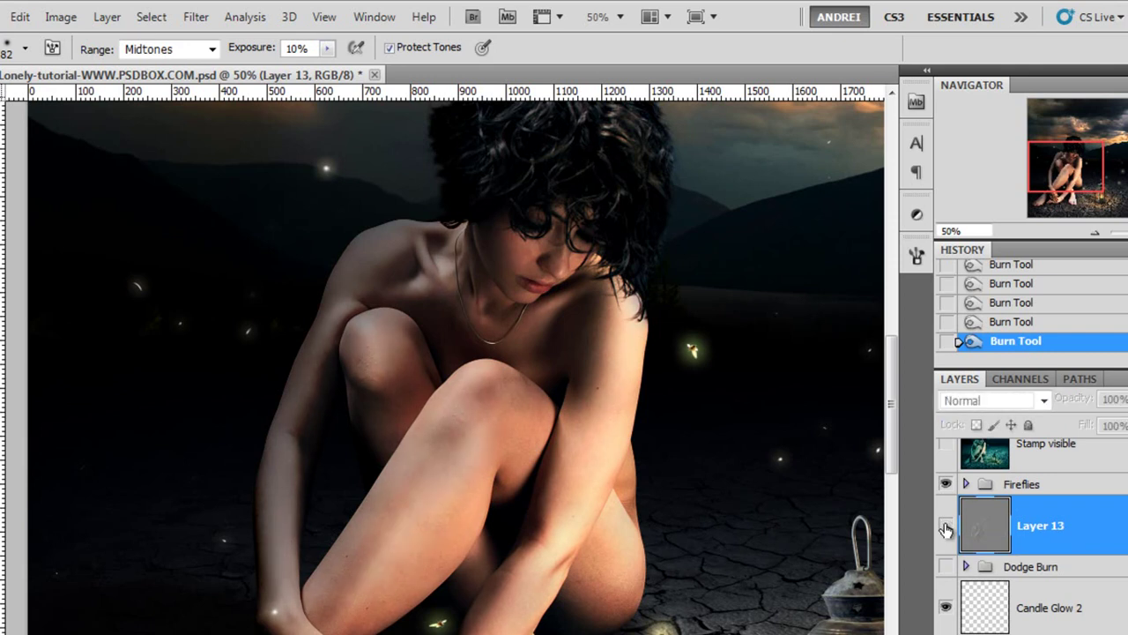
key(Delete)
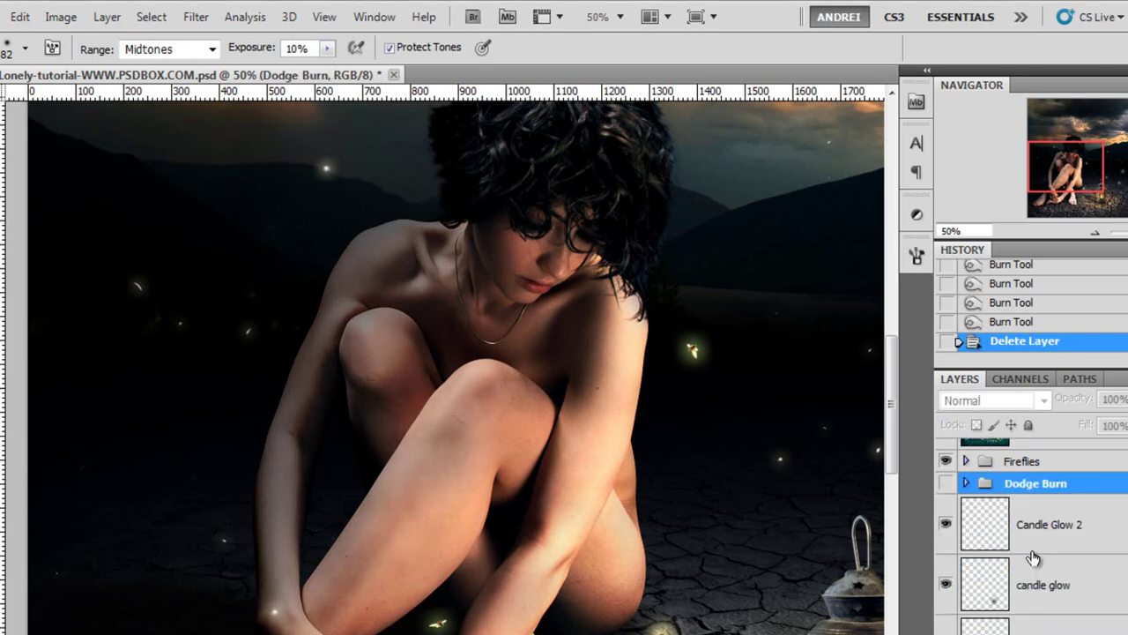
- Show and expand the Dodge Burn group, and compare the image with and without its Dodge & Burn copy layer
click(944, 486)
click(966, 484)
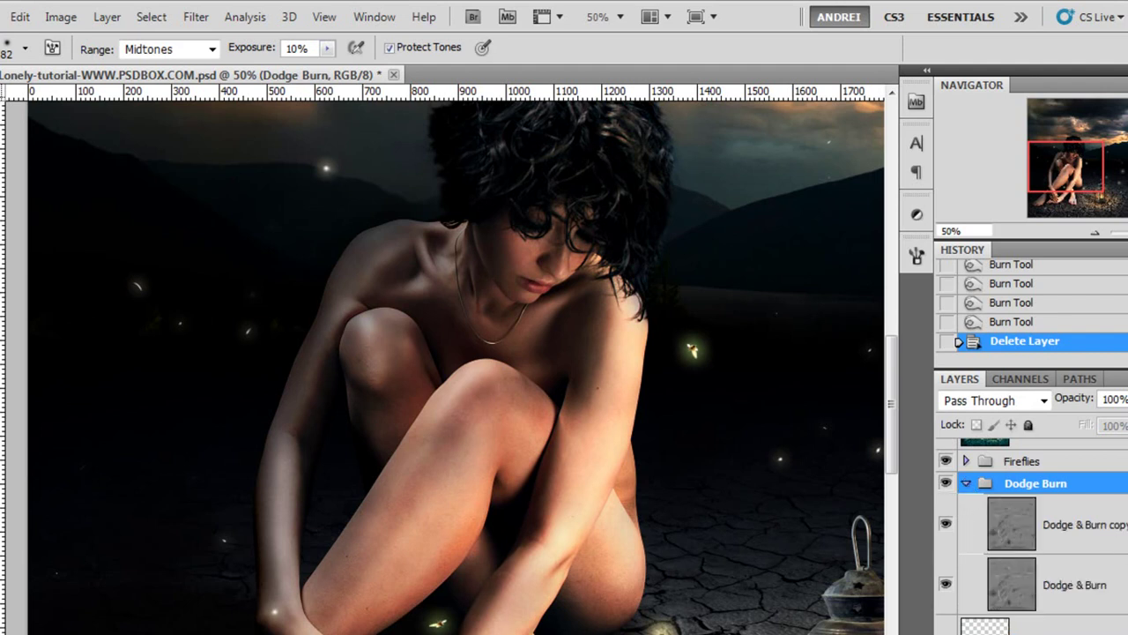
click(1100, 546)
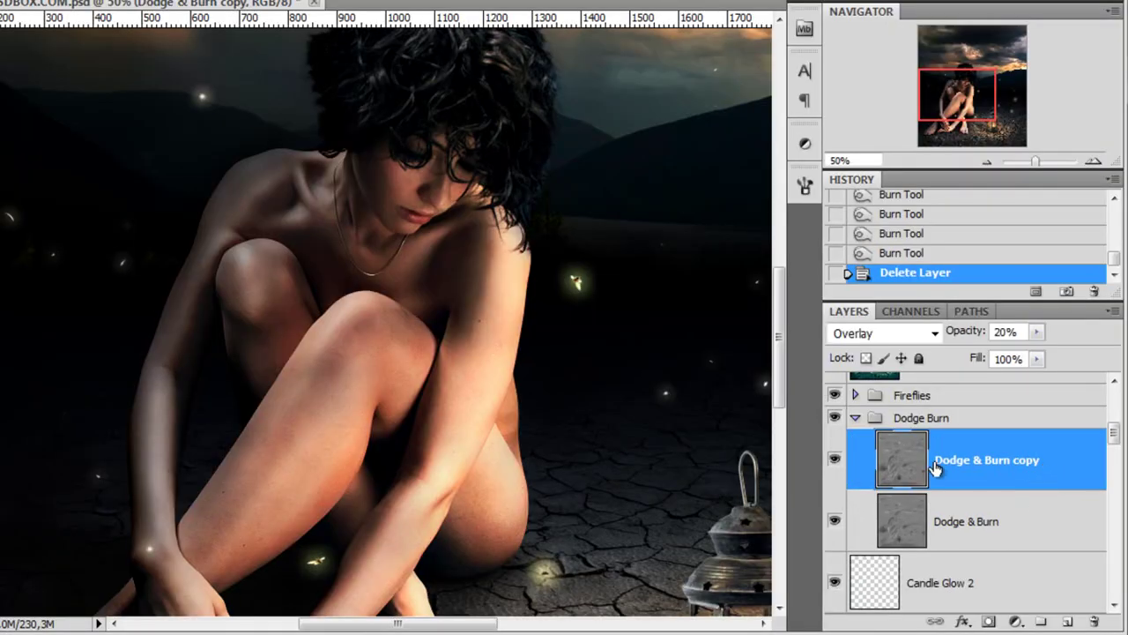
click(835, 460)
click(833, 460)
- Set the Dodge & Burn copy layer's opacity to 24% and collapse the Dodge Burn group
click(1037, 332)
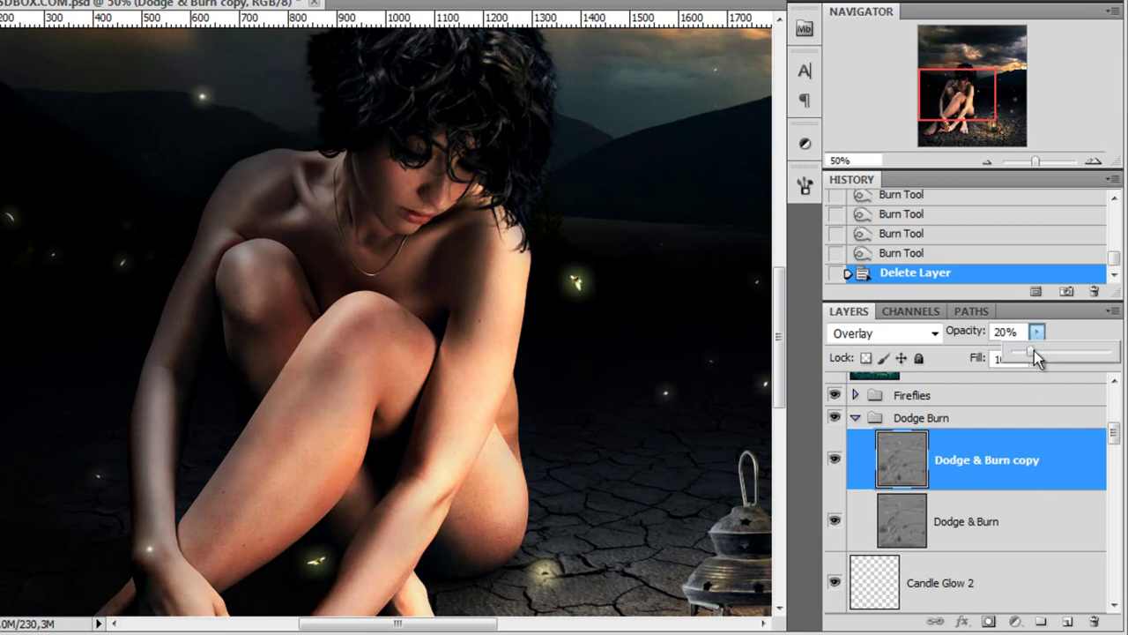
mouse_move(1080, 355)
mouse_down()
mouse_move(1112, 355)
mouse_move(1025, 350)
mouse_move(1034, 438)
mouse_up()
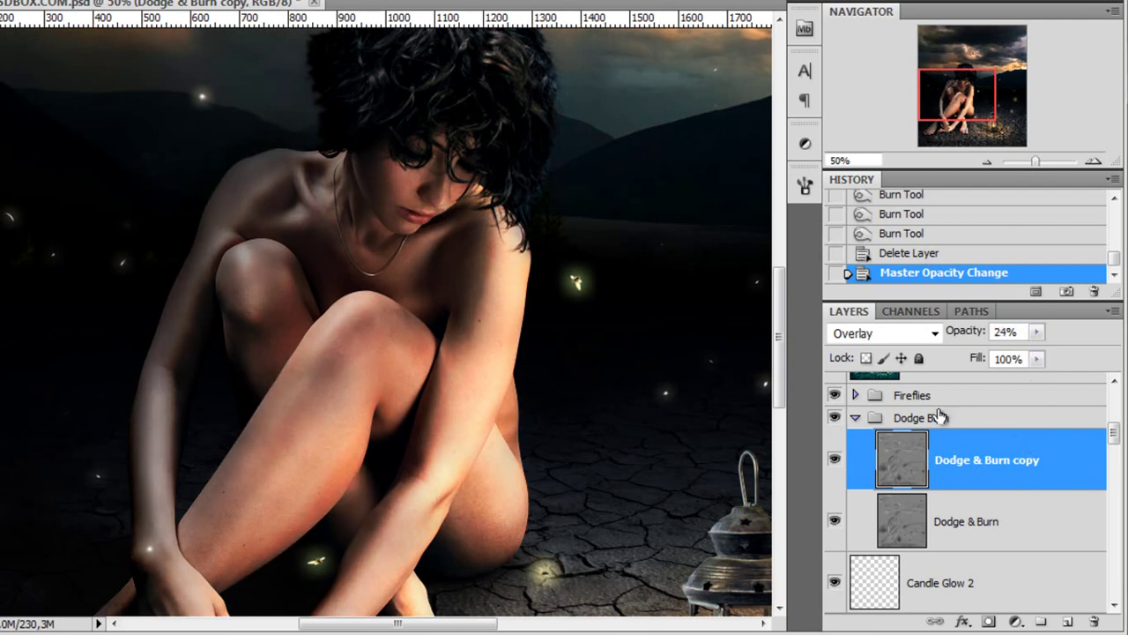
click(857, 418)
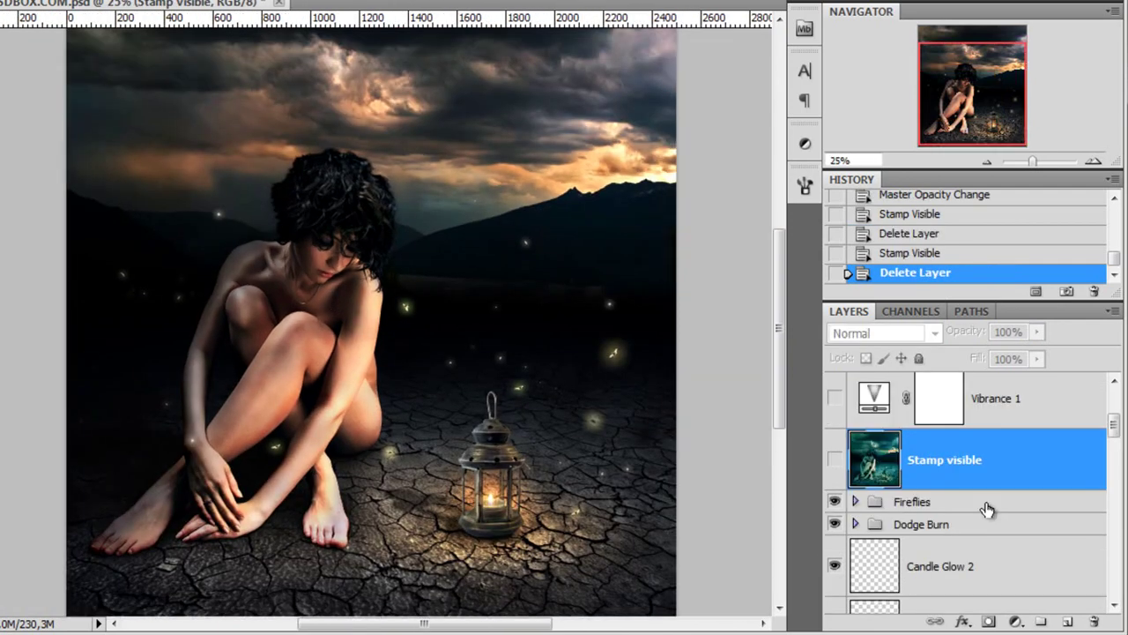
- Delete the hidden Stamp visible layer and stamp all visible layers into a new layer above the Fireflies group
click(992, 507)
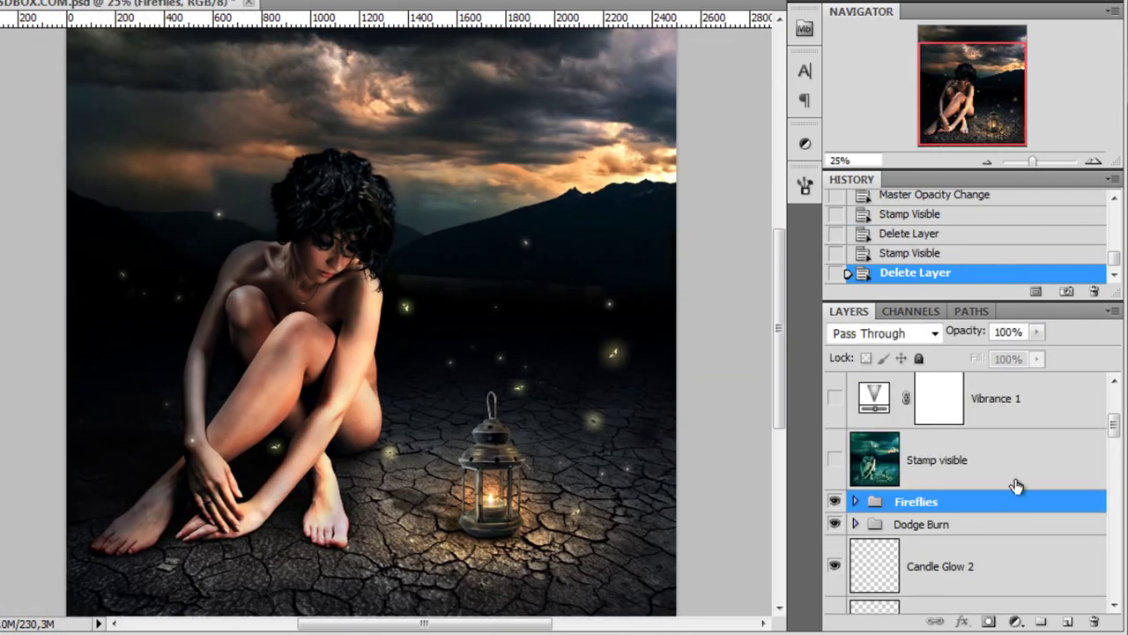
click(1009, 469)
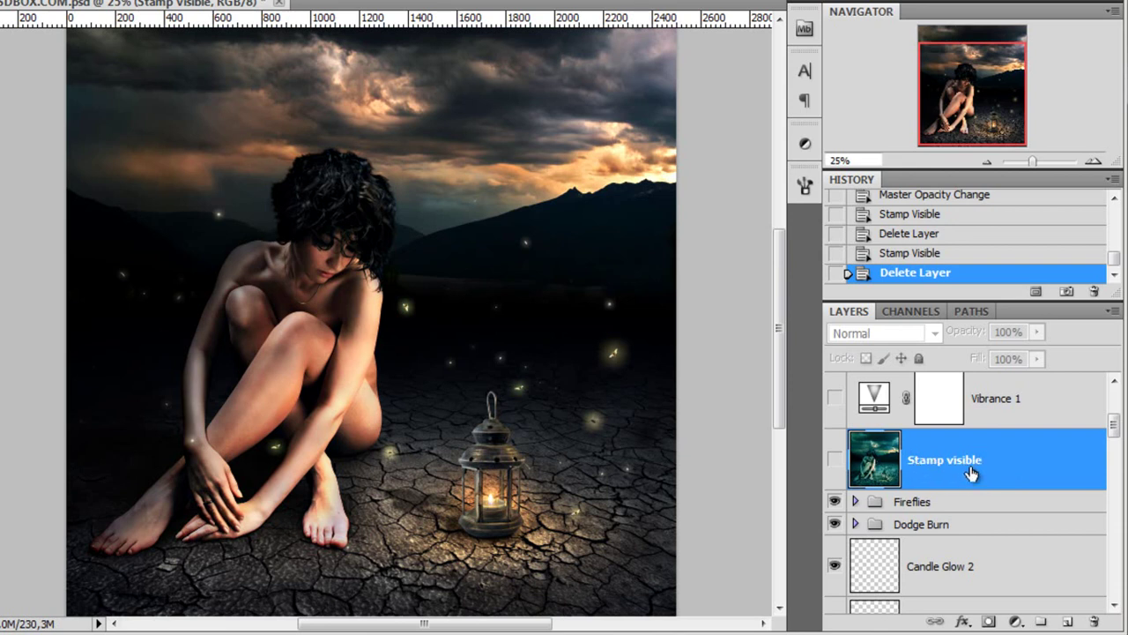
drag(1069, 473, 1094, 621)
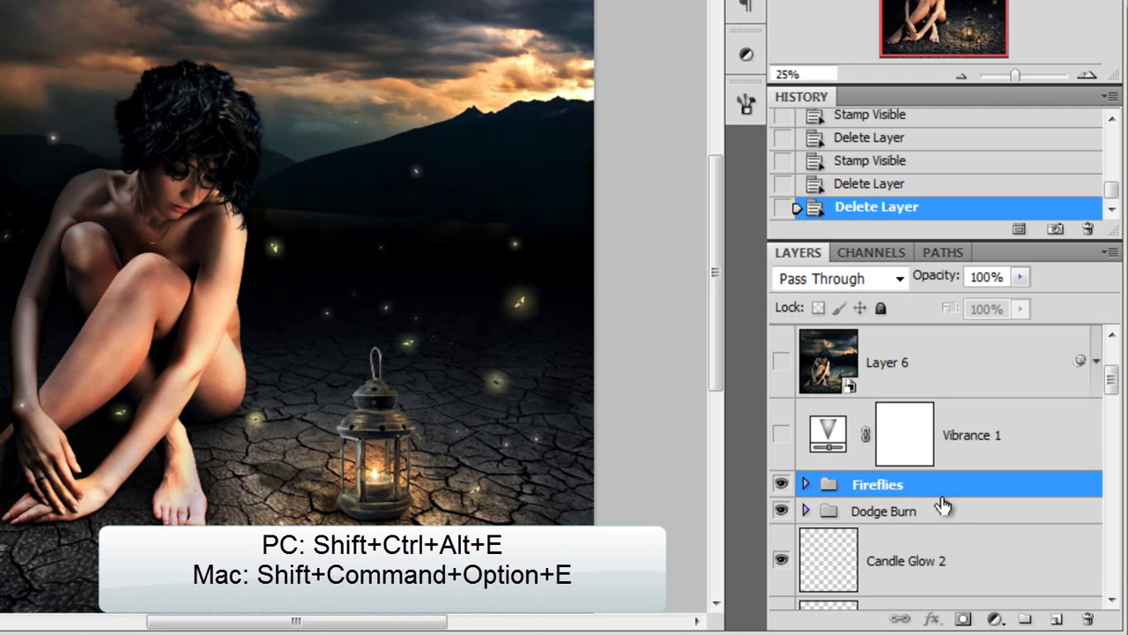
key(shift+ctrl+alt+e)
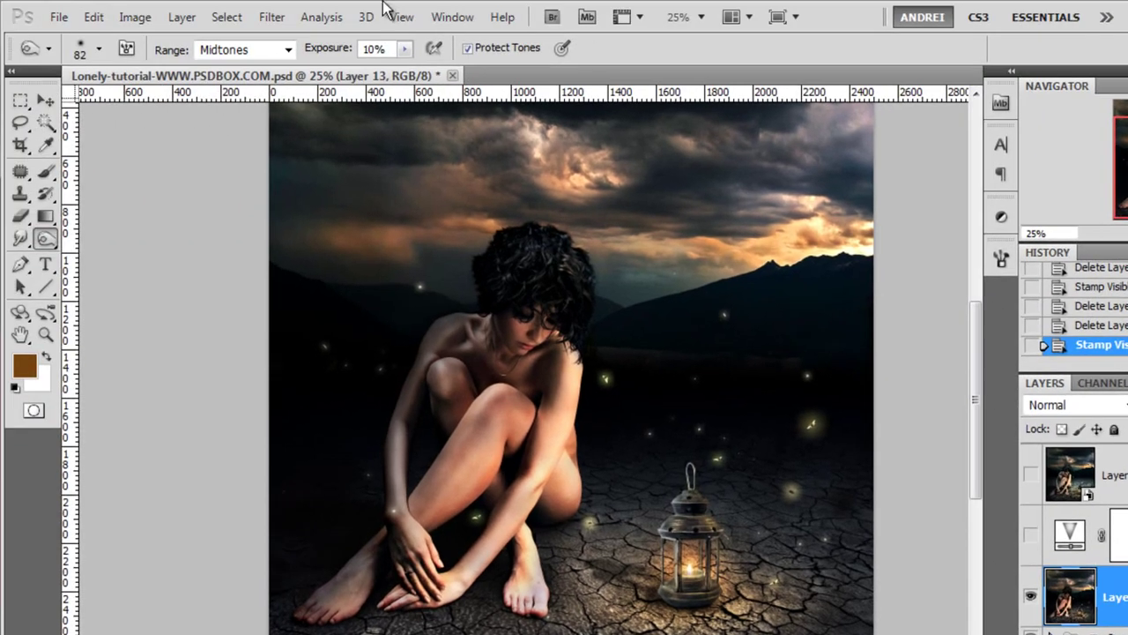
- Tint the stamped layer teal with the Variations adjustment
click(139, 18)
mouse_move(204, 67)
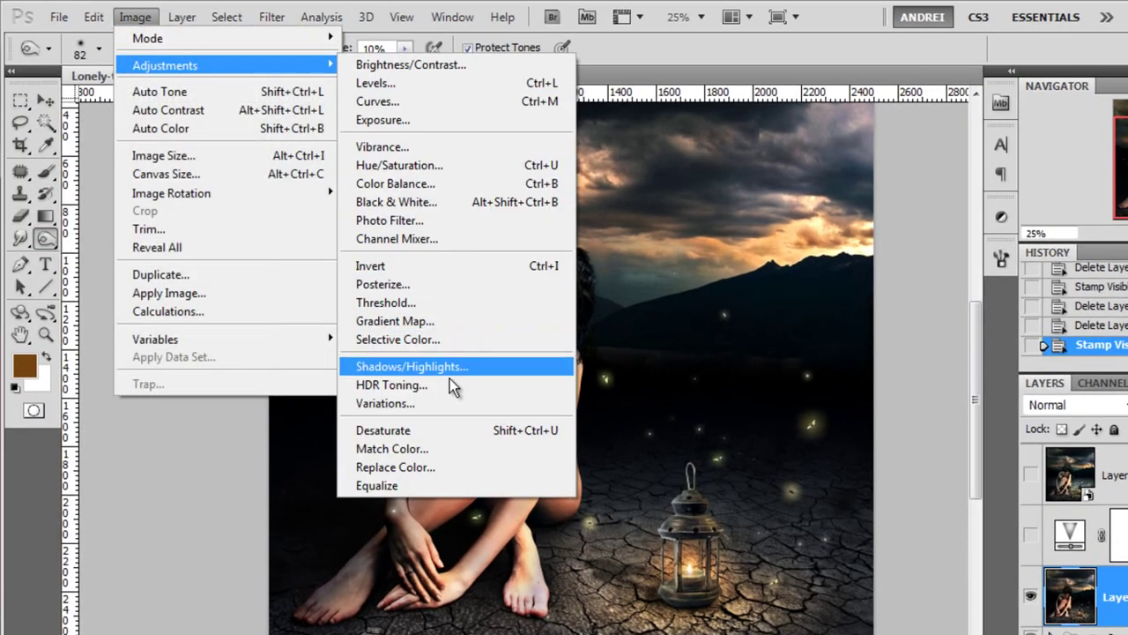
click(382, 403)
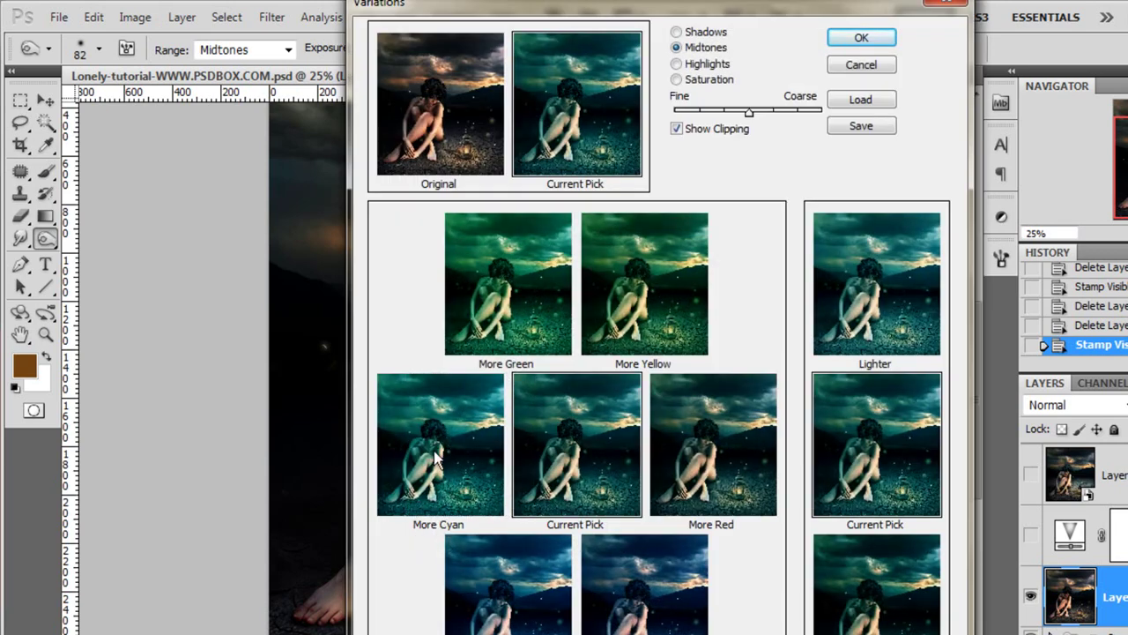
click(861, 39)
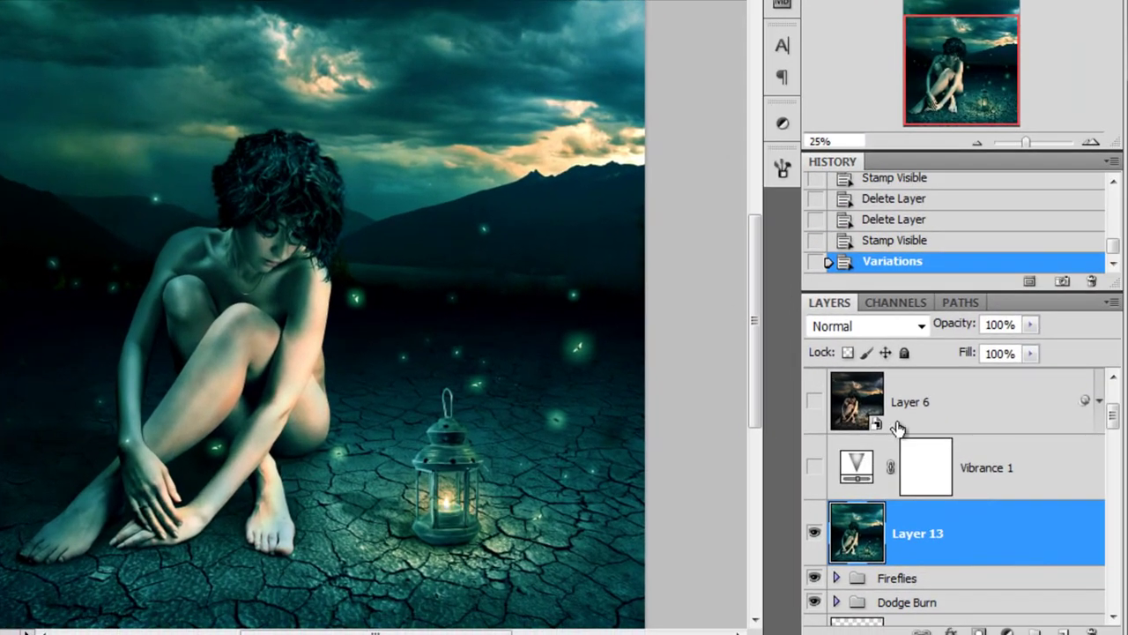
- Set the teal stamped layer to Darken blending at 15% opacity and compare the image with and without it
click(869, 326)
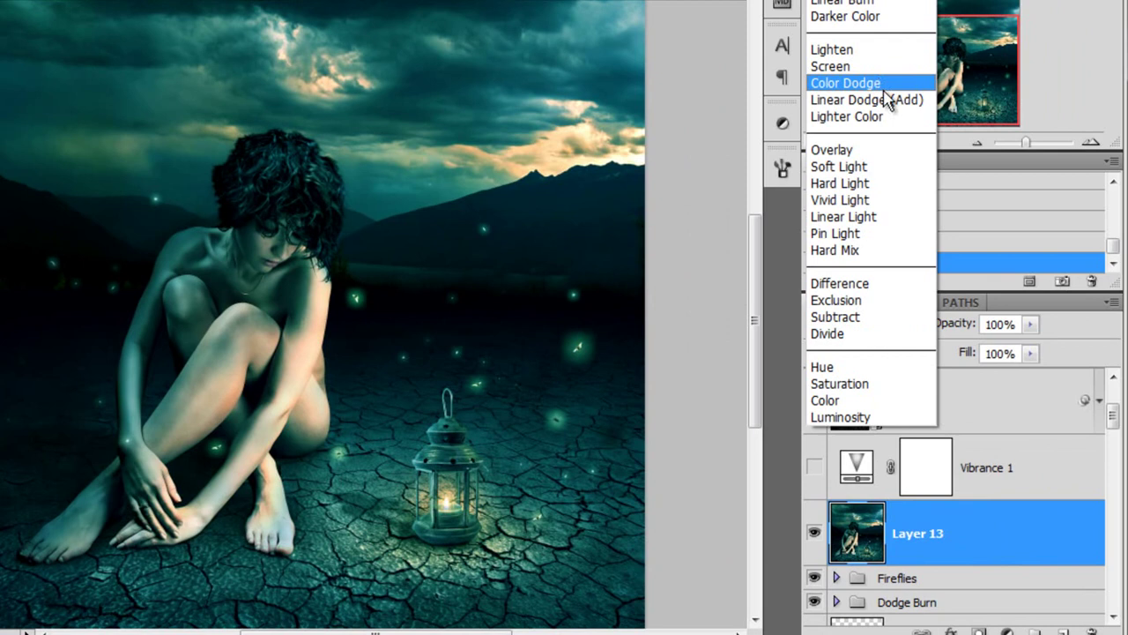
click(837, 0)
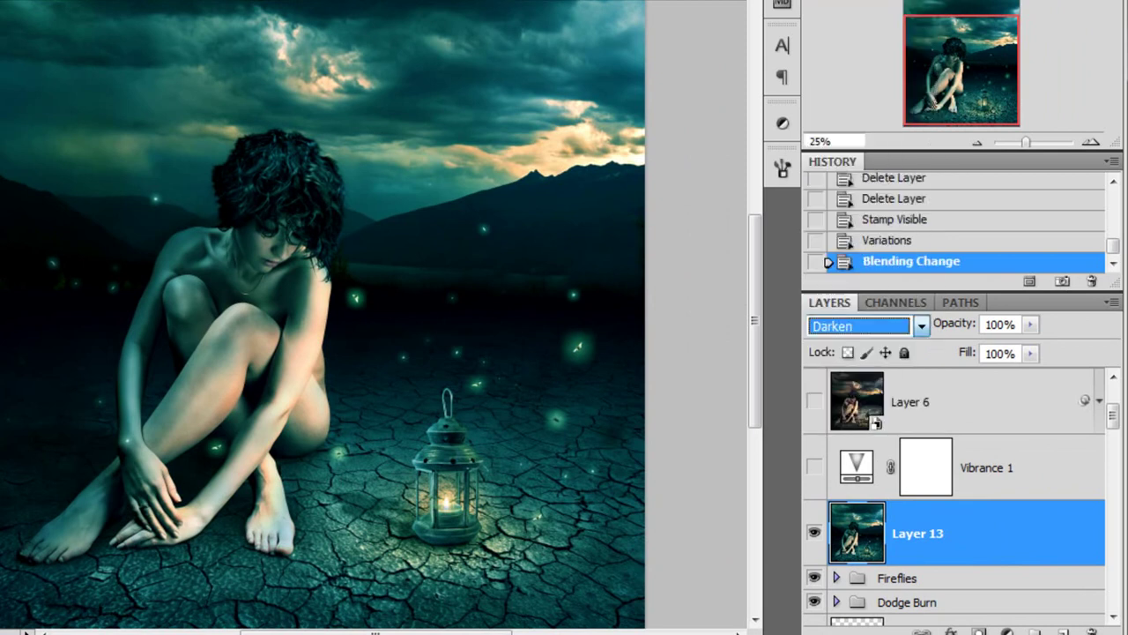
click(1031, 325)
drag(1030, 346, 951, 349)
click(1010, 324)
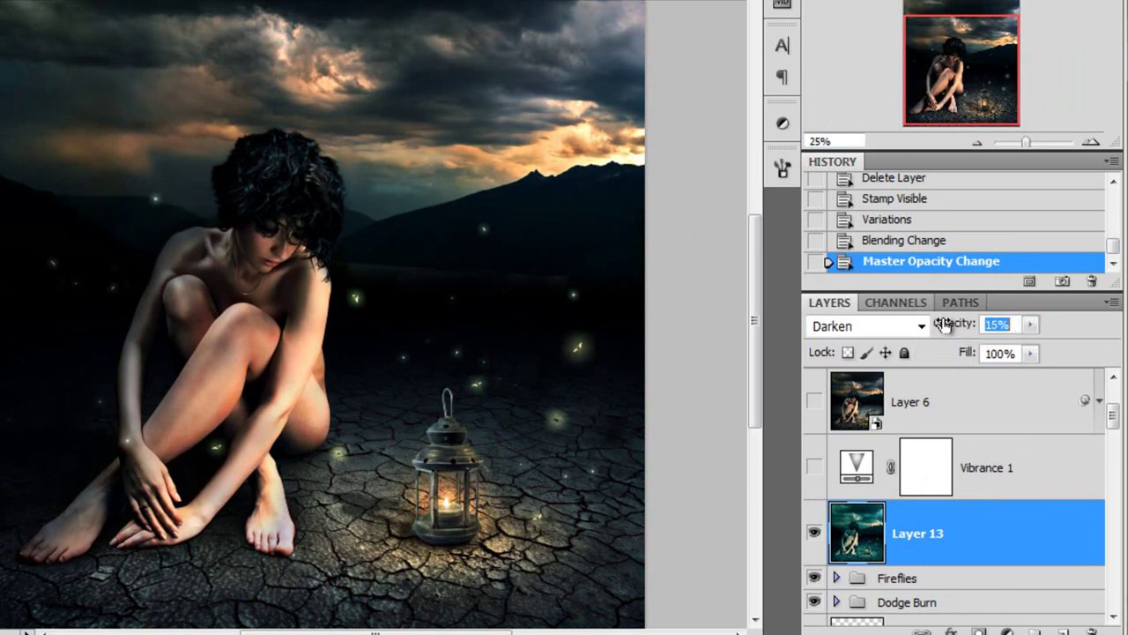
click(813, 532)
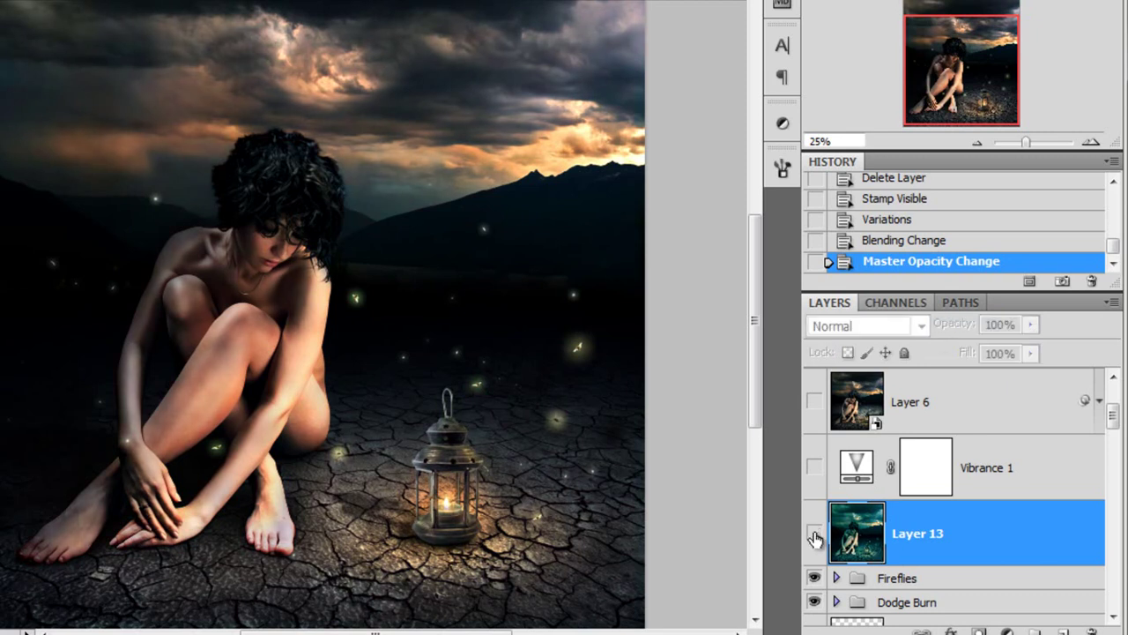
click(813, 534)
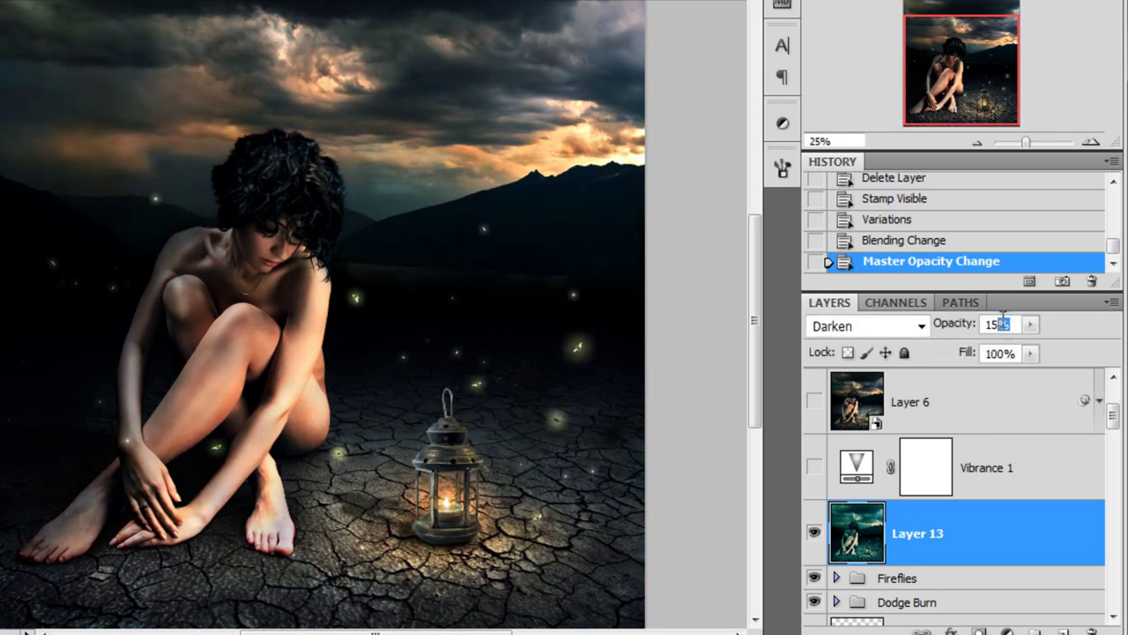
- Raise the teal stamped layer's opacity to 25% and compare the image with the layer hidden and shown
scroll(985, 326, up, 3)
scroll(906, 453, up, 3)
scroll(984, 339, up, 2)
scroll(1075, 498, down, 3)
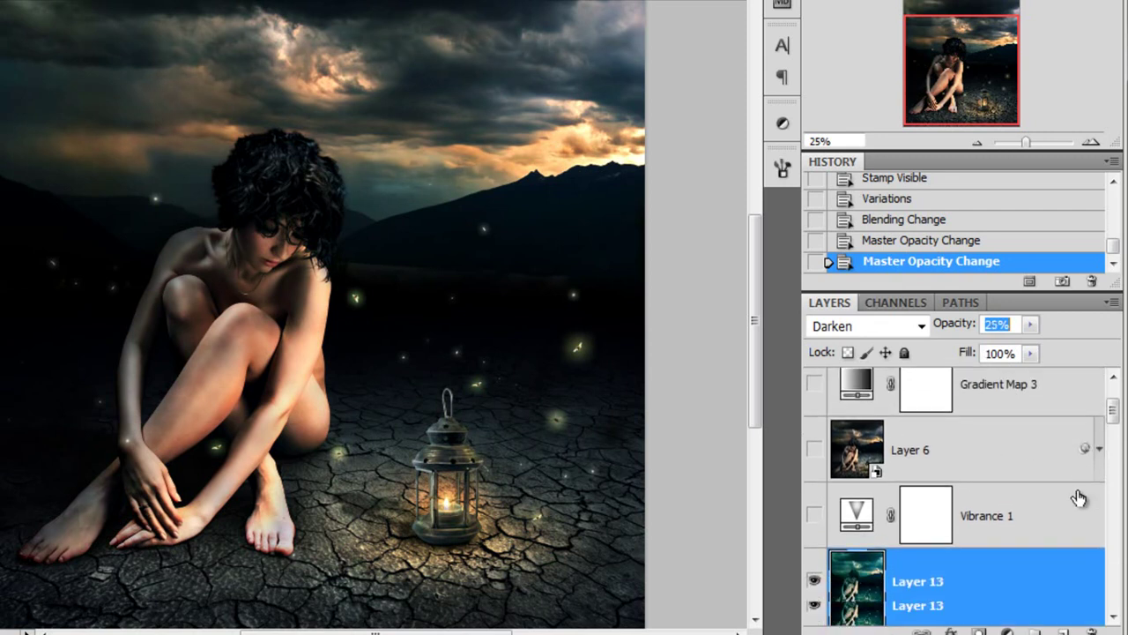
click(813, 509)
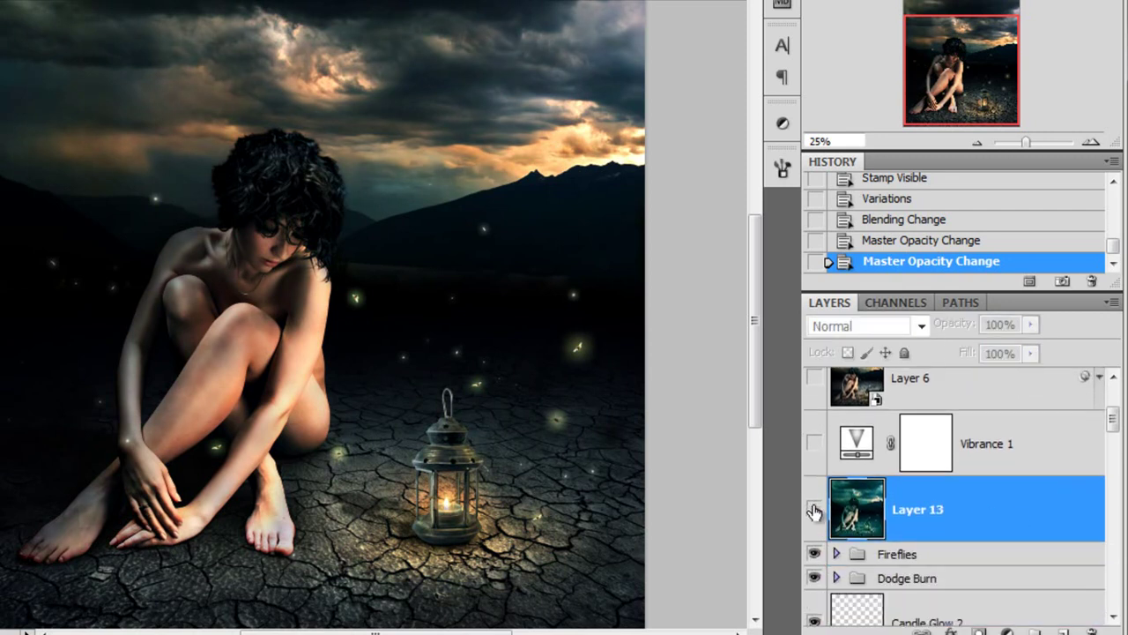
click(813, 509)
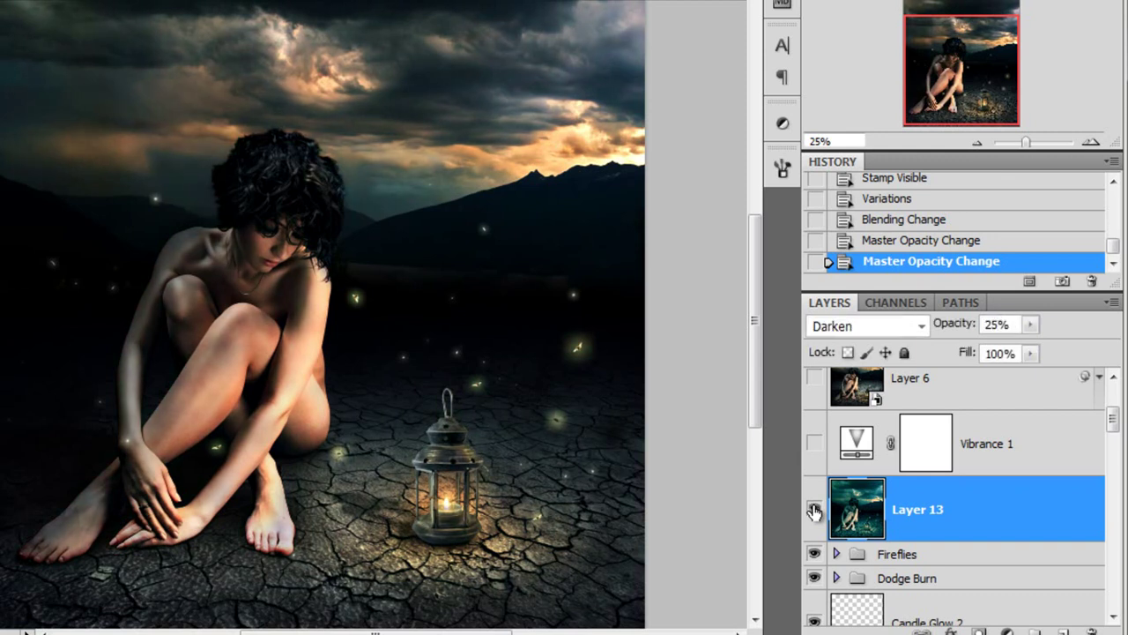
- Show the Vibrance 1 adjustment layer and fine-tune its vibrance amount
click(1020, 452)
click(815, 445)
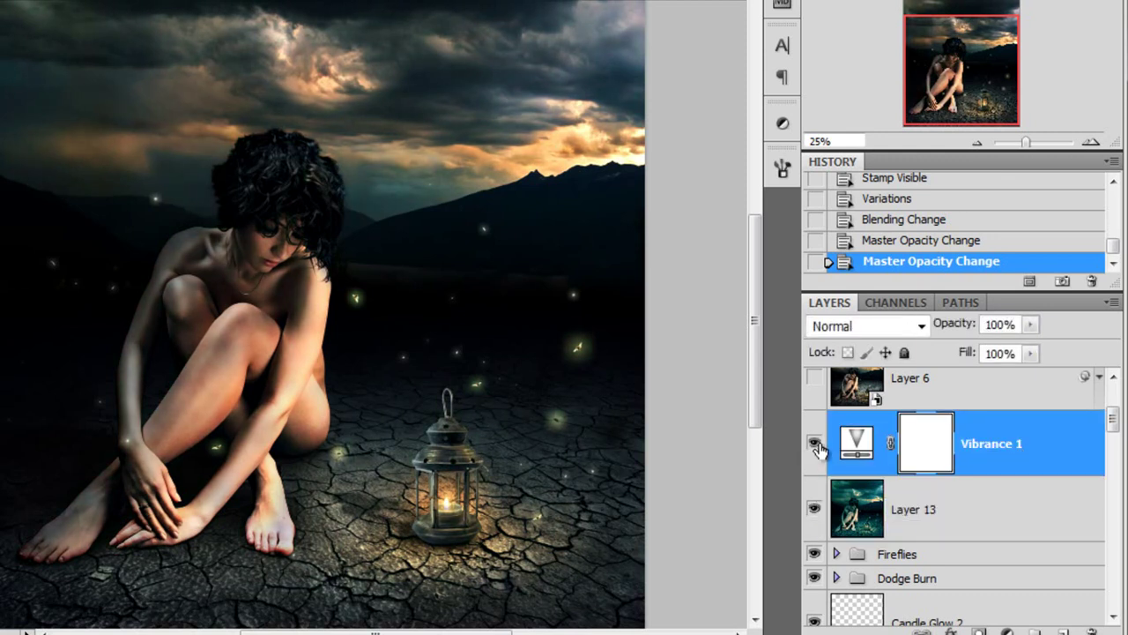
double_click(855, 442)
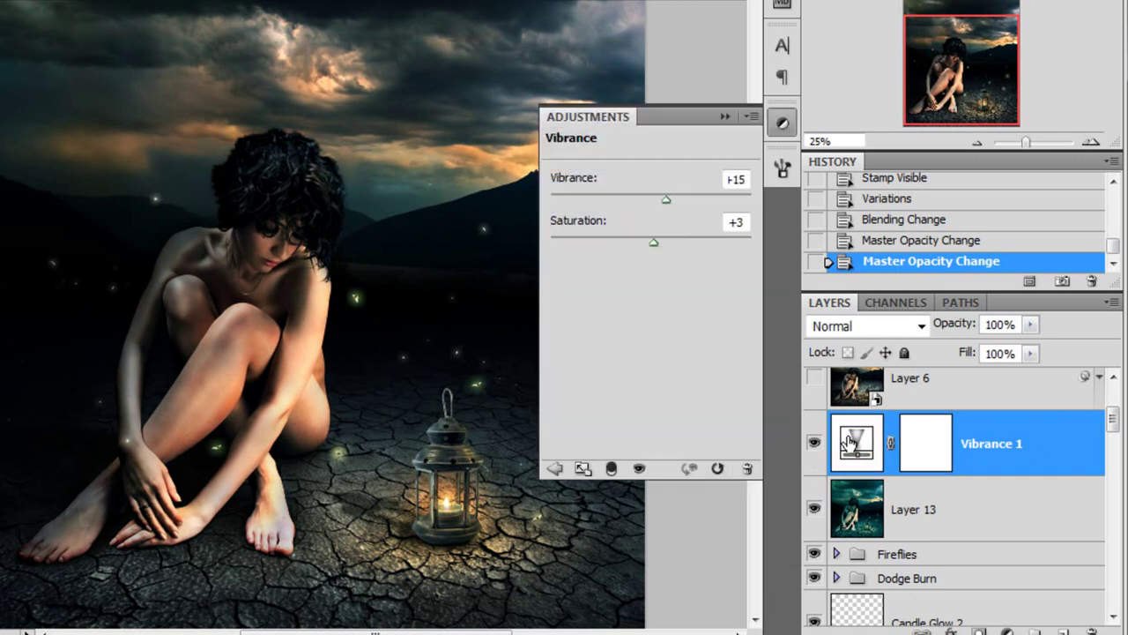
drag(666, 199, 678, 205)
click(723, 117)
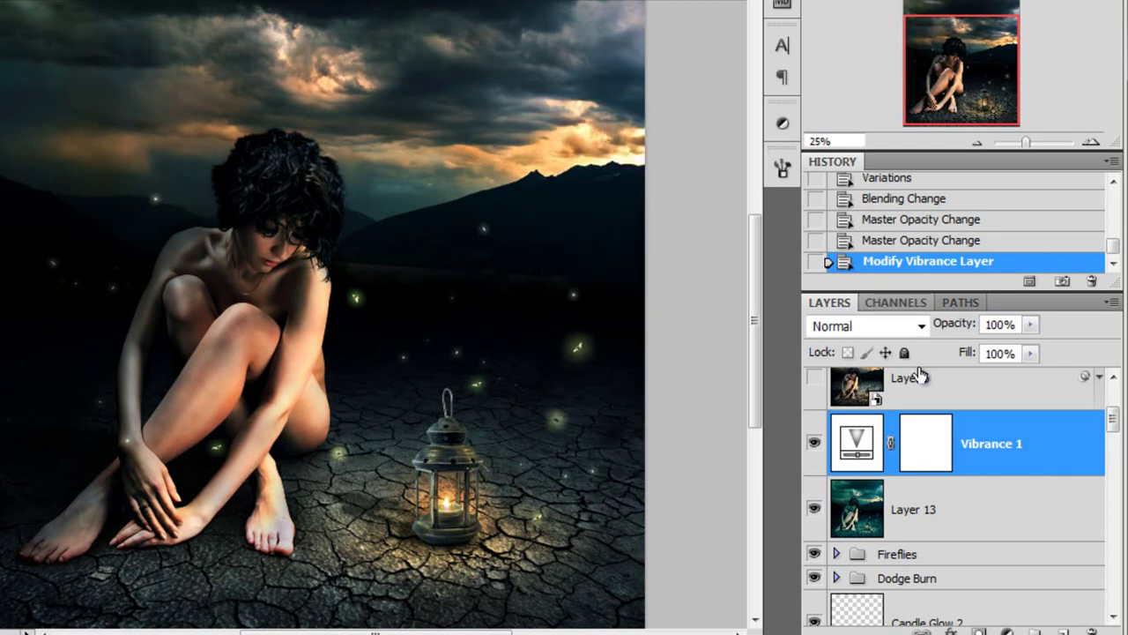
- Stamp all visible layers into a new layer above Vibrance 1 and convert it to a smart object
click(996, 402)
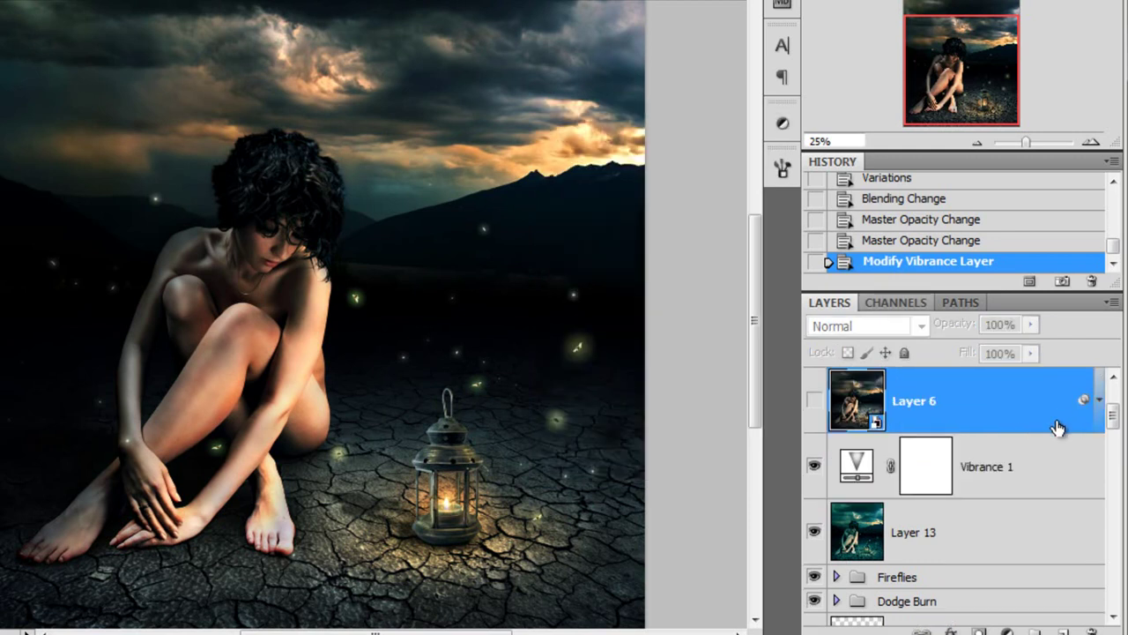
click(1028, 480)
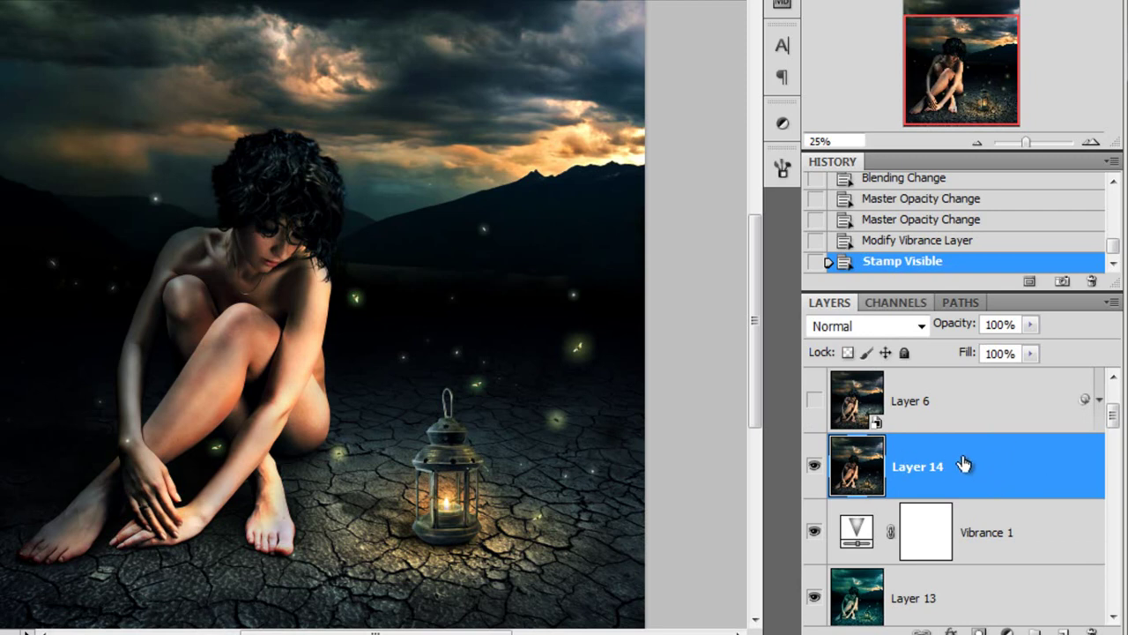
click(963, 406)
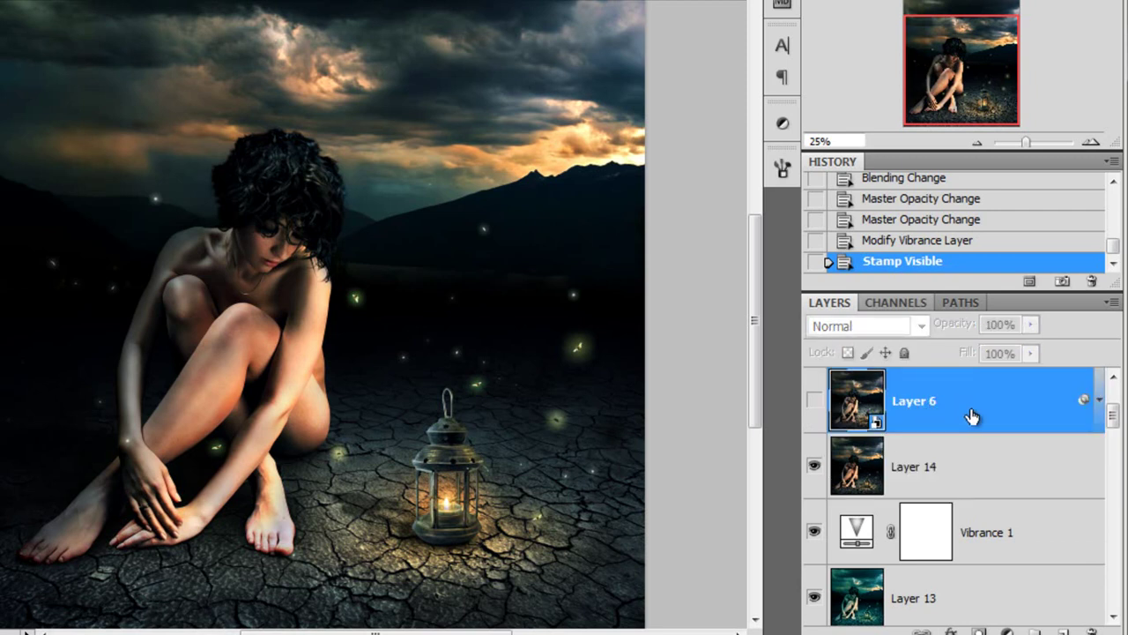
click(978, 481)
right_click(1011, 472)
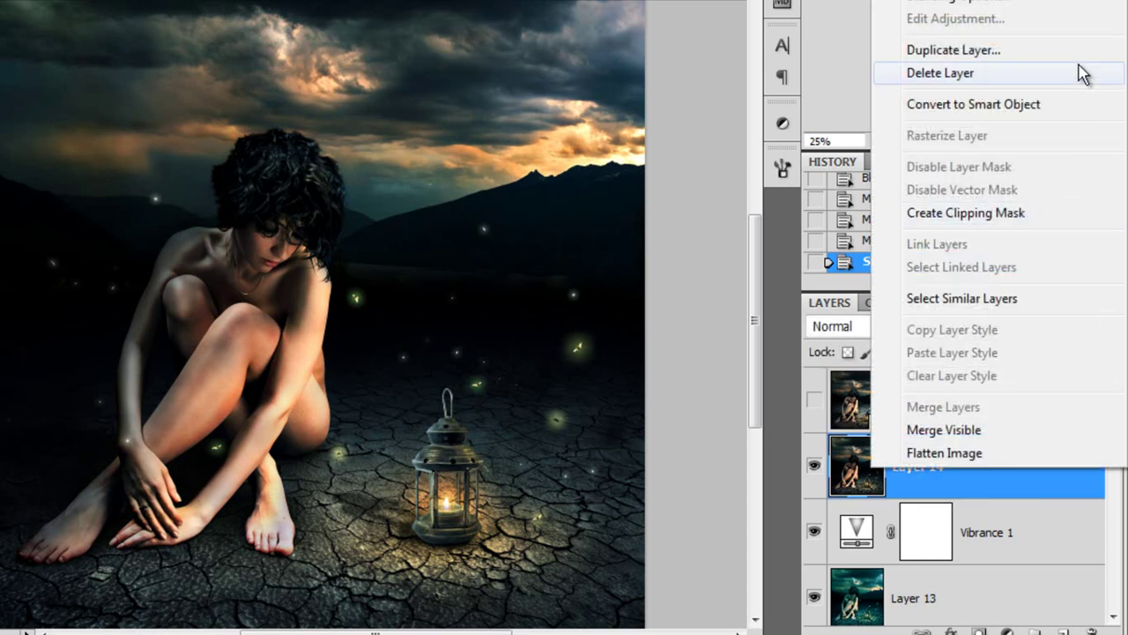
click(972, 104)
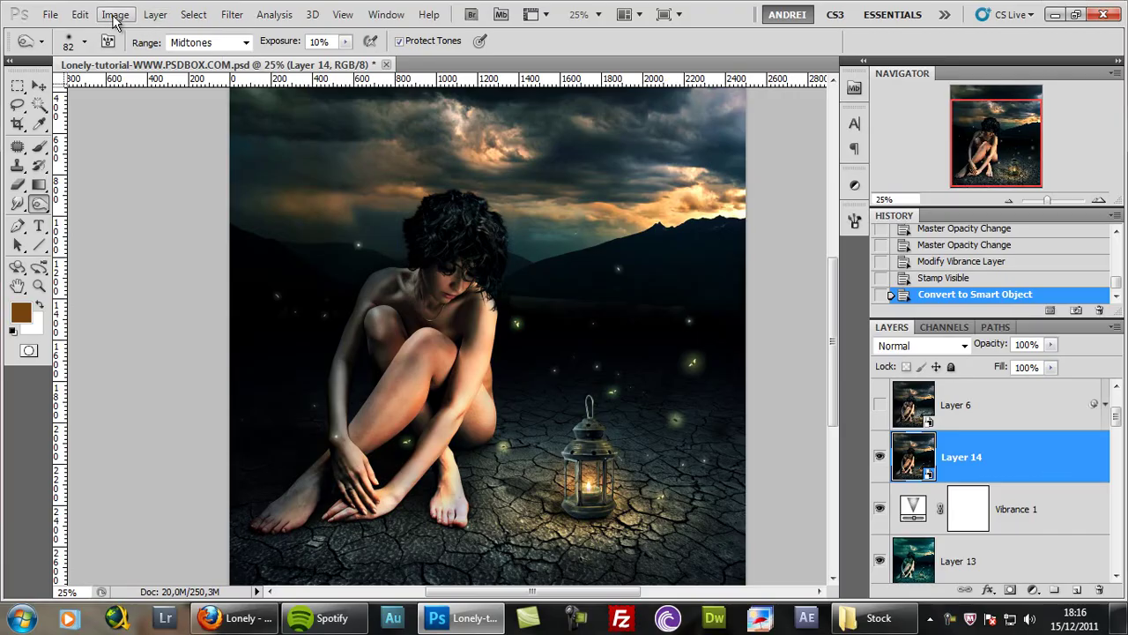
- Try a wide Lighting Effects spotlight at intensity 11 on the stamped smart object, cancel it, and delete that layer
click(115, 15)
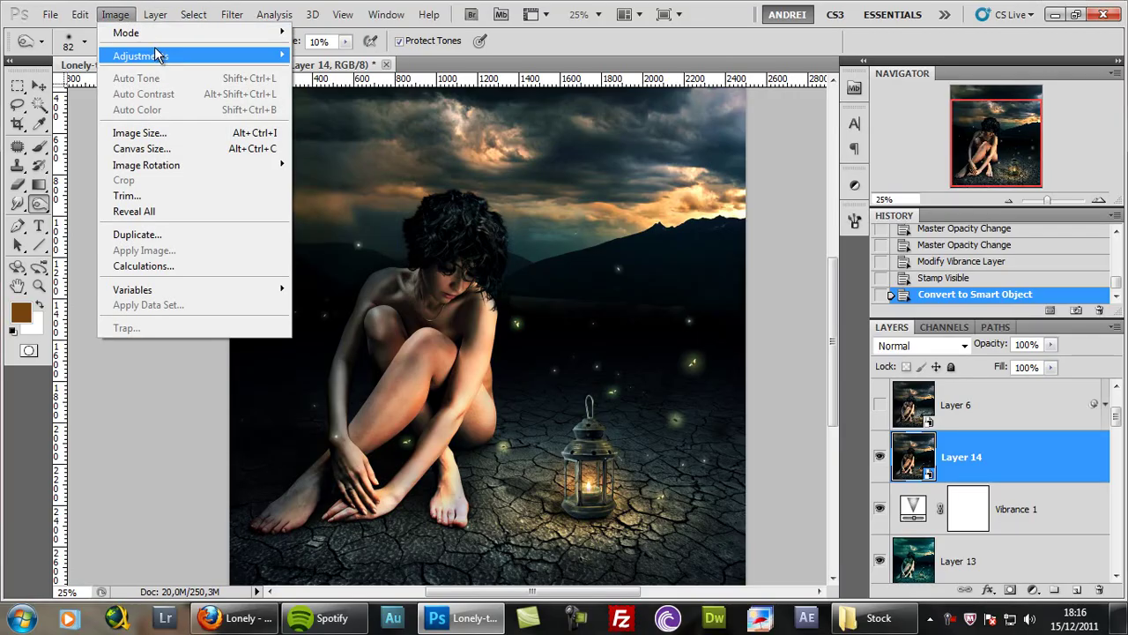
mouse_move(235, 17)
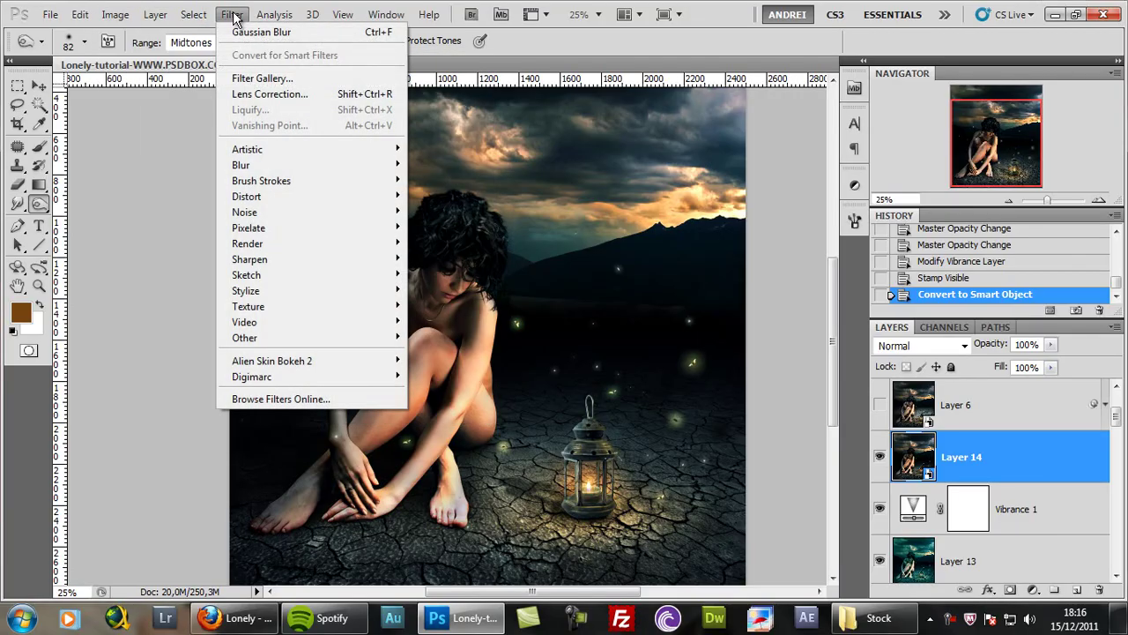
mouse_move(284, 239)
click(464, 305)
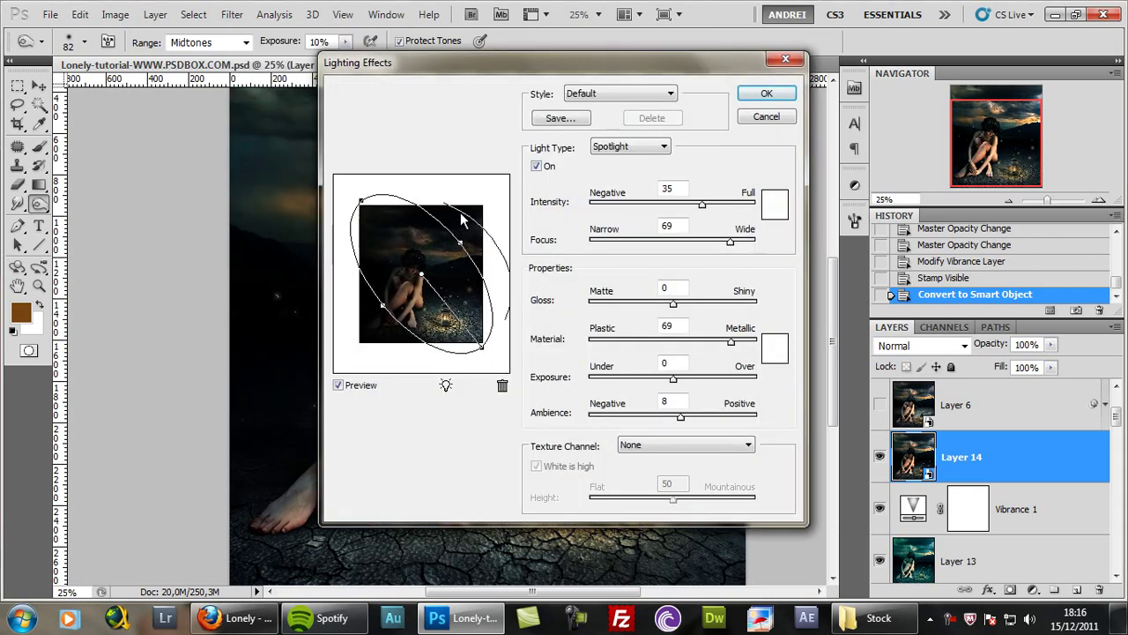
drag(460, 237, 349, 206)
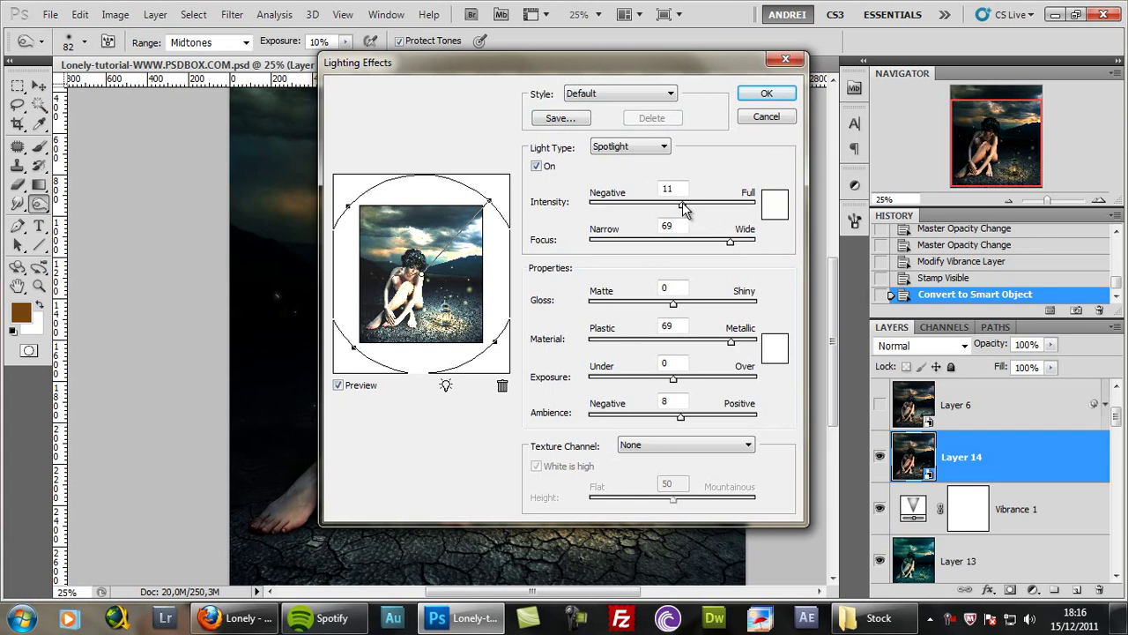
click(766, 116)
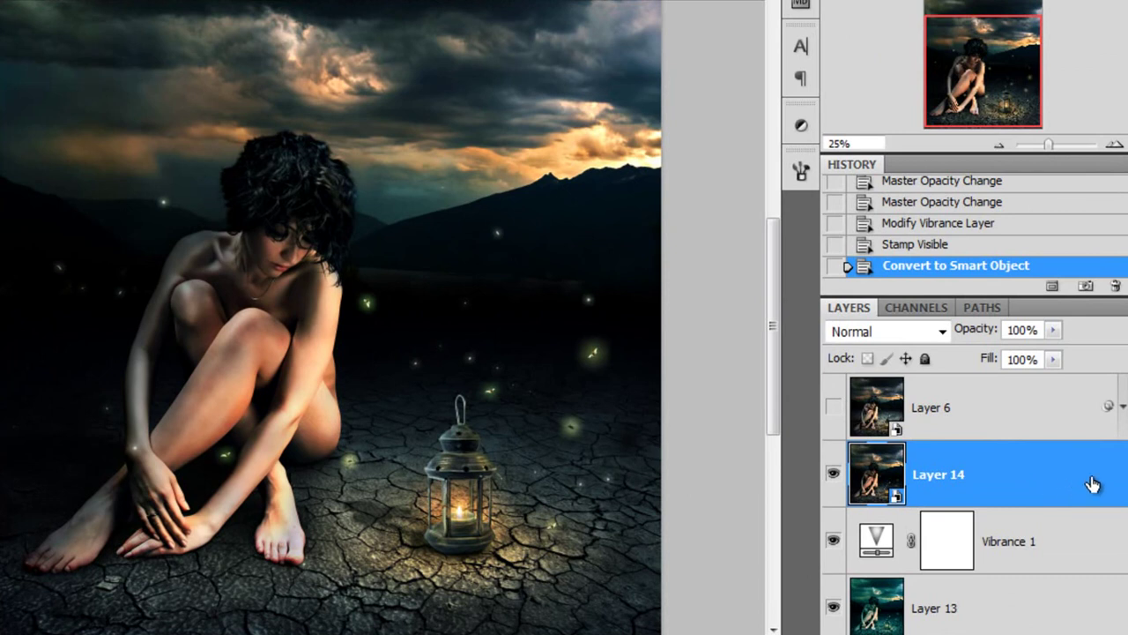
drag(1079, 468, 1115, 630)
- Show Layer 6 and expand its list of smart filters
click(850, 407)
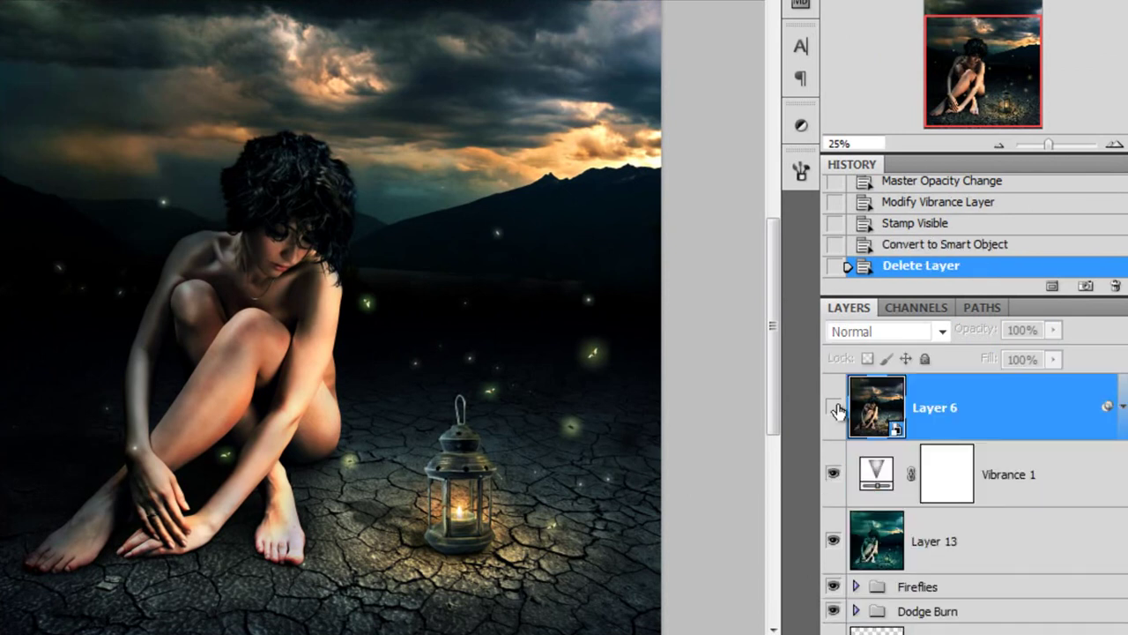
click(833, 407)
click(1120, 408)
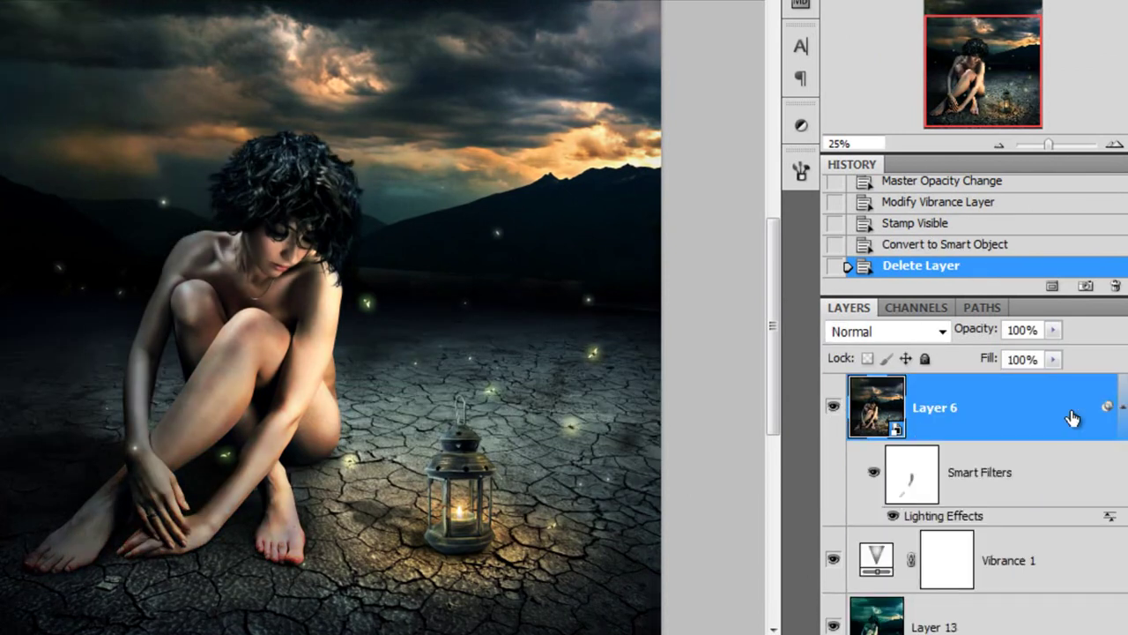
- Review the intensity, focus, exposure, ambience and material settings of Layer 6's Lighting Effects filter
double_click(941, 517)
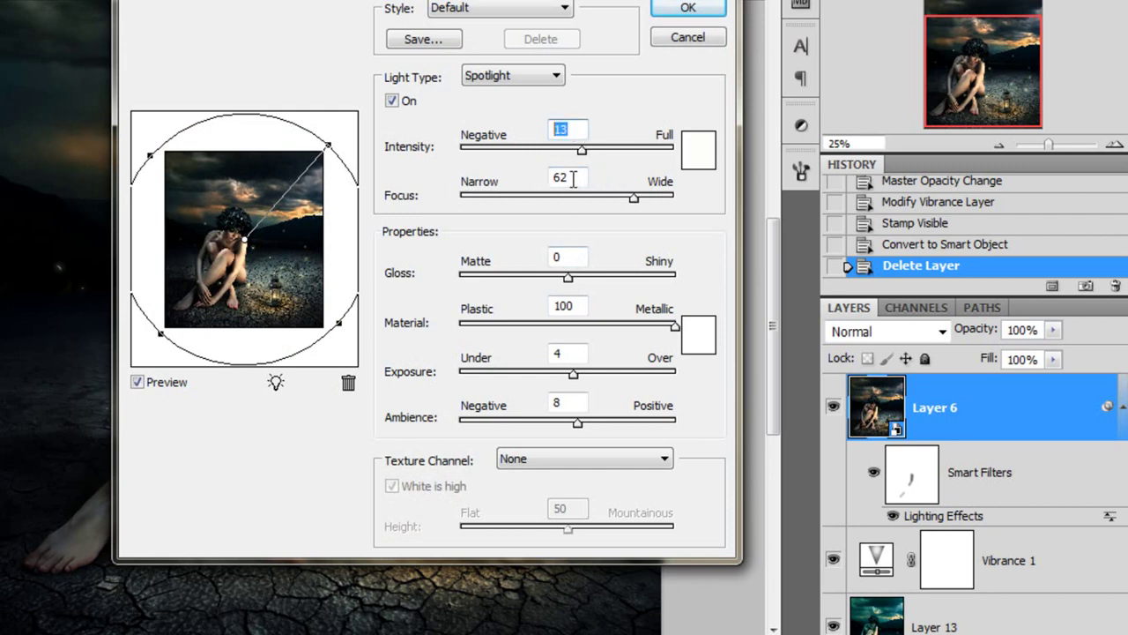
double_click(580, 353)
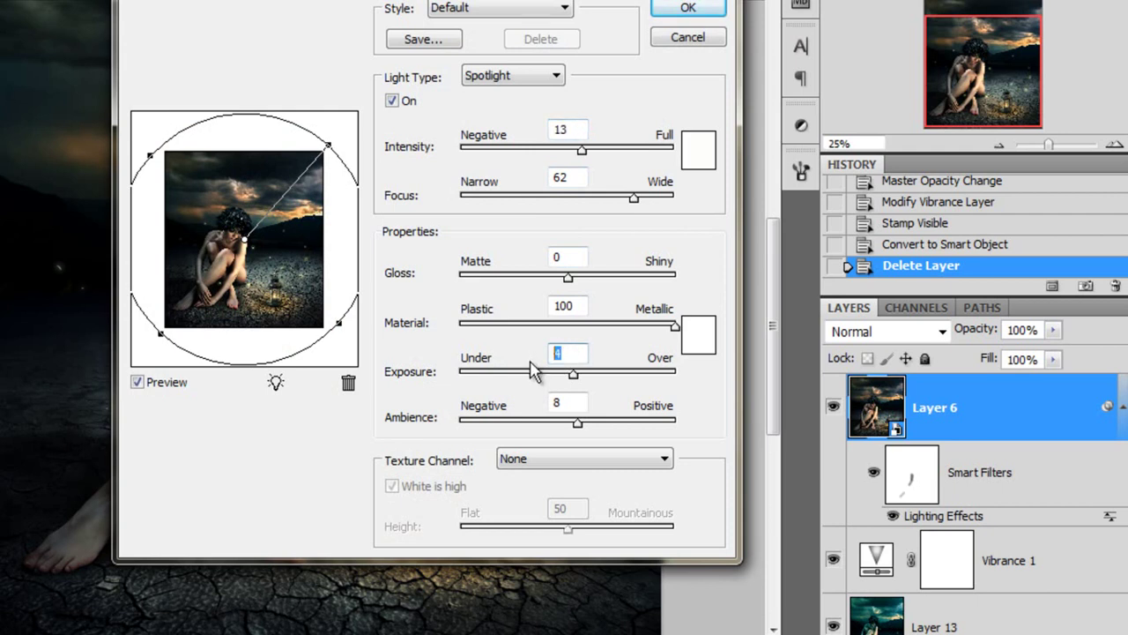
double_click(568, 403)
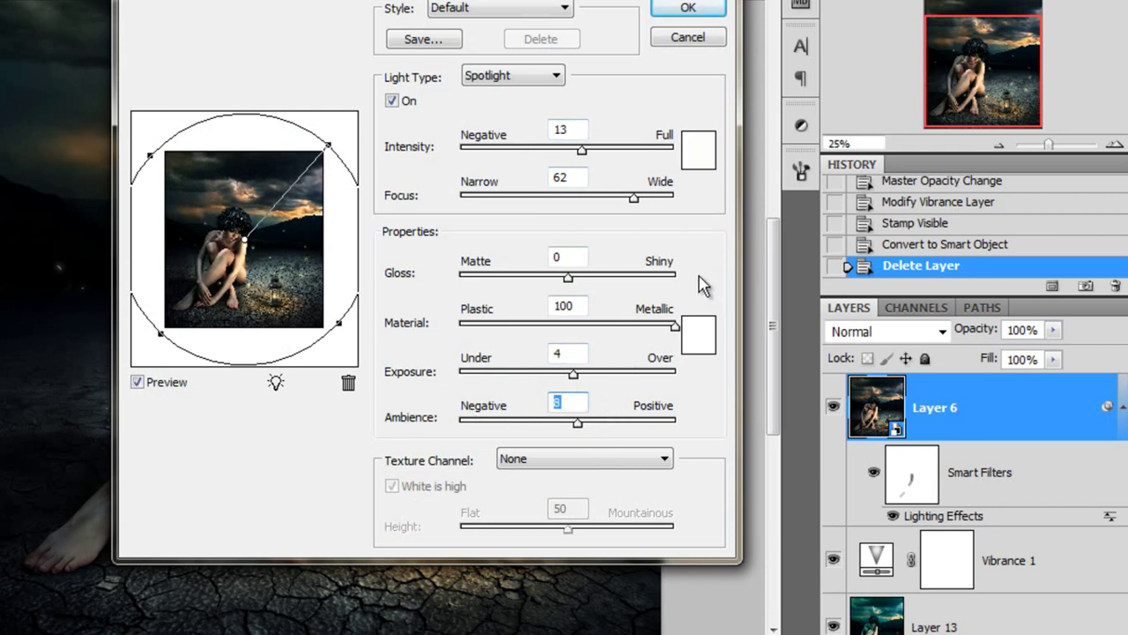
click(679, 326)
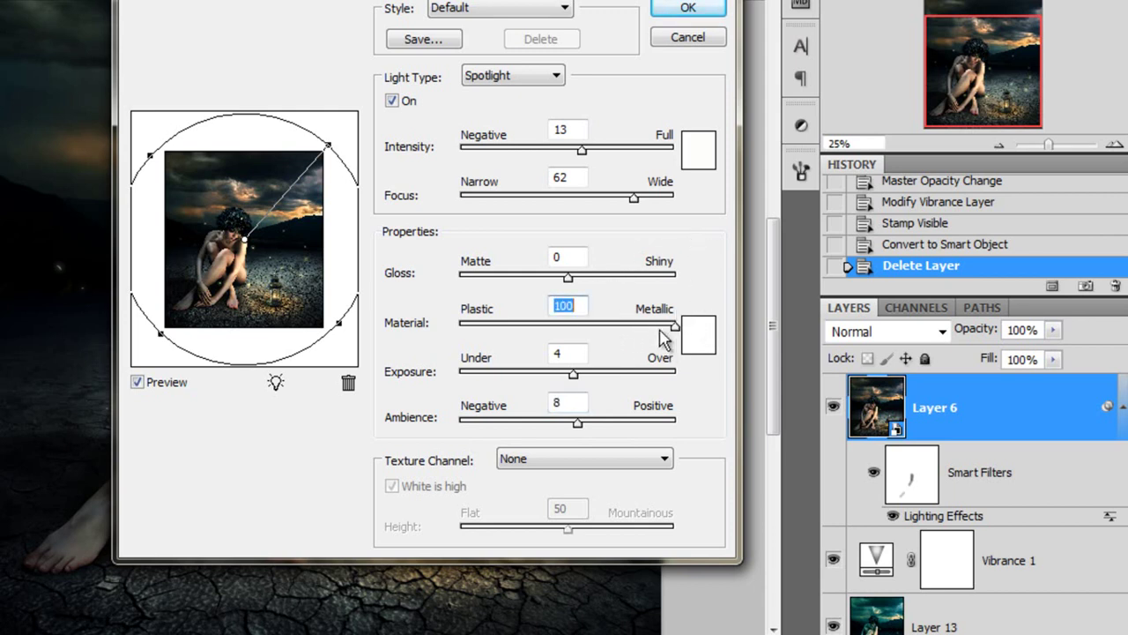
click(686, 8)
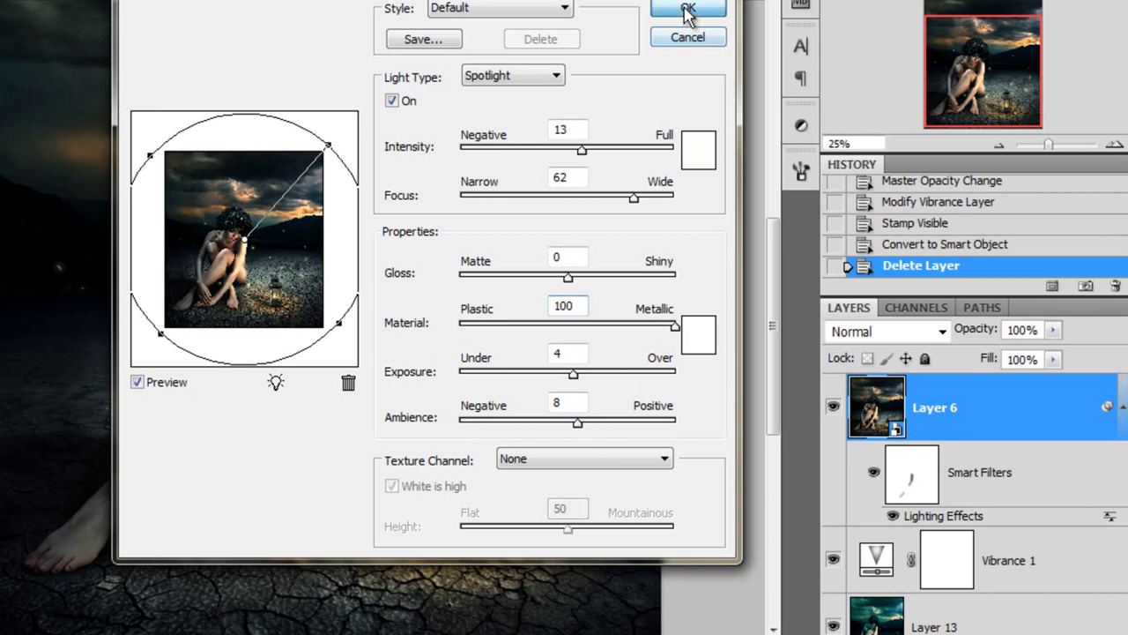
- Compare the image with Layer 6's Lighting Effects filter disabled and enabled
click(892, 517)
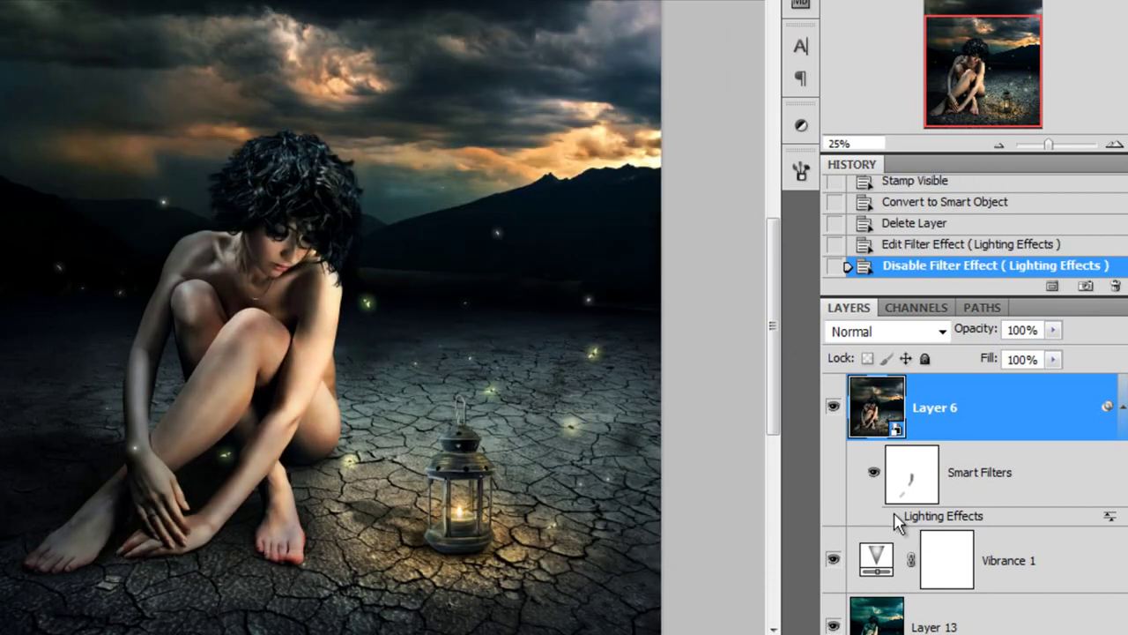
click(892, 516)
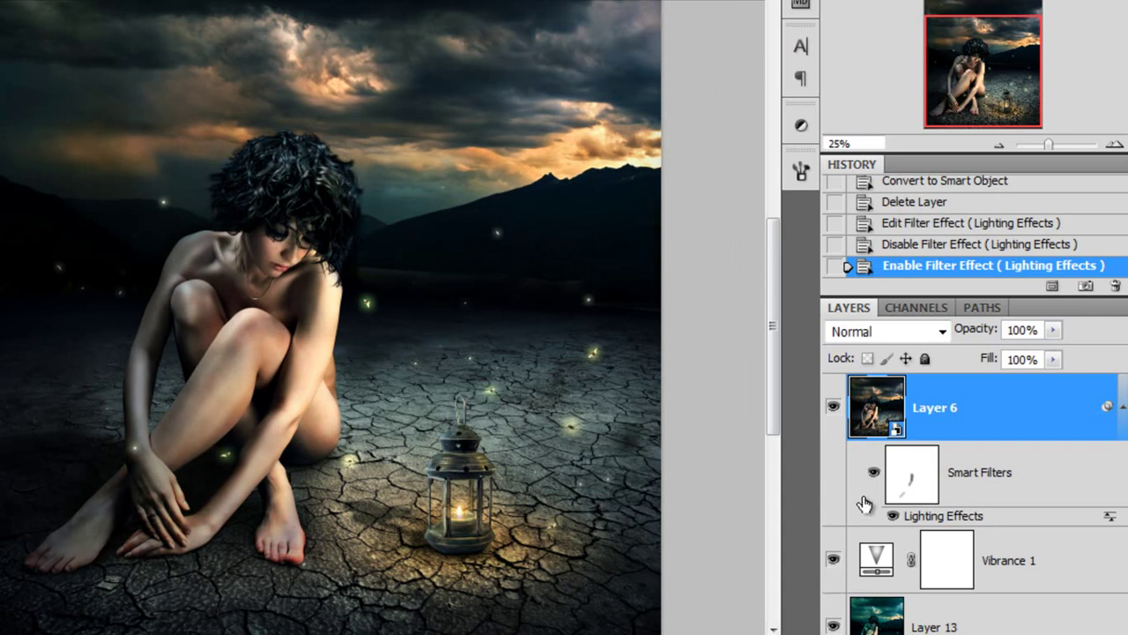
click(892, 516)
click(895, 516)
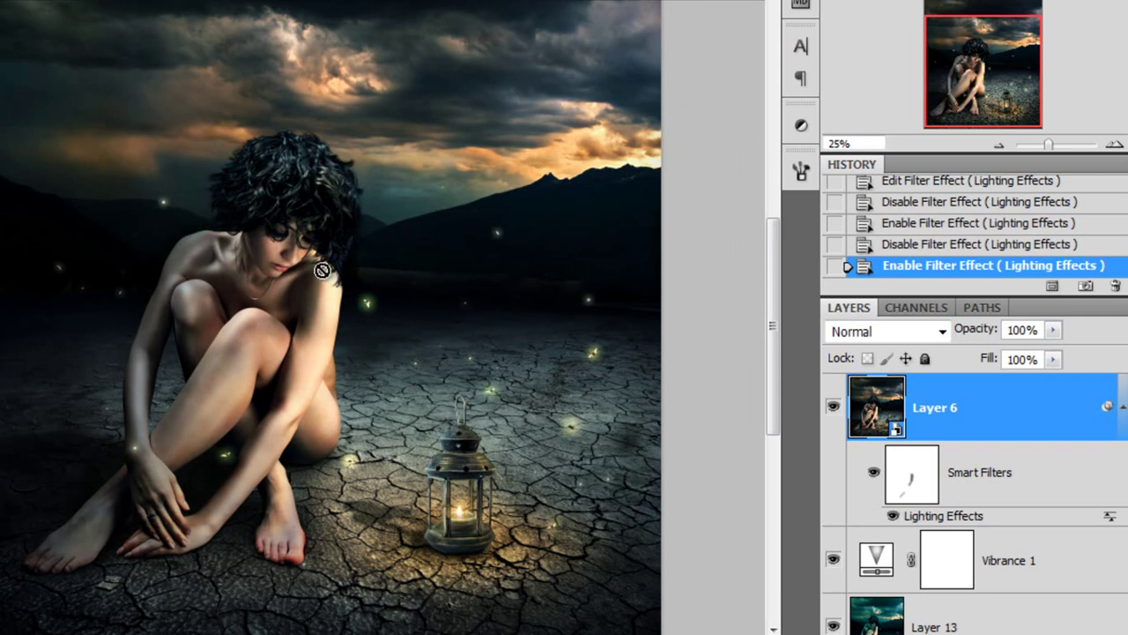
- Compare the woman's shoulder and arm up close with Layer 6's smart filter mask disabled and enabled
click(914, 487)
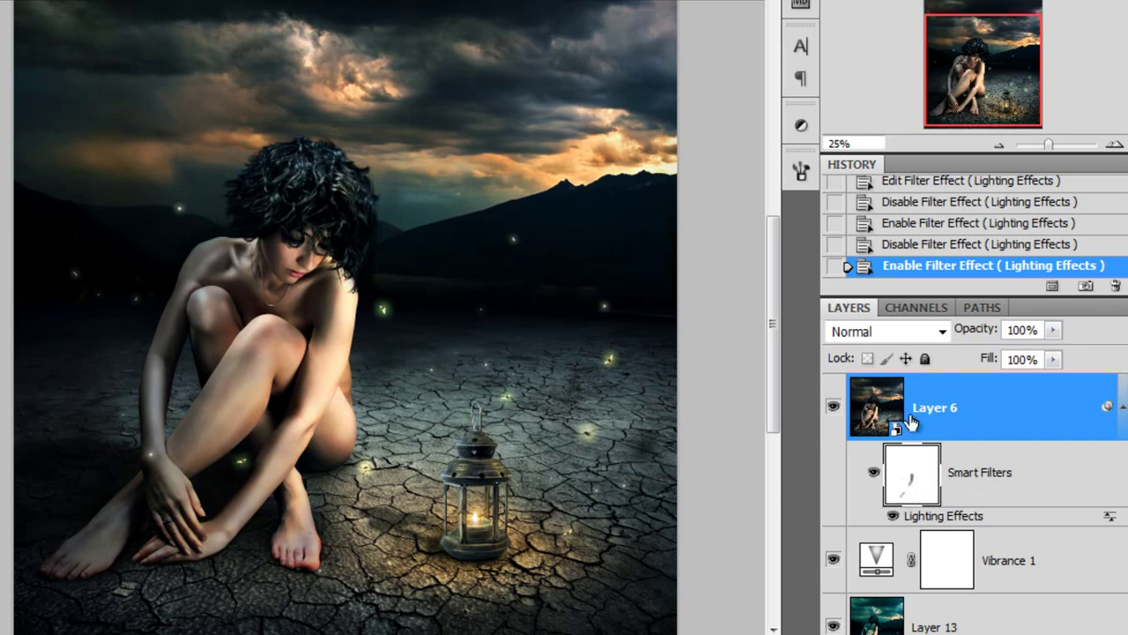
shift+click(912, 467)
key(ctrl+plus)
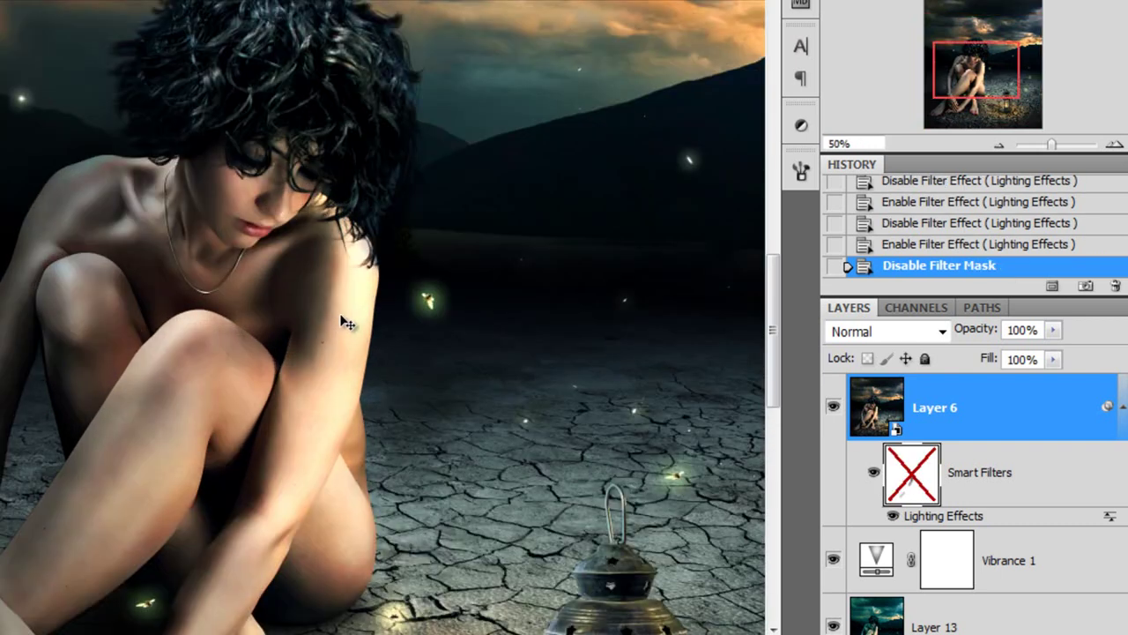
shift+click(913, 476)
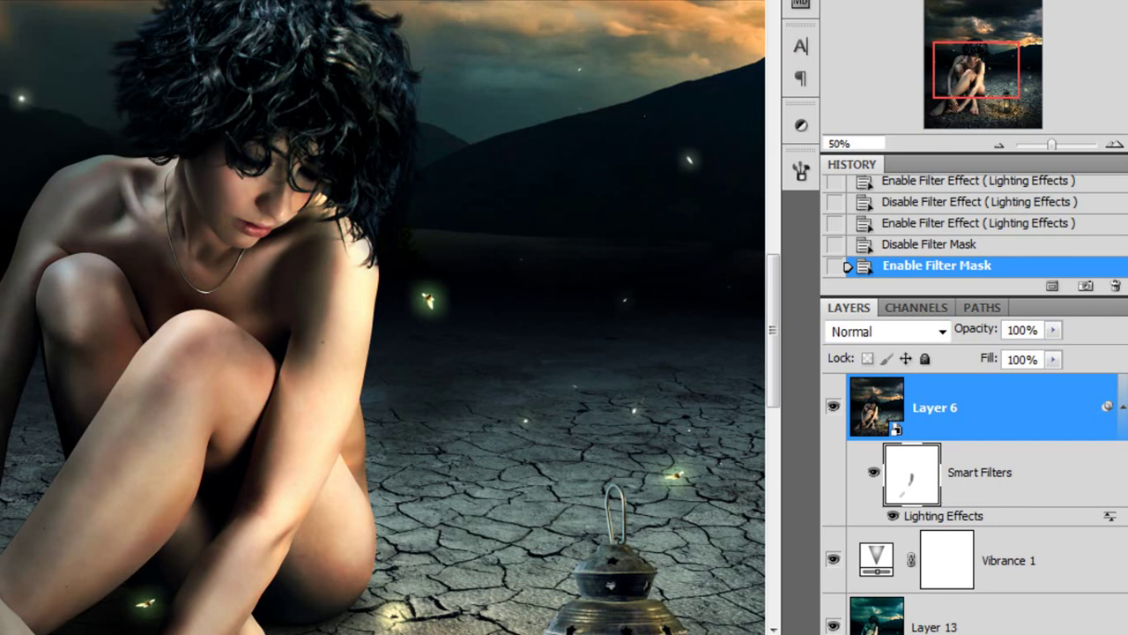
- Brush dark paint onto Layer 6's filter mask over the lit upper arm, and compare with the mask off and on
right_click(388, 262)
click(905, 467)
mouse_move(344, 396)
mouse_down()
mouse_move(364, 238)
mouse_move(340, 428)
mouse_move(362, 317)
mouse_up()
scroll(430, 333, down, 3)
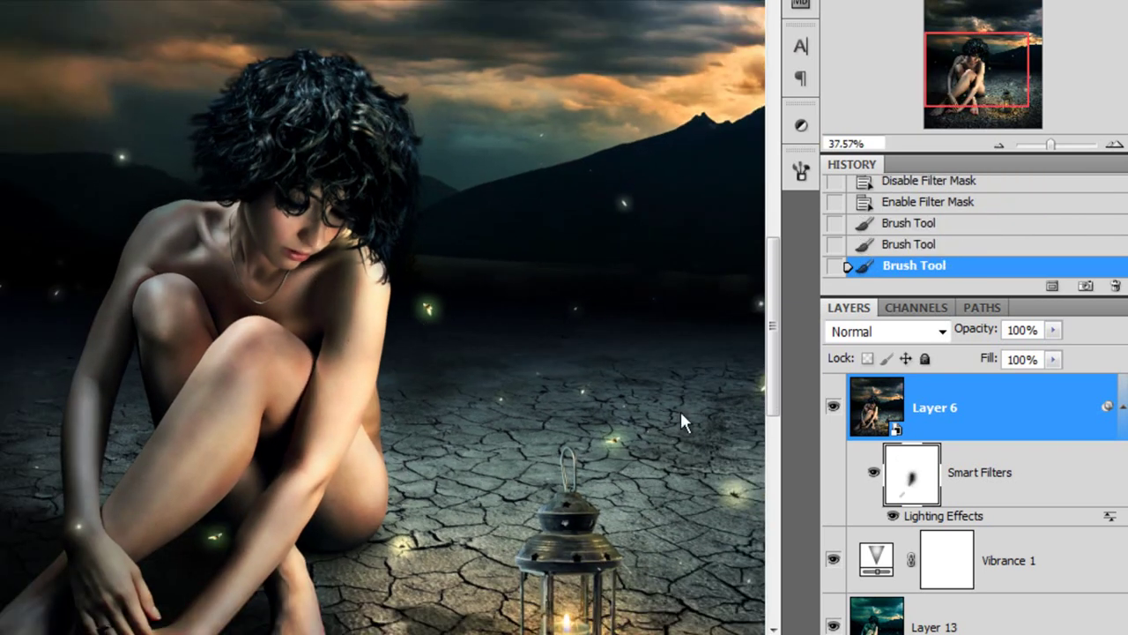
shift+click(916, 480)
shift+click(917, 480)
scroll(516, 300, down, 3)
scroll(517, 304, up, 1)
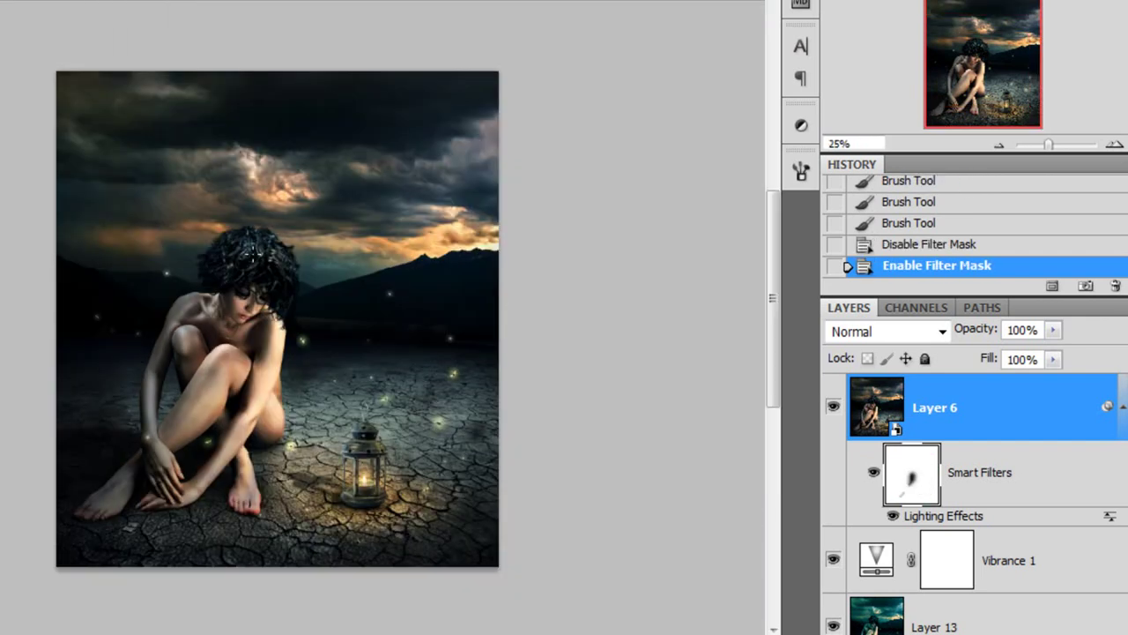
- Collapse Layer 6's smart filters and show the Gradient Map 3 adjustment layer
scroll(889, 429, up, 2)
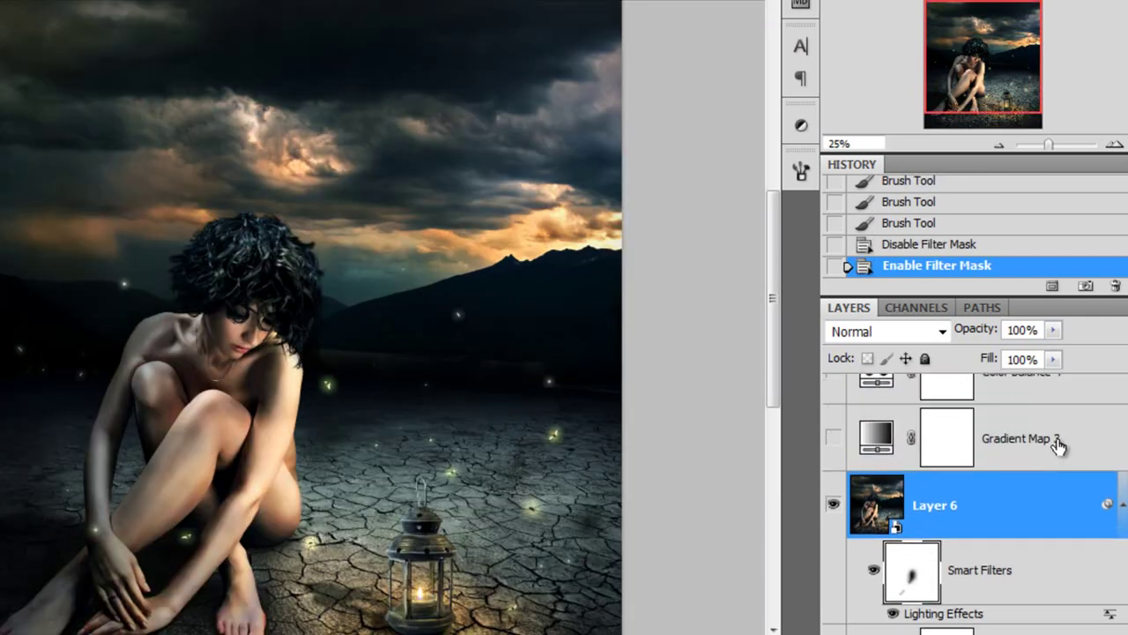
click(1122, 503)
scroll(974, 498, up, 1)
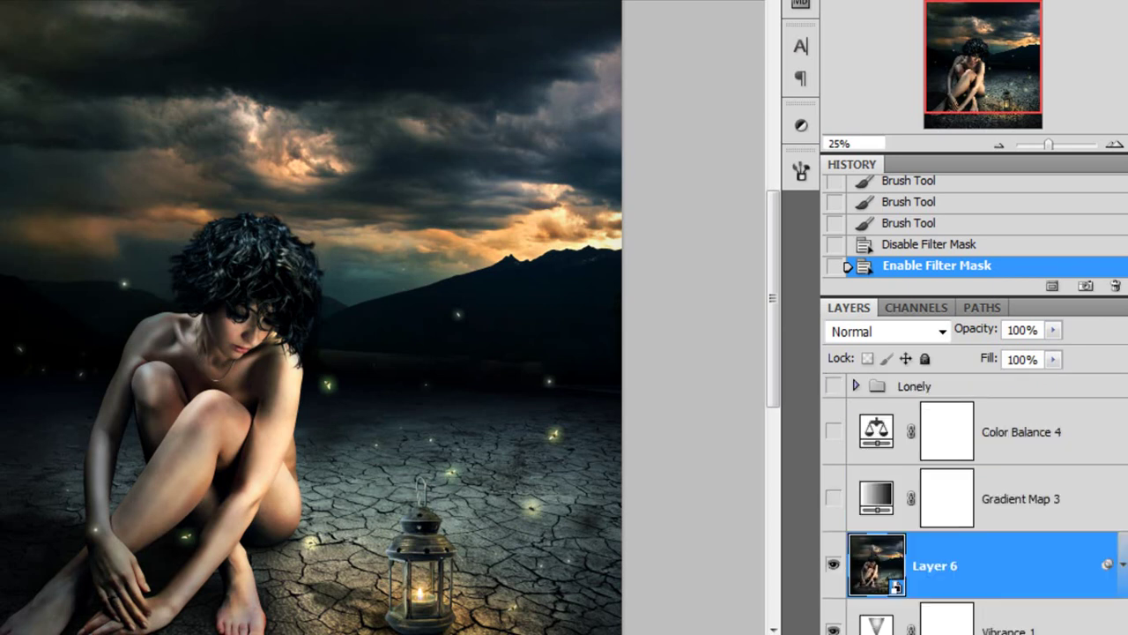
click(1045, 505)
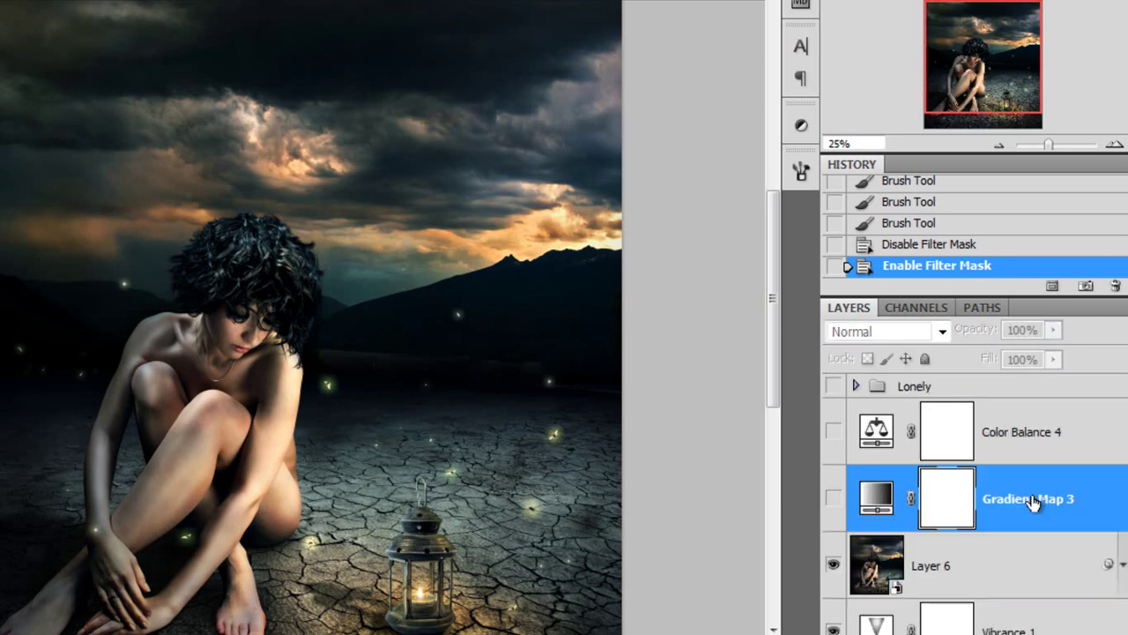
drag(1014, 72, 1015, 89)
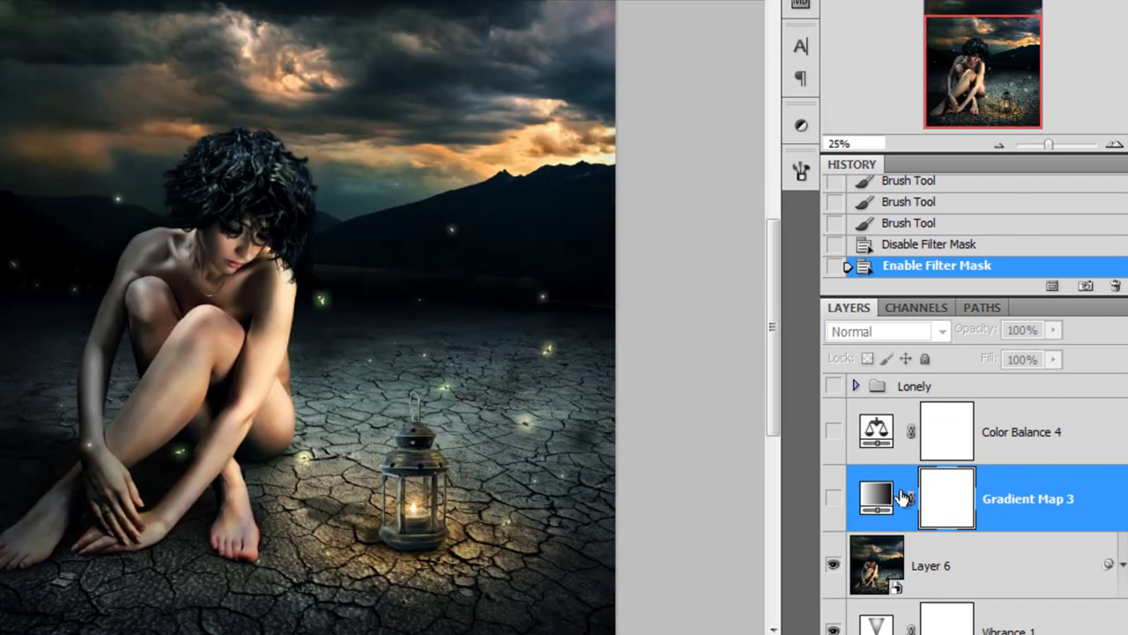
click(834, 500)
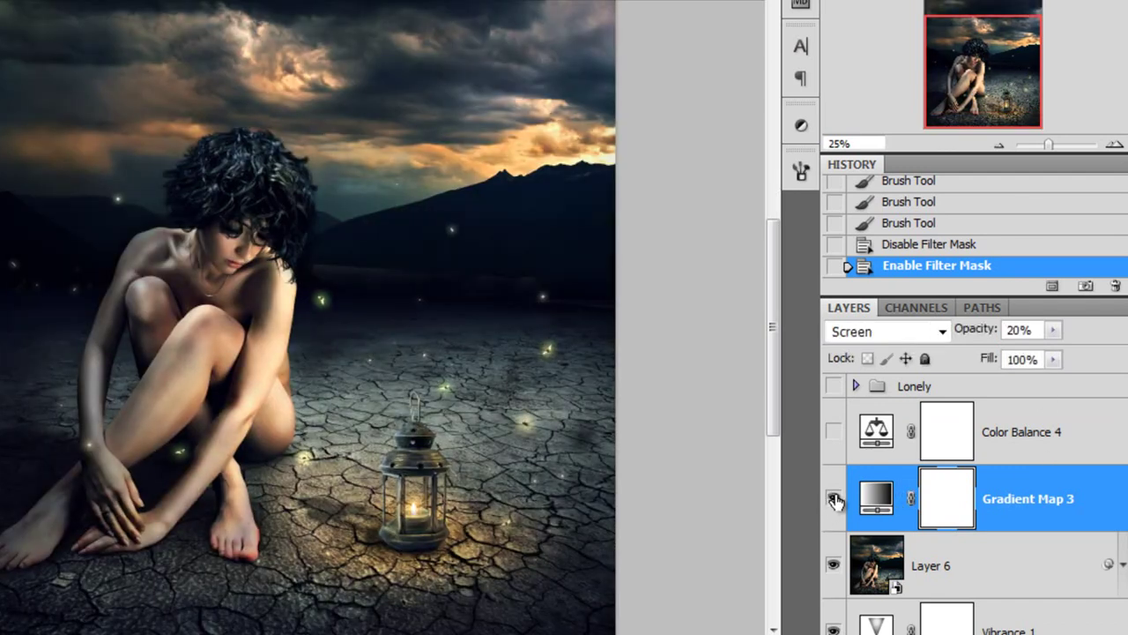
- Inspect the gradient colors used by the Gradient Map 3 layer
click(876, 498)
click(738, 196)
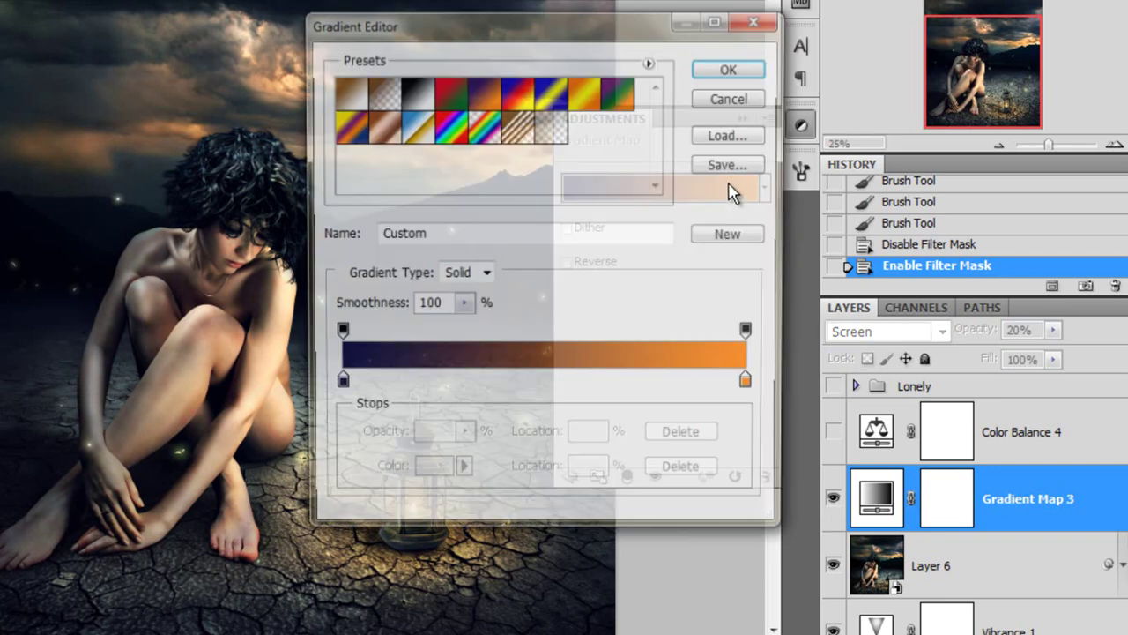
click(748, 71)
click(736, 117)
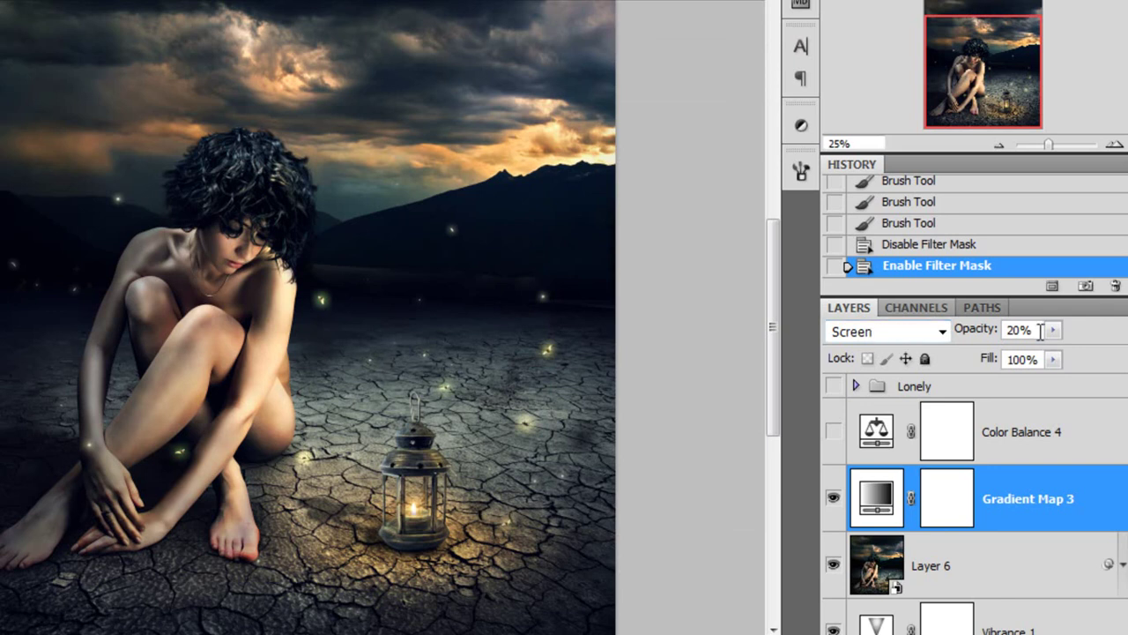
- Show the Color Balance 4 adjustment layer and open its color balance settings
click(1063, 447)
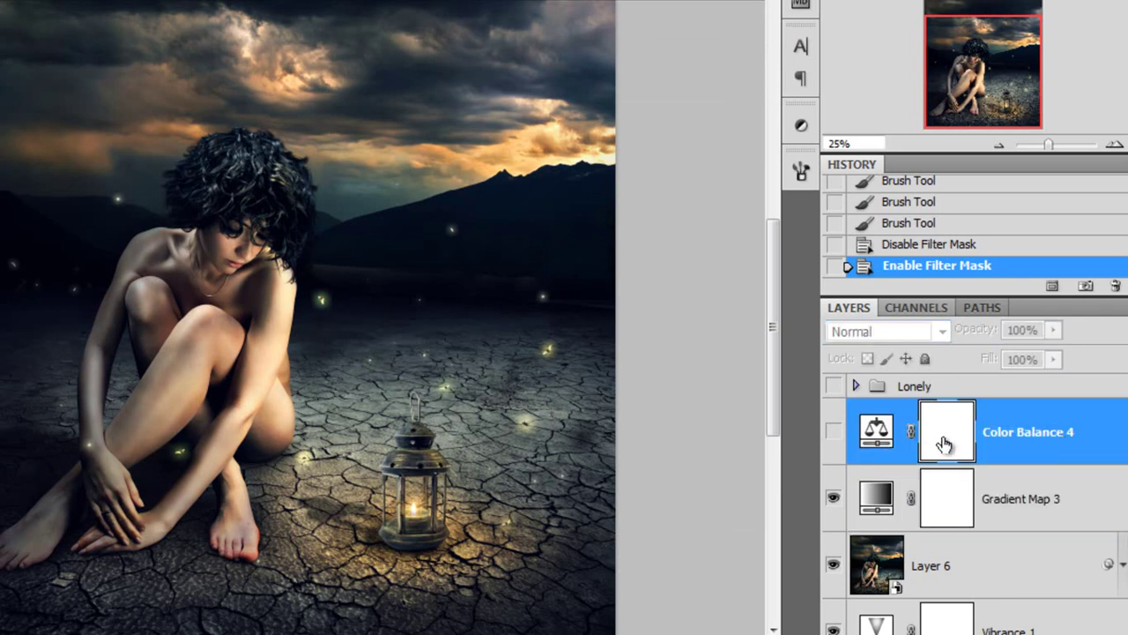
click(833, 434)
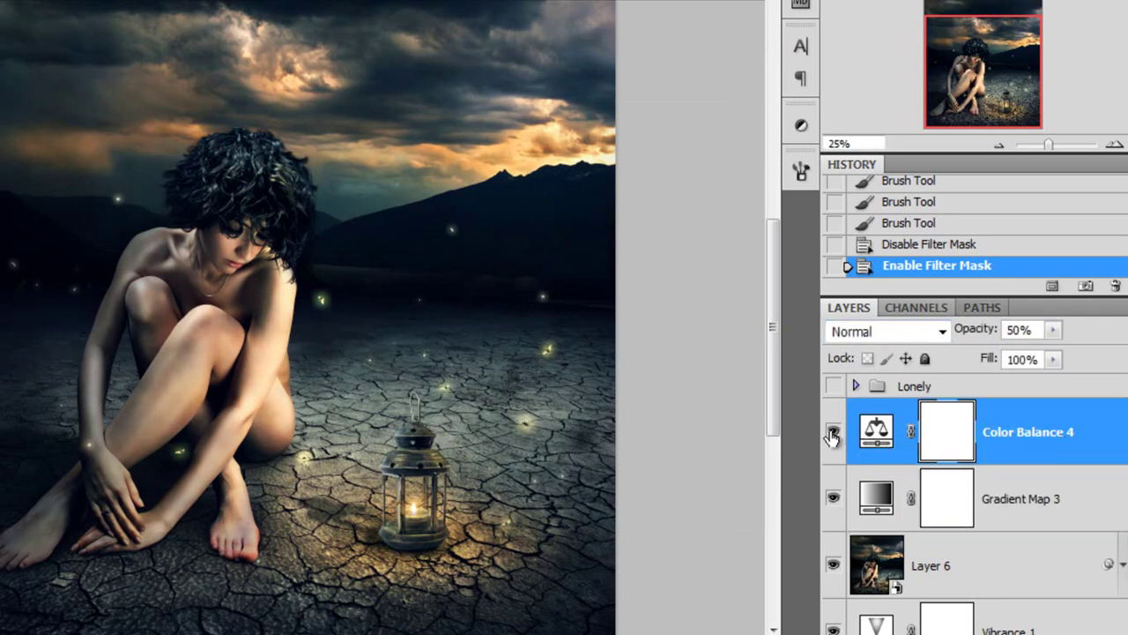
double_click(877, 432)
- Inspect the Color Balance 4 settings for shadows, midtones and highlights, and close the adjustment settings
click(629, 182)
click(629, 201)
click(645, 224)
click(636, 180)
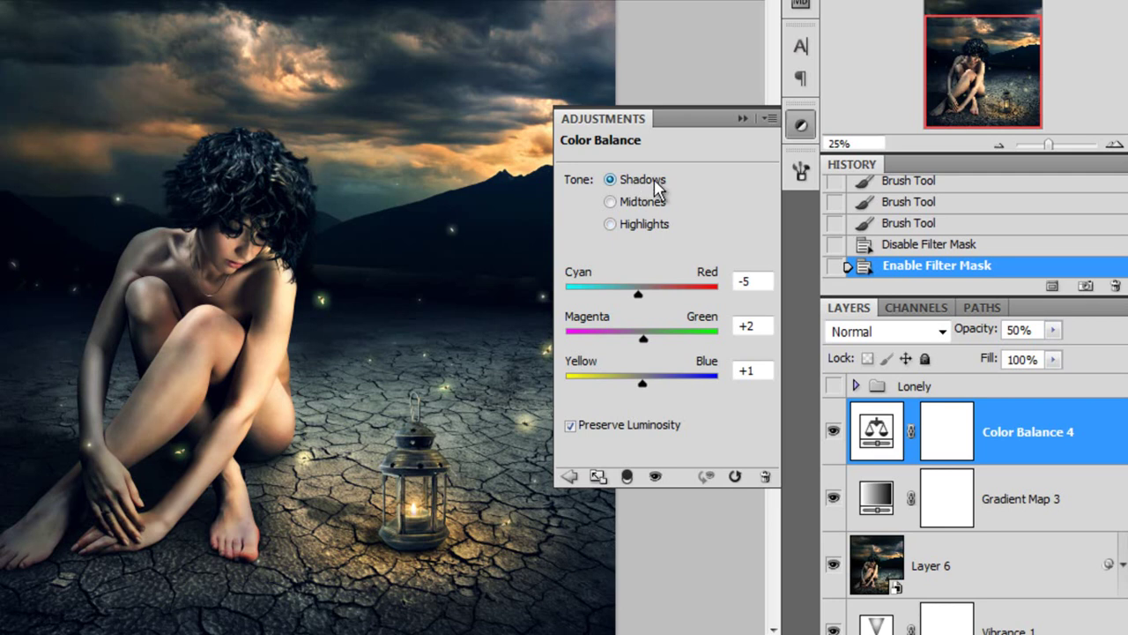
click(646, 204)
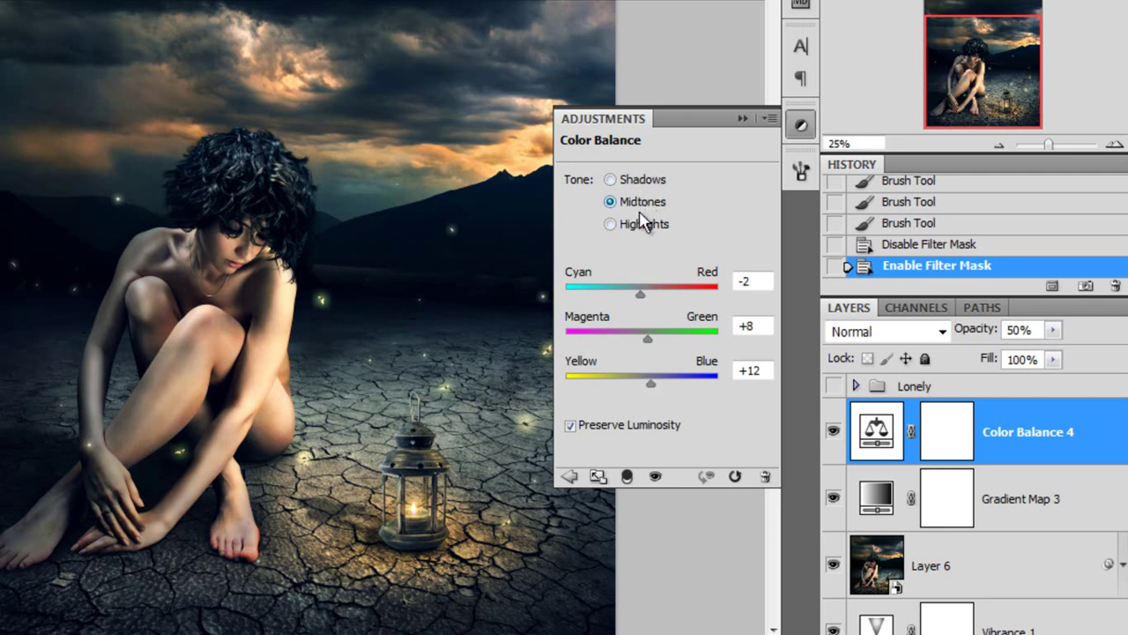
click(640, 226)
click(635, 180)
click(641, 203)
click(645, 224)
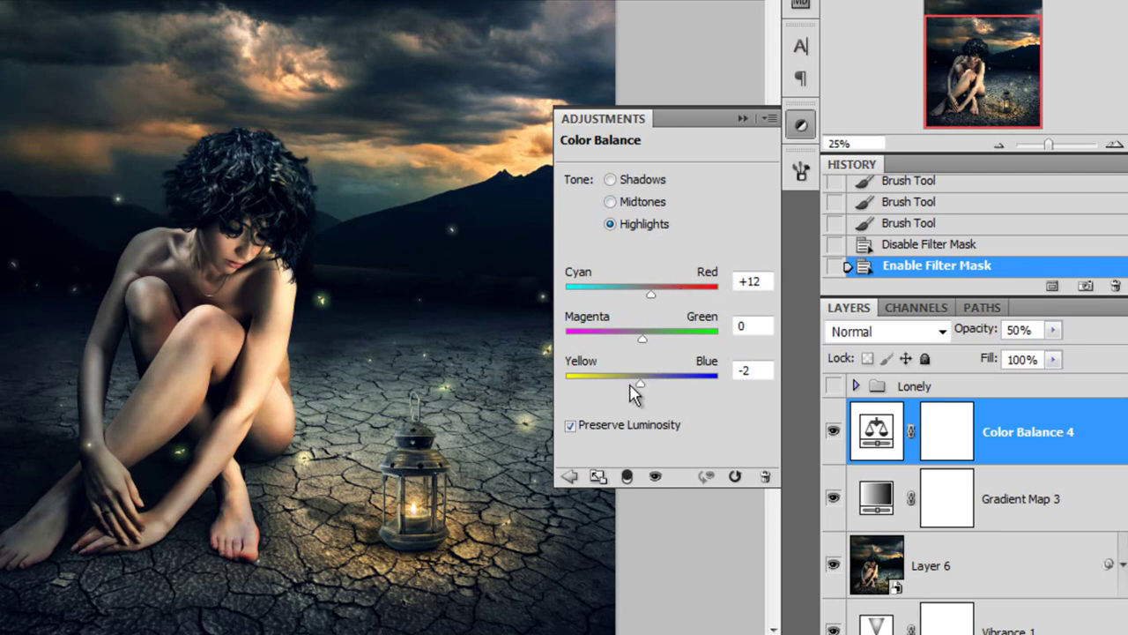
click(743, 118)
drag(982, 78, 975, 88)
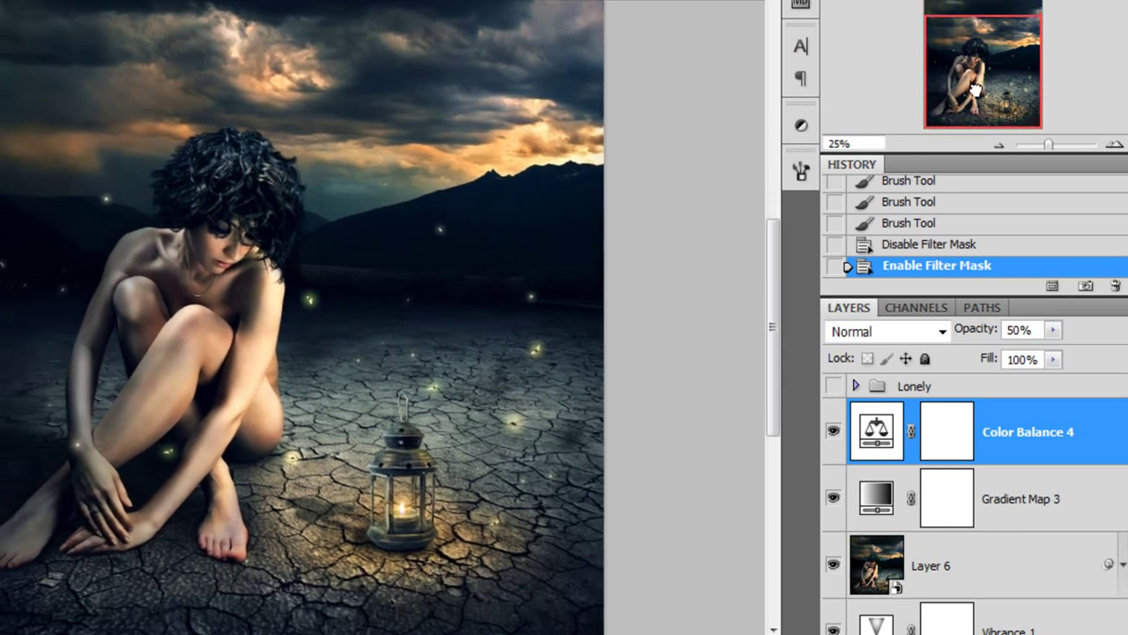